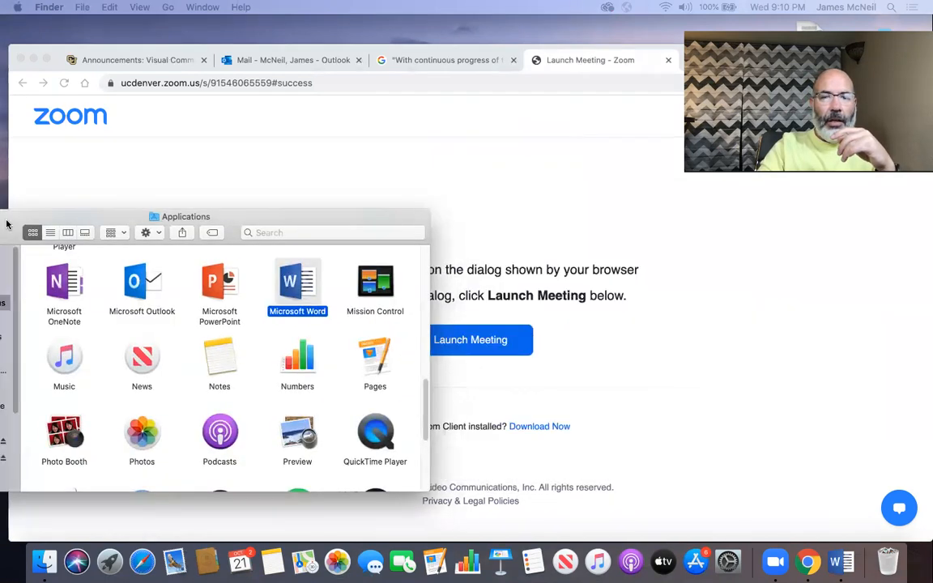
Step: Launch Adobe Photoshop 2020 from its folder in Applications
{"action": "scroll", "coordinate": [276, 322], "scroll_direction": "up", "scroll_amount": 10}
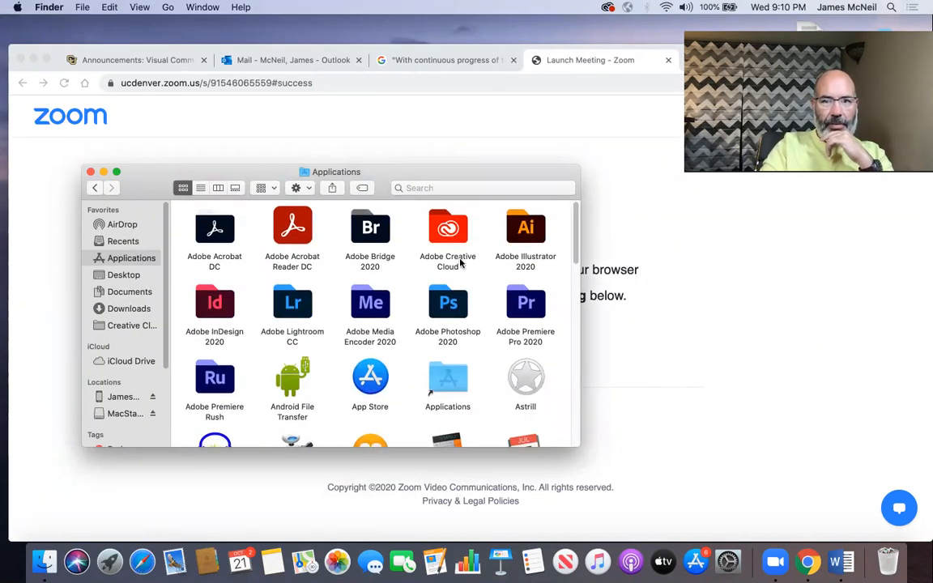
{"action": "double_click", "coordinate": [455, 300]}
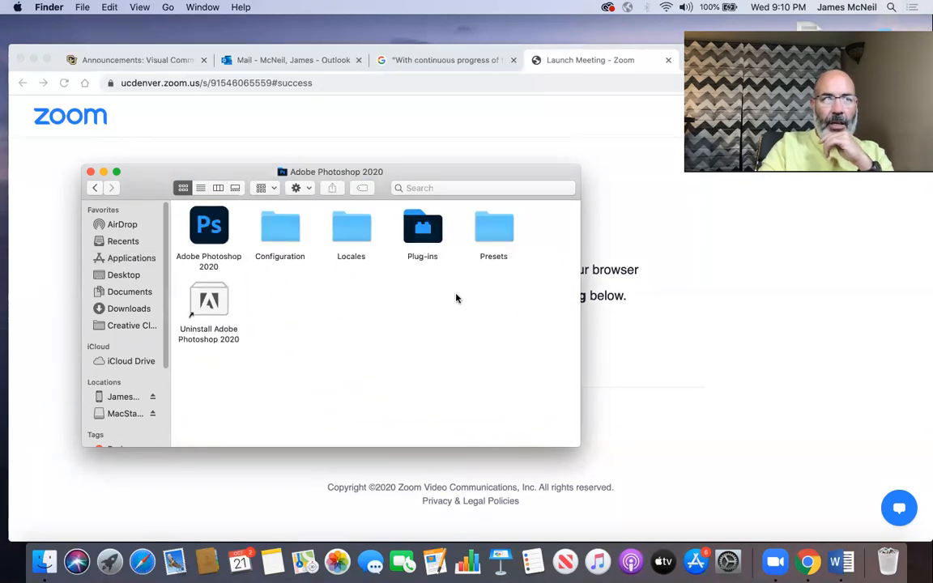
{"action": "double_click", "coordinate": [212, 235]}
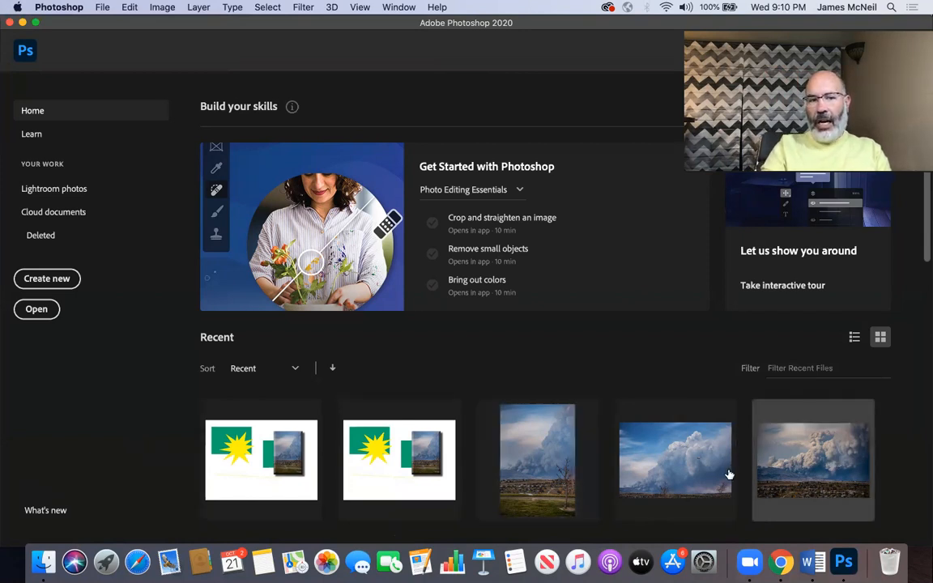
Step: Look through the cloud documents, deleted files and Lightroom photos on the home screen
{"action": "left_click", "coordinate": [52, 215]}
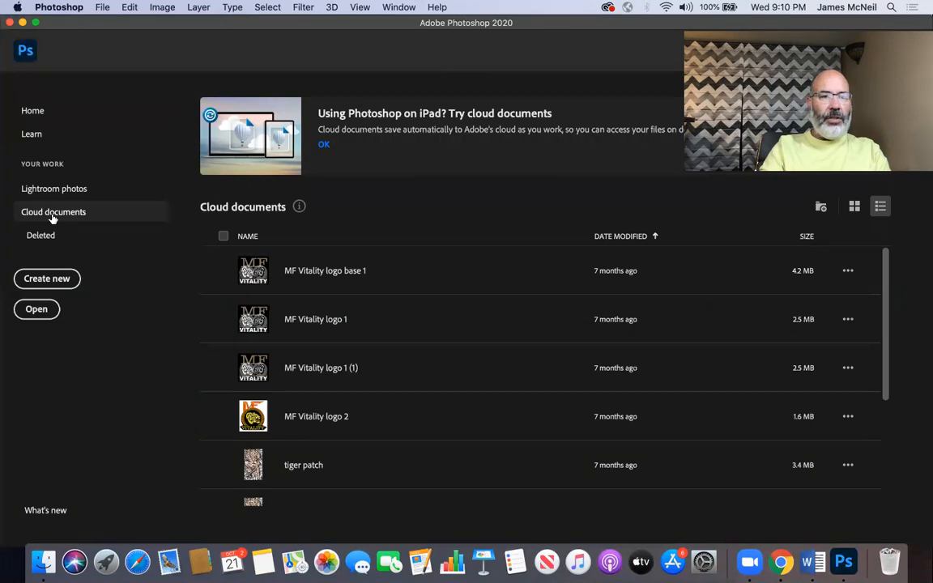
{"action": "left_click", "coordinate": [48, 236]}
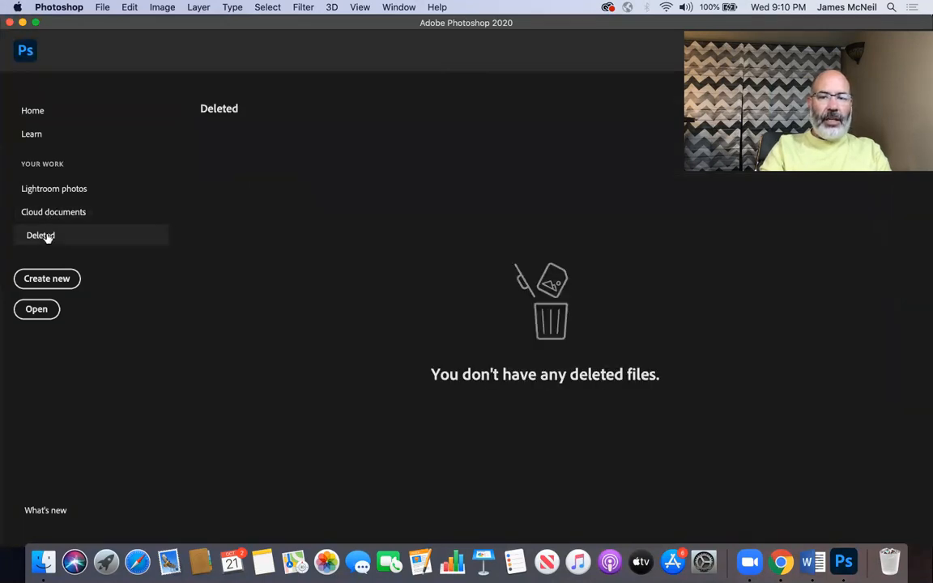
{"action": "left_click", "coordinate": [37, 191]}
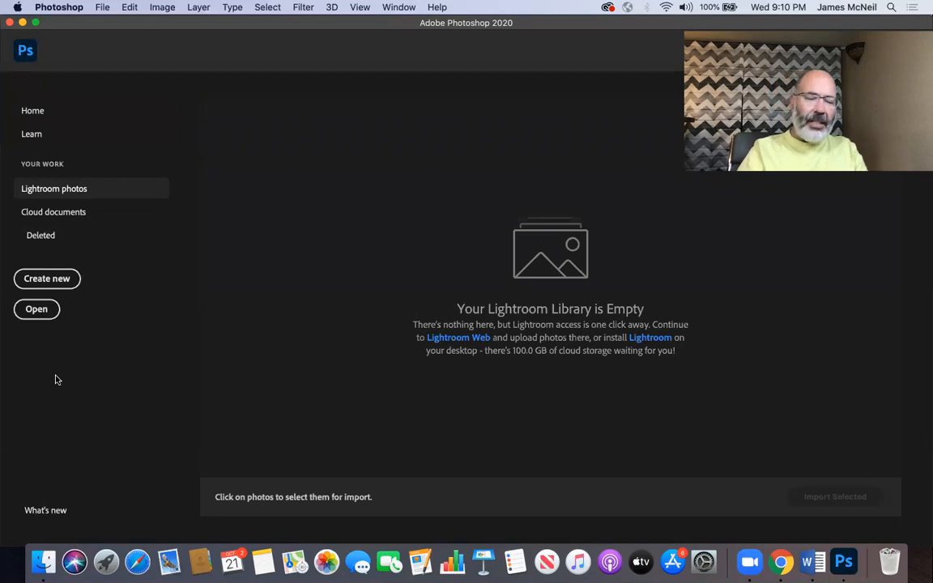
Step: Open the image DSC_4709.jpg from the corrected folder and close it again
{"action": "left_click", "coordinate": [37, 311]}
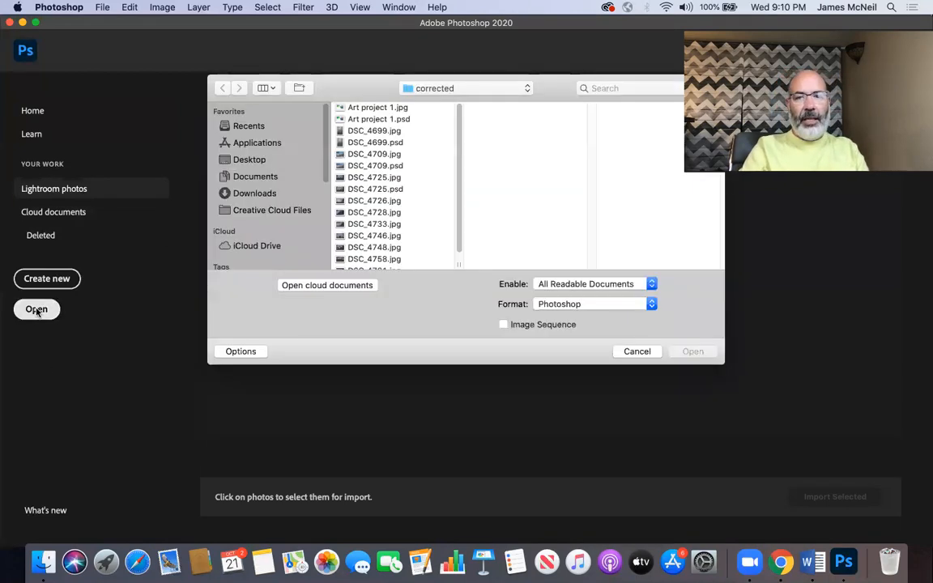
{"action": "double_click", "coordinate": [387, 154]}
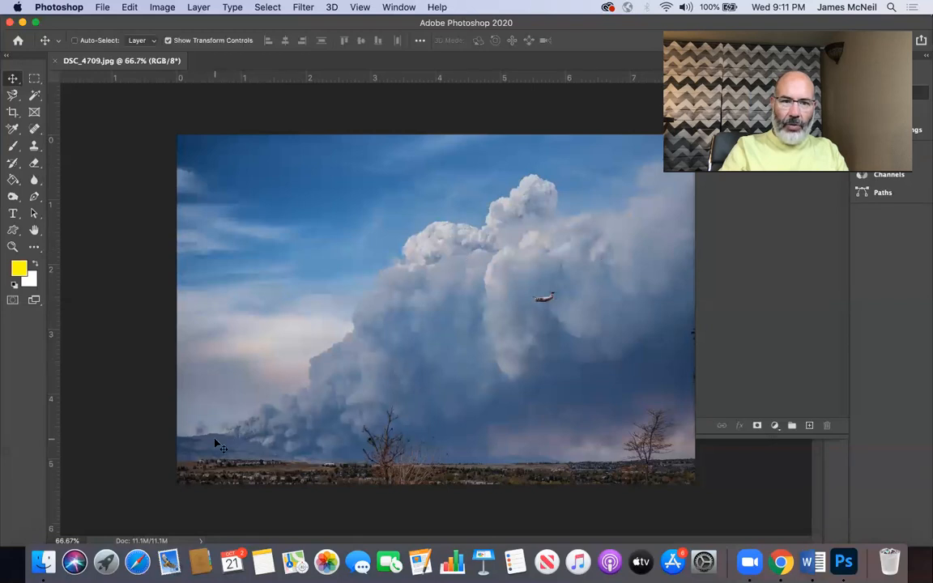
{"action": "left_click", "coordinate": [55, 62]}
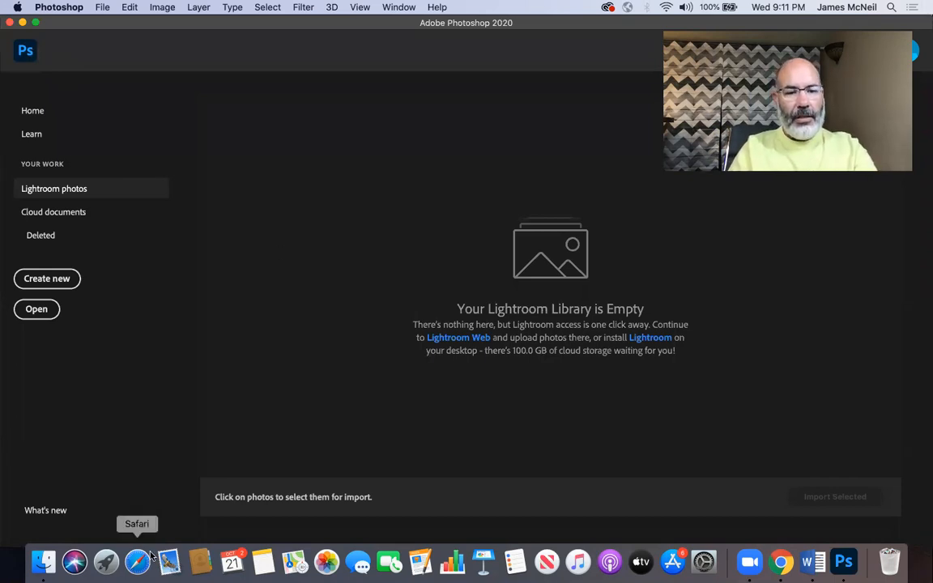
Step: Switch to Chrome and read the formatting requirements of the course assignment "Culture Expression Research Project: Tourism Advertisement"
{"action": "left_click", "coordinate": [779, 562]}
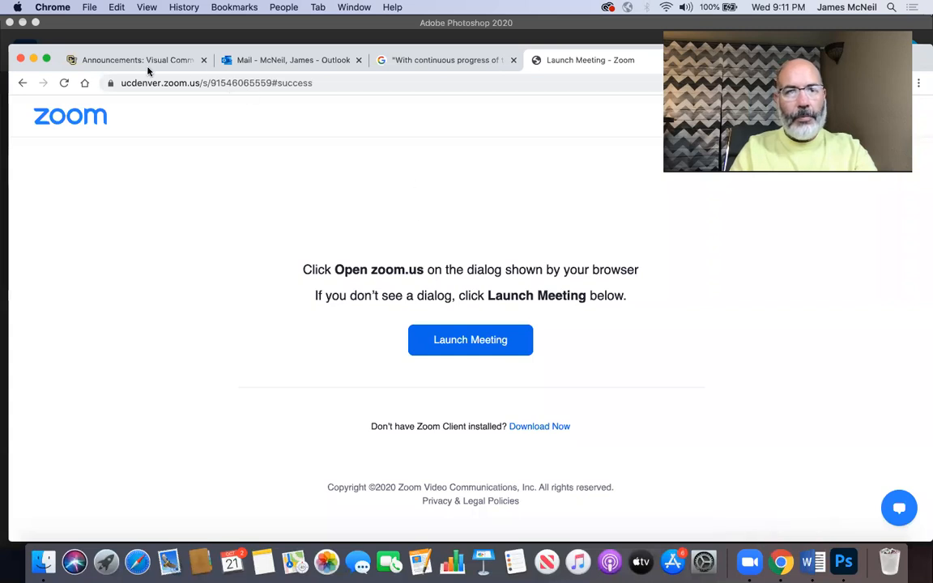
{"action": "left_click", "coordinate": [146, 65]}
{"action": "left_click", "coordinate": [111, 233]}
{"action": "scroll", "coordinate": [265, 396], "scroll_direction": "down", "scroll_amount": 4}
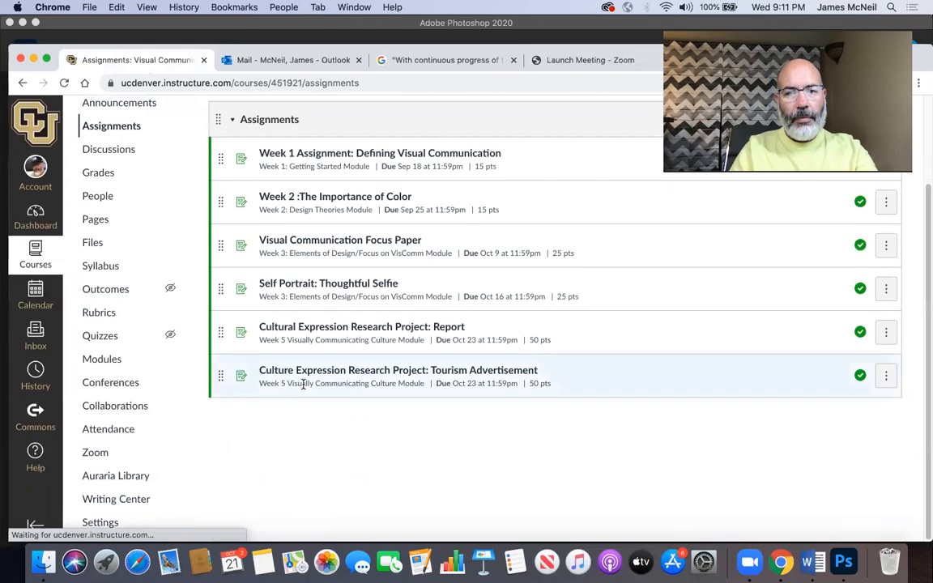
{"action": "left_click", "coordinate": [328, 372]}
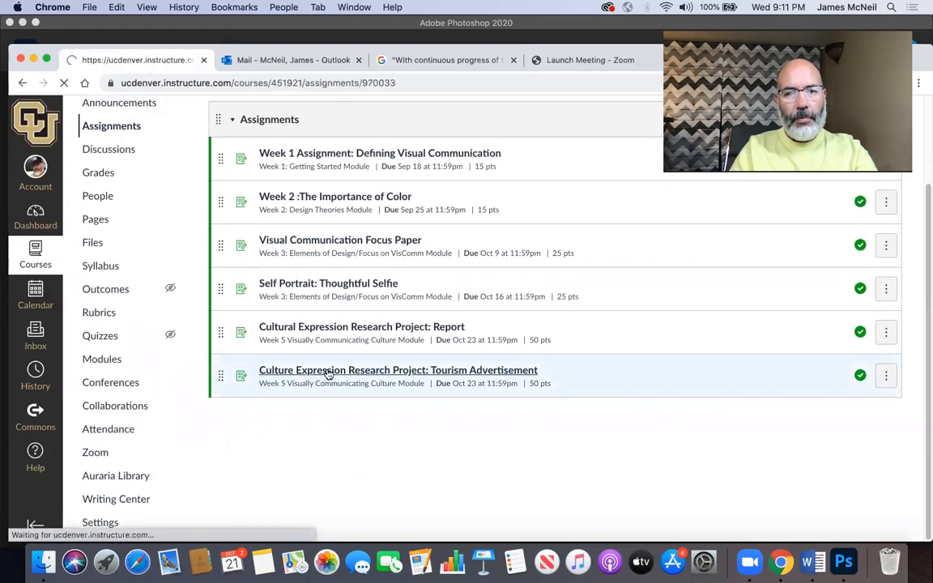
{"action": "scroll", "coordinate": [328, 372], "scroll_direction": "down", "scroll_amount": 10}
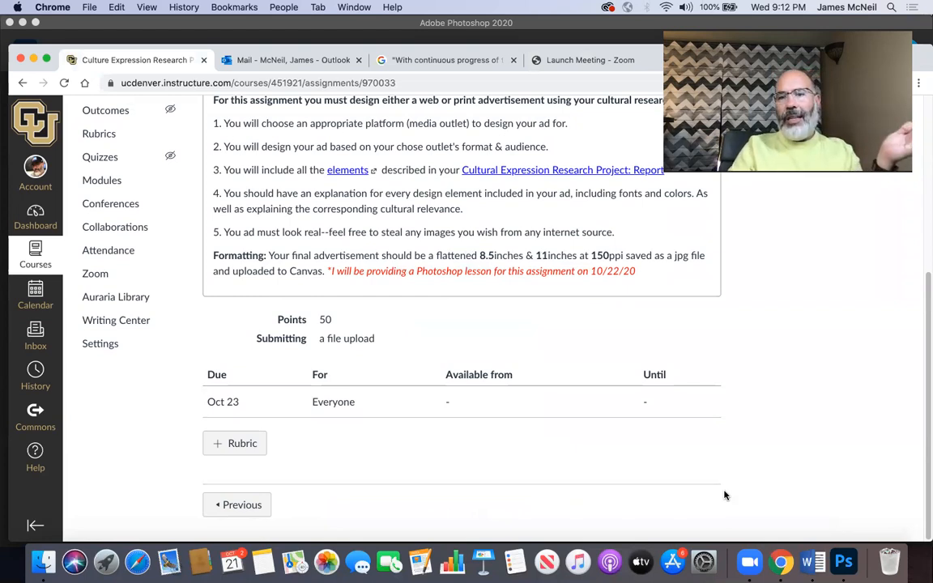
Step: Switch to Photoshop, start a new document and keep inches as the width unit
{"action": "left_click", "coordinate": [845, 560]}
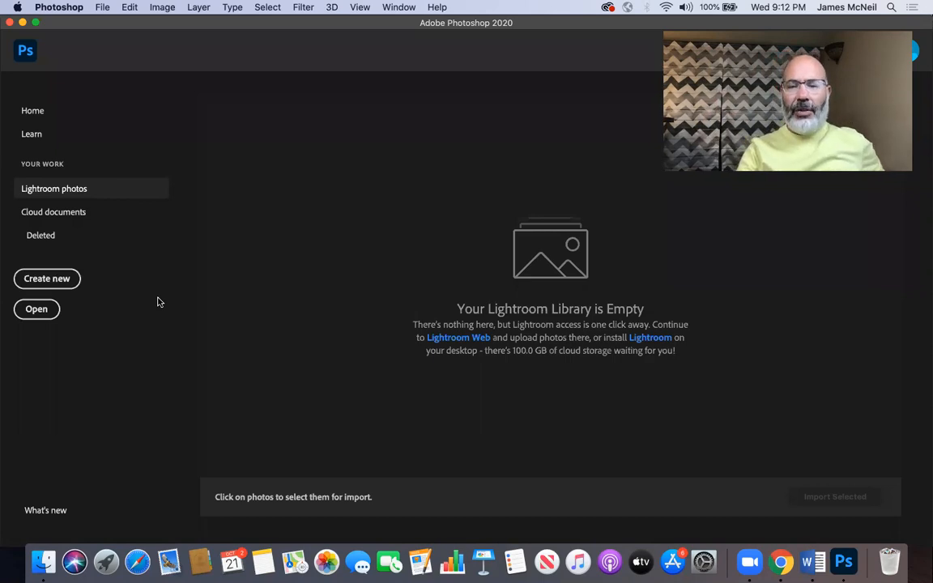
{"action": "left_click", "coordinate": [35, 281]}
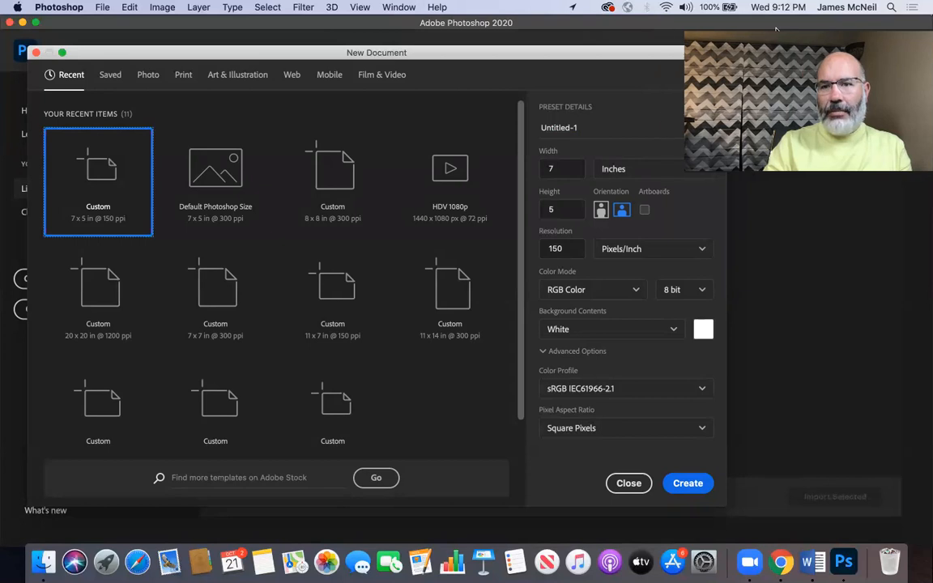
{"action": "left_click", "coordinate": [668, 174]}
{"action": "left_click", "coordinate": [668, 174]}
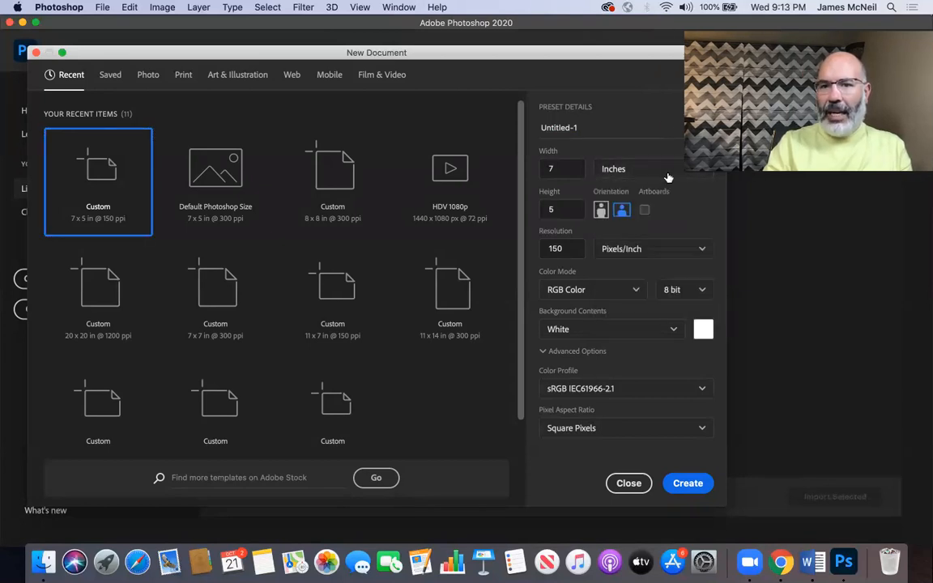
{"action": "left_click", "coordinate": [668, 174]}
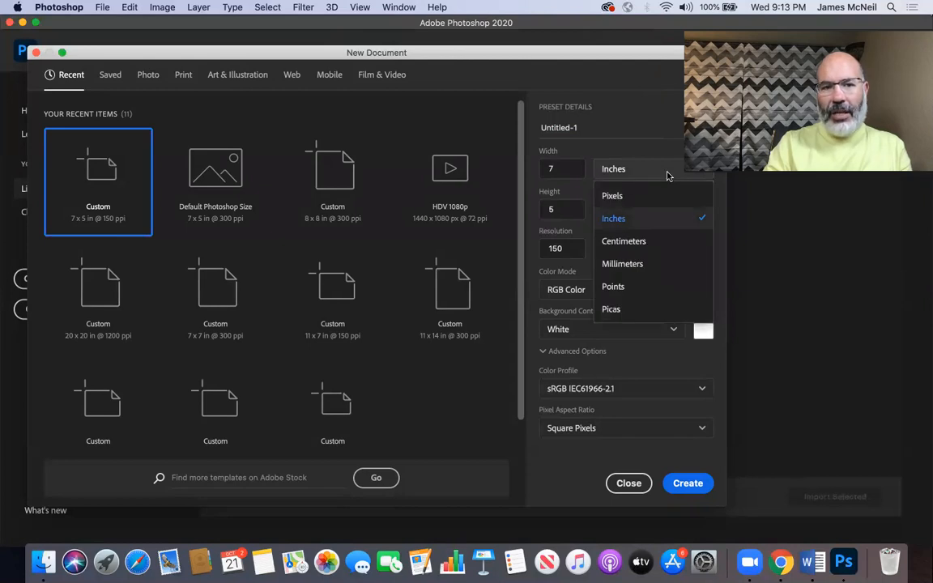
{"action": "left_click", "coordinate": [667, 175]}
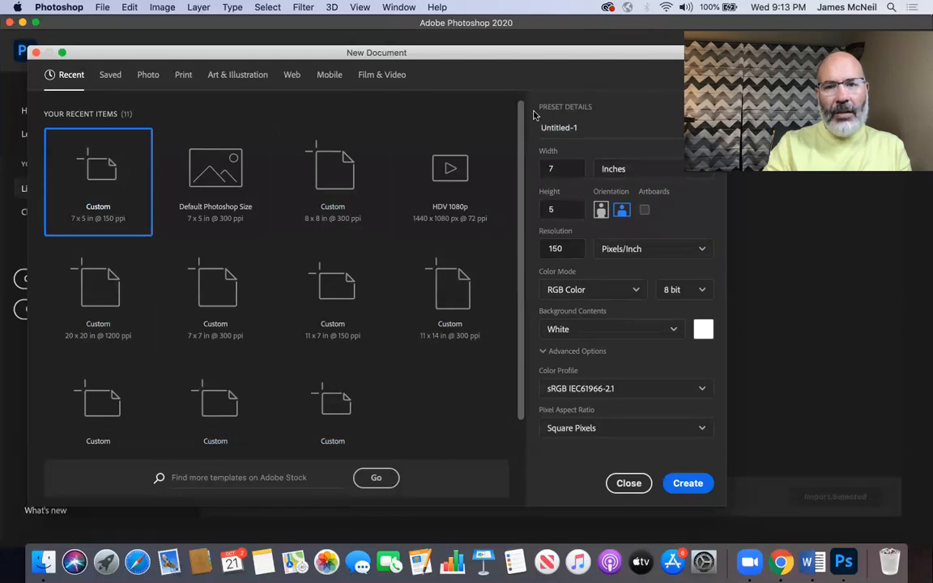
Step: Name the new document "Project 1"
{"action": "left_click", "coordinate": [599, 129]}
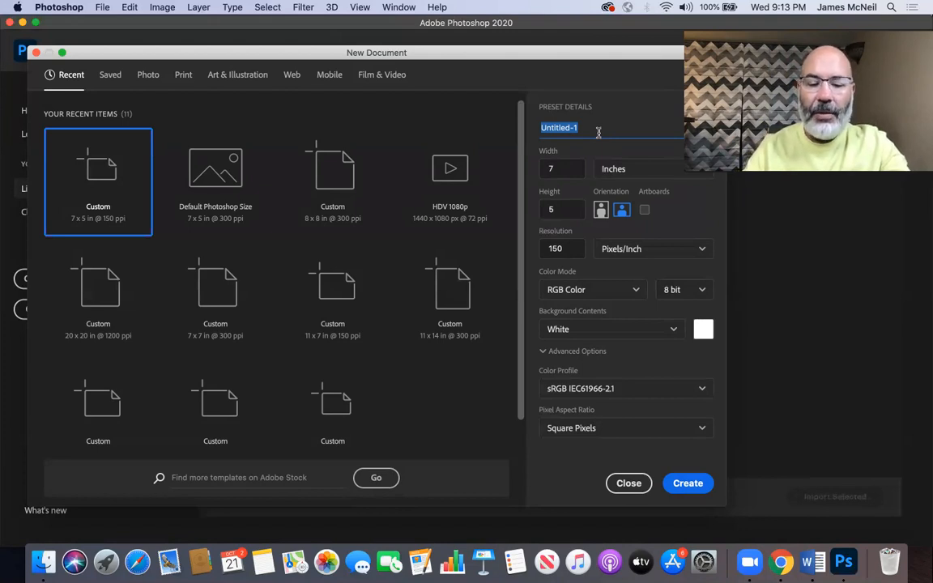
{"action": "type", "text": "Project "}
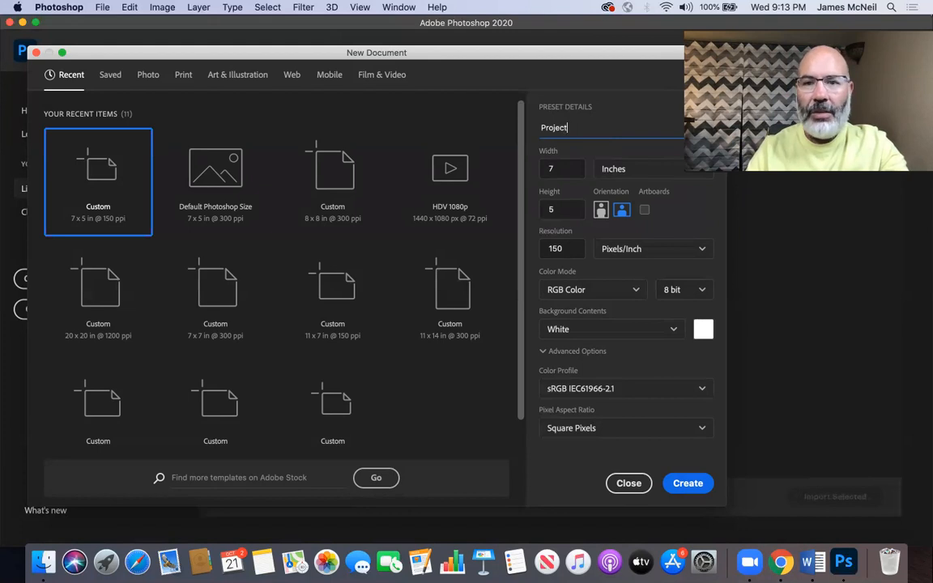
{"action": "type", "text": "1"}
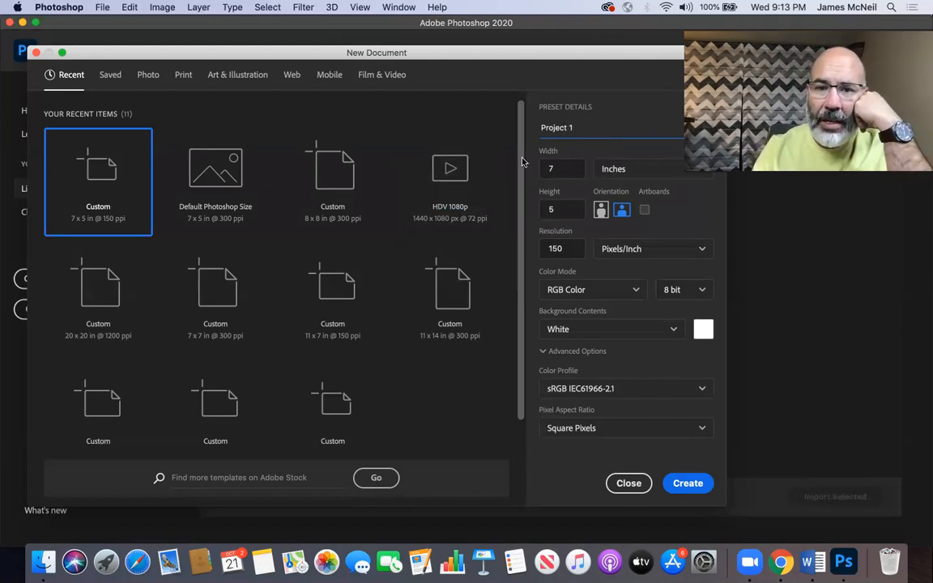
Step: Change the new document's name to "Cultural Assignment"
{"action": "triple_click", "coordinate": [551, 129]}
{"action": "type", "text": "Cul"}
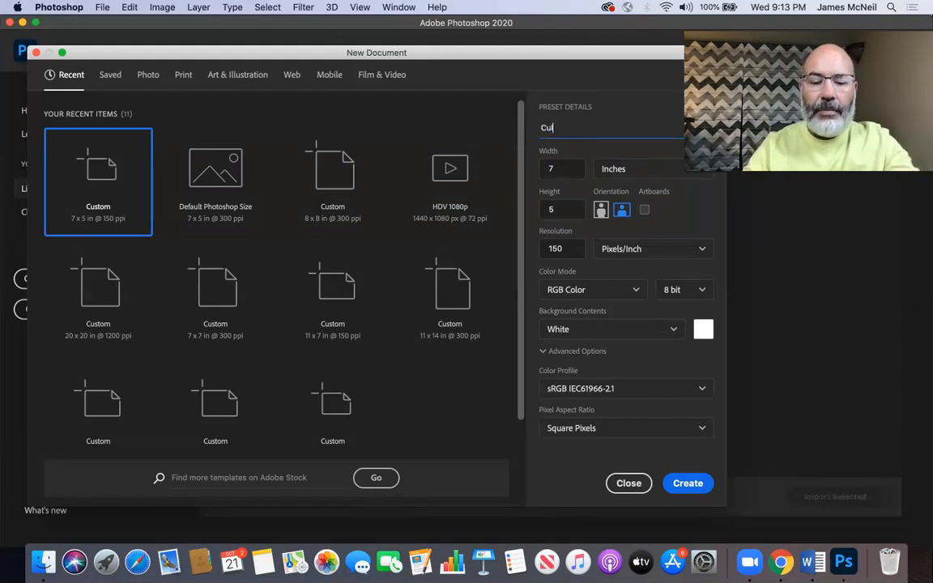
{"action": "type", "text": "tural Ass"}
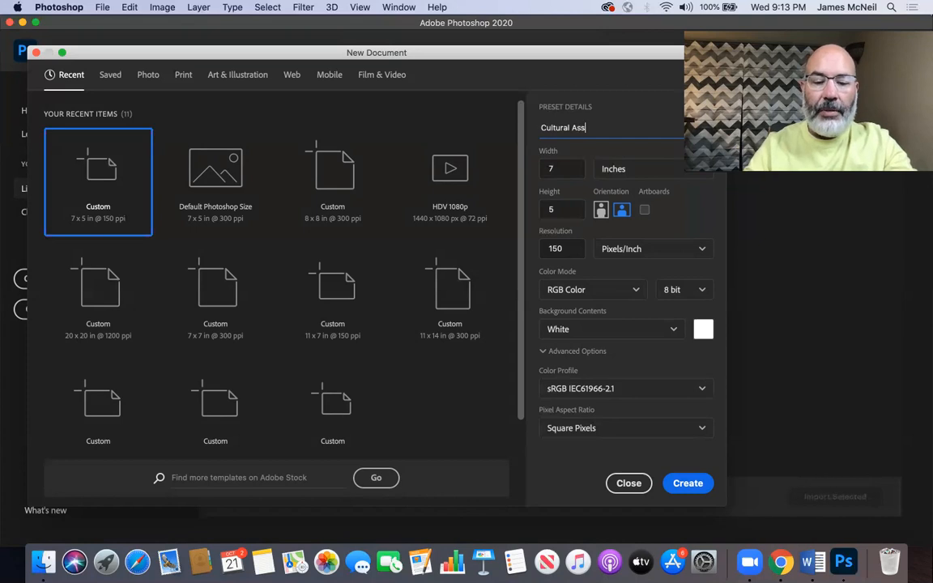
{"action": "type", "text": "ignment"}
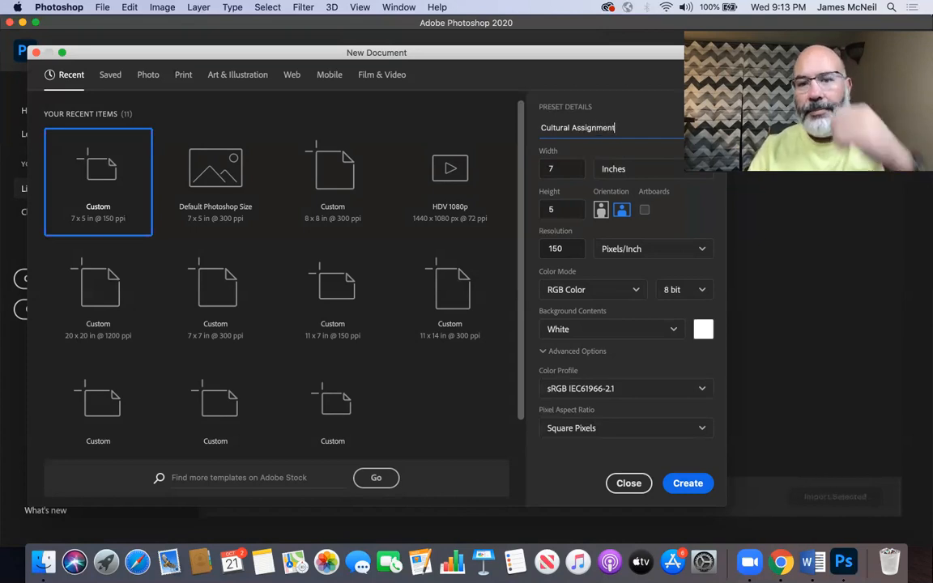
Step: Set the document's width to 8.5 inches and its height to 11 inches
{"action": "left_click", "coordinate": [564, 164]}
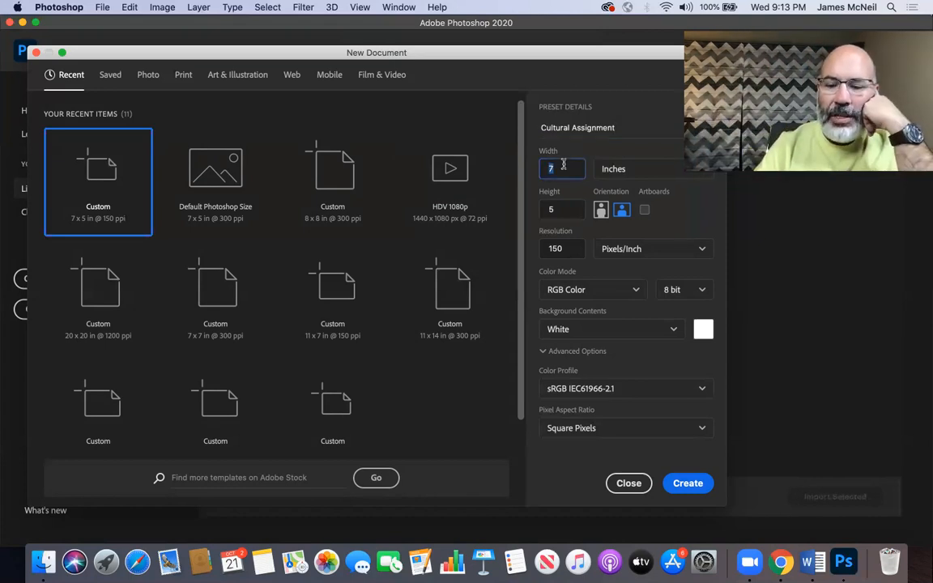
{"action": "type", "text": "8.5"}
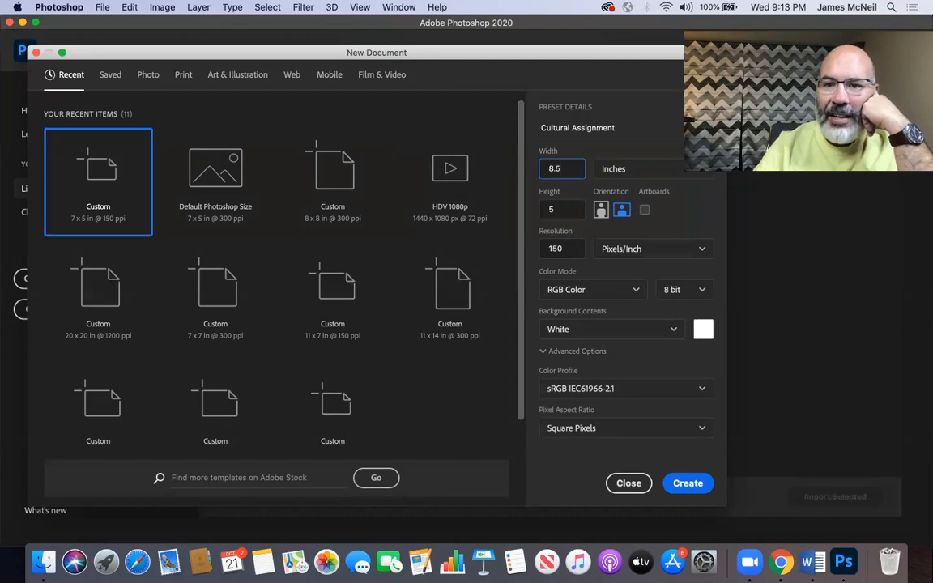
{"action": "left_click", "coordinate": [568, 210]}
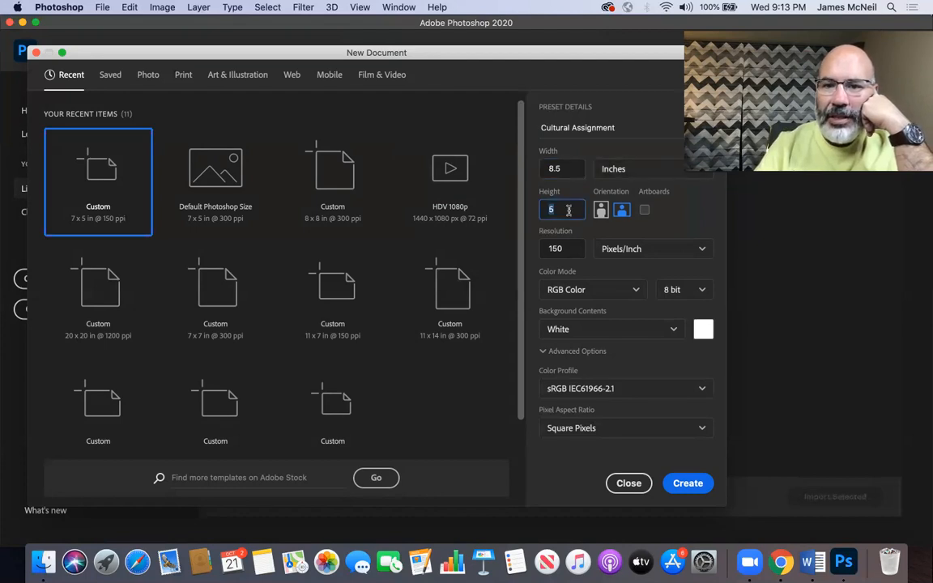
{"action": "type", "text": "11"}
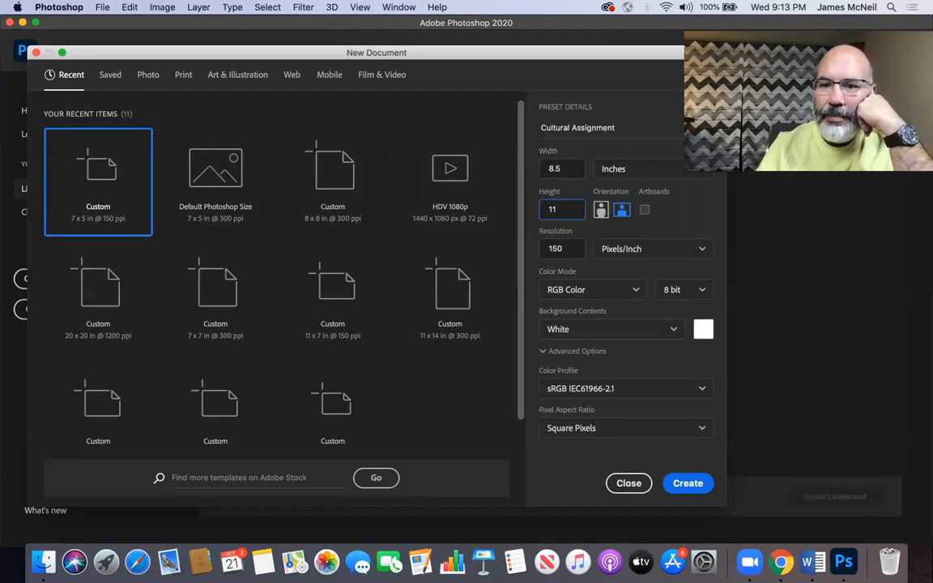
Step: Compare the portrait and landscape orientations and leave the document in landscape, 11 by 8.5 inches
{"action": "left_click", "coordinate": [621, 212]}
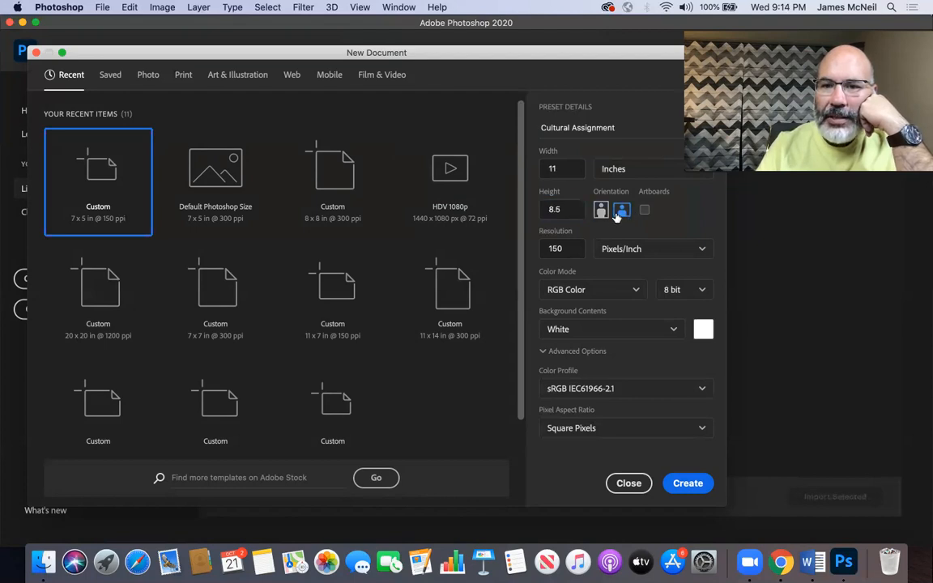
{"action": "left_click", "coordinate": [600, 212]}
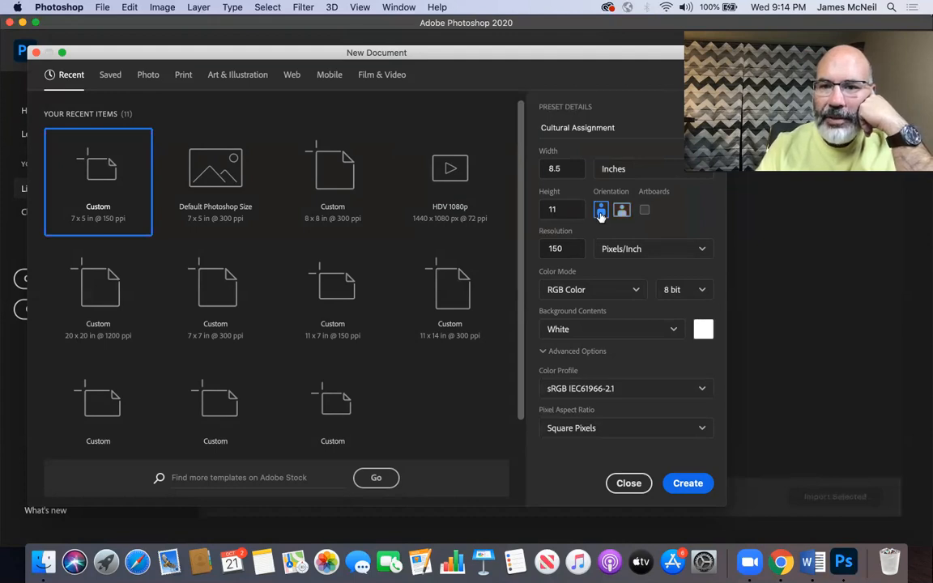
{"action": "left_click", "coordinate": [622, 212]}
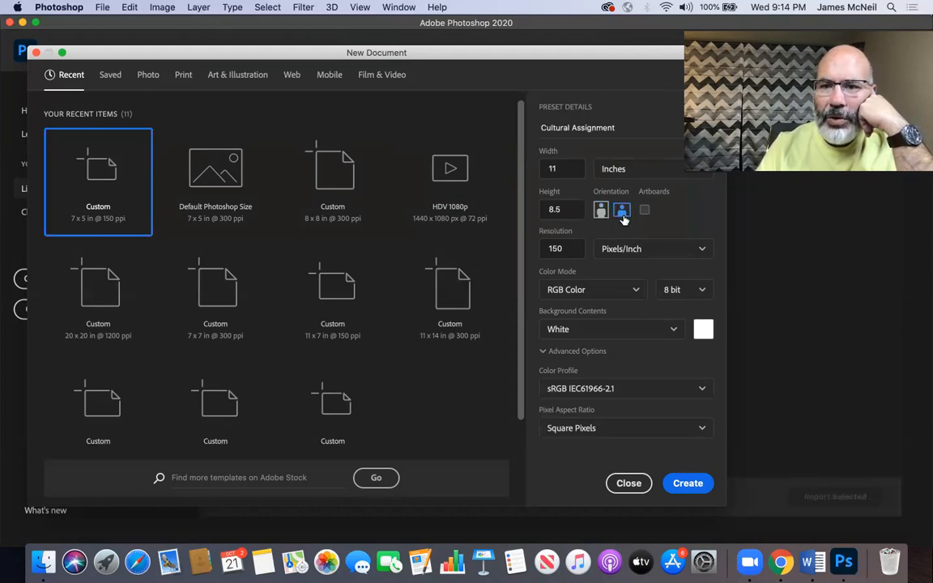
{"action": "left_click", "coordinate": [599, 212]}
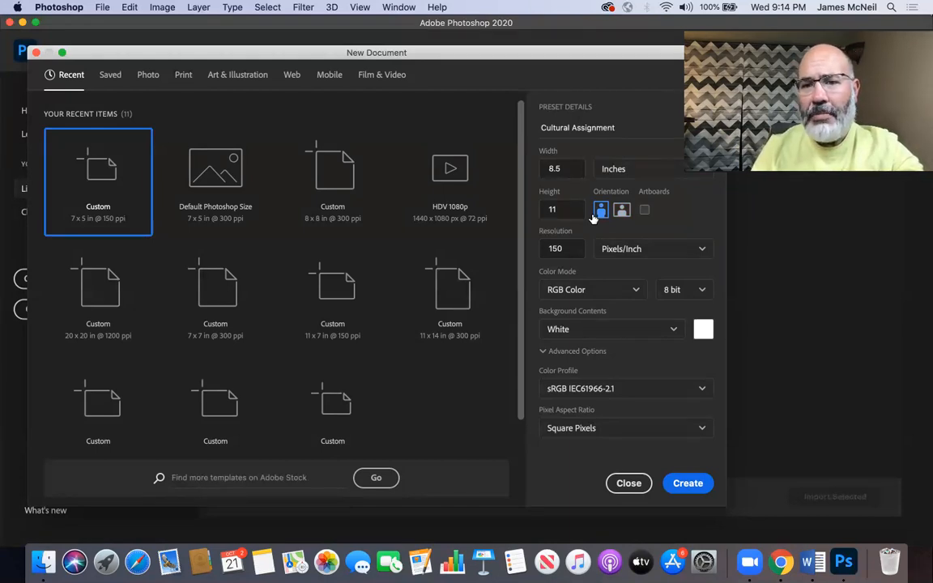
{"action": "left_click", "coordinate": [621, 211]}
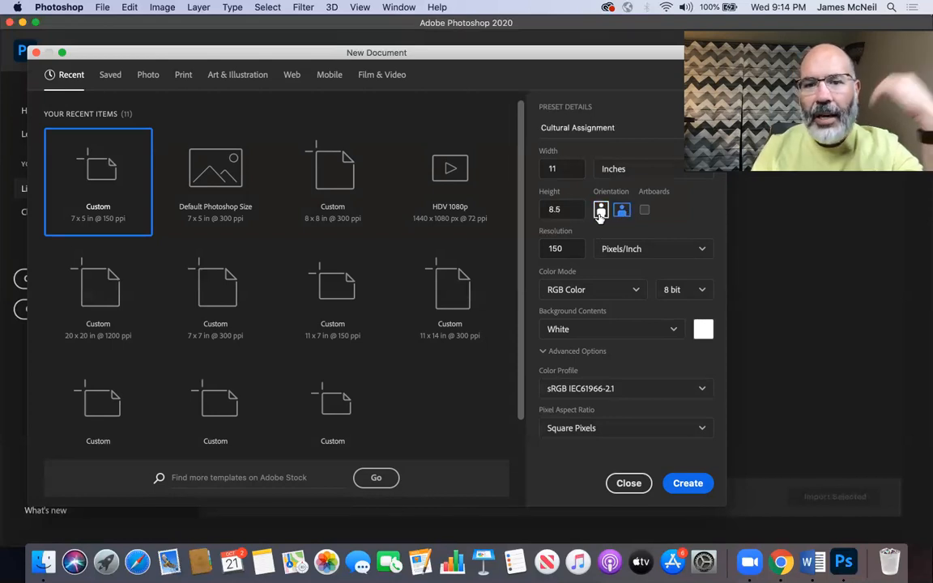
Step: Keep the resolution unit at Pixels/Inch and set the new document's resolution to 300
{"action": "double_click", "coordinate": [567, 250]}
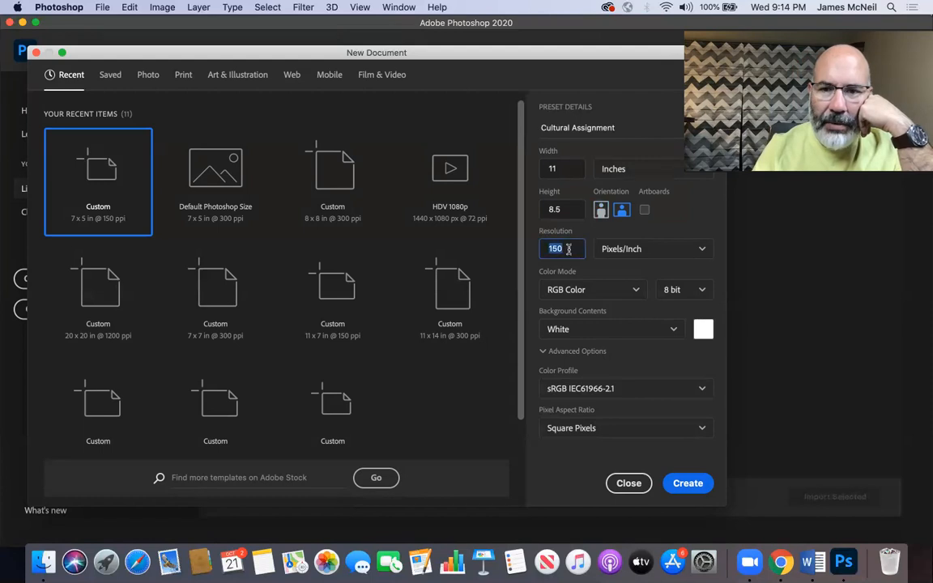
{"action": "left_click", "coordinate": [636, 256]}
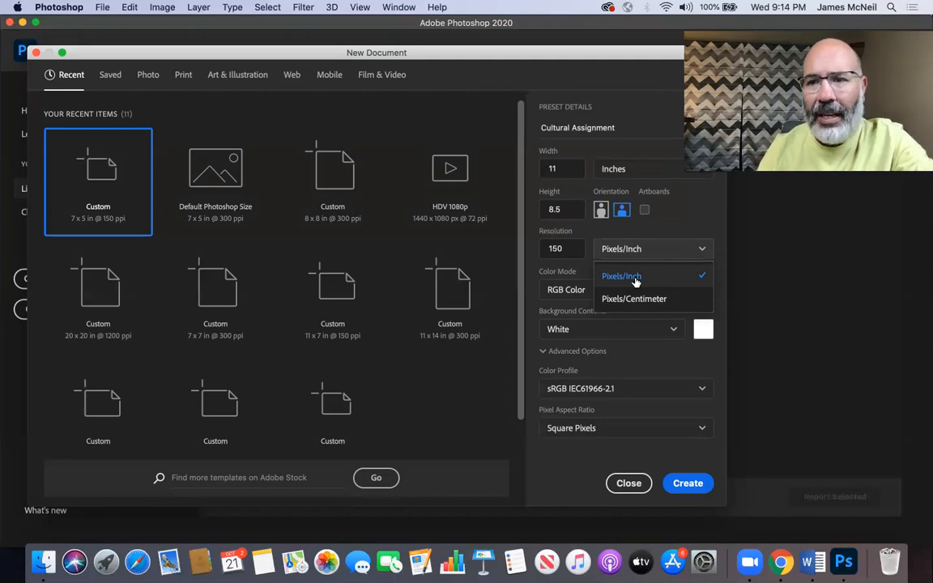
{"action": "left_click", "coordinate": [635, 279]}
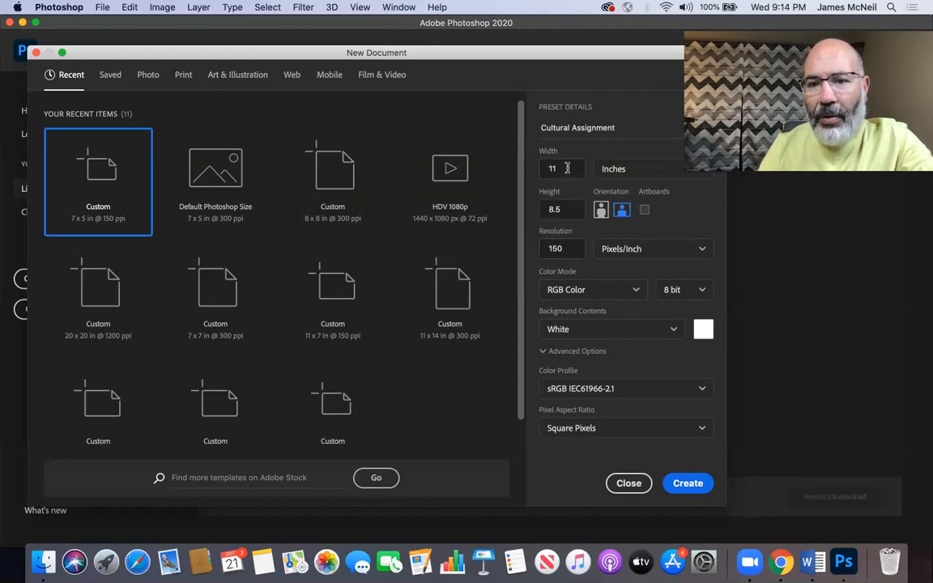
{"action": "double_click", "coordinate": [558, 248]}
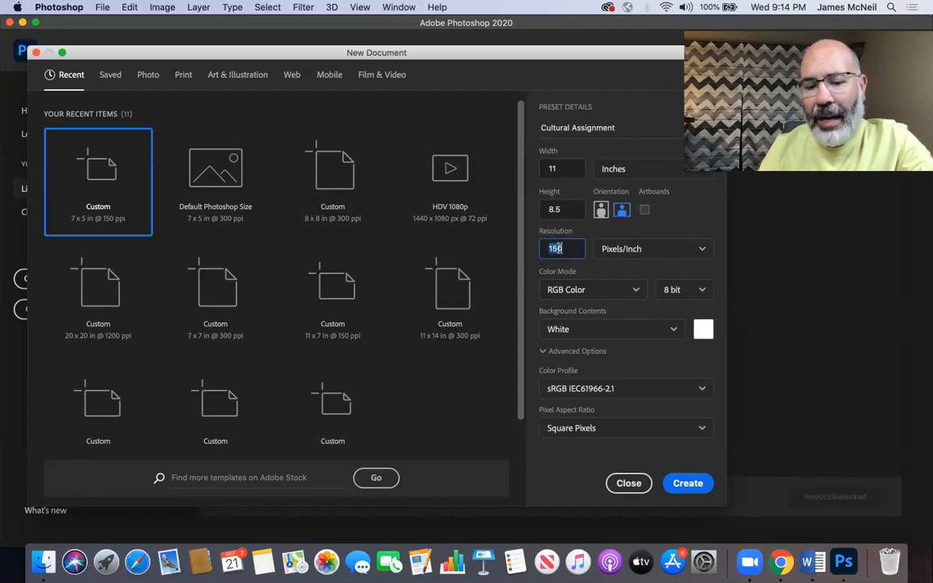
{"action": "type", "text": "300"}
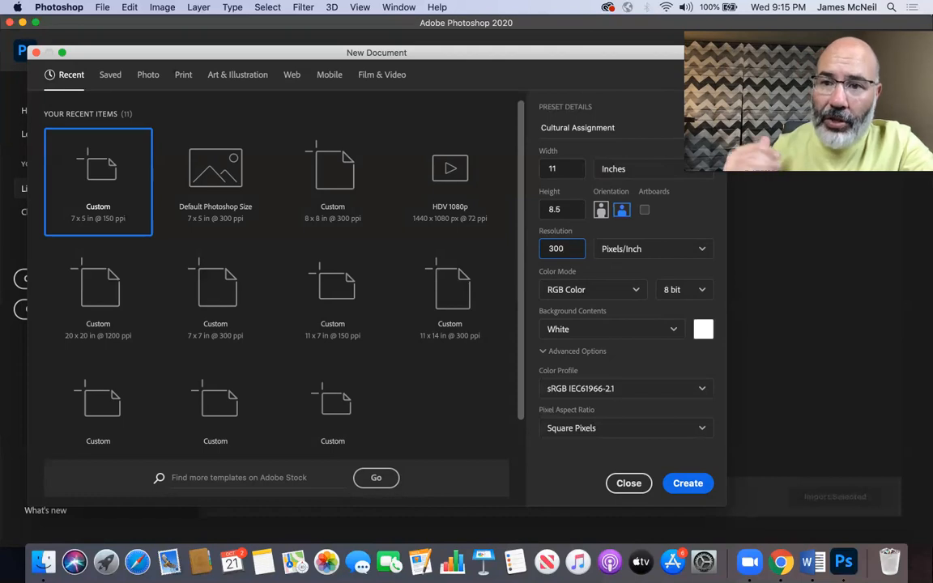
Step: Set the new document's resolution to 150 pixels per inch
{"action": "key", "text": "BackSpace"}
{"action": "key", "text": "BackSpace"}
{"action": "key", "text": "BackSpace"}
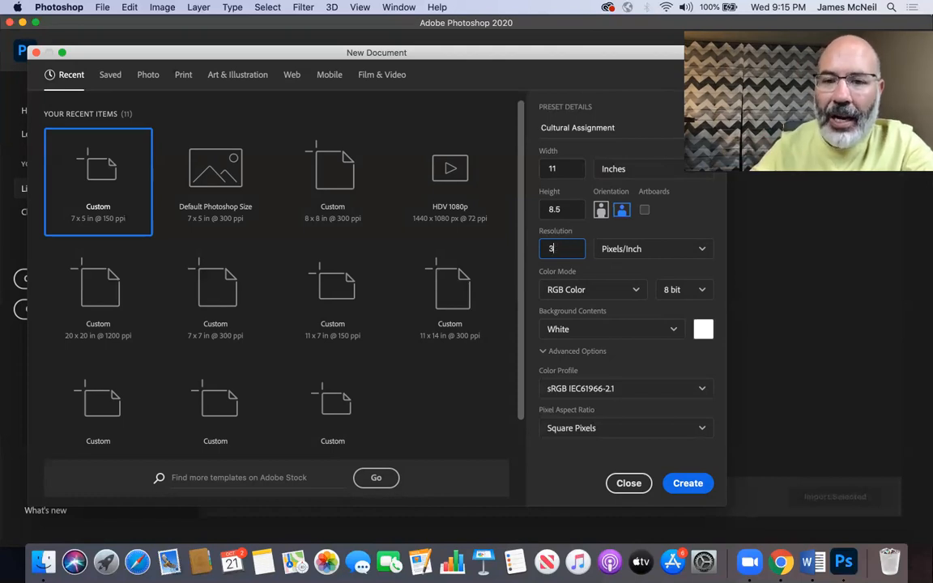
{"action": "type", "text": "15"}
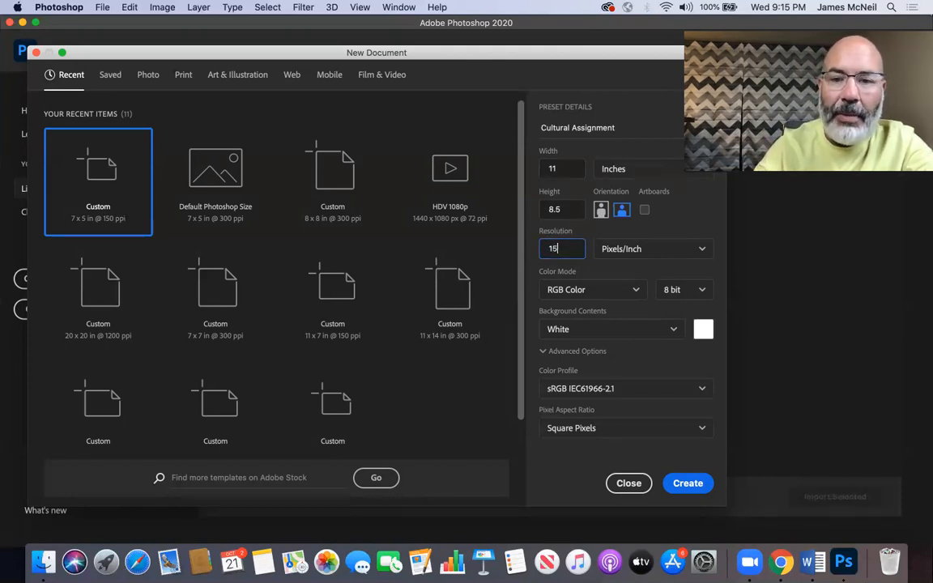
{"action": "type", "text": "0"}
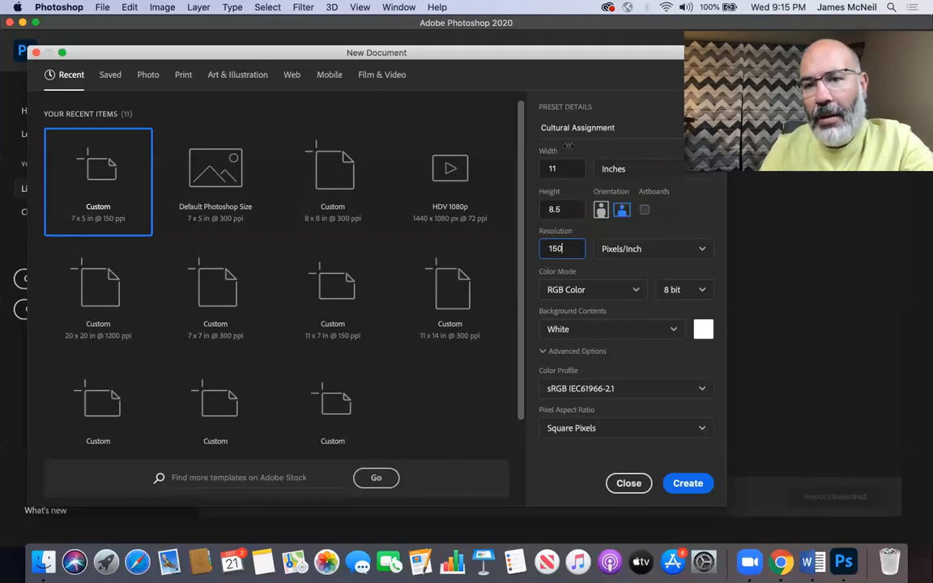
{"action": "left_click", "coordinate": [647, 102]}
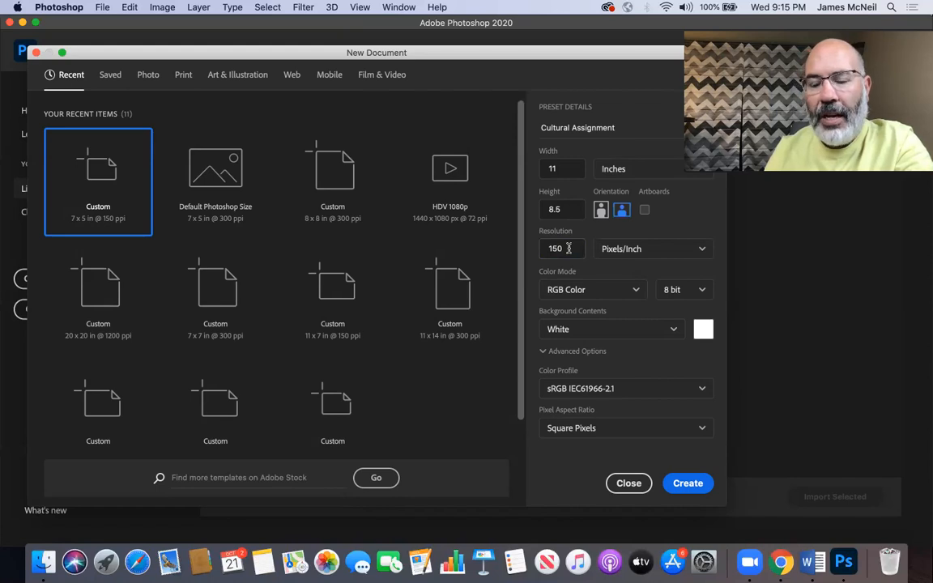
Step: Review the available color modes and set the new document to CMYK Color
{"action": "left_click", "coordinate": [584, 293]}
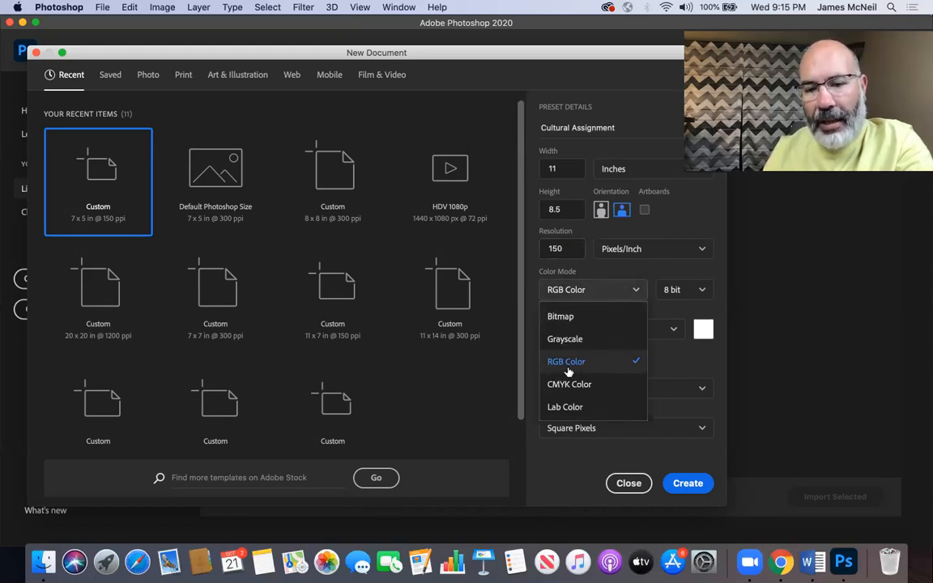
{"action": "left_click", "coordinate": [583, 293]}
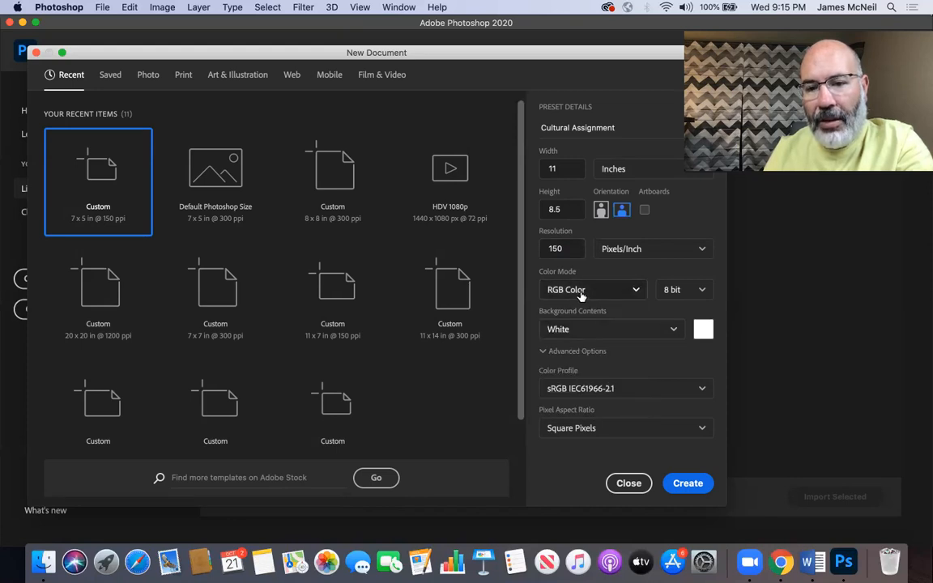
{"action": "left_click", "coordinate": [581, 293]}
{"action": "left_click", "coordinate": [572, 384]}
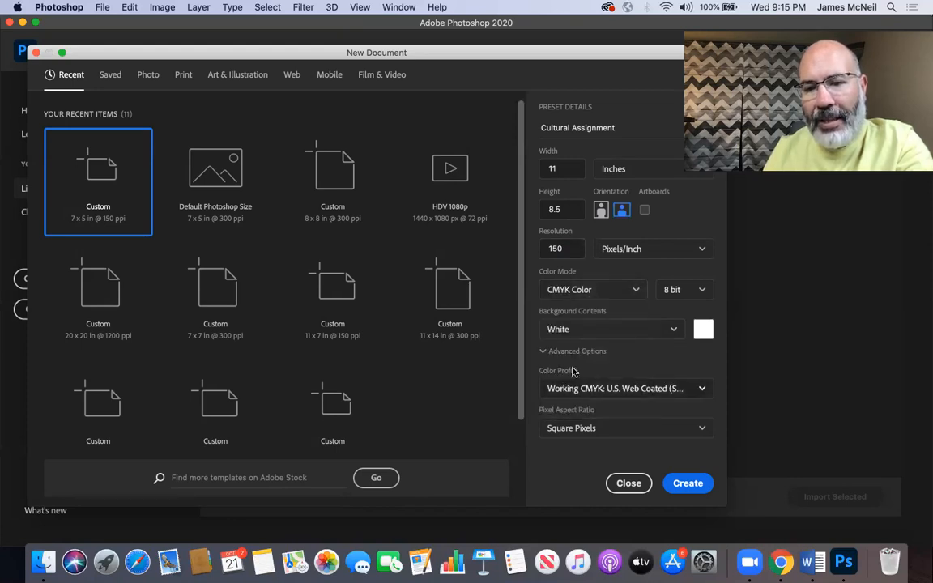
Step: Set the new document's color mode to RGB Color
{"action": "left_click", "coordinate": [569, 296]}
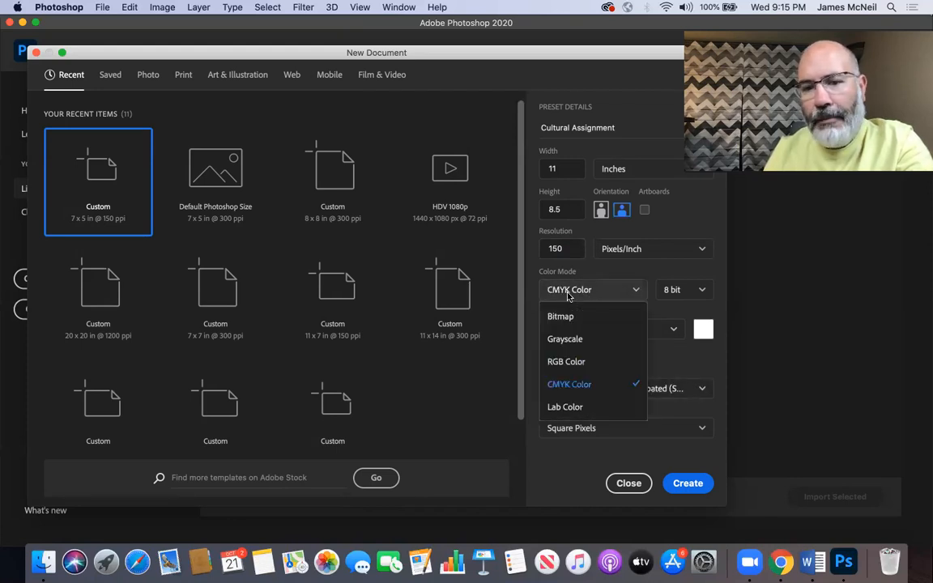
{"action": "left_click", "coordinate": [561, 366]}
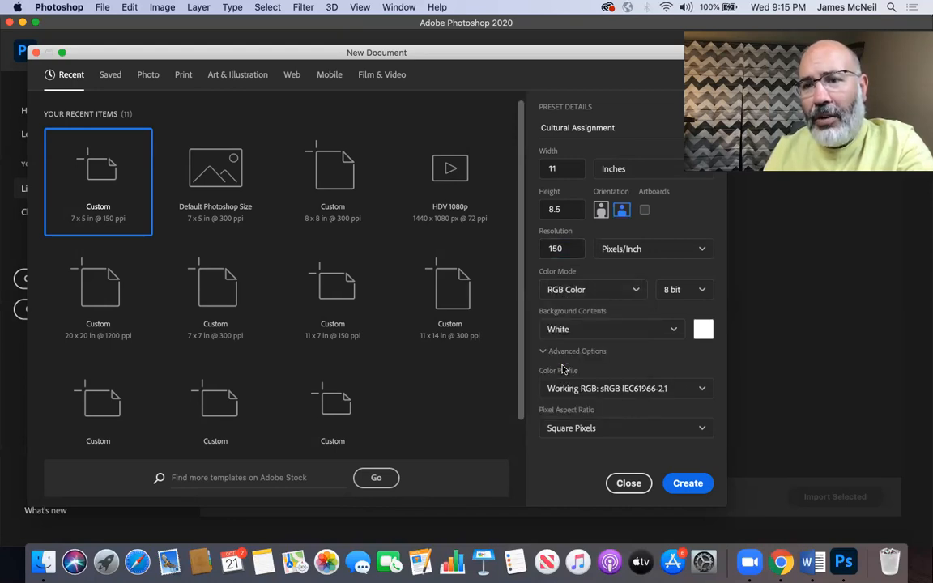
{"action": "left_click", "coordinate": [570, 291]}
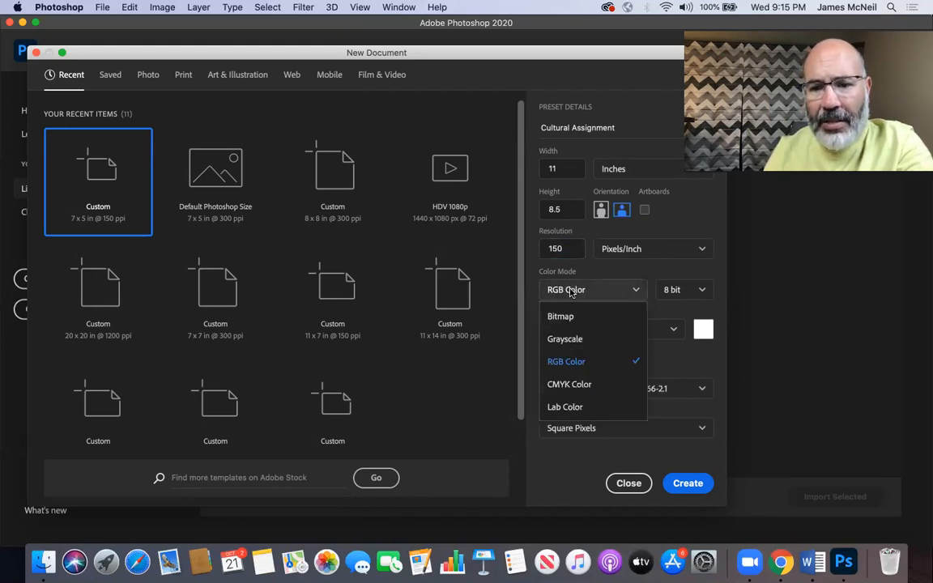
{"action": "left_click", "coordinate": [567, 364]}
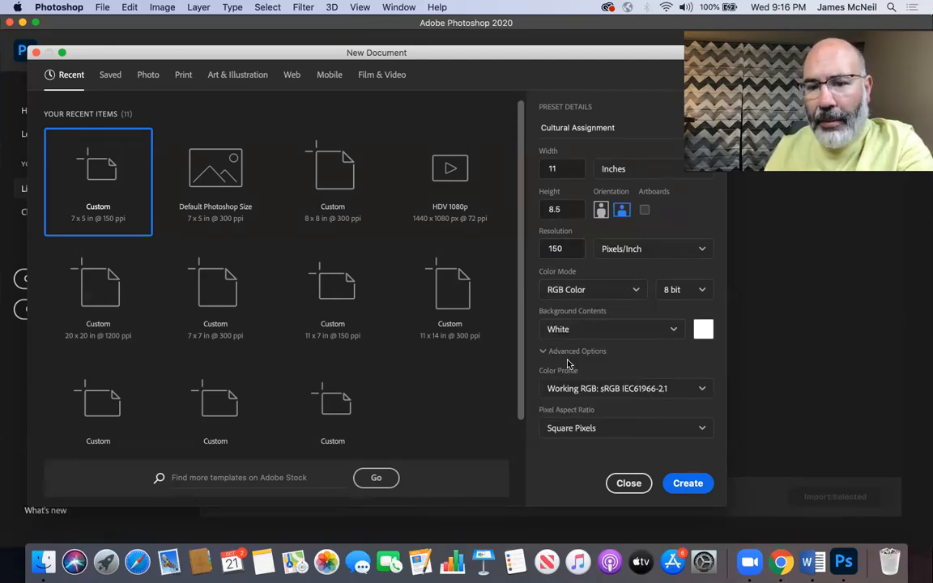
Step: Set the background contents to Background Color and pick a custom red, c30000, as the background color
{"action": "left_click", "coordinate": [617, 327]}
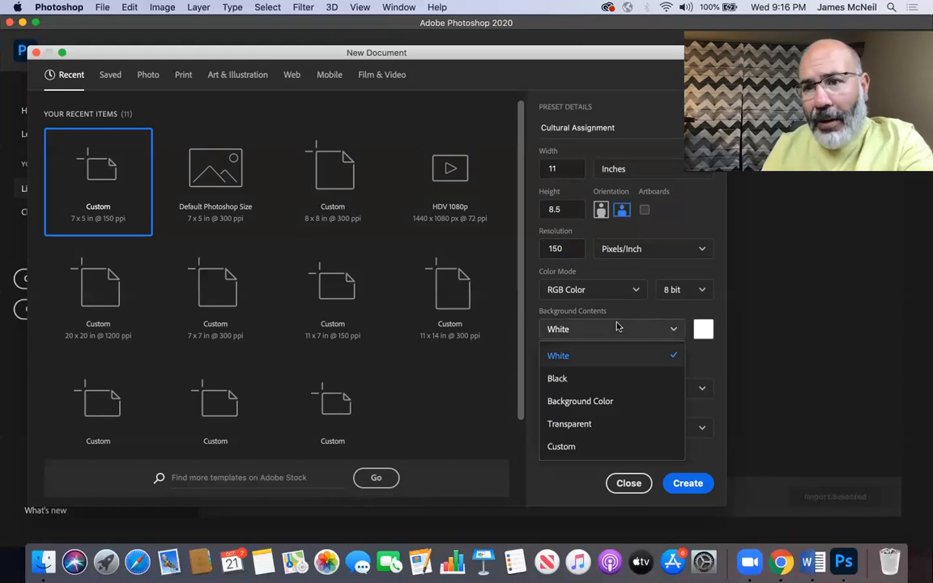
{"action": "left_click", "coordinate": [571, 401]}
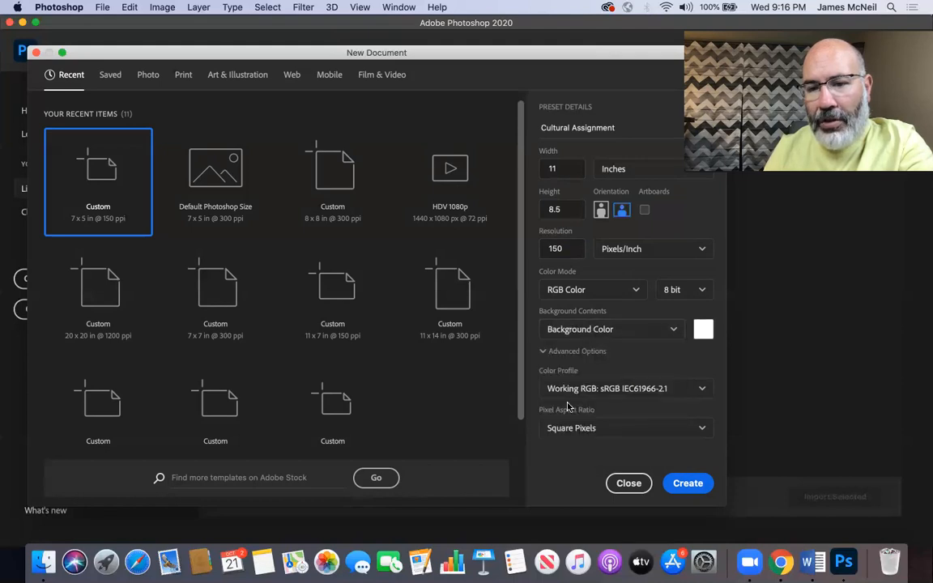
{"action": "left_click", "coordinate": [704, 329]}
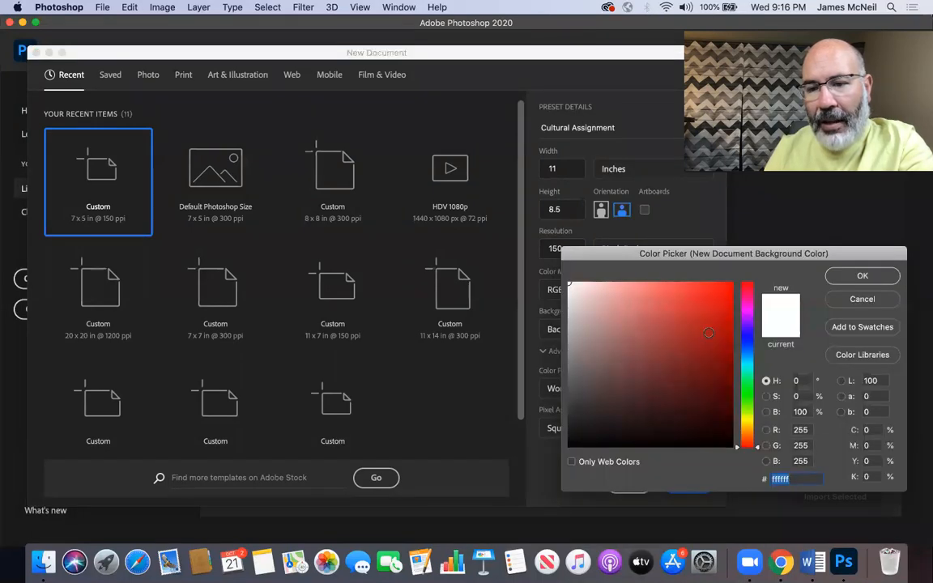
{"action": "left_click_drag", "start_coordinate": [680, 346], "coordinate": [729, 273]}
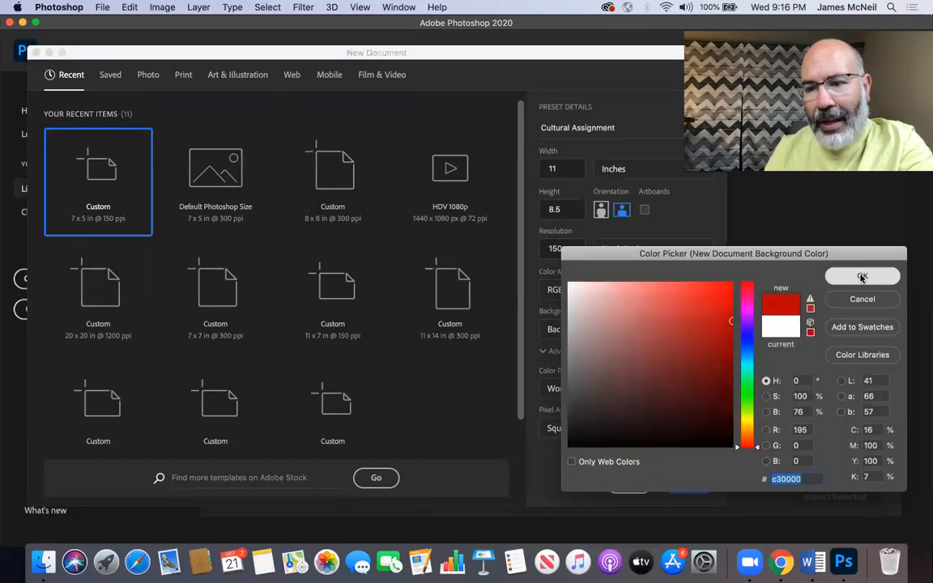
{"action": "left_click", "coordinate": [862, 275]}
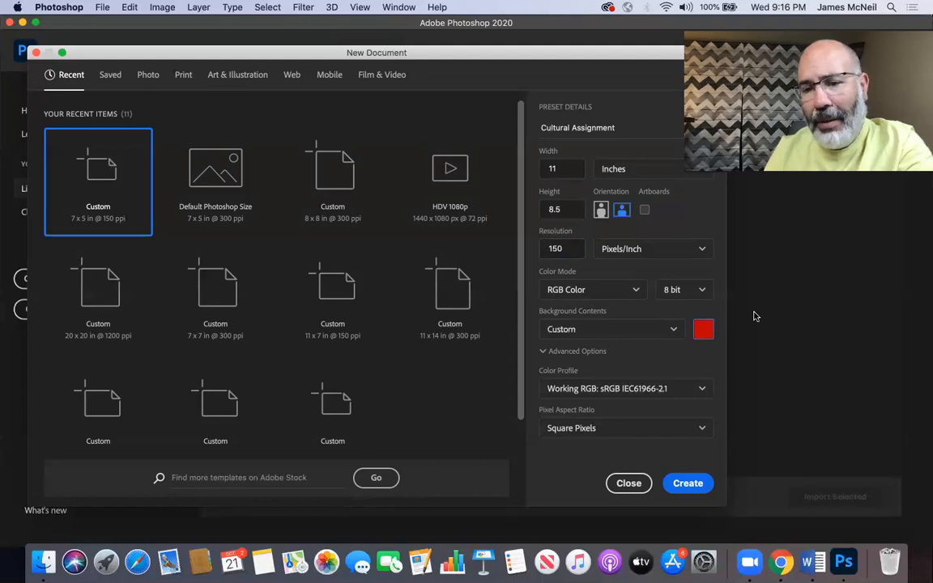
Step: Set the background contents to White and switch the document to portrait orientation, 8.5 by 11 inches
{"action": "left_click", "coordinate": [674, 329]}
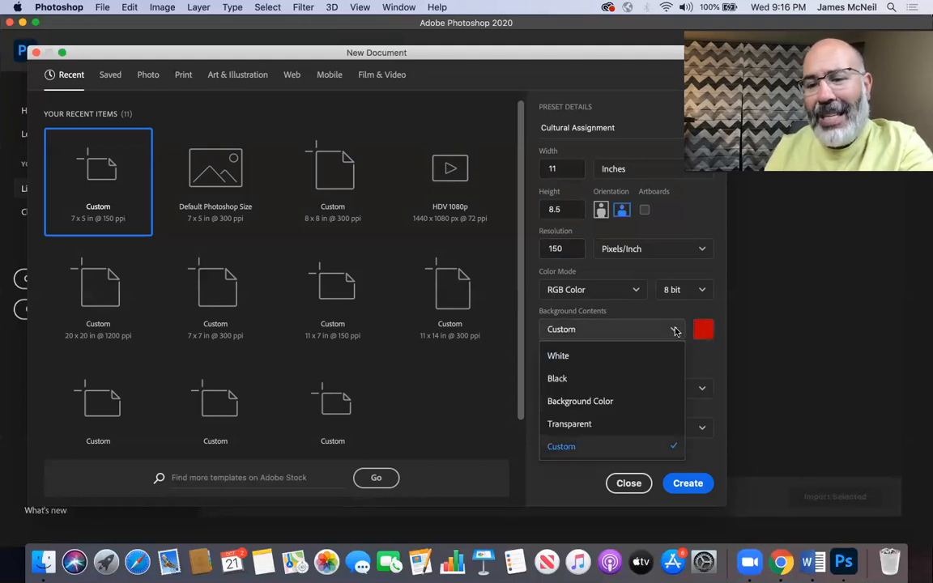
{"action": "left_click", "coordinate": [598, 362]}
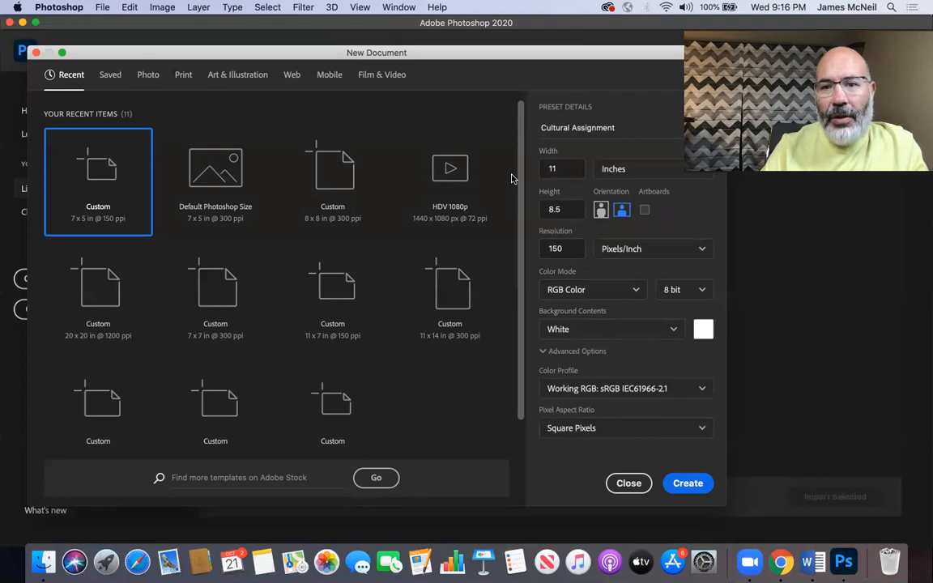
{"action": "left_click_drag", "start_coordinate": [608, 57], "coordinate": [570, 53]}
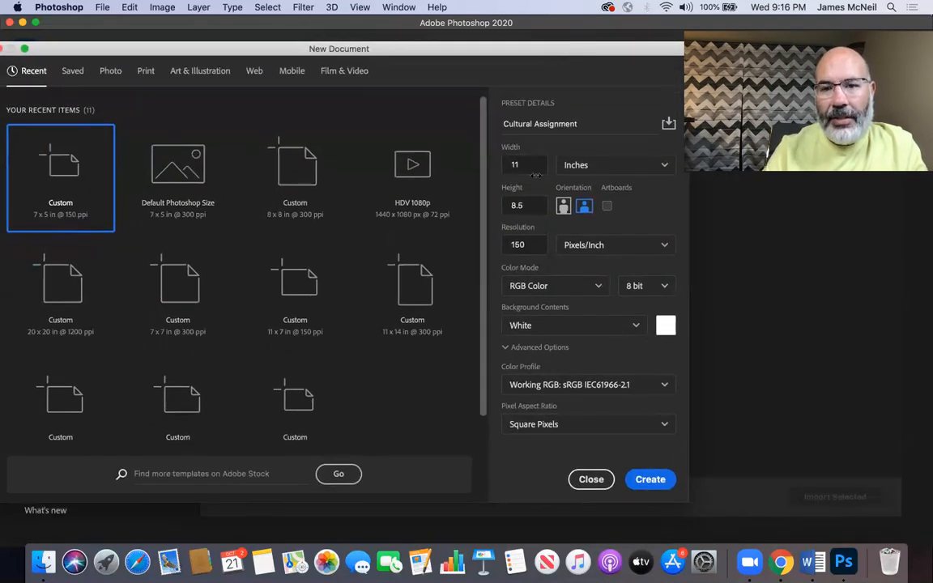
{"action": "left_click", "coordinate": [564, 207]}
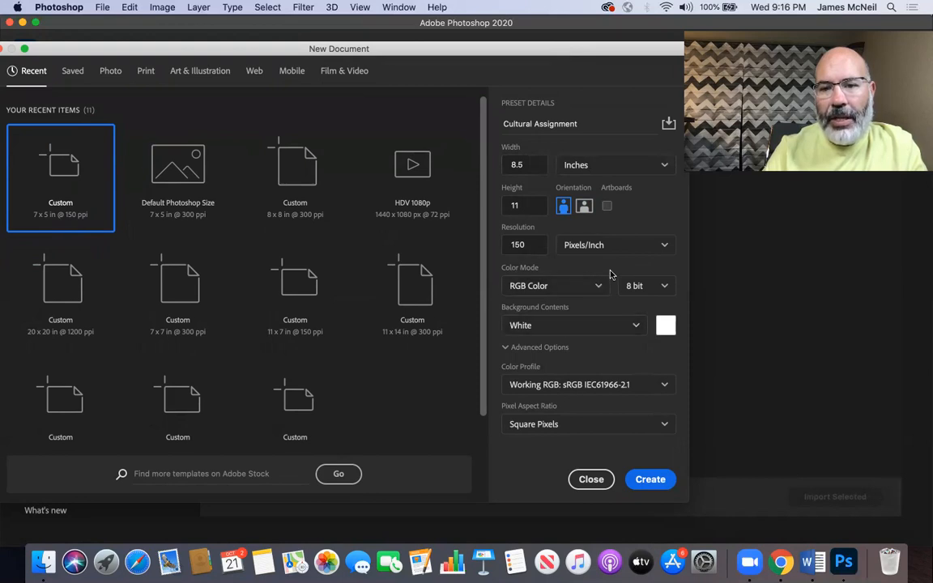
Step: Check the bit depth choices, keep 8 bit, and create the document
{"action": "left_click", "coordinate": [642, 285]}
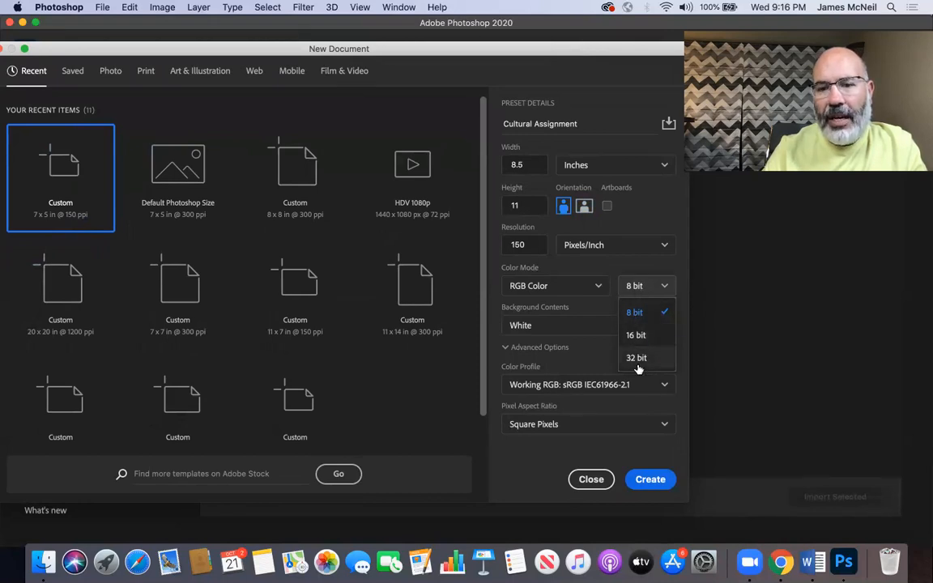
{"action": "left_click", "coordinate": [641, 294]}
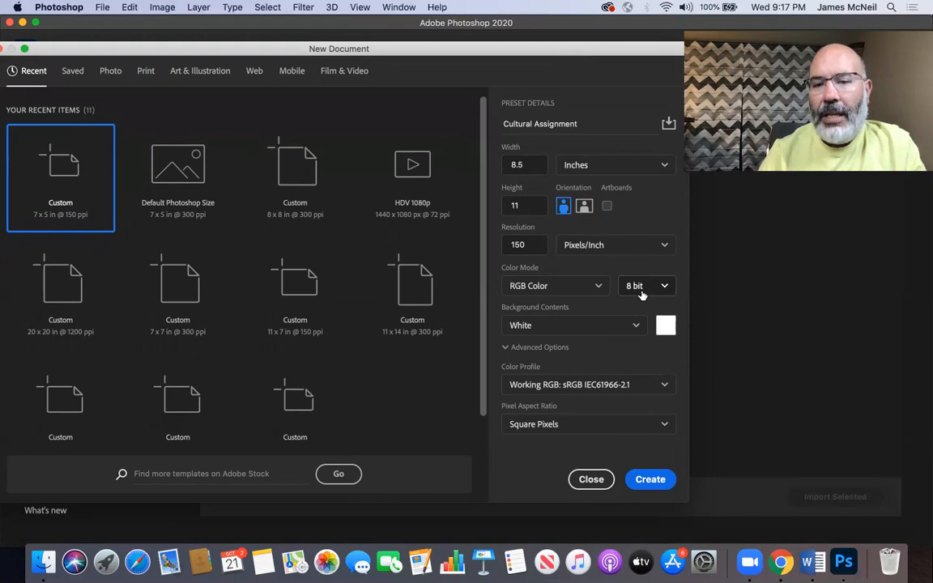
{"action": "left_click", "coordinate": [641, 294]}
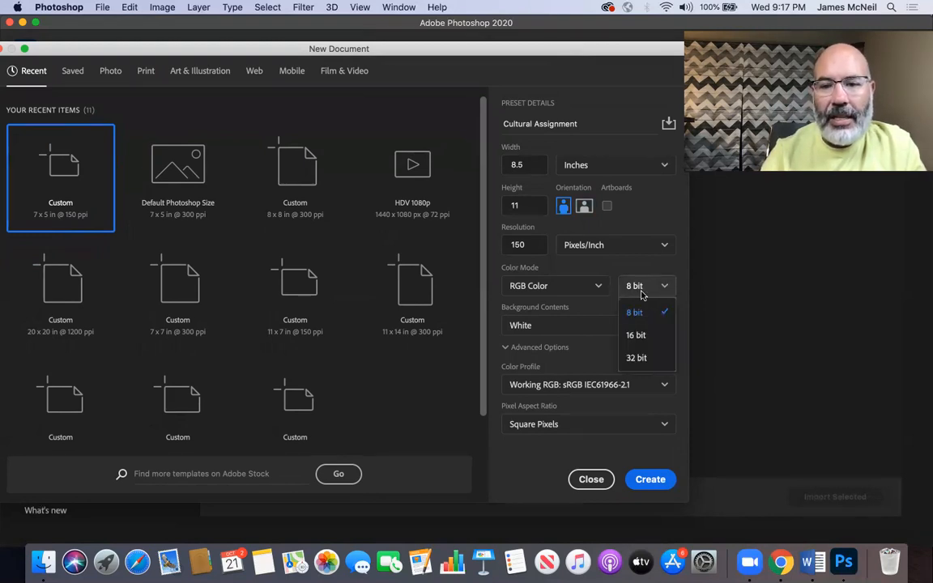
{"action": "left_click", "coordinate": [641, 295]}
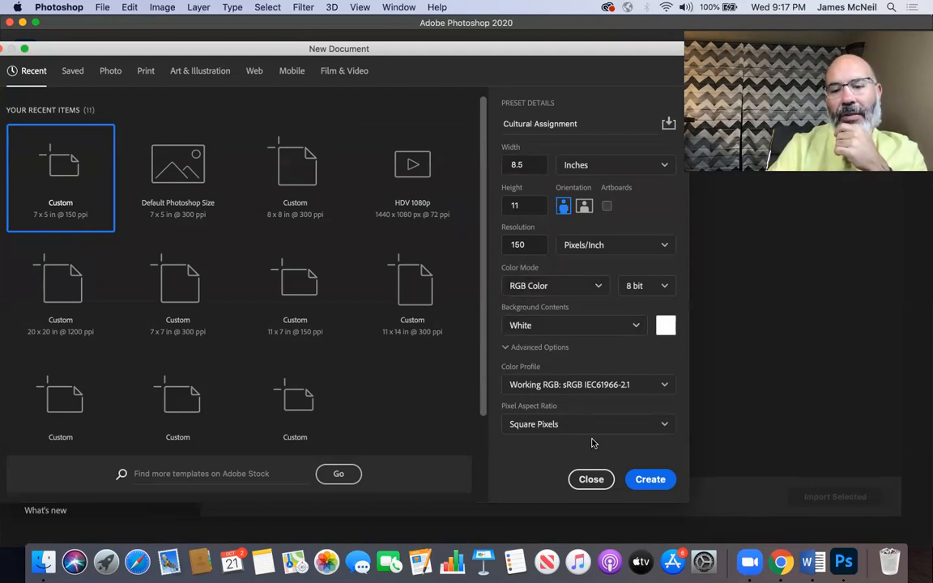
{"action": "left_click", "coordinate": [648, 479]}
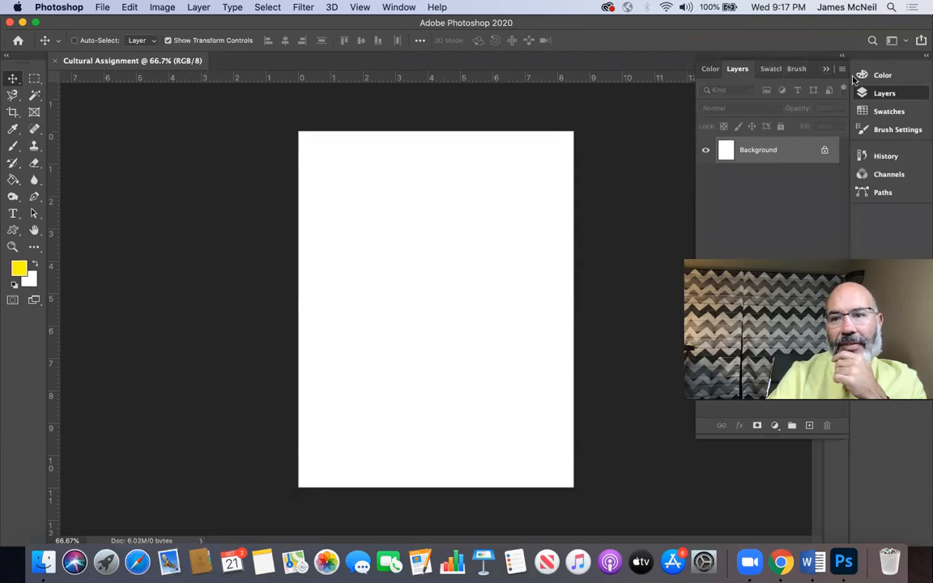
Step: Collapse the expanded Layers panel to free the workspace
{"action": "left_click", "coordinate": [730, 69]}
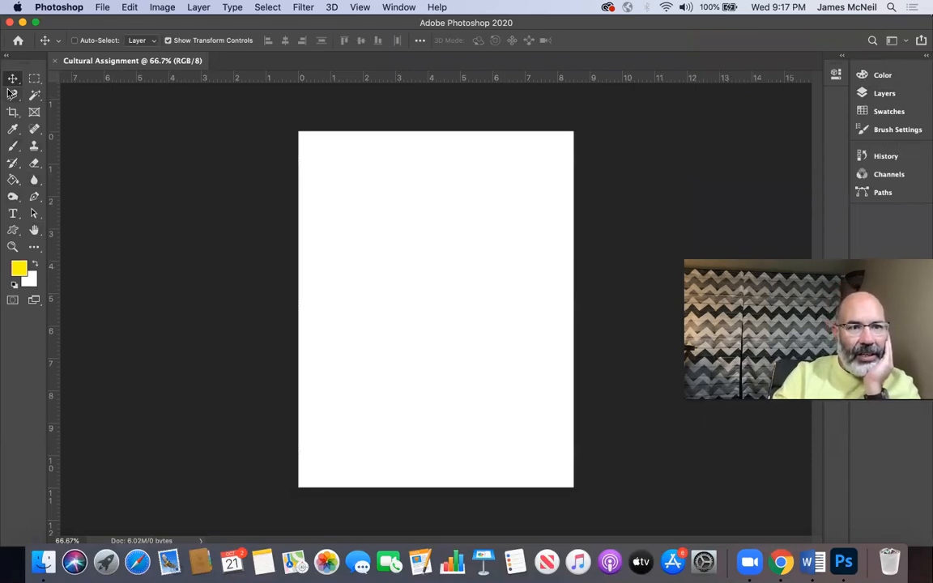
{"action": "left_click_drag", "start_coordinate": [16, 70], "coordinate": [6, 97]}
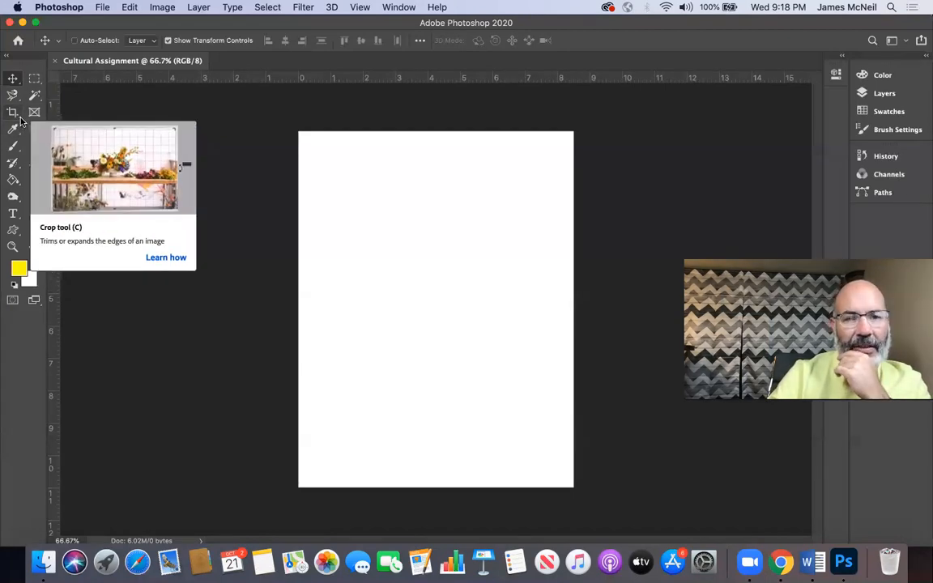
Step: Look at the variants grouped with the Crop tool and return to the Move tool
{"action": "left_click", "coordinate": [20, 121]}
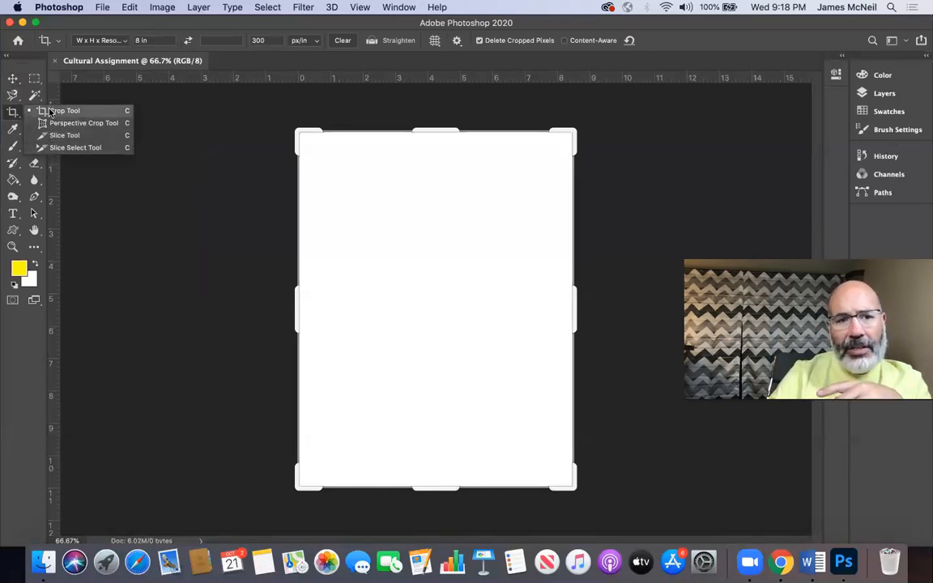
{"action": "left_click", "coordinate": [49, 111]}
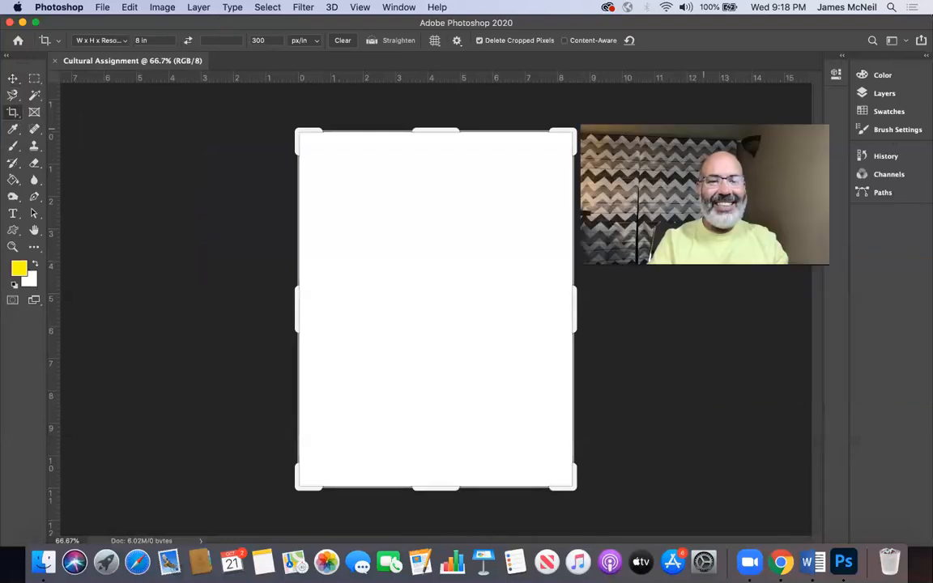
{"action": "left_click", "coordinate": [13, 79]}
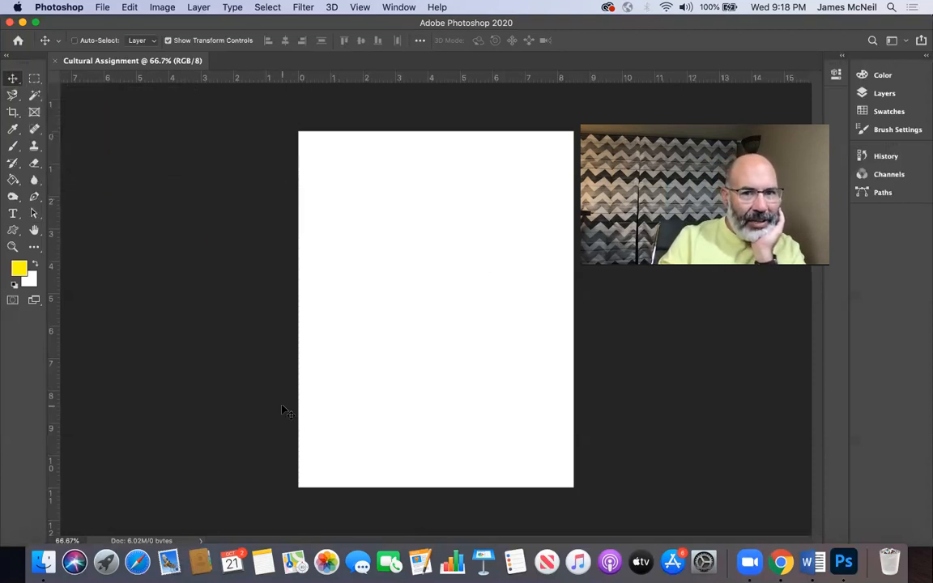
Step: Try to move the Background layer and decline converting it to a normal layer
{"action": "left_click_drag", "start_coordinate": [375, 220], "coordinate": [367, 310]}
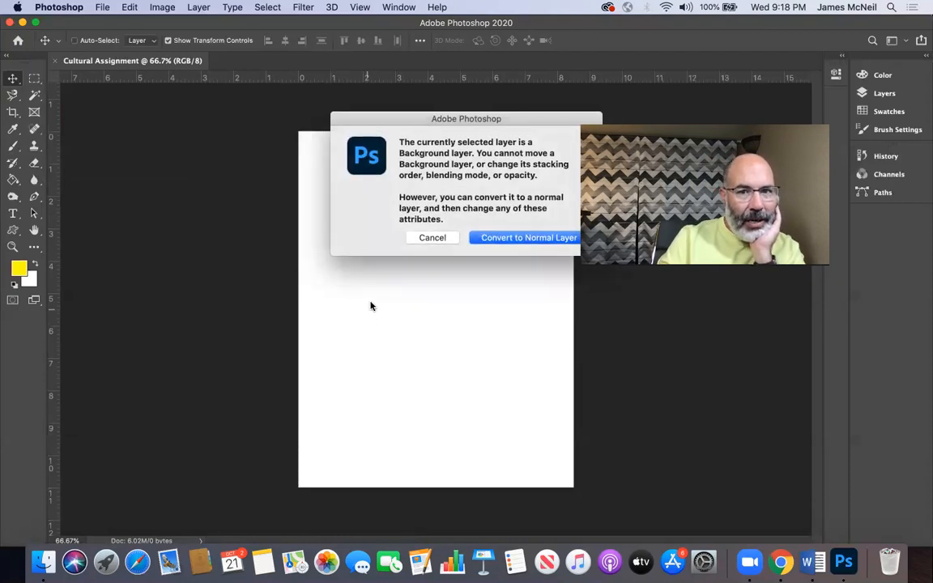
{"action": "left_click_drag", "start_coordinate": [419, 114], "coordinate": [346, 139]}
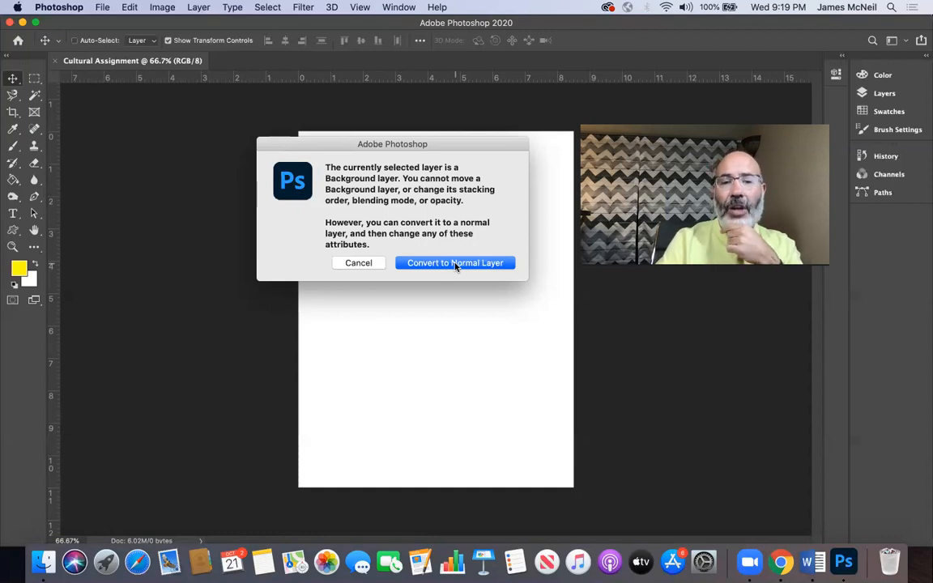
{"action": "left_click", "coordinate": [357, 263]}
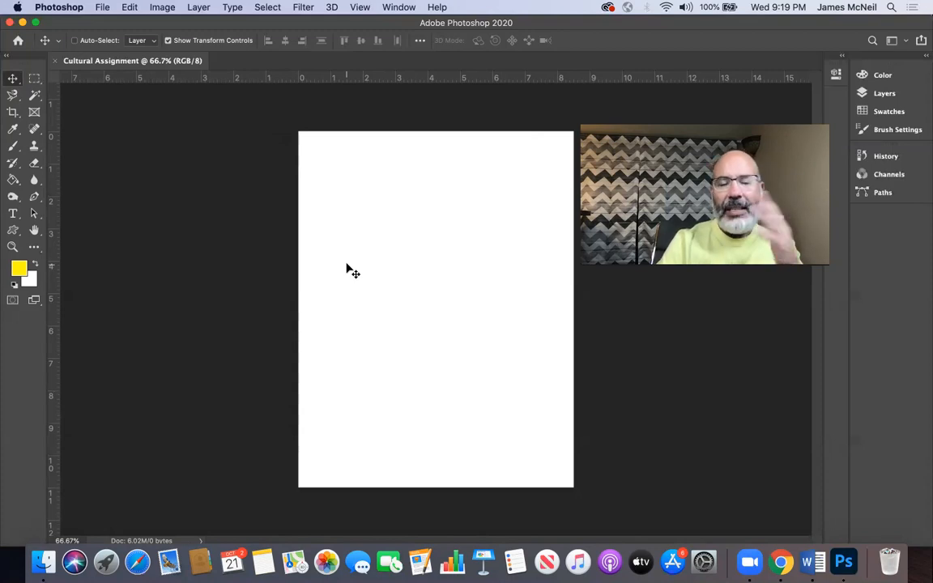
Step: Draw a rectangular marquee selection about 6.3 by 3 inches across the upper half of the page
{"action": "left_click", "coordinate": [35, 81]}
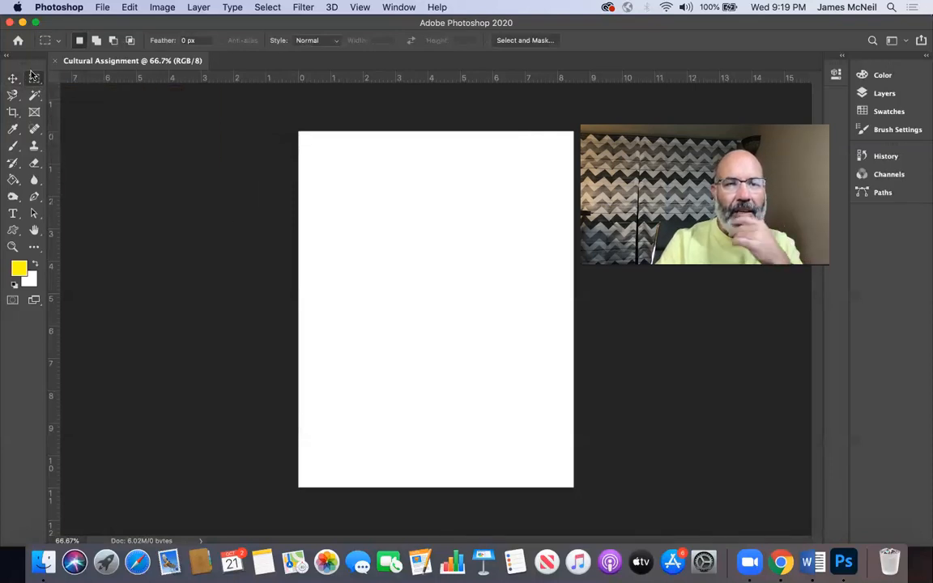
{"action": "right_click", "coordinate": [33, 76]}
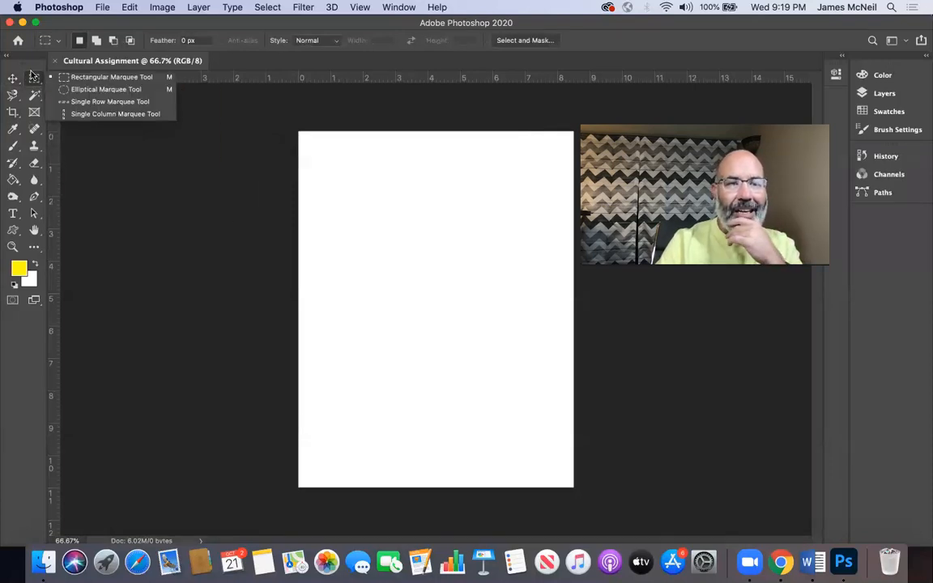
{"action": "left_click", "coordinate": [92, 78]}
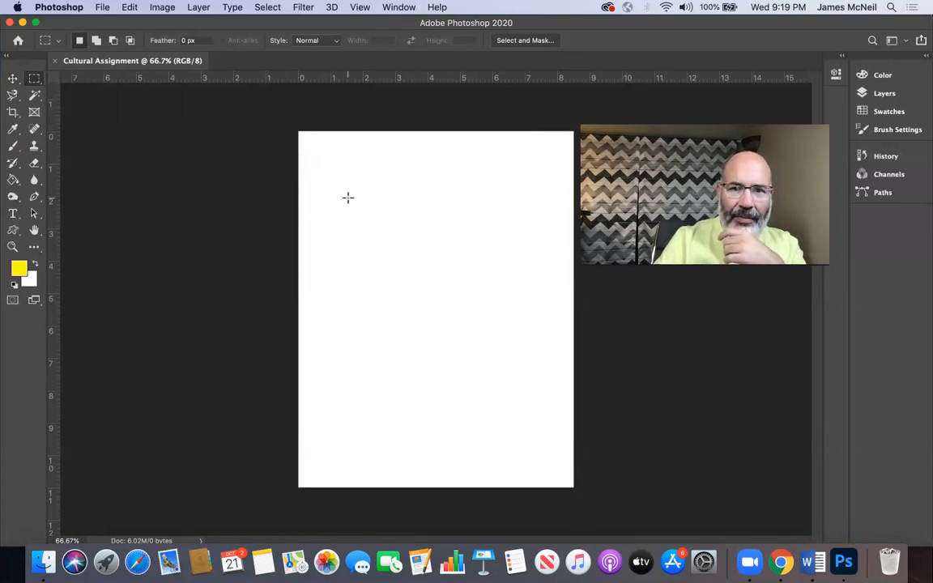
{"action": "left_click_drag", "start_coordinate": [325, 192], "coordinate": [521, 316]}
{"action": "left_click_drag", "start_coordinate": [505, 366], "coordinate": [517, 393]}
{"action": "left_click_drag", "start_coordinate": [530, 288], "coordinate": [530, 288]}
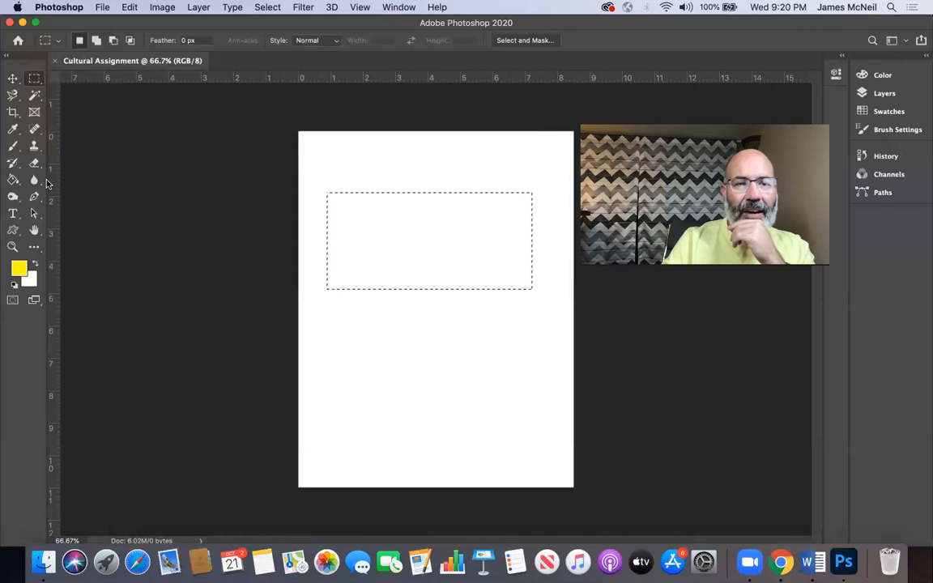
Step: Switch to the Brush tool and set its opacity to 50%
{"action": "left_click", "coordinate": [13, 145]}
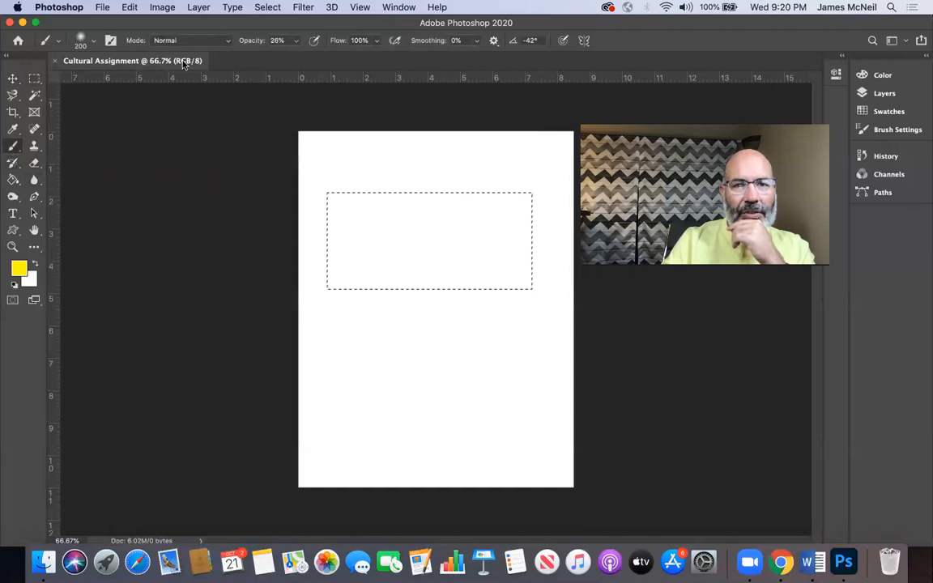
{"action": "left_click", "coordinate": [296, 46]}
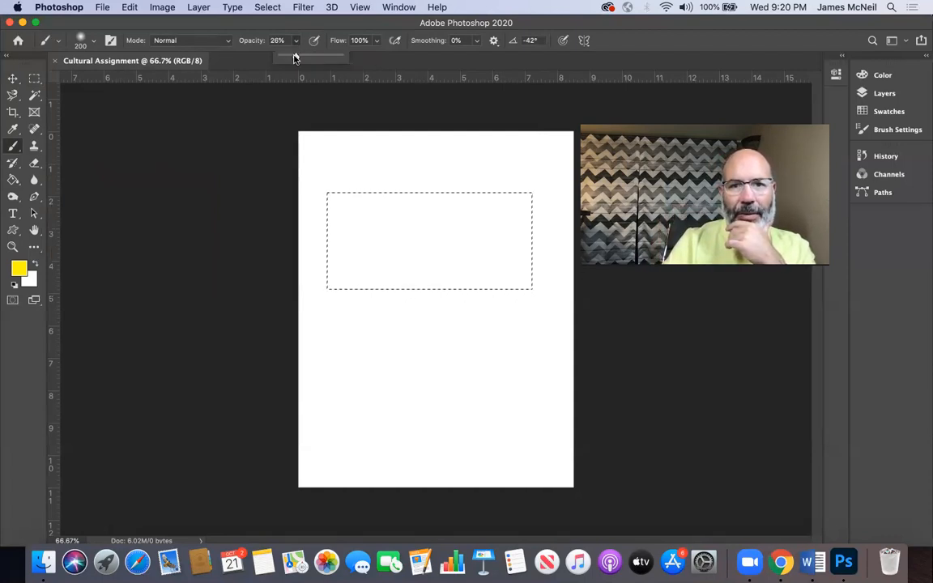
{"action": "left_click_drag", "start_coordinate": [296, 57], "coordinate": [310, 73]}
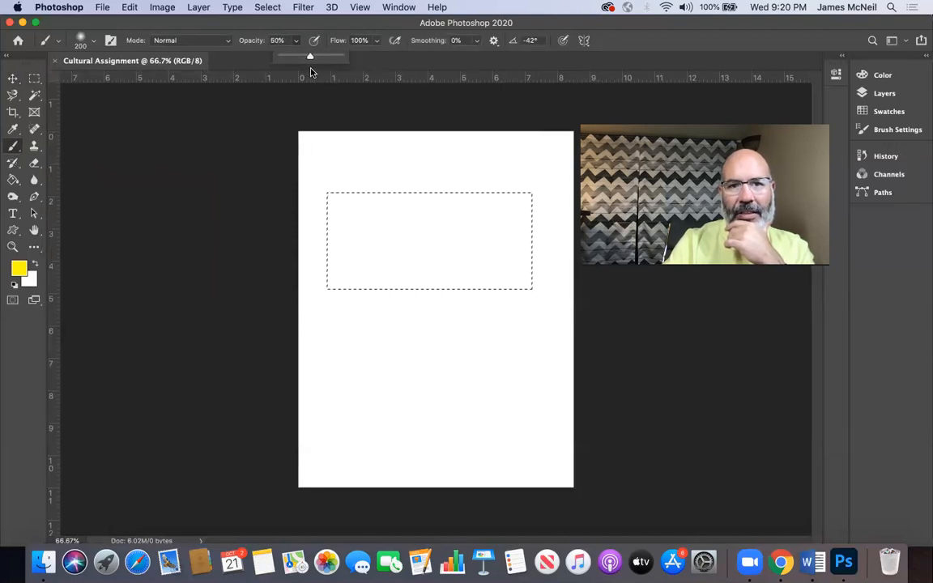
Step: Change the foreground colour to bright blue, hex 0030ff
{"action": "left_click", "coordinate": [20, 274]}
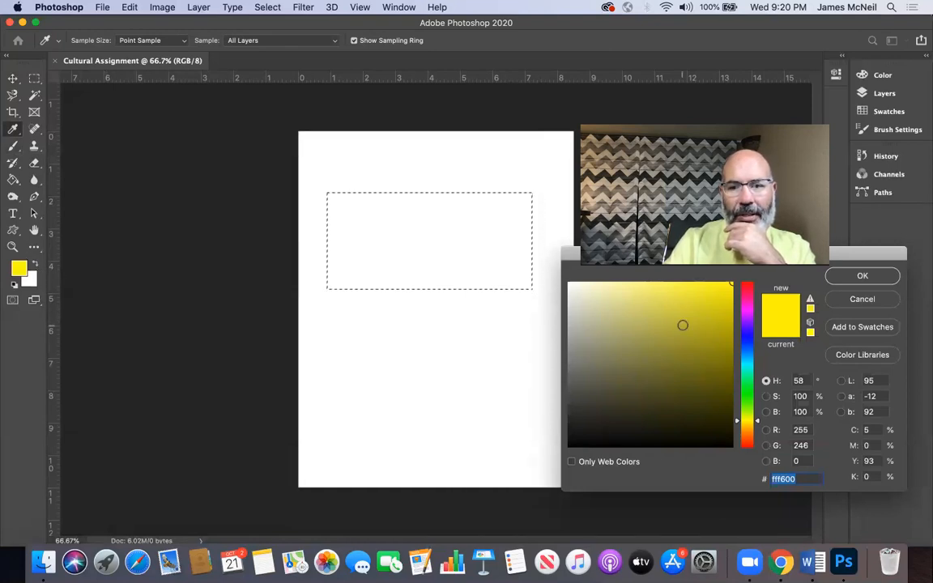
{"action": "left_click", "coordinate": [746, 342]}
{"action": "left_click_drag", "start_coordinate": [698, 350], "coordinate": [783, 292]}
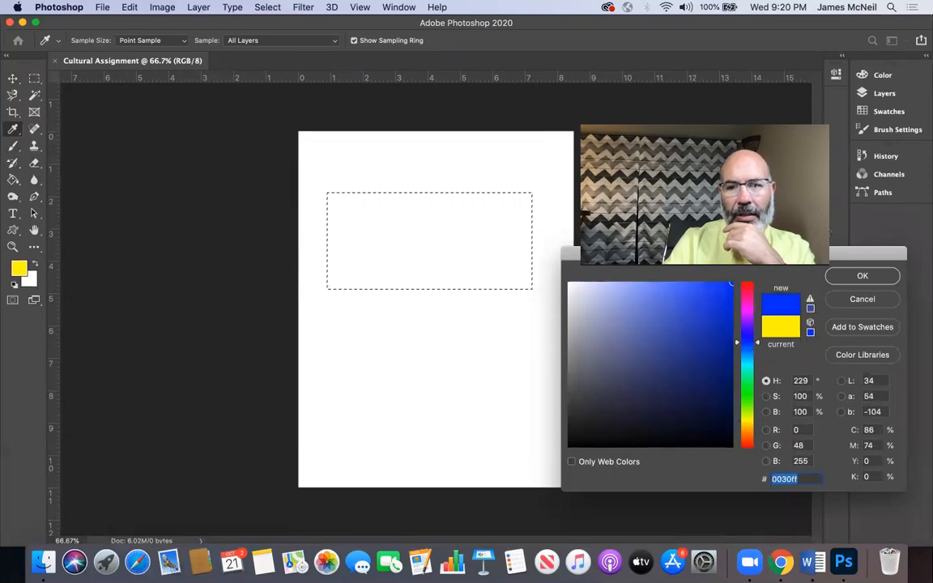
{"action": "left_click", "coordinate": [862, 275]}
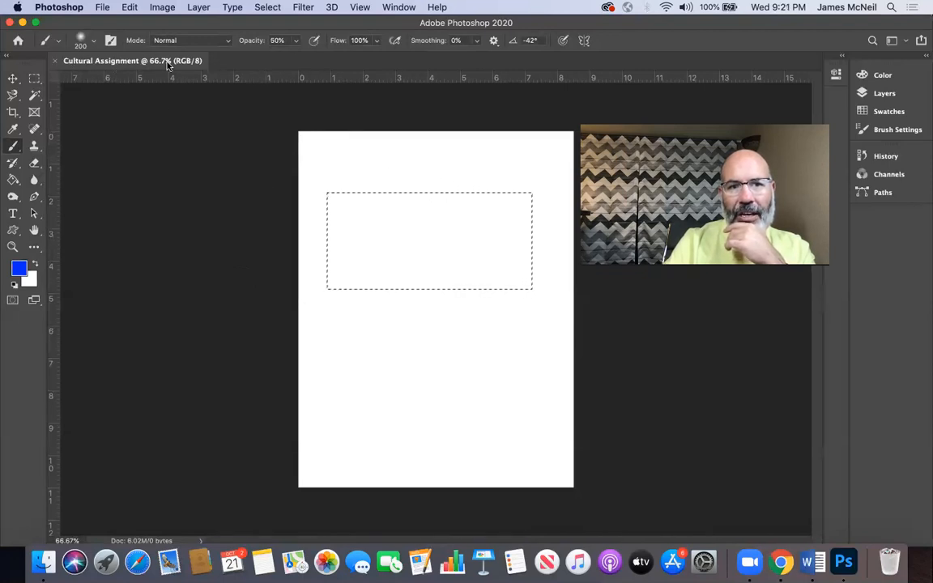
Step: Check the brush size and hardness settings, and paint a short soft blue stroke down from the selection's upper edge
{"action": "left_click", "coordinate": [80, 41]}
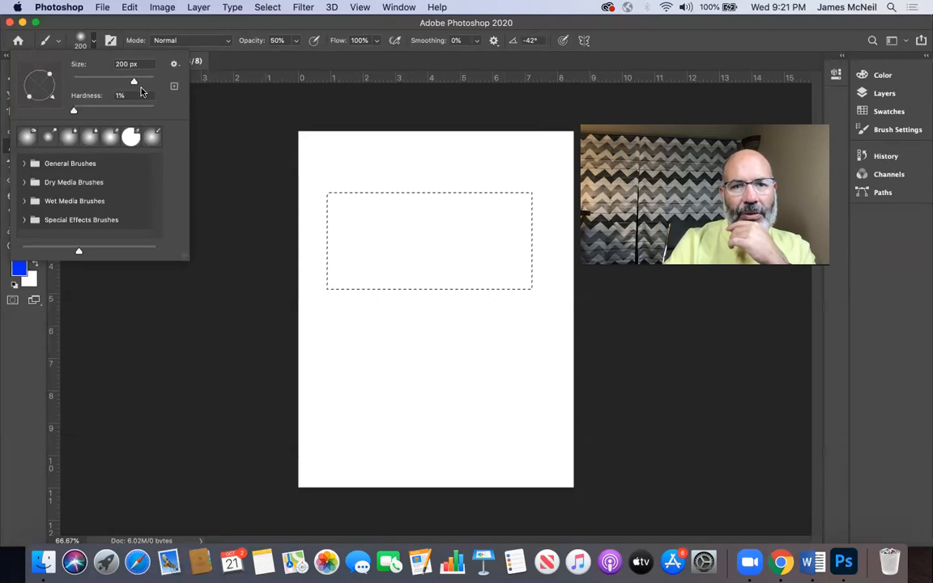
{"action": "left_click", "coordinate": [385, 164]}
{"action": "left_click", "coordinate": [375, 190]}
{"action": "left_click_drag", "start_coordinate": [375, 224], "coordinate": [375, 222]}
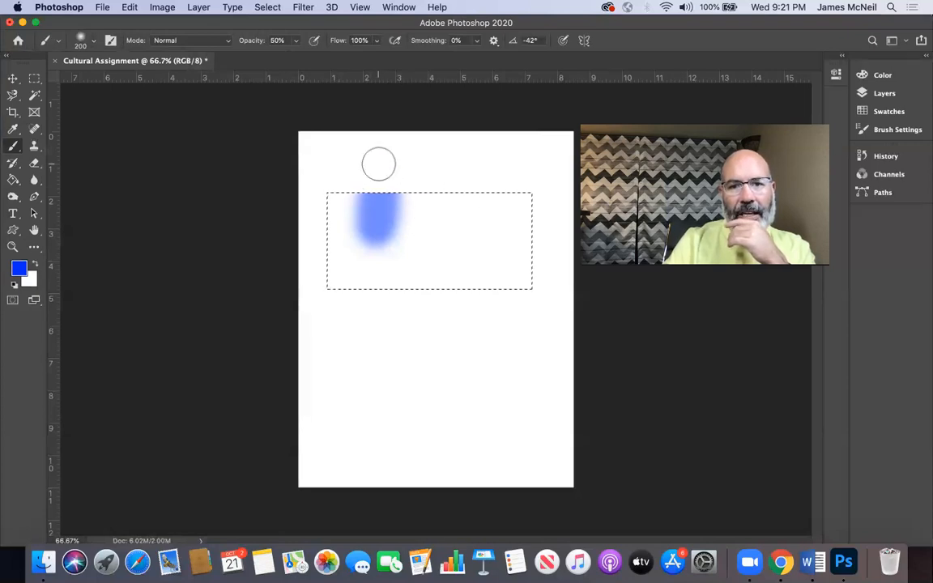
Step: Try stepping the brush size down and up, ending at 150 px
{"action": "key", "text": "bracketleft"}
{"action": "key", "text": "bracketleft"}
{"action": "key", "text": "bracketleft"}
{"action": "key", "text": "bracketleft"}
{"action": "key", "text": "bracketright"}
{"action": "key", "text": "bracketright"}
{"action": "key", "text": "bracketright"}
{"action": "key", "text": "bracketright"}
{"action": "key", "text": "bracketleft"}
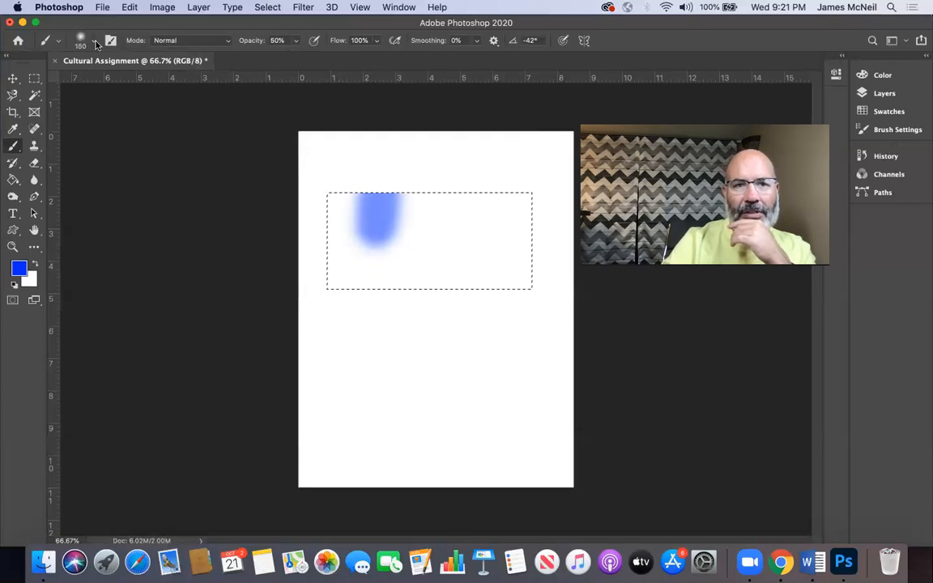
Step: Reduce the brush size further to 59 px in the brush settings
{"action": "left_click", "coordinate": [95, 42]}
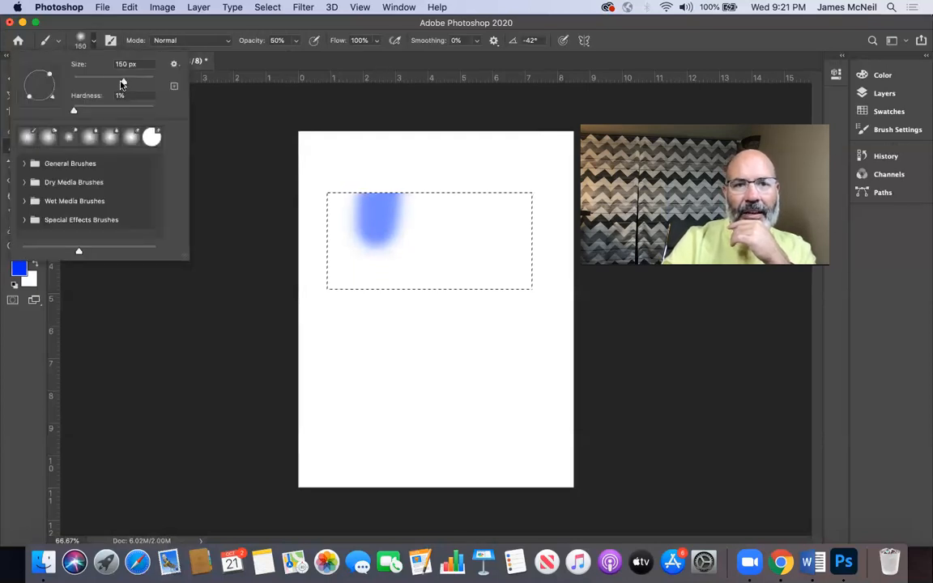
{"action": "mouse_move", "coordinate": [123, 82]}
{"action": "left_mouse_down"}
{"action": "mouse_move", "coordinate": [98, 84]}
{"action": "mouse_move", "coordinate": [121, 84]}
{"action": "mouse_move", "coordinate": [112, 81]}
{"action": "left_mouse_up"}
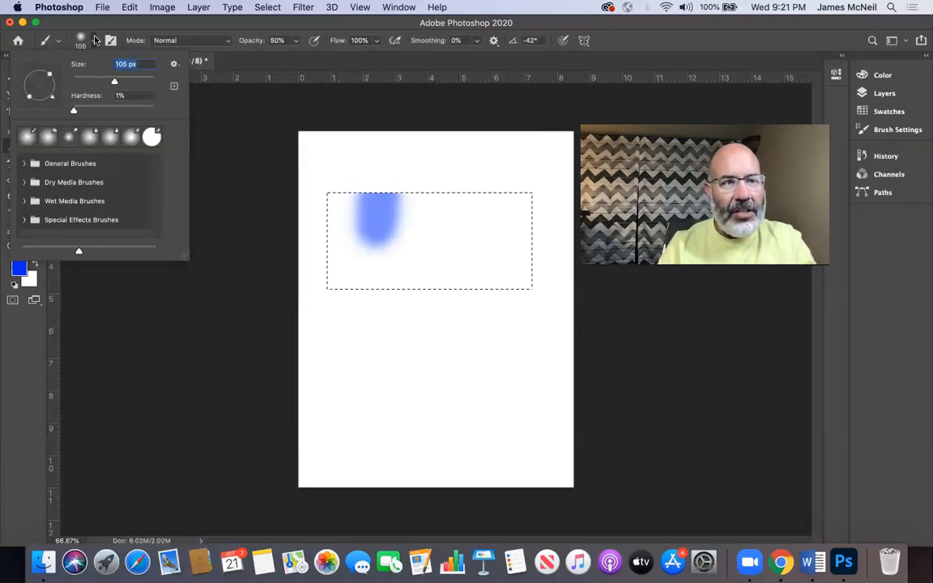
{"action": "mouse_move", "coordinate": [114, 84]}
{"action": "left_mouse_down"}
{"action": "mouse_move", "coordinate": [132, 84]}
{"action": "mouse_move", "coordinate": [96, 84]}
{"action": "left_mouse_up"}
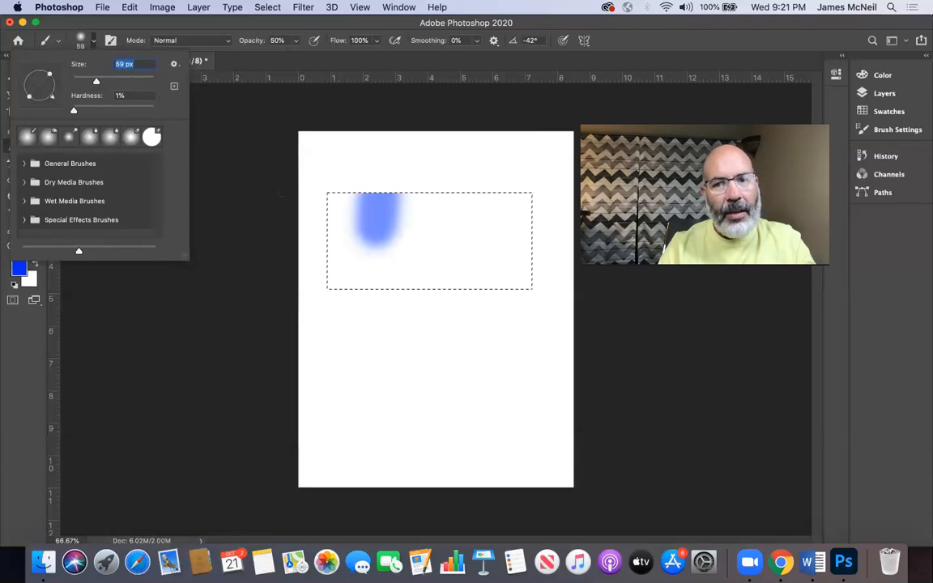
{"action": "key", "text": "Return"}
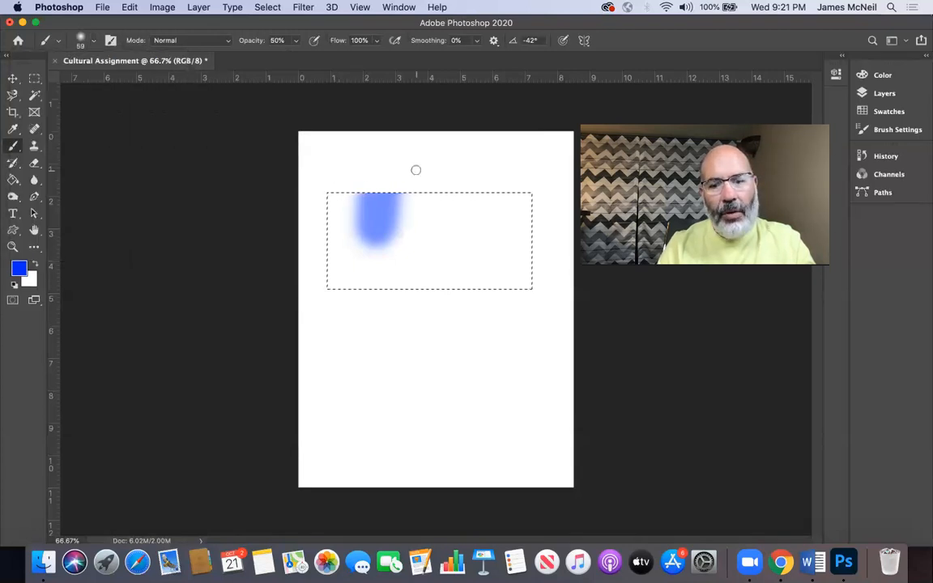
Step: Step the brush size smaller and larger, finishing at 90 px
{"action": "key", "text": "bracketleft"}
{"action": "key", "text": "bracketleft"}
{"action": "key", "text": "bracketleft"}
{"action": "key", "text": "bracketleft"}
{"action": "key", "text": "bracketleft"}
{"action": "key", "text": "bracketleft"}
{"action": "key", "text": "bracketright"}
{"action": "key", "text": "bracketright"}
{"action": "key", "text": "bracketright"}
{"action": "key", "text": "bracketright"}
{"action": "key", "text": "bracketright"}
{"action": "key", "text": "bracketright"}
{"action": "key", "text": "bracketright"}
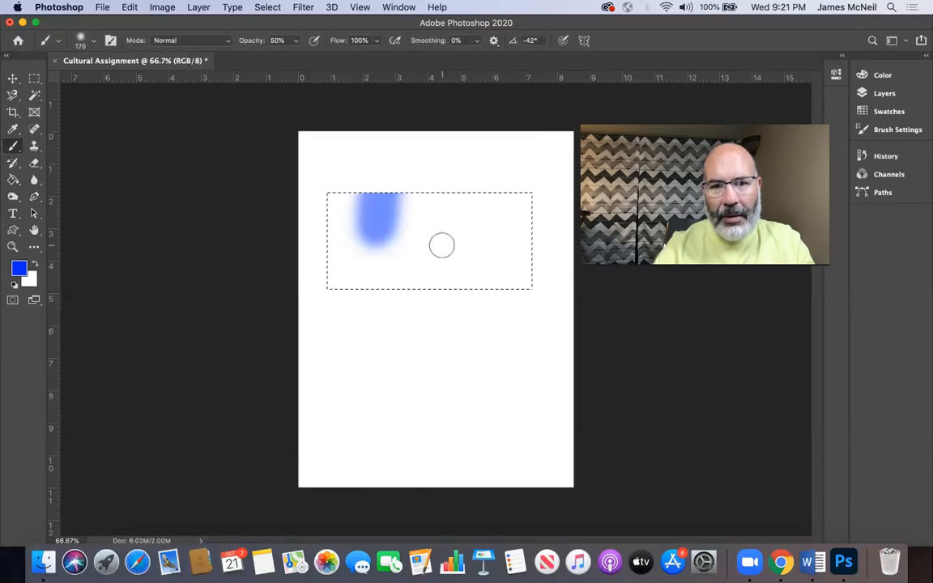
{"action": "key", "text": "bracketleft"}
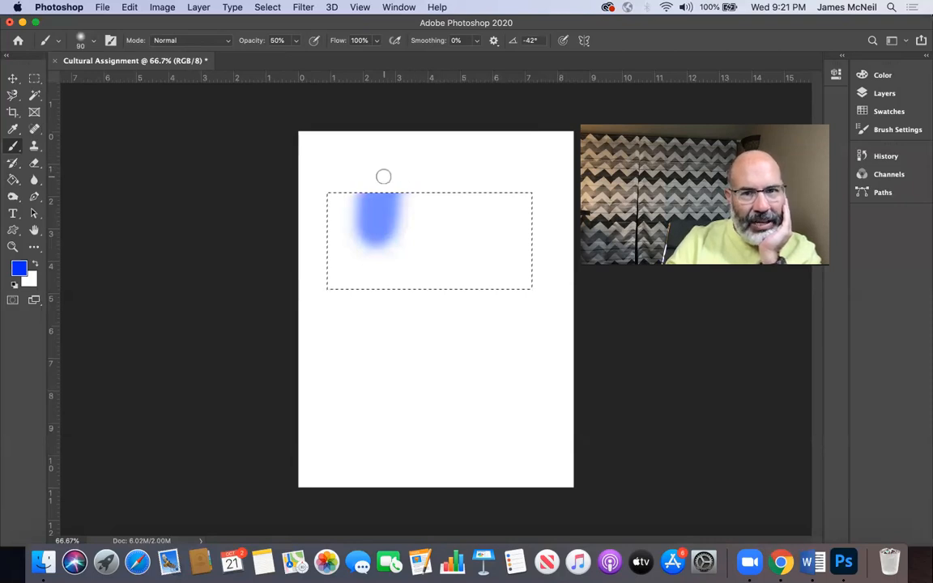
Step: Paint overlapping soft blue strokes across the selection and past its edges to demonstrate masking and opacity build-up
{"action": "left_click_drag", "start_coordinate": [370, 224], "coordinate": [363, 343]}
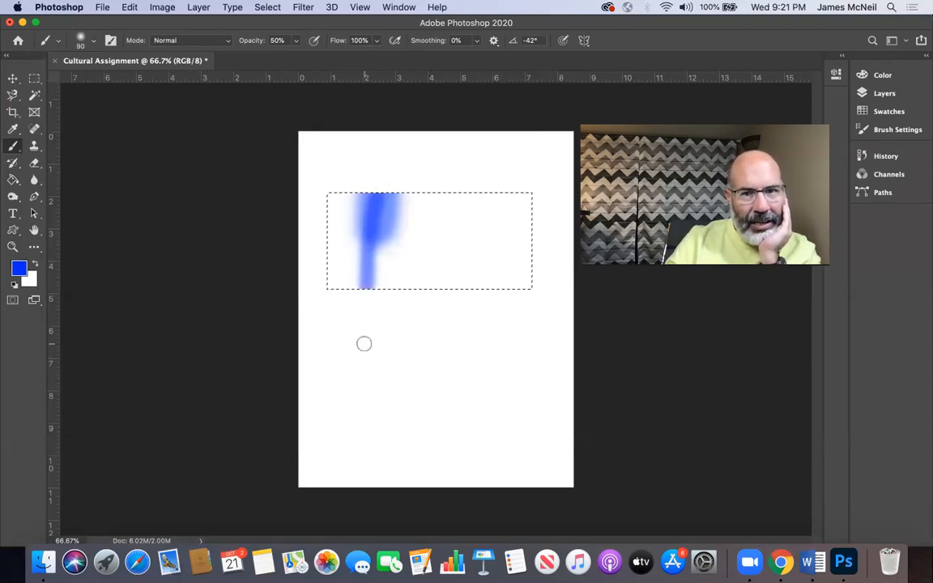
{"action": "left_click_drag", "start_coordinate": [443, 342], "coordinate": [341, 188]}
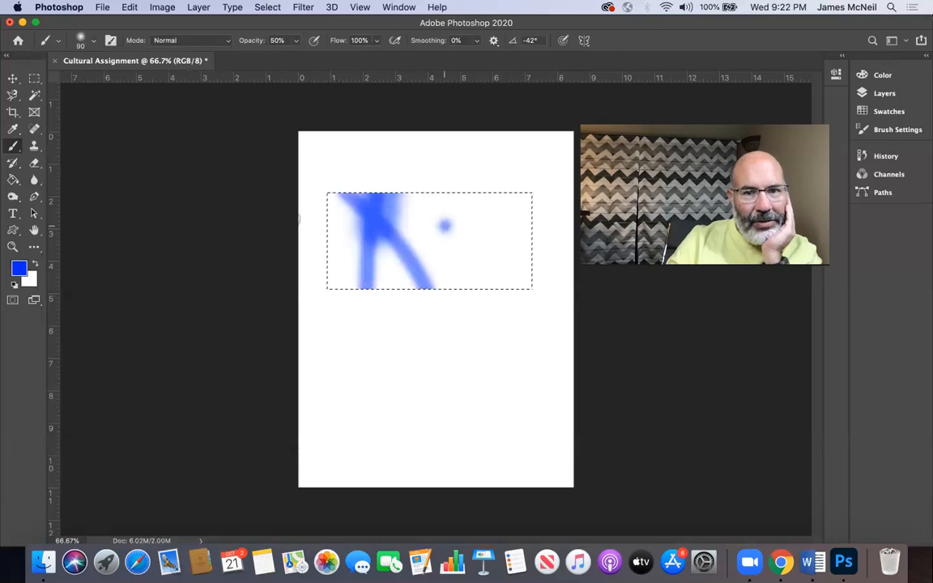
{"action": "left_click_drag", "start_coordinate": [444, 225], "coordinate": [276, 219]}
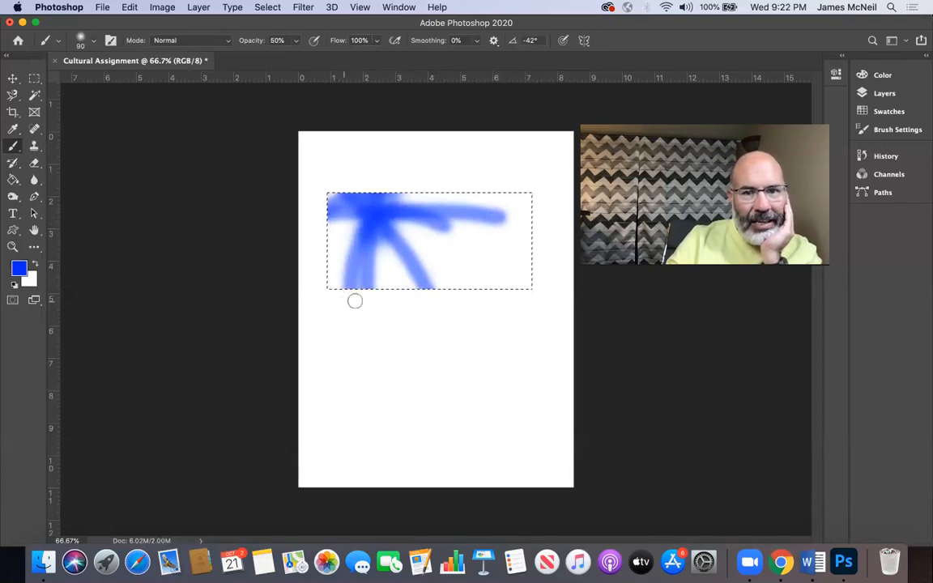
{"action": "left_click", "coordinate": [426, 242]}
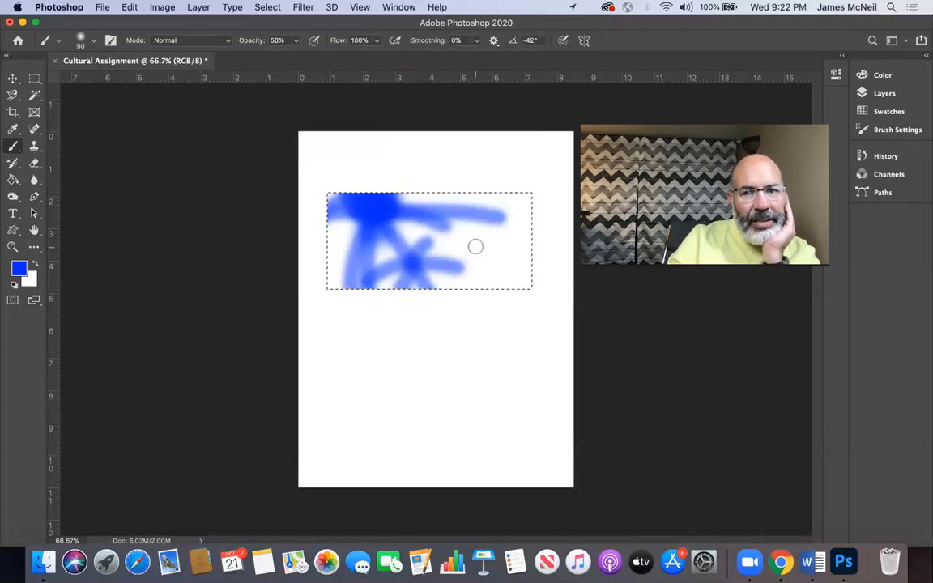
{"action": "left_click_drag", "start_coordinate": [435, 164], "coordinate": [437, 333]}
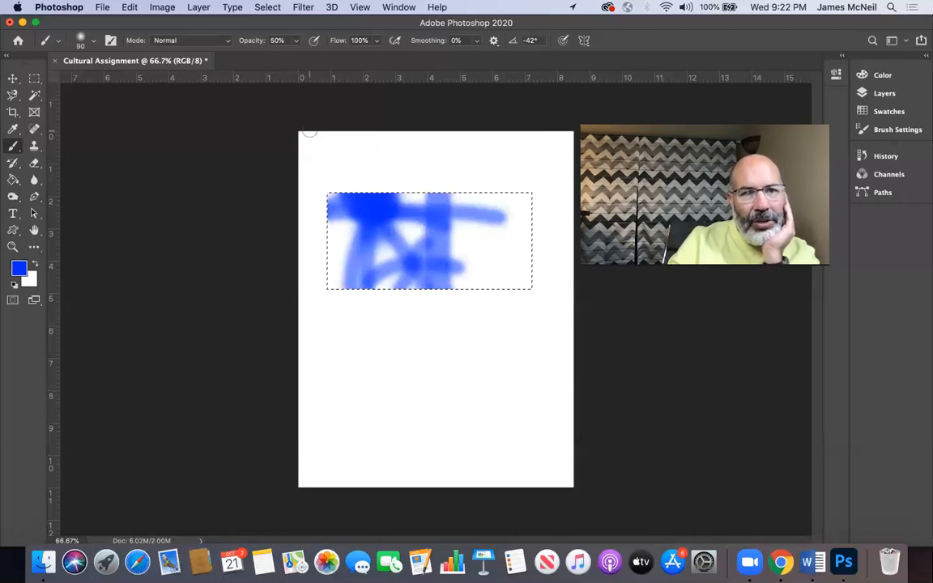
Step: Set the brush hardness to 100% and paint hard-edged blue strokes inside the selection
{"action": "left_click", "coordinate": [94, 46]}
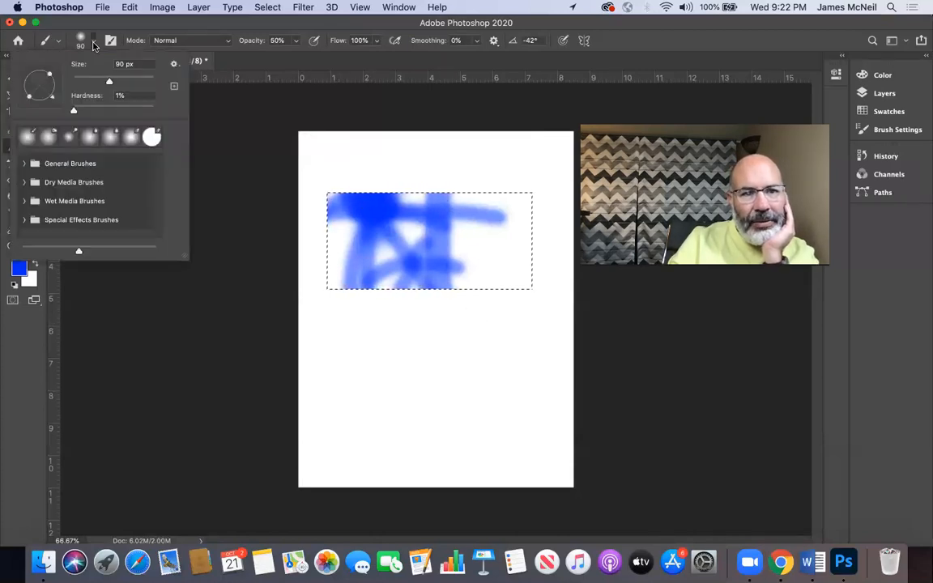
{"action": "left_click", "coordinate": [94, 46]}
{"action": "left_click", "coordinate": [56, 46]}
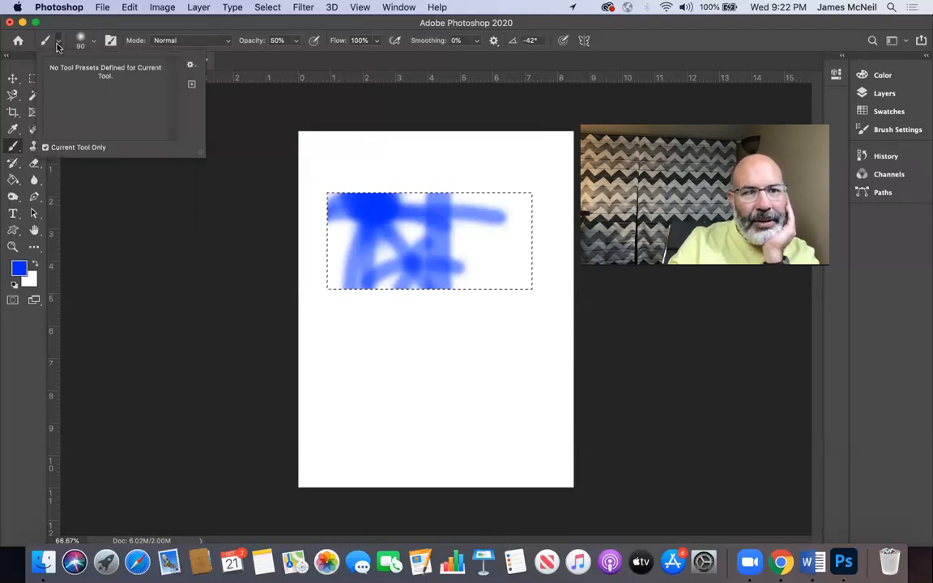
{"action": "left_click", "coordinate": [56, 46]}
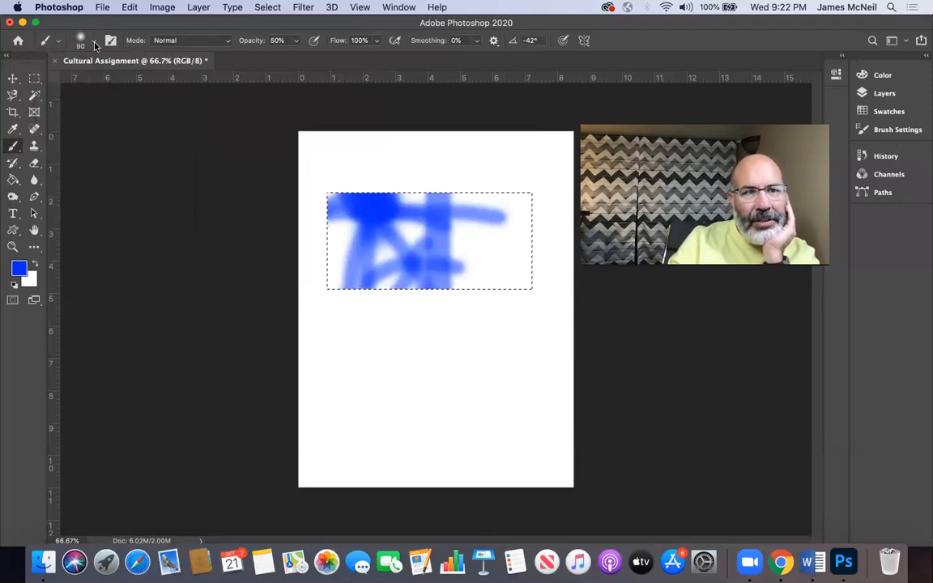
{"action": "left_click", "coordinate": [94, 46]}
{"action": "left_click_drag", "start_coordinate": [74, 110], "coordinate": [172, 118]}
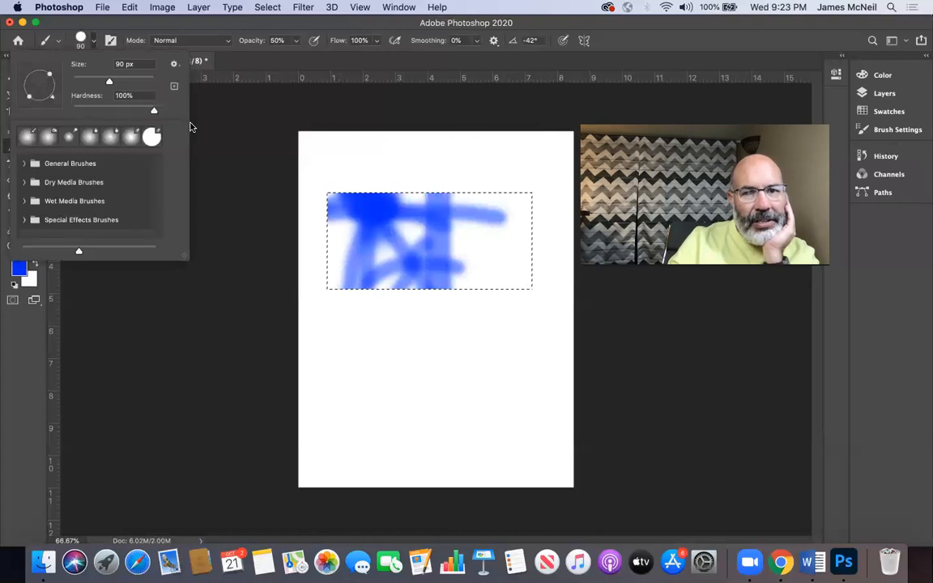
{"action": "left_click", "coordinate": [472, 249]}
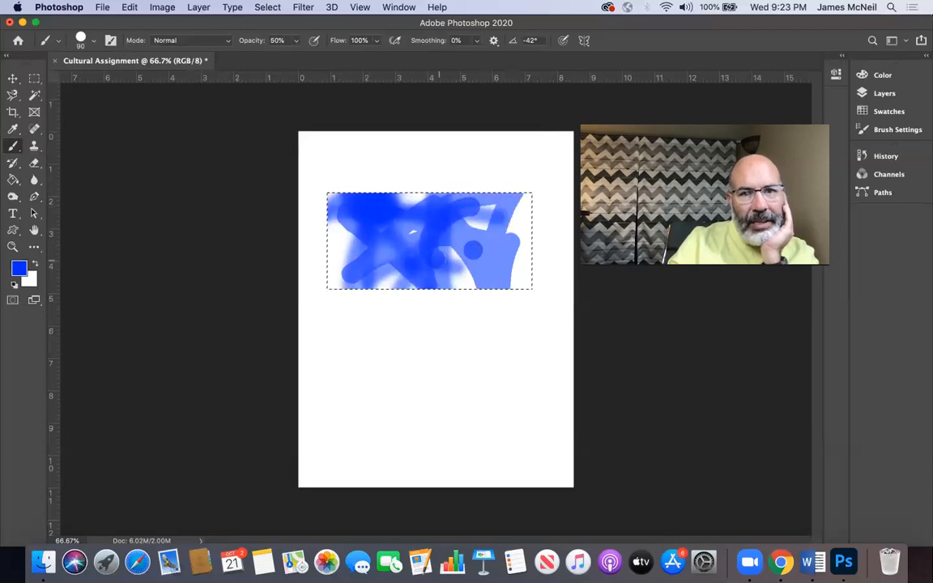
Step: Lower the brush opacity to 24% and paint lighter blue strokes over the right part of the selection
{"action": "left_click", "coordinate": [271, 41]}
{"action": "left_click_drag", "start_coordinate": [279, 57], "coordinate": [280, 56]}
{"action": "left_click_drag", "start_coordinate": [458, 279], "coordinate": [476, 296]}
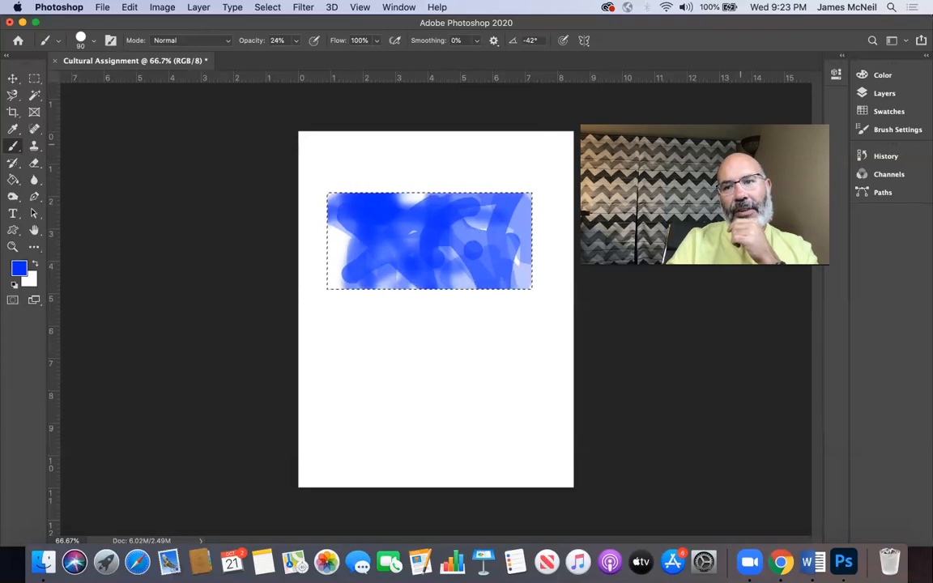
Step: Display the document's layers, and clear the rectangular selection with the Rectangular Marquee tool active
{"action": "left_click", "coordinate": [878, 96]}
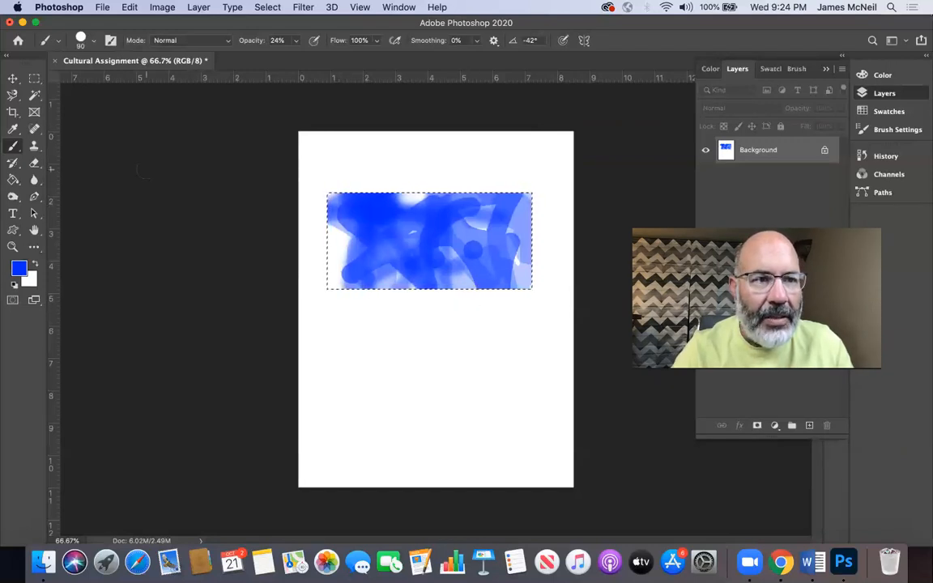
{"action": "left_click", "coordinate": [34, 77]}
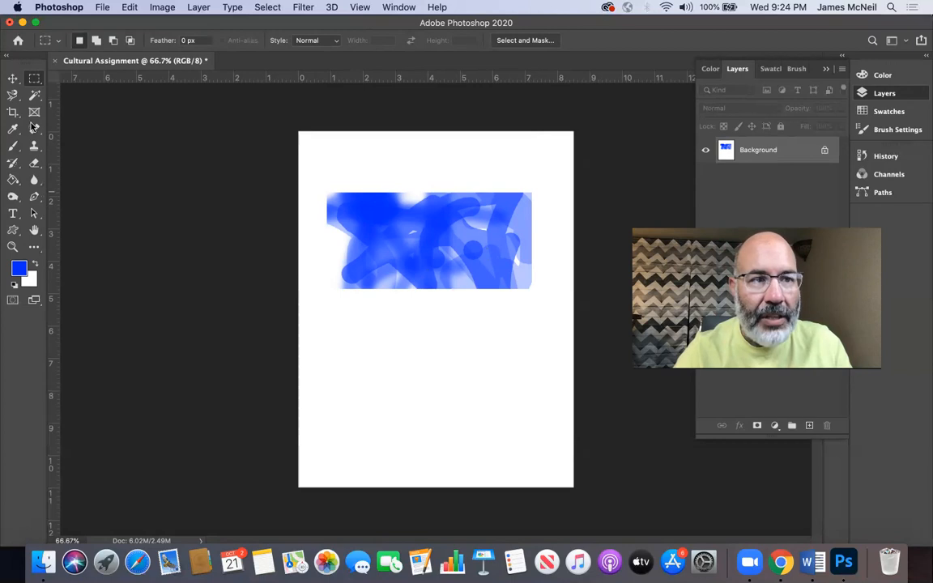
Step: Try to move part of the painted artwork with nothing selected, and undo the deselection to restore the rectangular selection
{"action": "left_click", "coordinate": [8, 78]}
{"action": "left_click_drag", "start_coordinate": [359, 207], "coordinate": [425, 303]}
{"action": "left_click", "coordinate": [434, 238]}
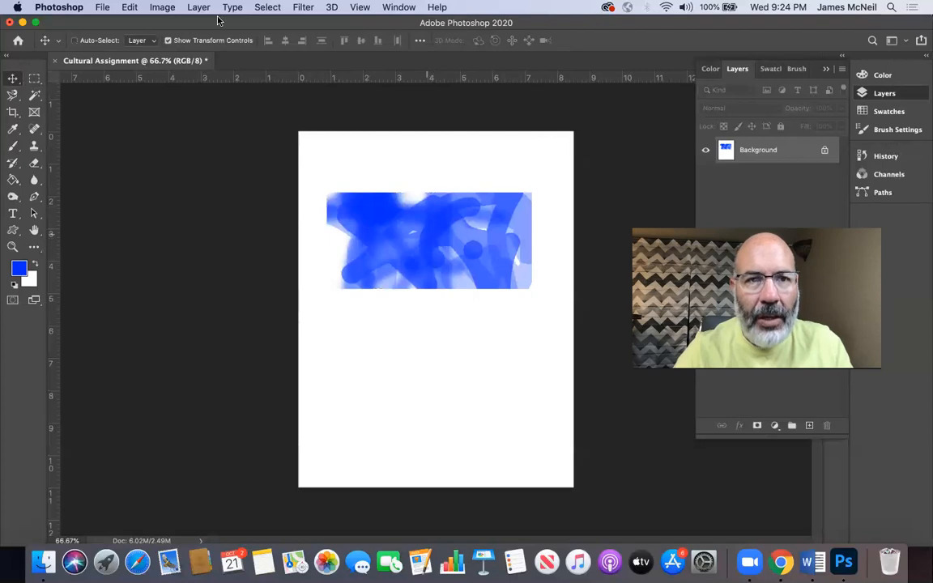
{"action": "left_click", "coordinate": [128, 7]}
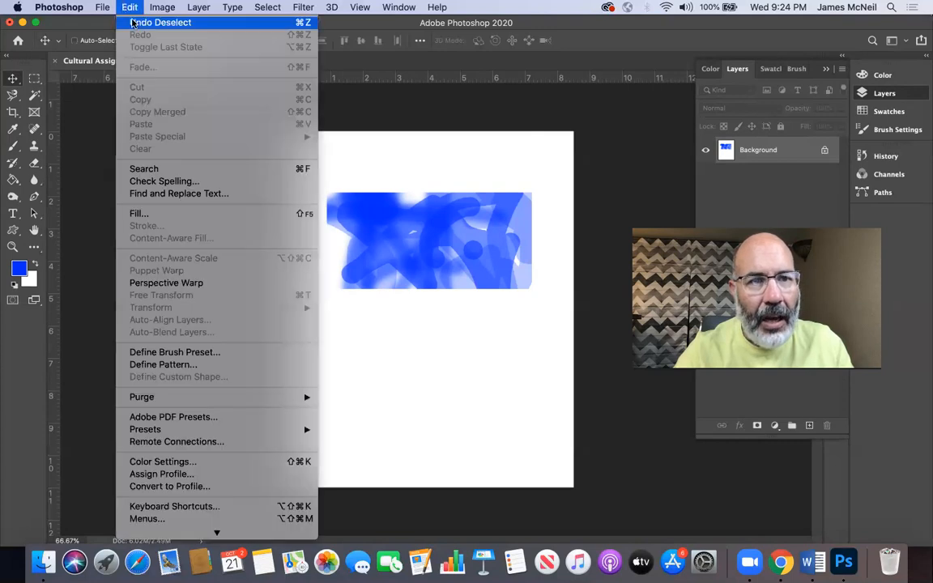
{"action": "left_click", "coordinate": [132, 22]}
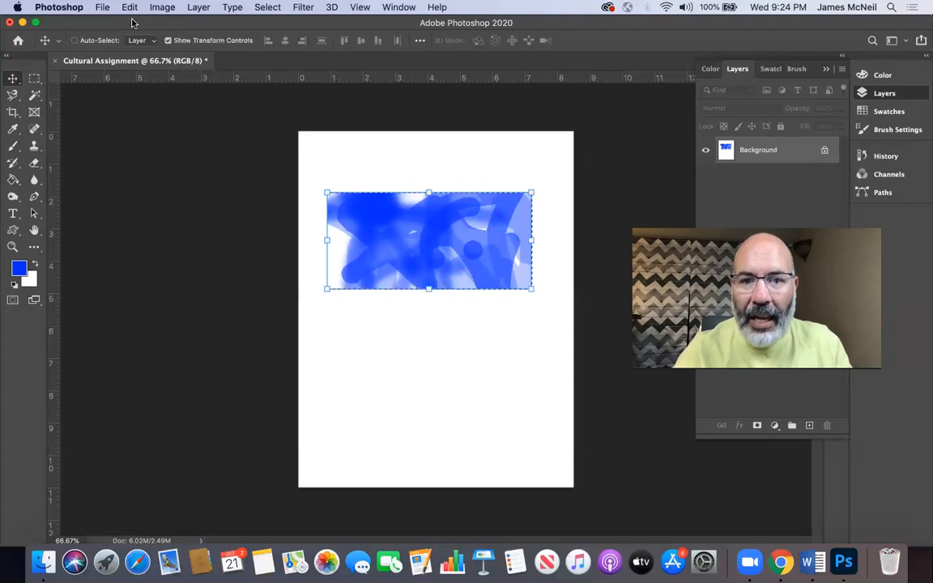
Step: Move the selected painted block around the page with the Move tool, leaving it slightly above the page's middle
{"action": "left_click", "coordinate": [34, 79]}
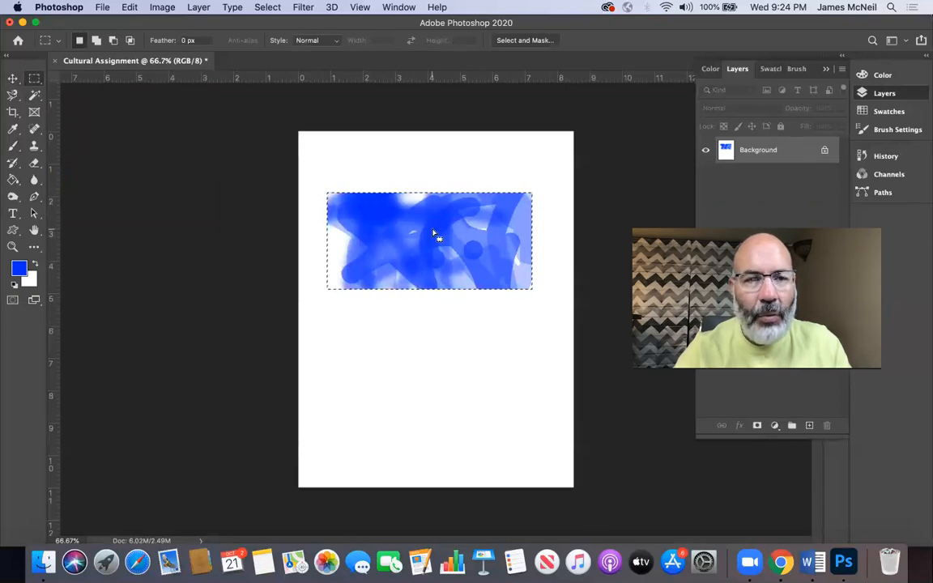
{"action": "left_click", "coordinate": [12, 78]}
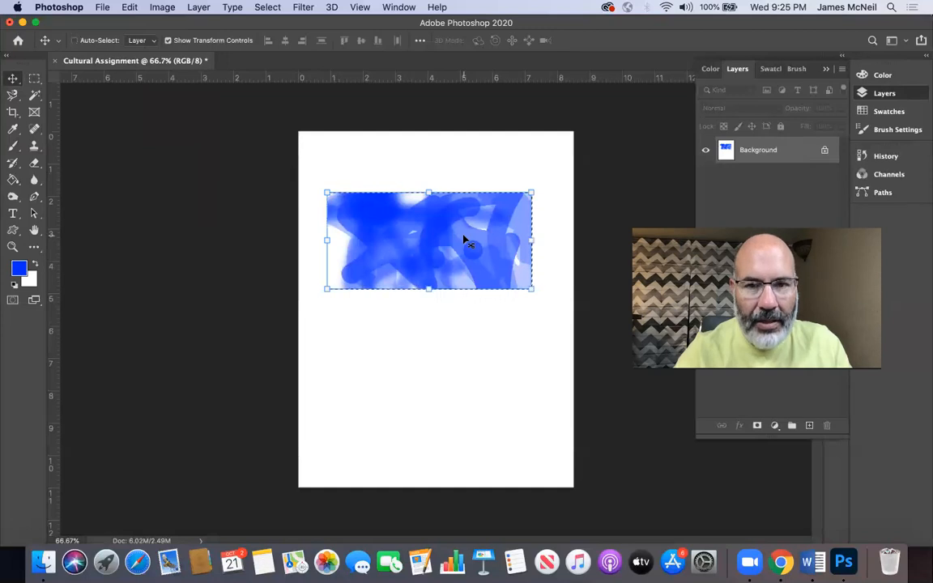
{"action": "left_click_drag", "start_coordinate": [450, 264], "coordinate": [411, 309]}
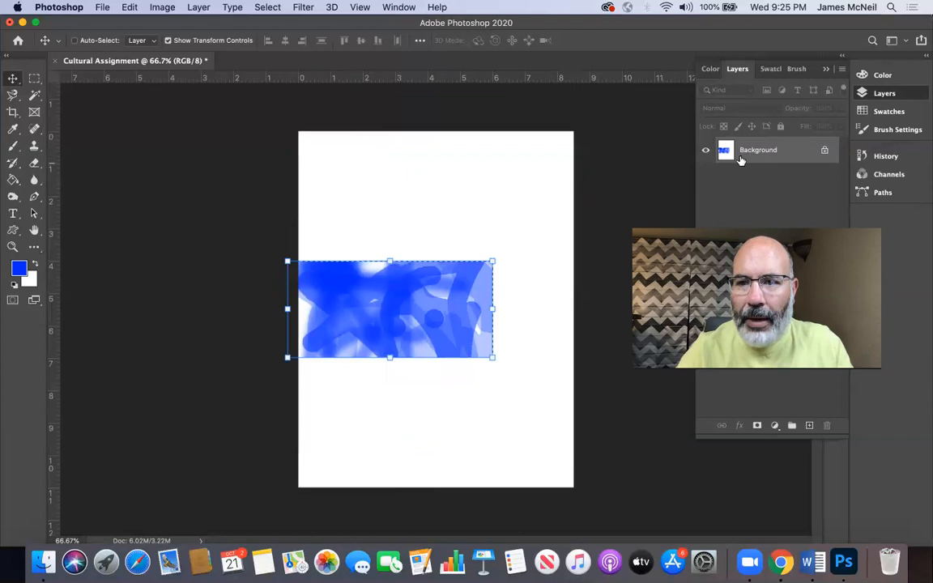
{"action": "left_click_drag", "start_coordinate": [418, 308], "coordinate": [474, 288]}
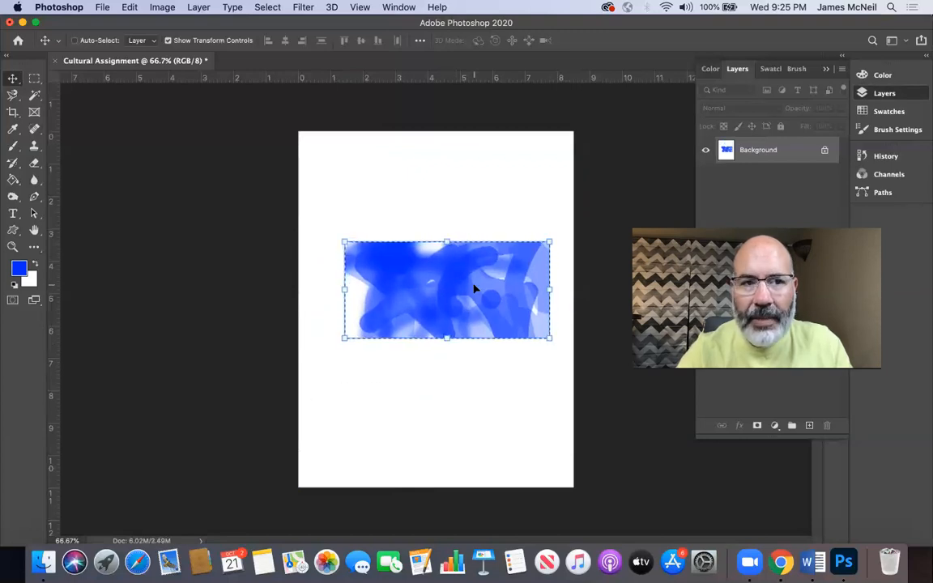
Step: Try cutting the selected painted block, undo the cut, and put the block on its own layer using Layer Via Cut
{"action": "left_click", "coordinate": [34, 79]}
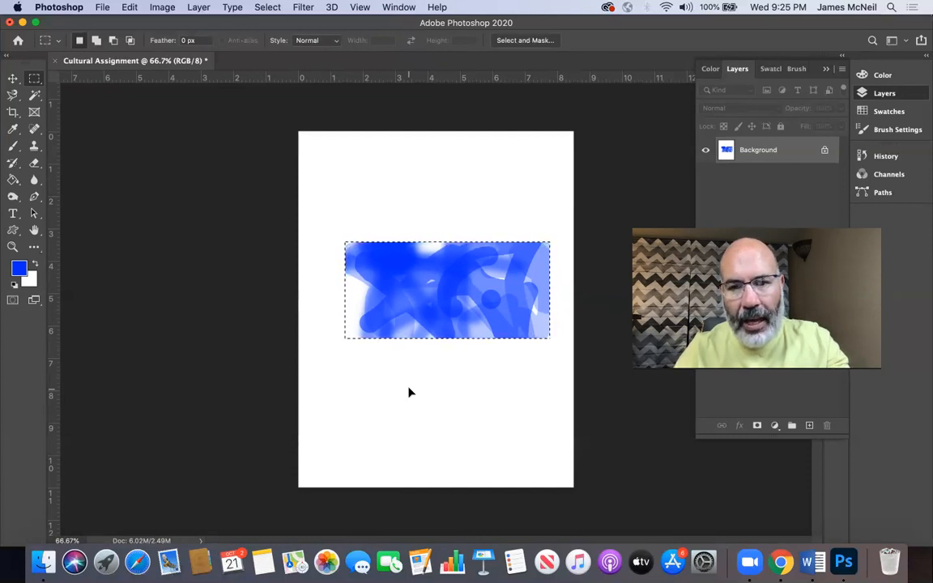
{"action": "key", "text": "super+x"}
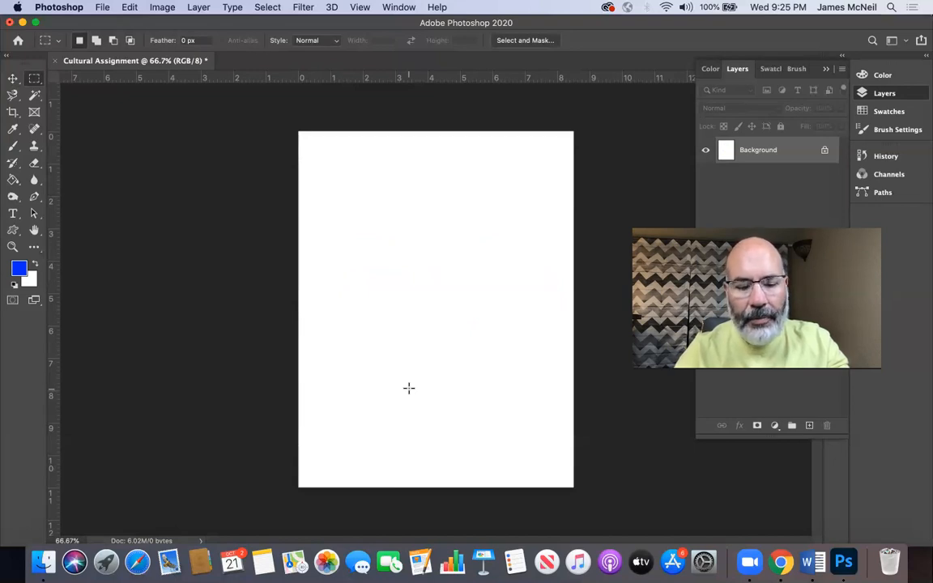
{"action": "key", "text": "super+z"}
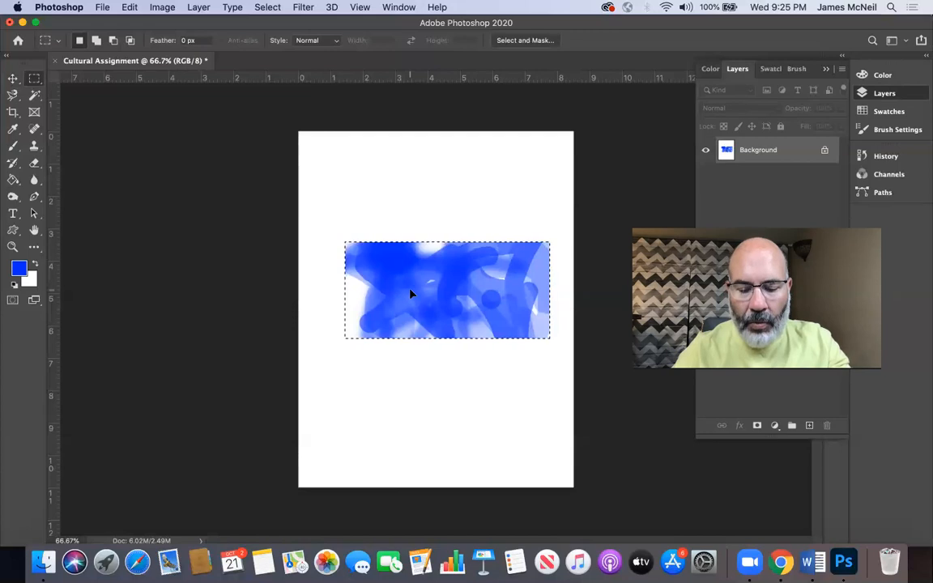
{"action": "right_click", "coordinate": [410, 294]}
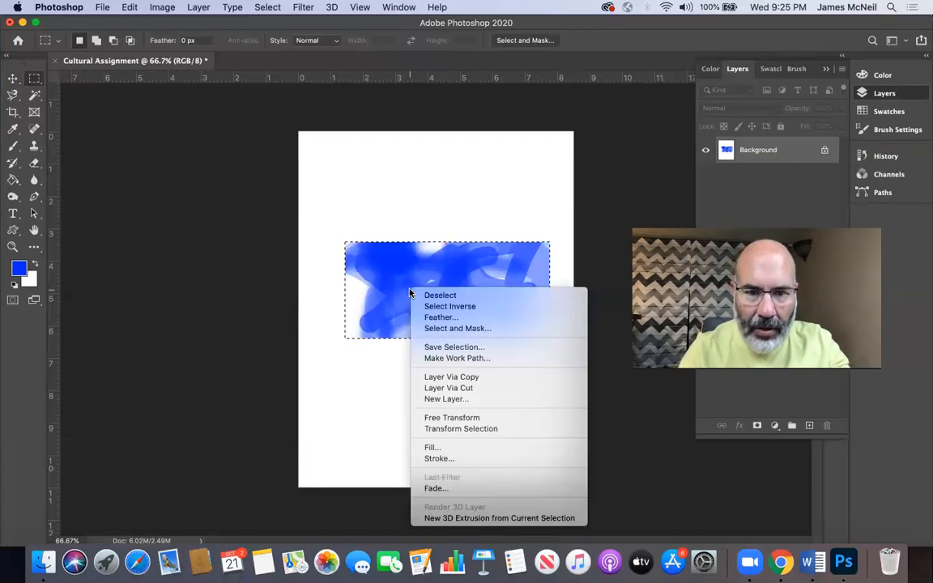
{"action": "left_click", "coordinate": [446, 389]}
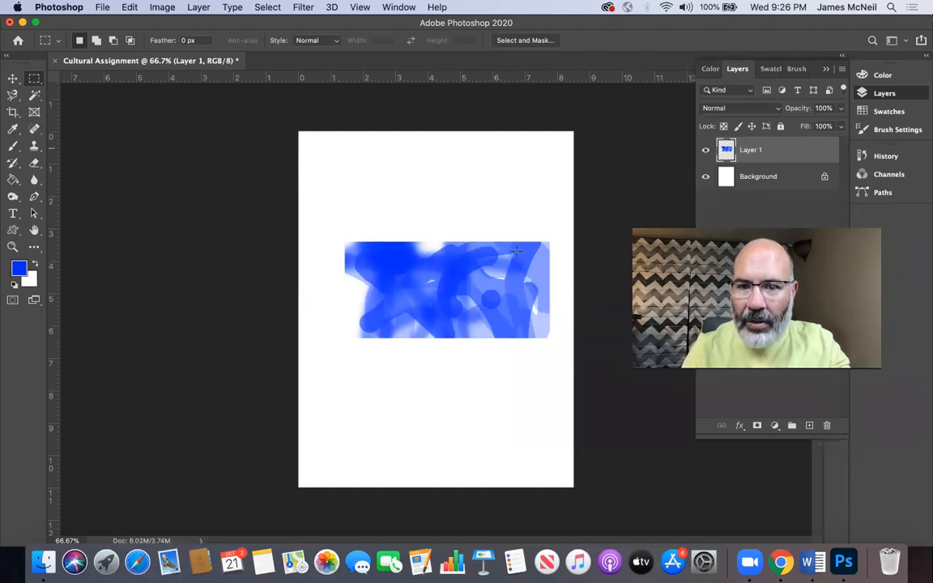
Step: Move the new painted layer to the upper part of the page, roughly centred horizontally
{"action": "left_click", "coordinate": [15, 79]}
{"action": "left_click_drag", "start_coordinate": [378, 290], "coordinate": [378, 290]}
{"action": "left_click_drag", "start_coordinate": [380, 225], "coordinate": [383, 253]}
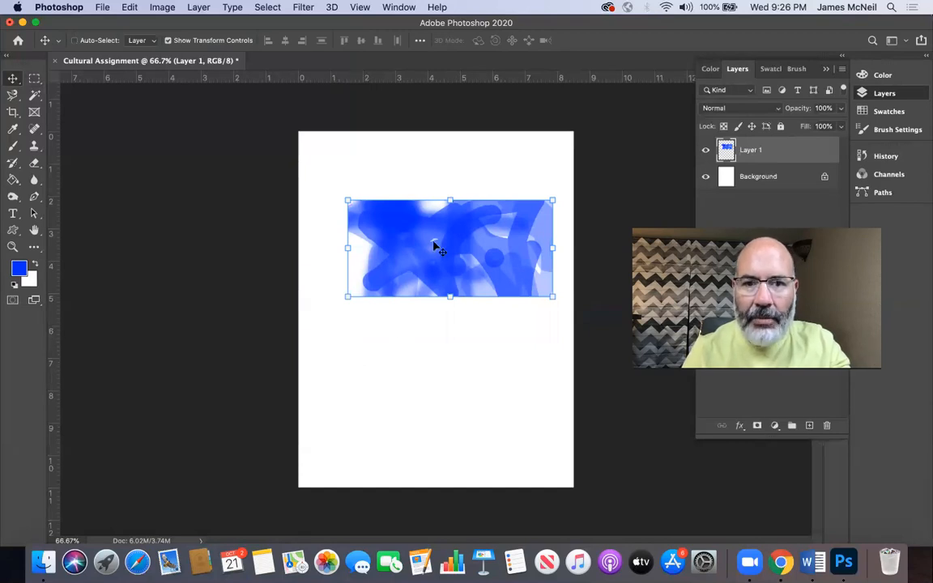
{"action": "mouse_move", "coordinate": [430, 226]}
{"action": "left_mouse_down"}
{"action": "mouse_move", "coordinate": [416, 333]}
{"action": "mouse_move", "coordinate": [418, 245]}
{"action": "mouse_move", "coordinate": [393, 180]}
{"action": "mouse_move", "coordinate": [417, 226]}
{"action": "left_mouse_up"}
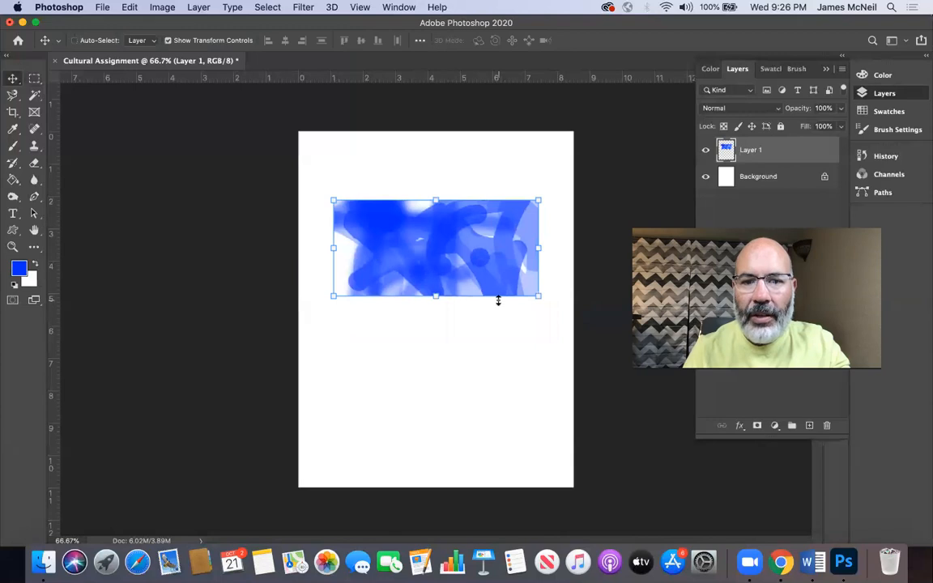
Step: Try several proportional resizes of the painted layer, undo the latest one, and apply a scale of about 107%
{"action": "left_click_drag", "start_coordinate": [432, 296], "coordinate": [463, 306]}
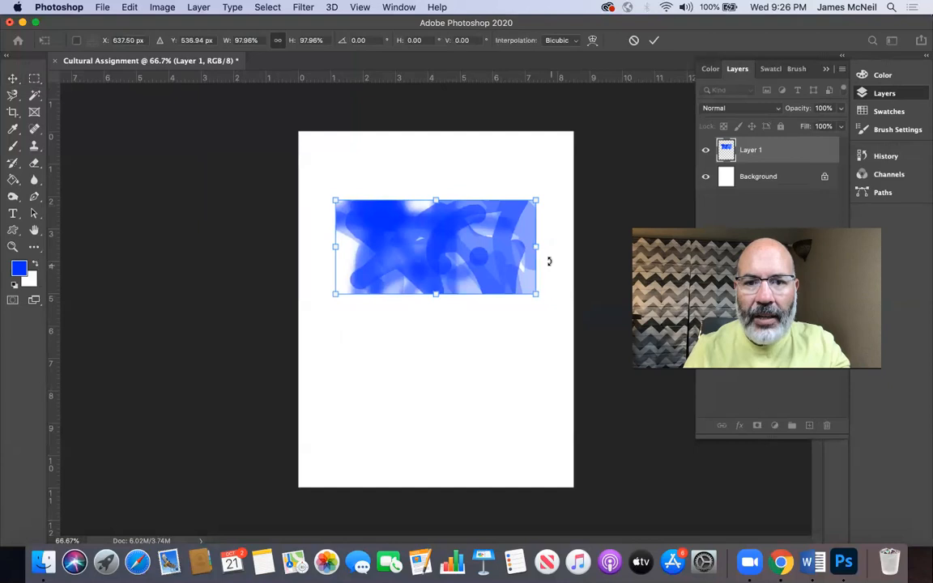
{"action": "left_click_drag", "start_coordinate": [535, 199], "coordinate": [466, 188]}
{"action": "mouse_move", "coordinate": [522, 213]}
{"action": "left_mouse_down"}
{"action": "mouse_move", "coordinate": [474, 182]}
{"action": "mouse_move", "coordinate": [503, 223]}
{"action": "mouse_move", "coordinate": [504, 206]}
{"action": "mouse_move", "coordinate": [467, 177]}
{"action": "mouse_move", "coordinate": [506, 138]}
{"action": "mouse_move", "coordinate": [470, 193]}
{"action": "mouse_move", "coordinate": [501, 208]}
{"action": "mouse_move", "coordinate": [533, 202]}
{"action": "left_mouse_up"}
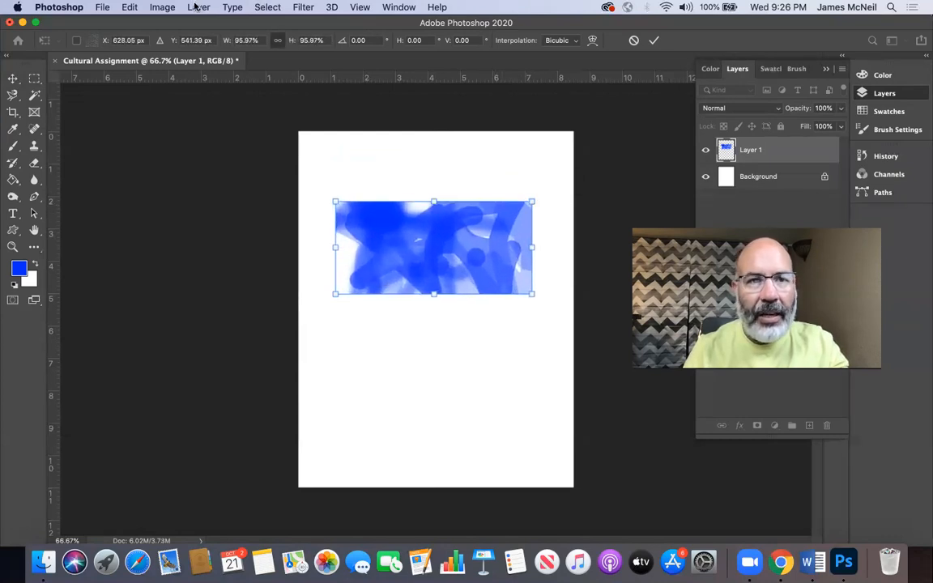
{"action": "left_click", "coordinate": [132, 8]}
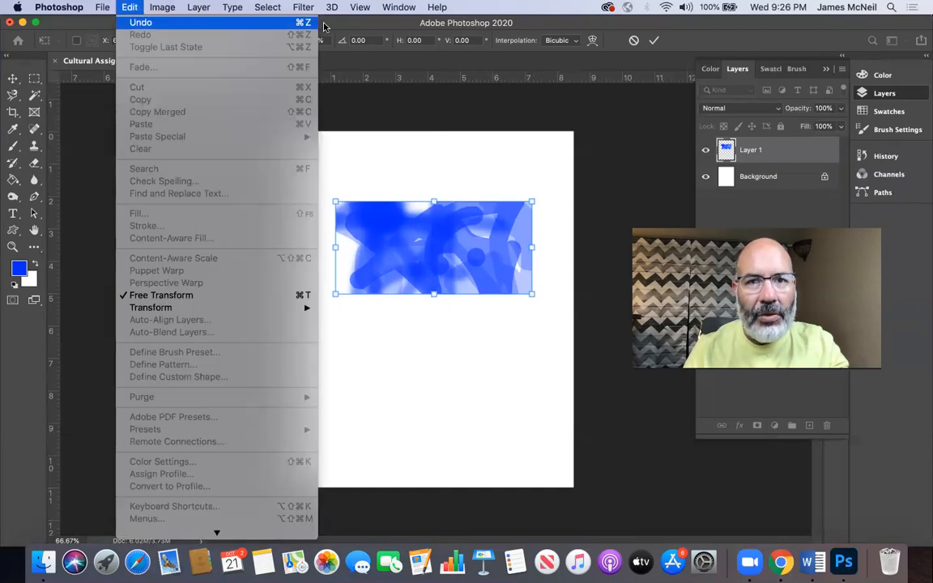
{"action": "left_click", "coordinate": [471, 200]}
{"action": "key", "text": "super+z"}
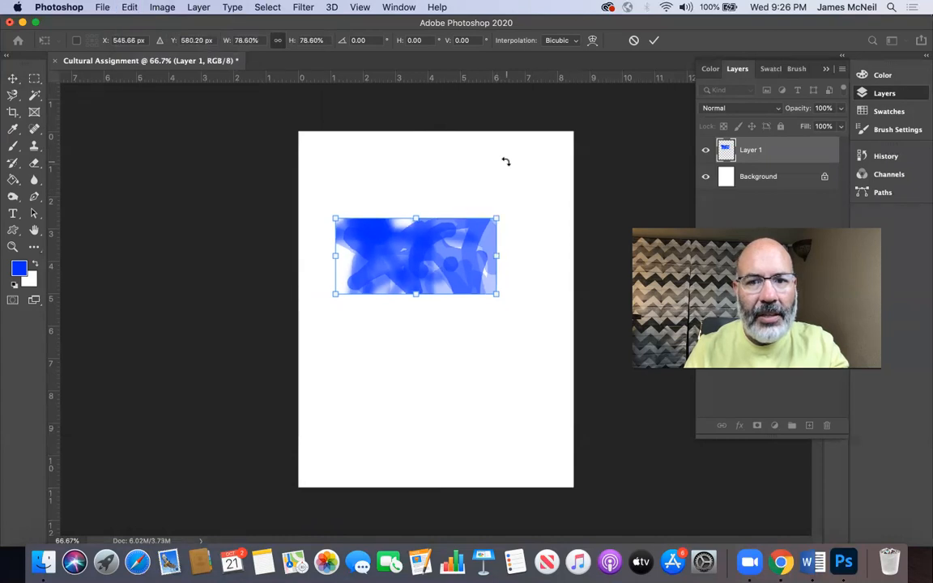
{"action": "left_click_drag", "start_coordinate": [492, 218], "coordinate": [532, 152]}
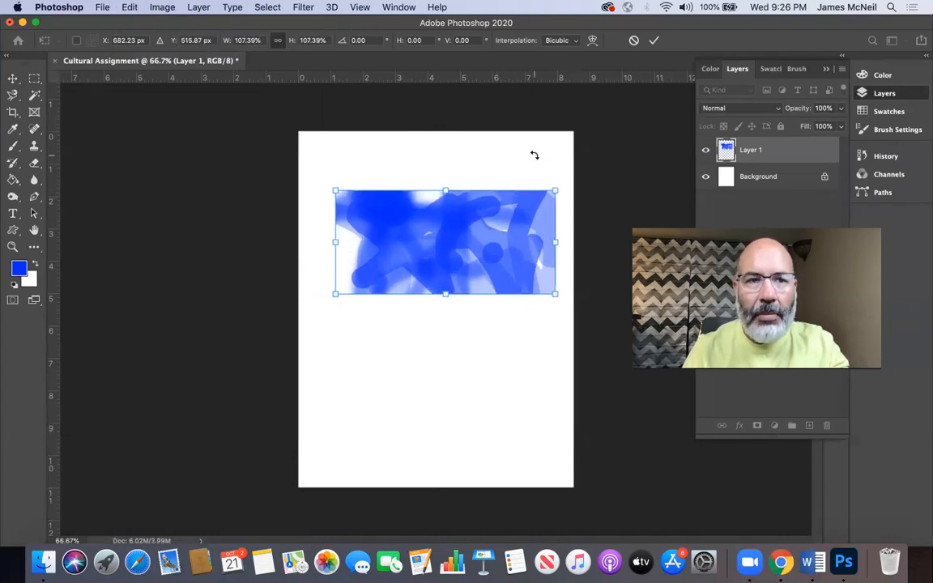
{"action": "left_click", "coordinate": [13, 78]}
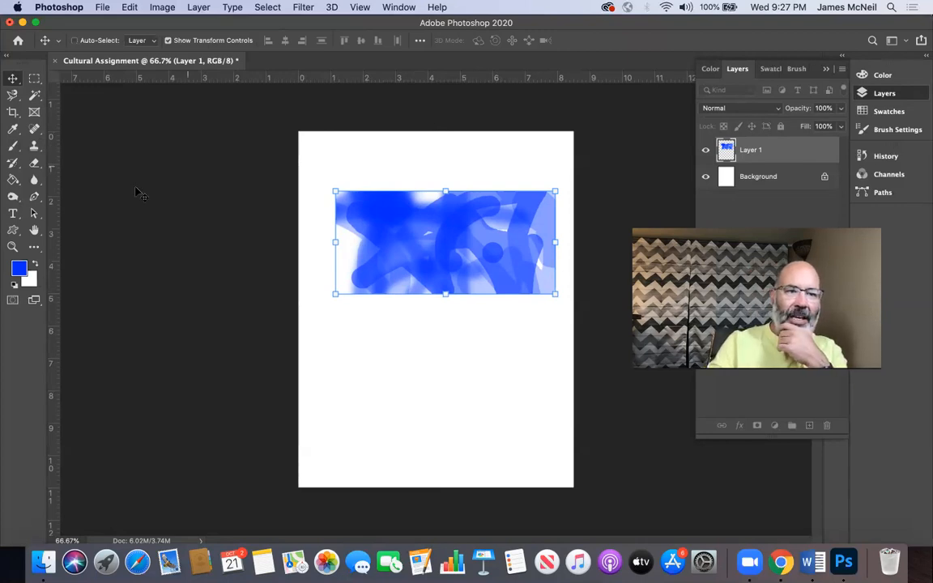
Step: Activate the Custom Shape tool and display its shape presets as small thumbnails
{"action": "left_click", "coordinate": [12, 231]}
{"action": "left_click", "coordinate": [12, 231]}
{"action": "left_click", "coordinate": [46, 229]}
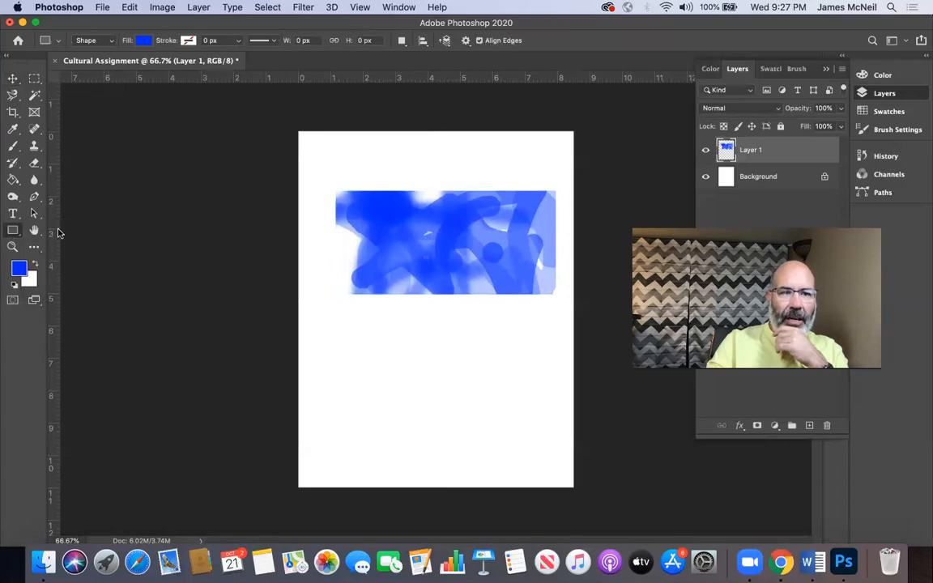
{"action": "left_click", "coordinate": [12, 230]}
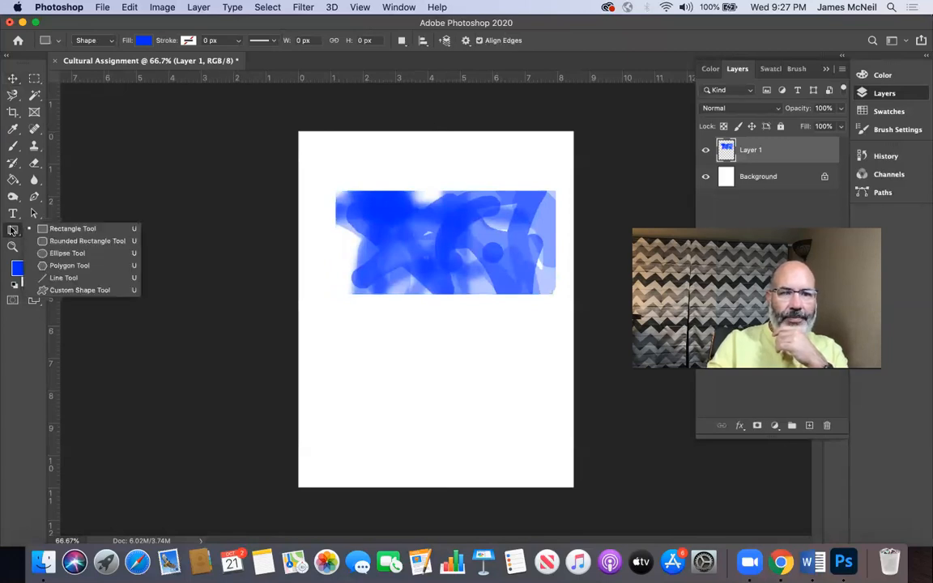
{"action": "left_click", "coordinate": [61, 290]}
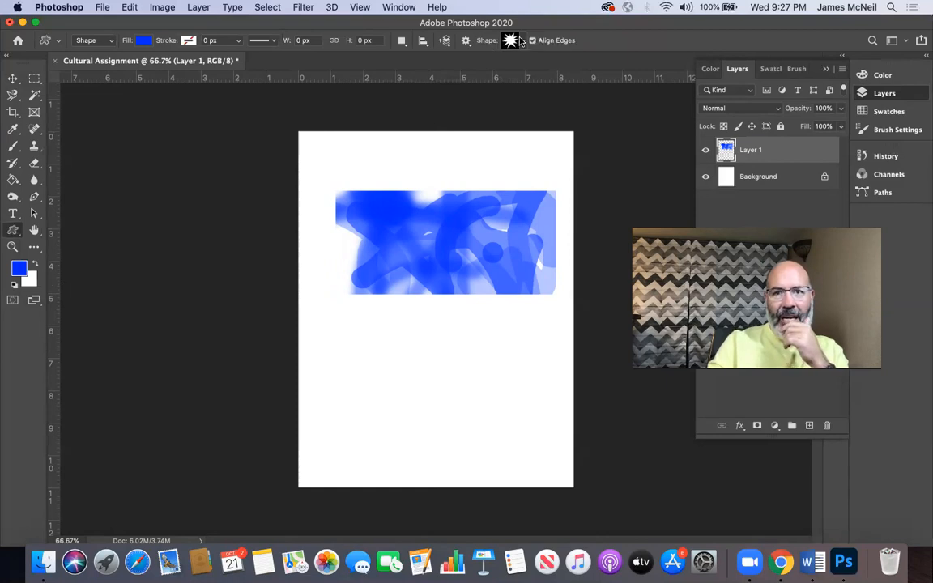
{"action": "left_click", "coordinate": [521, 40]}
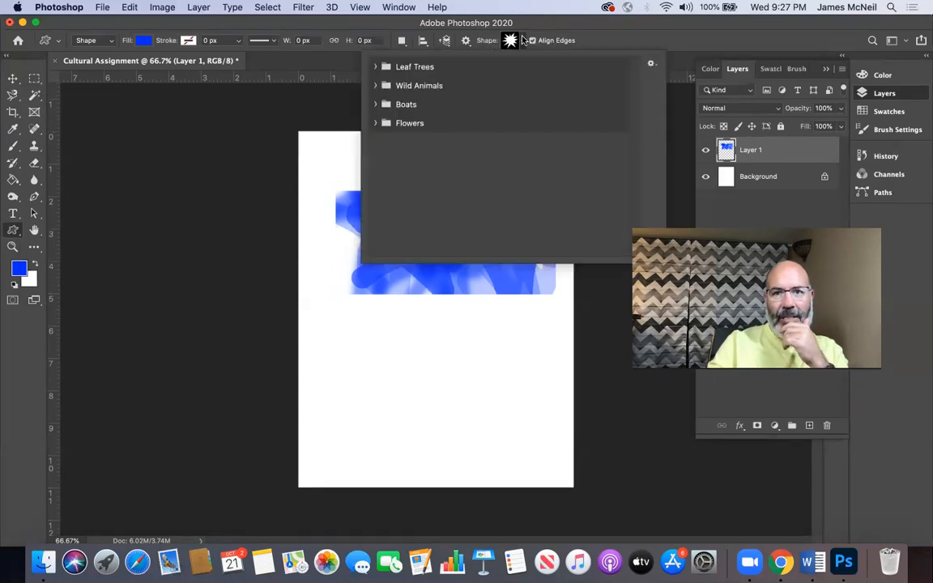
{"action": "left_click", "coordinate": [650, 63]}
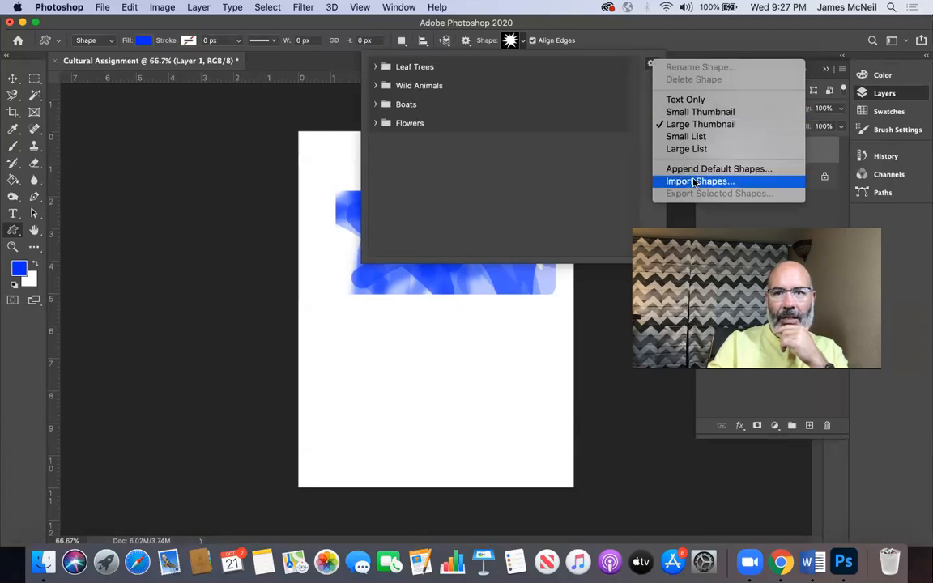
{"action": "left_click", "coordinate": [689, 117]}
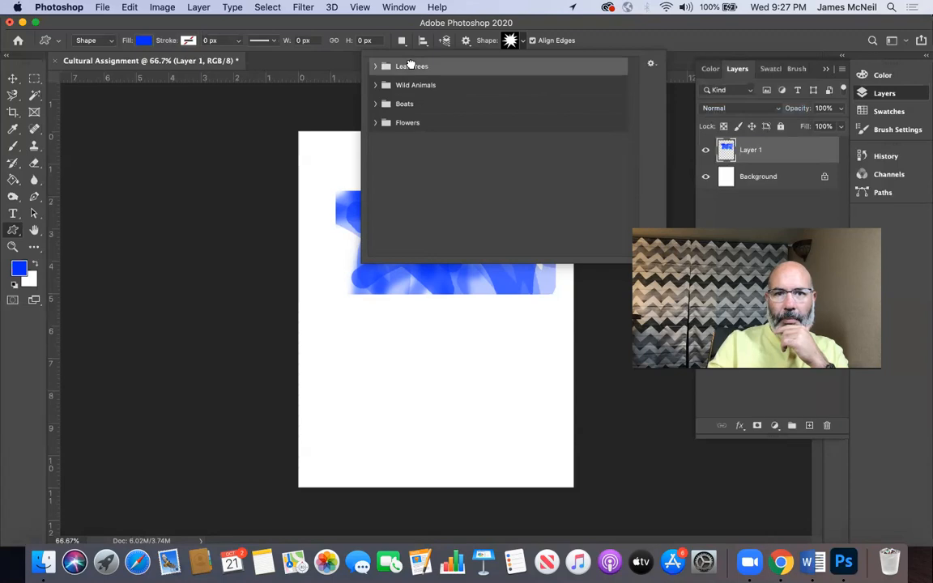
Step: Choose the leaping stag from the Wild Animals shapes and create it at 100 × 100 px in the page's lower right
{"action": "left_click", "coordinate": [372, 65]}
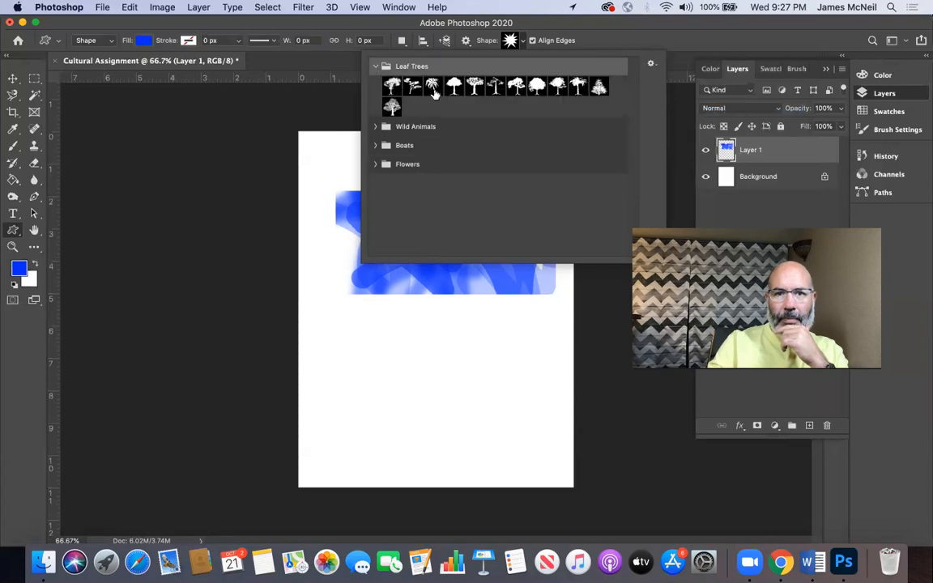
{"action": "left_click", "coordinate": [373, 126]}
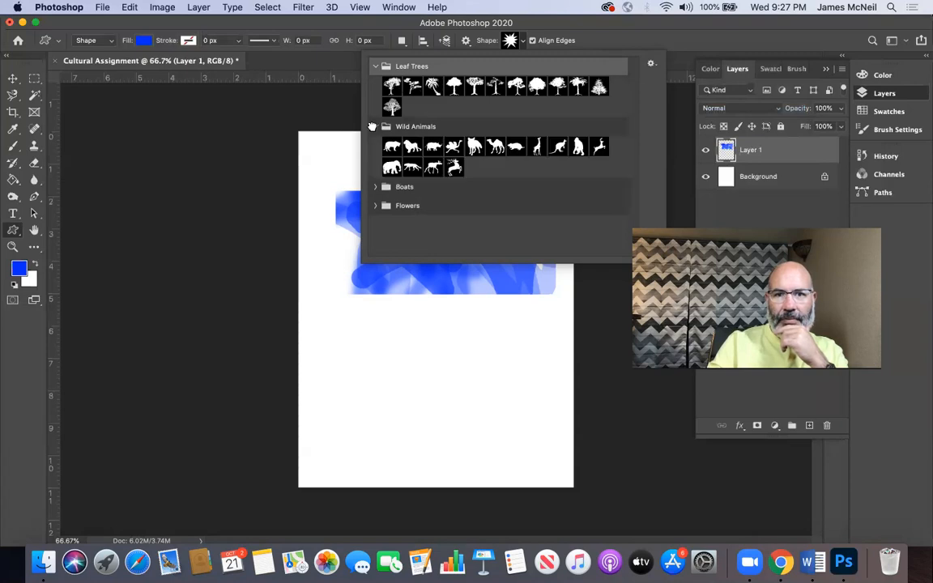
{"action": "left_click", "coordinate": [453, 167]}
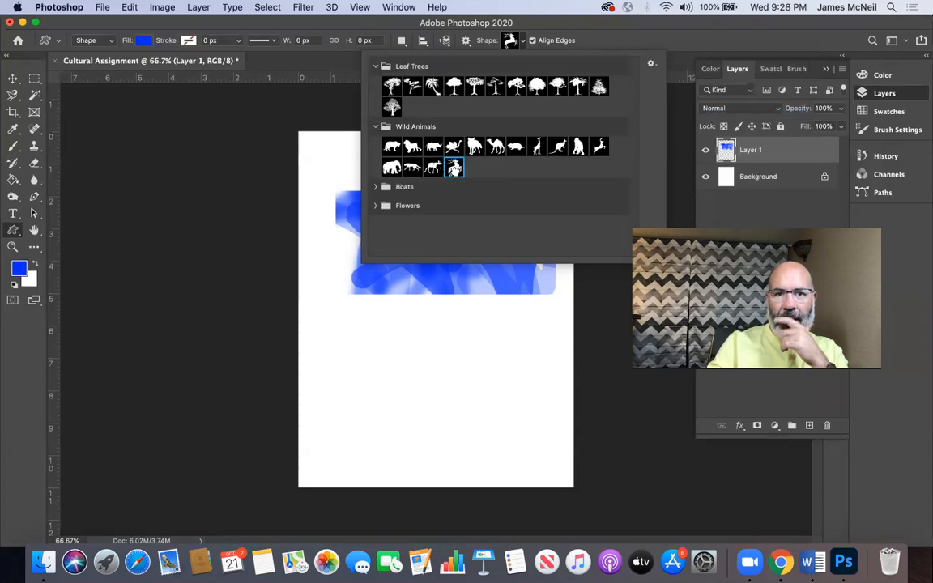
{"action": "left_click", "coordinate": [491, 383]}
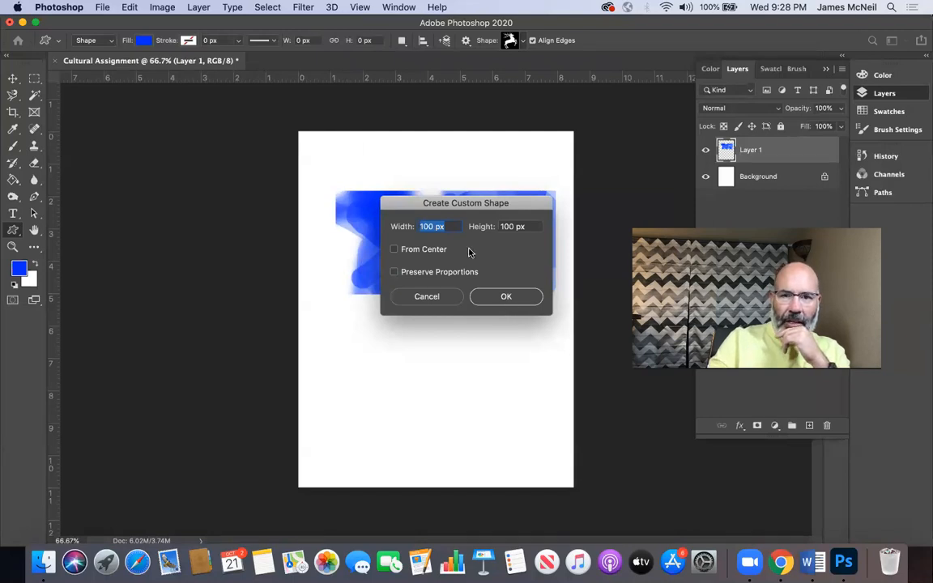
{"action": "left_click", "coordinate": [491, 300]}
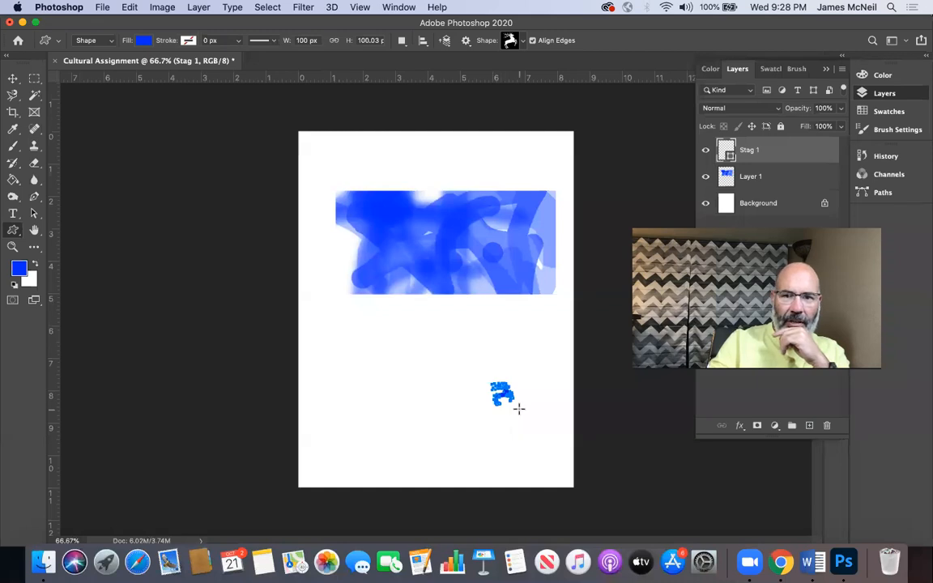
Step: Enlarge the stag shape proportionally to about 797% and position it in the lower left of the page, below the painted block
{"action": "left_click", "coordinate": [13, 79]}
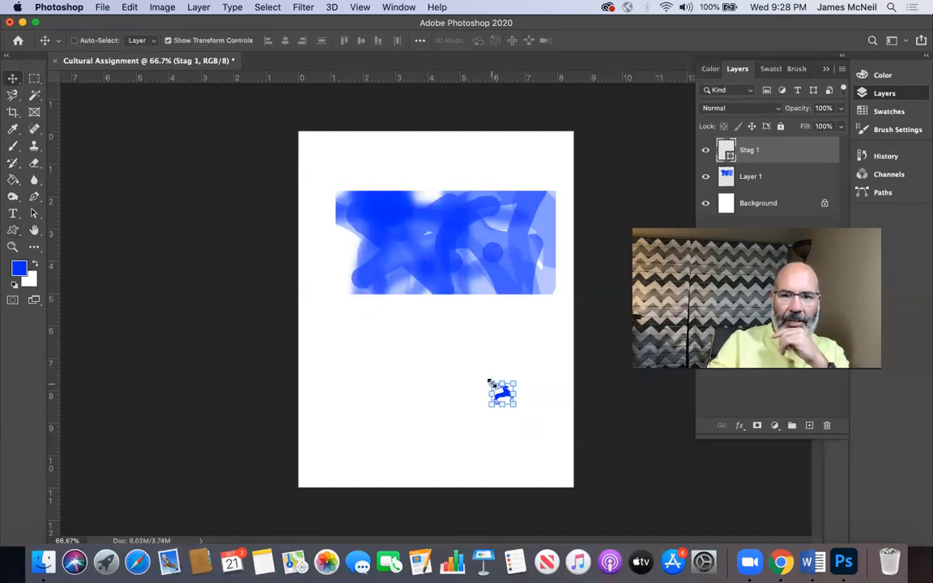
{"action": "left_click_drag", "start_coordinate": [488, 382], "coordinate": [333, 319]}
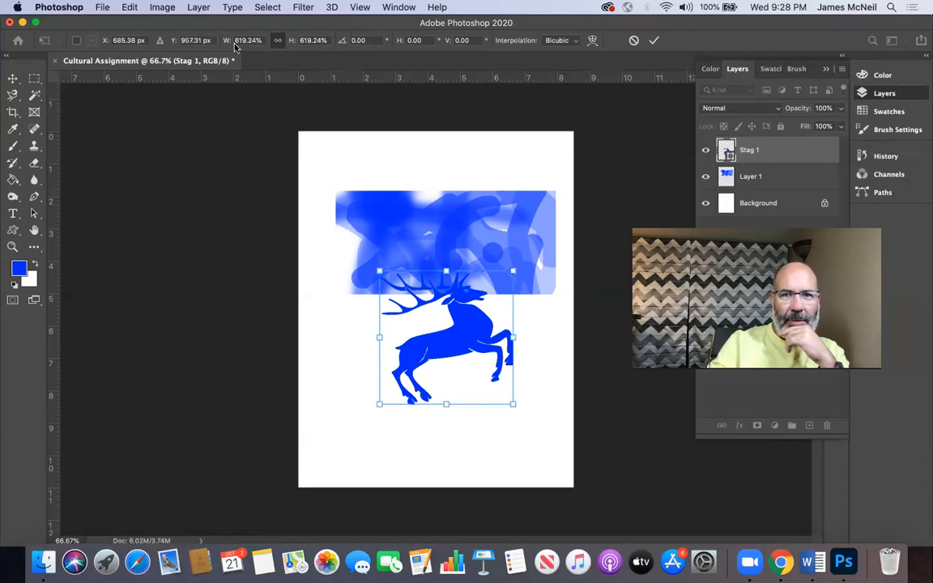
{"action": "left_click_drag", "start_coordinate": [462, 327], "coordinate": [403, 392]}
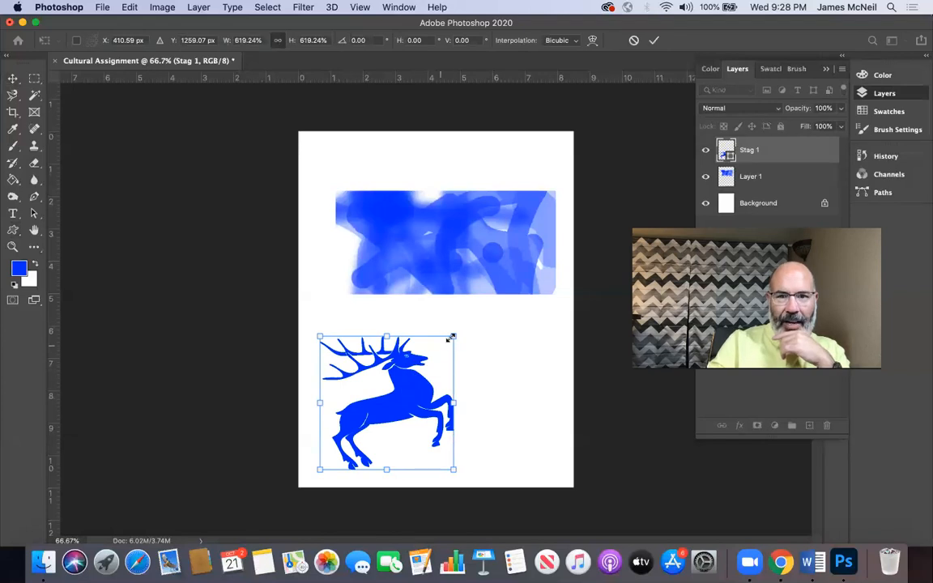
{"action": "left_click_drag", "start_coordinate": [452, 337], "coordinate": [481, 294]}
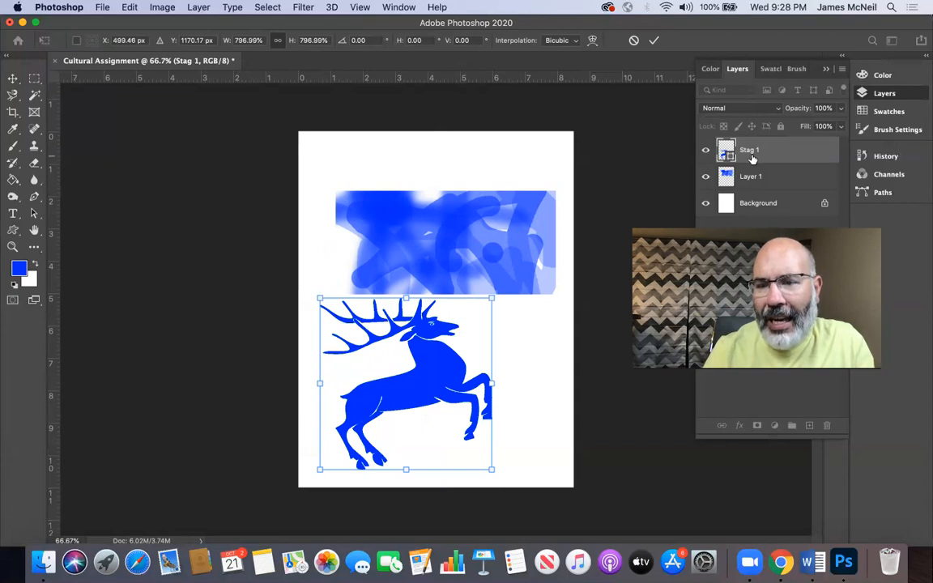
Step: Draw a blue rectangle of about 735 × 359 px near the top of the page and bring the layer list back into view
{"action": "left_click", "coordinate": [13, 231]}
{"action": "left_click_drag", "start_coordinate": [13, 232], "coordinate": [57, 229]}
{"action": "left_click_drag", "start_coordinate": [338, 148], "coordinate": [497, 225]}
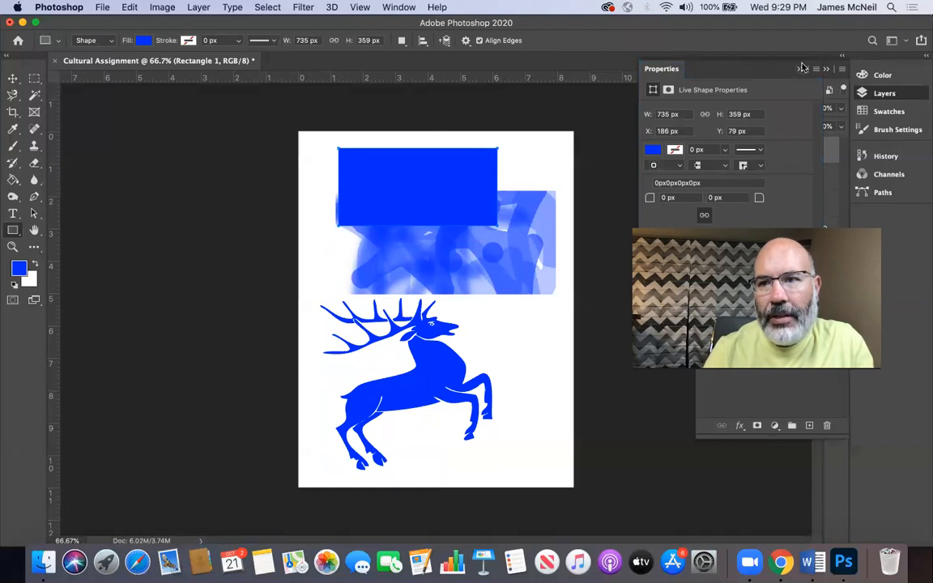
{"action": "left_click", "coordinate": [882, 96]}
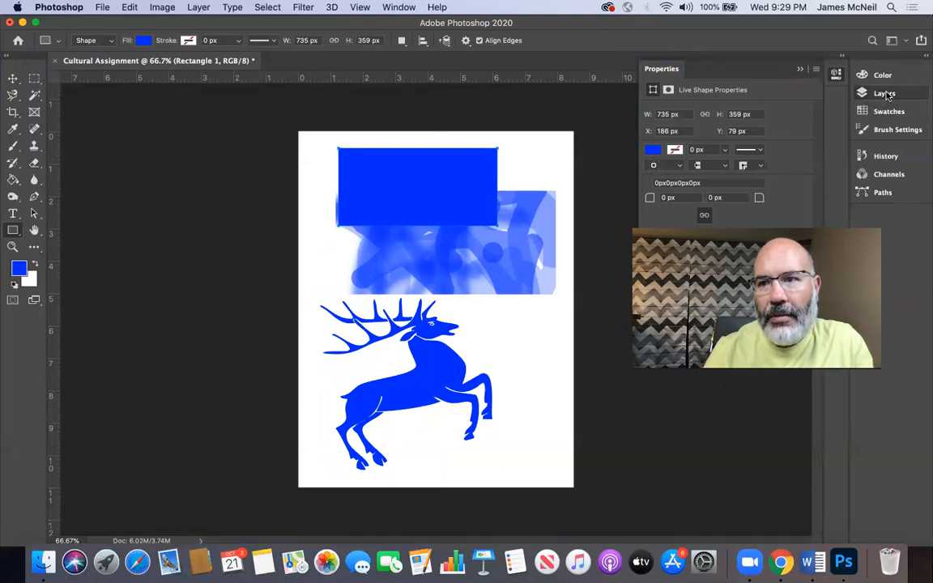
{"action": "left_click", "coordinate": [882, 95]}
{"action": "left_click", "coordinate": [664, 70]}
{"action": "left_click", "coordinate": [665, 71]}
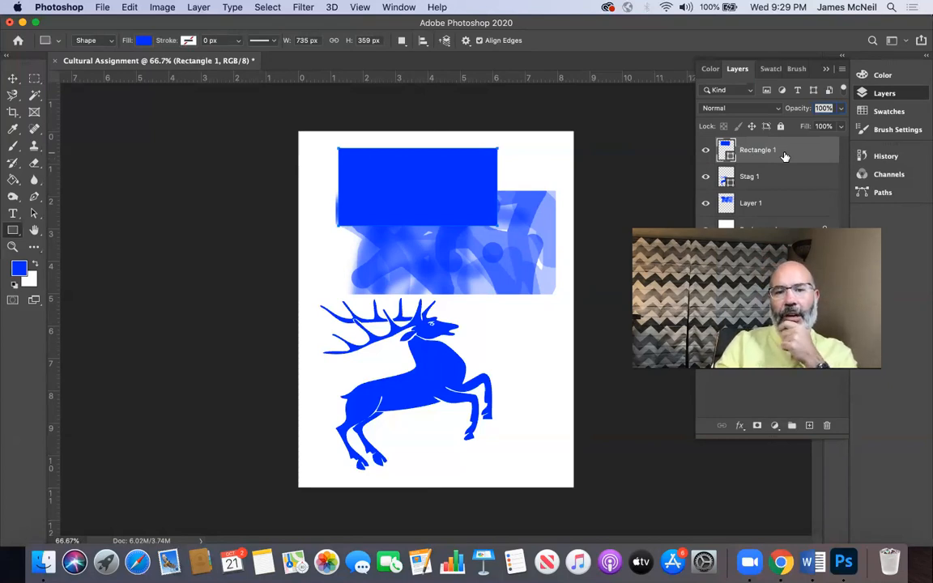
Step: Make the painted layer active, shrink it proportionally to about 73% and position it just beneath the blue rectangle
{"action": "left_click", "coordinate": [12, 79]}
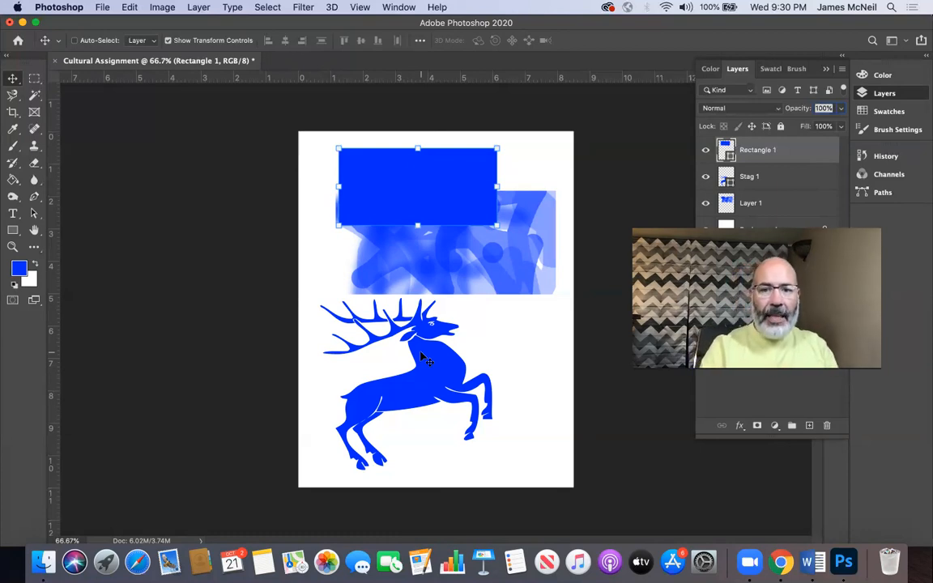
{"action": "left_click", "coordinate": [12, 247]}
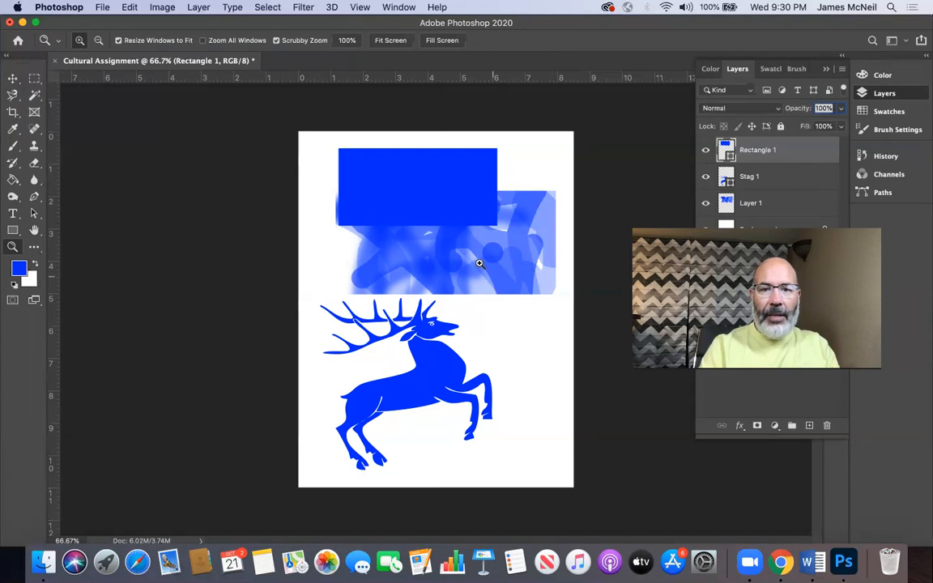
{"action": "left_click", "coordinate": [12, 77]}
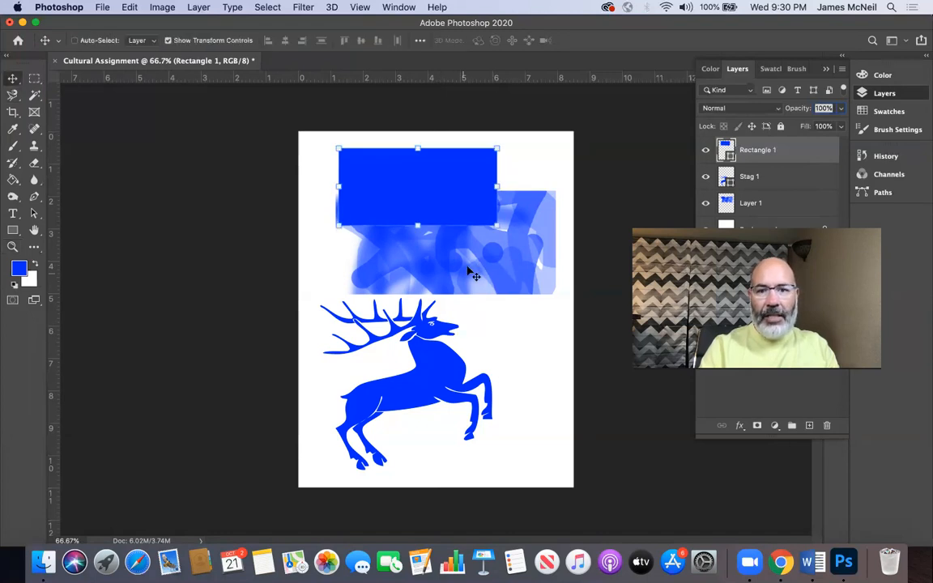
{"action": "right_click", "coordinate": [503, 263]}
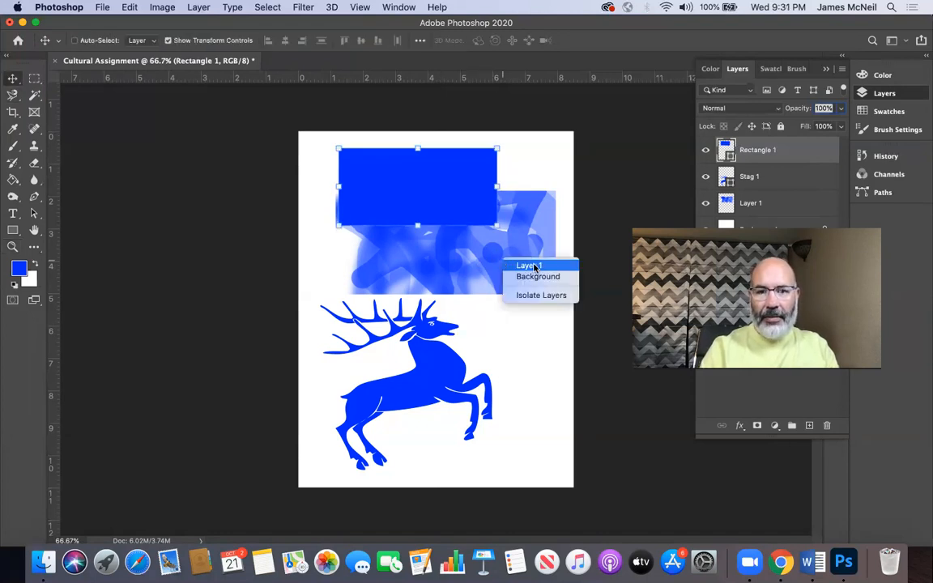
{"action": "left_click", "coordinate": [527, 265]}
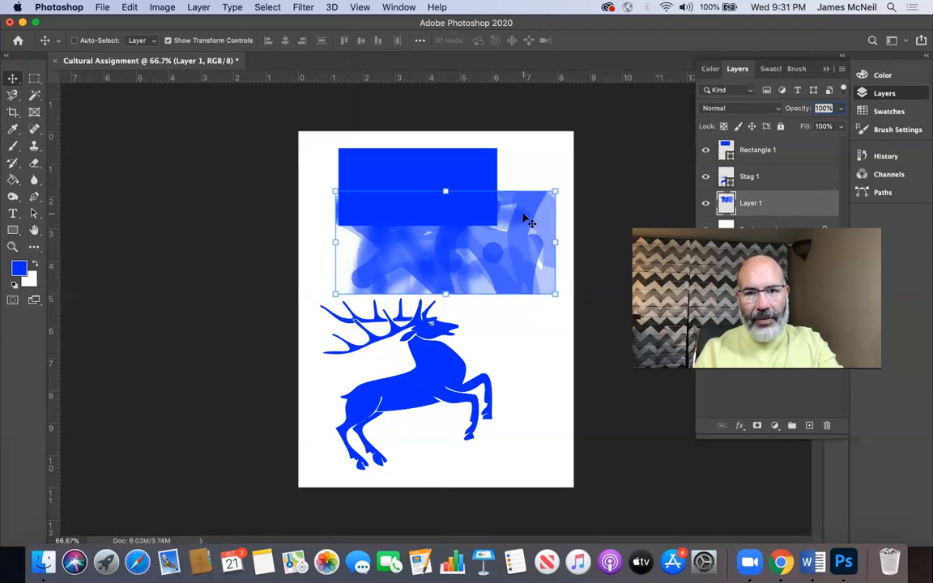
{"action": "left_click", "coordinate": [554, 292]}
{"action": "left_click_drag", "start_coordinate": [554, 293], "coordinate": [446, 288]}
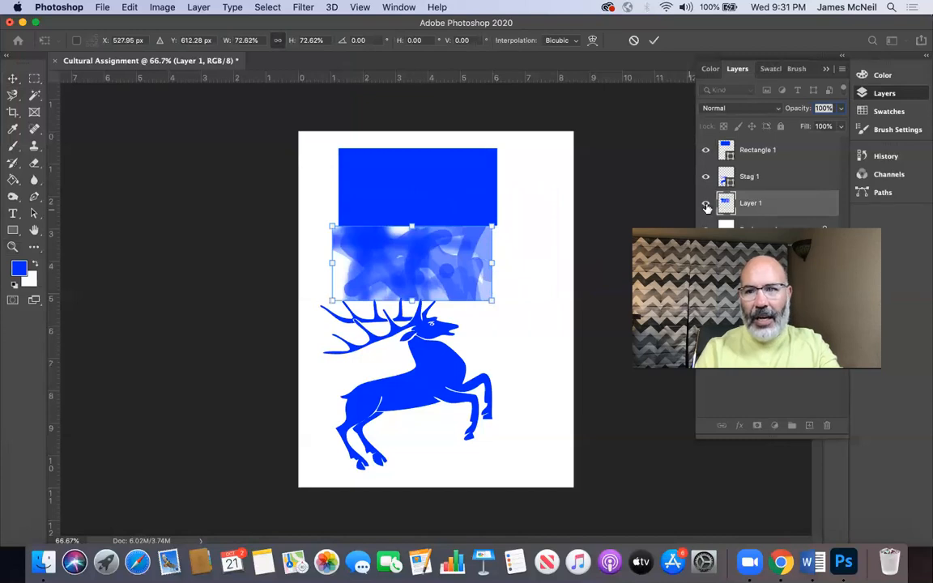
Step: Hide and show the stag layer, and try deleting it with an undo
{"action": "left_click", "coordinate": [774, 178]}
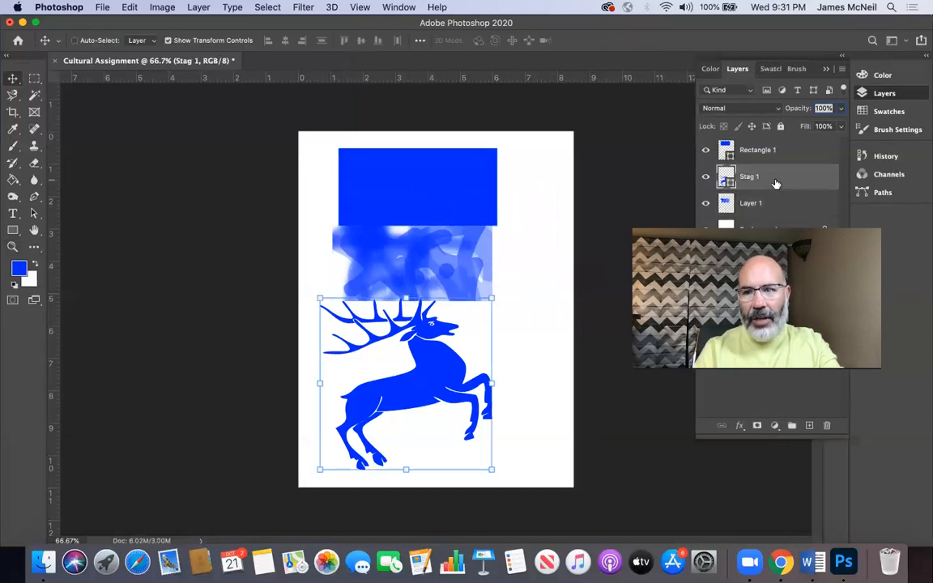
{"action": "left_click", "coordinate": [705, 177]}
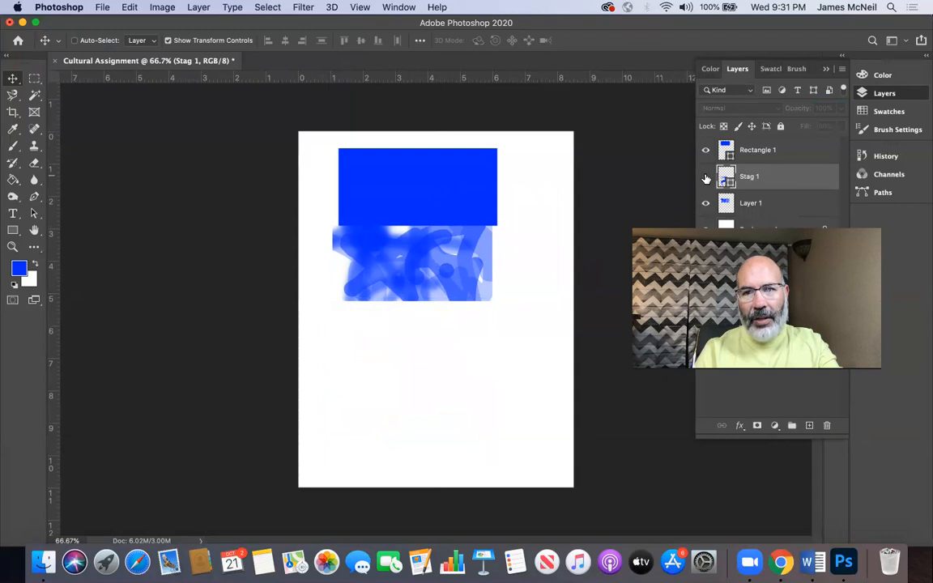
{"action": "left_click", "coordinate": [705, 178]}
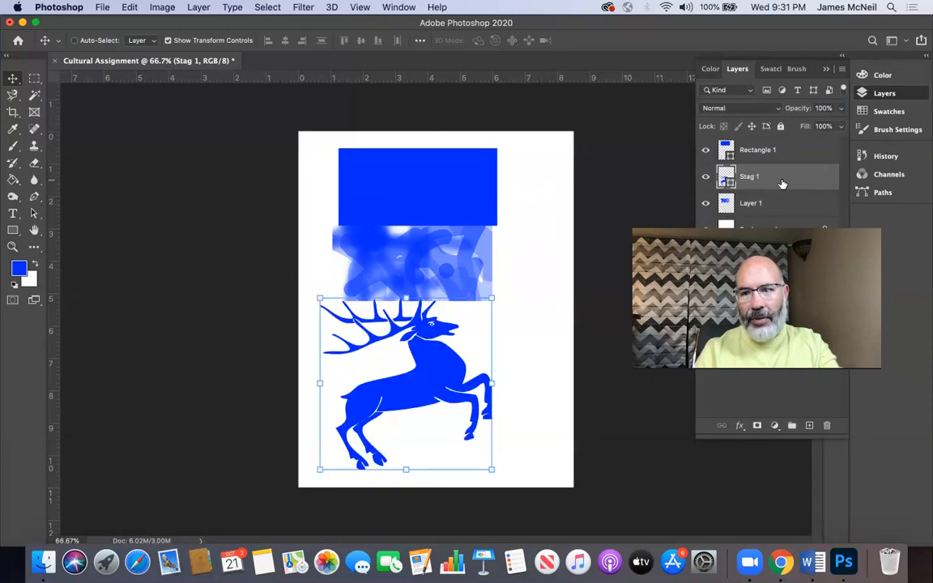
{"action": "left_click_drag", "start_coordinate": [782, 182], "coordinate": [830, 426]}
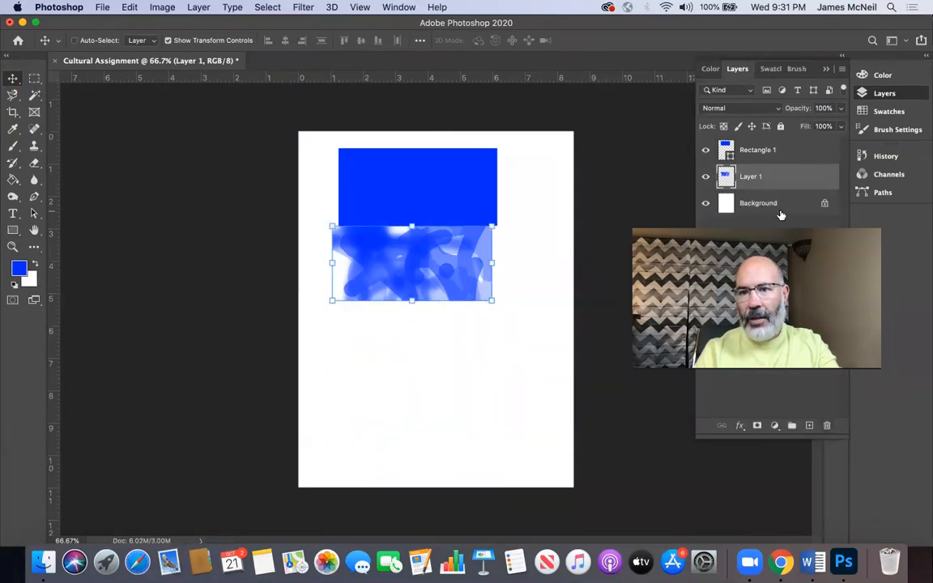
{"action": "key", "text": "super+z"}
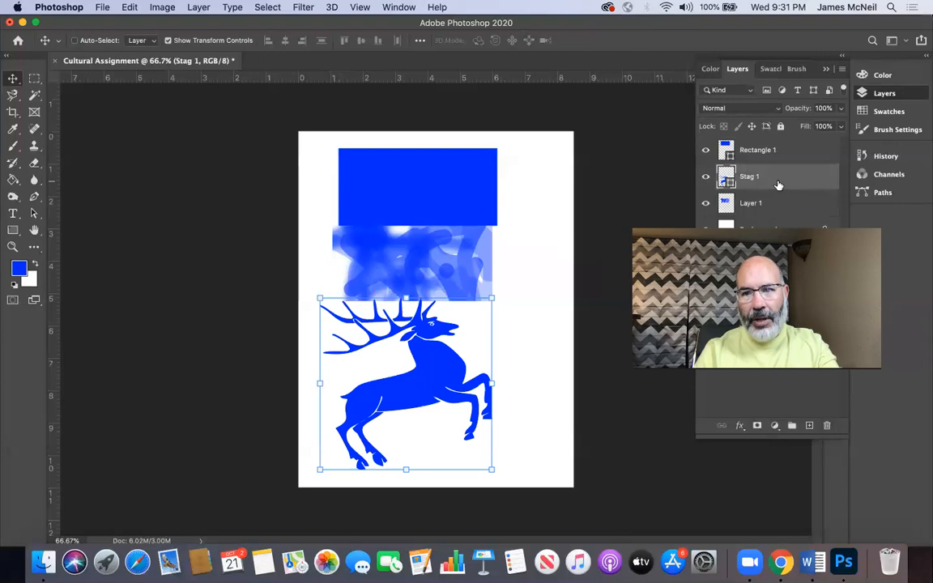
Step: Delete the stag layer and move the painted block below the rectangle with a small gap, aligning their left edges
{"action": "left_click", "coordinate": [786, 156]}
{"action": "left_click", "coordinate": [783, 179]}
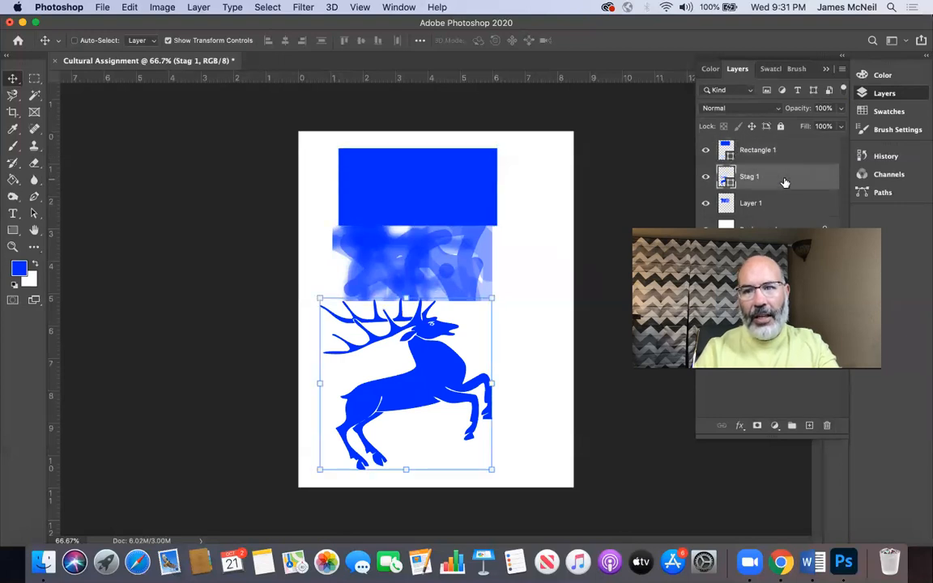
{"action": "key", "text": "Delete"}
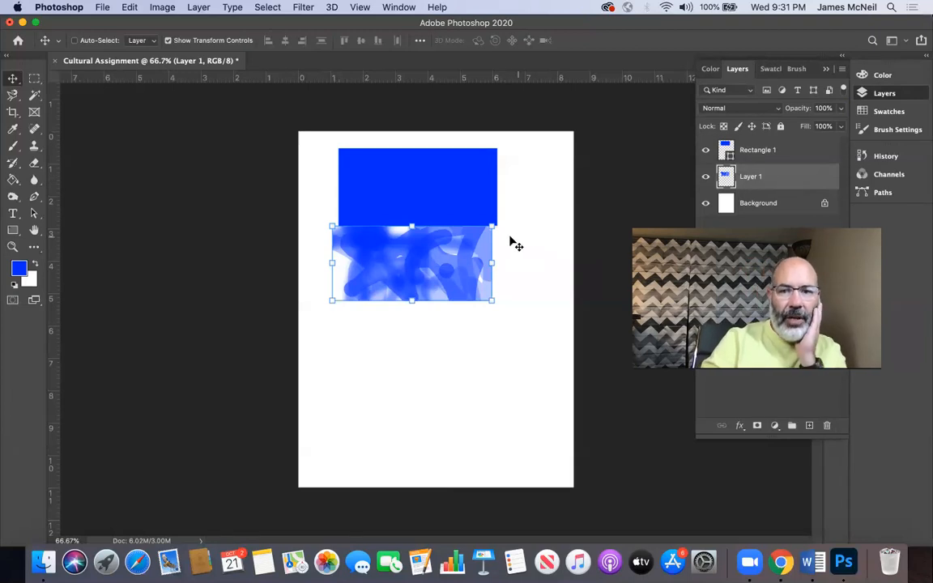
{"action": "left_click_drag", "start_coordinate": [448, 256], "coordinate": [457, 274]}
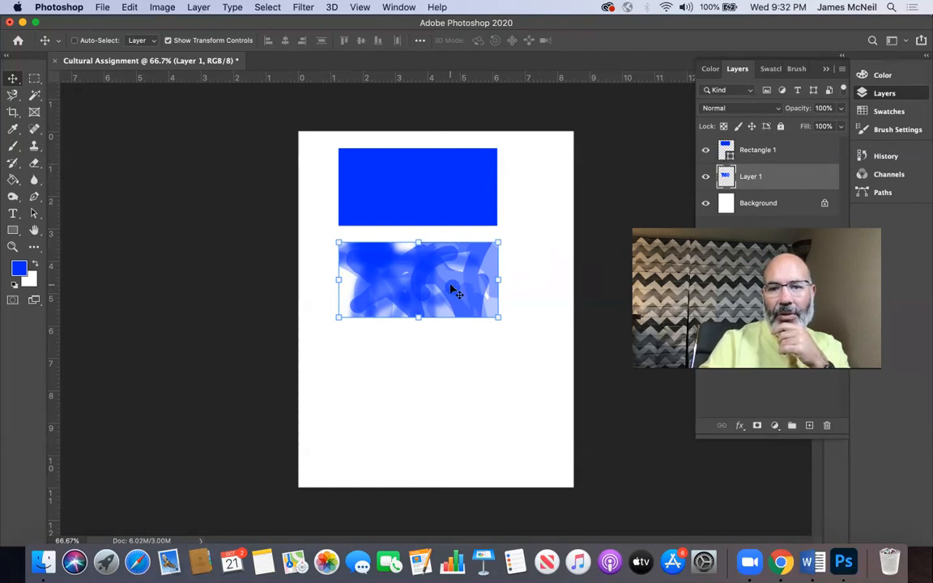
Step: Magnify the gap between the rectangle and the painted block to examine both edges at pixel level, and fit the page back on screen
{"action": "left_click", "coordinate": [9, 247]}
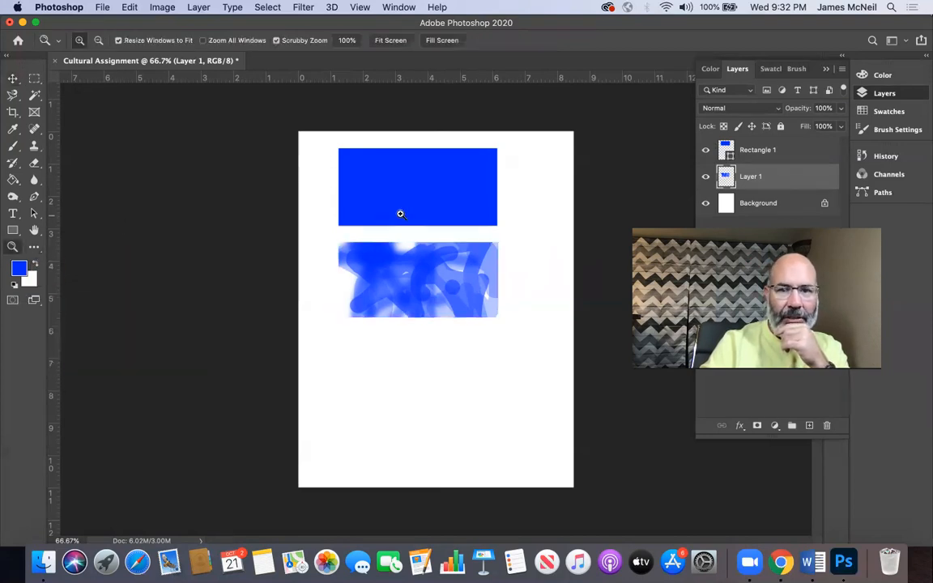
{"action": "left_click_drag", "start_coordinate": [377, 215], "coordinate": [494, 394]}
{"action": "scroll", "coordinate": [435, 459], "scroll_direction": "down", "scroll_amount": 5}
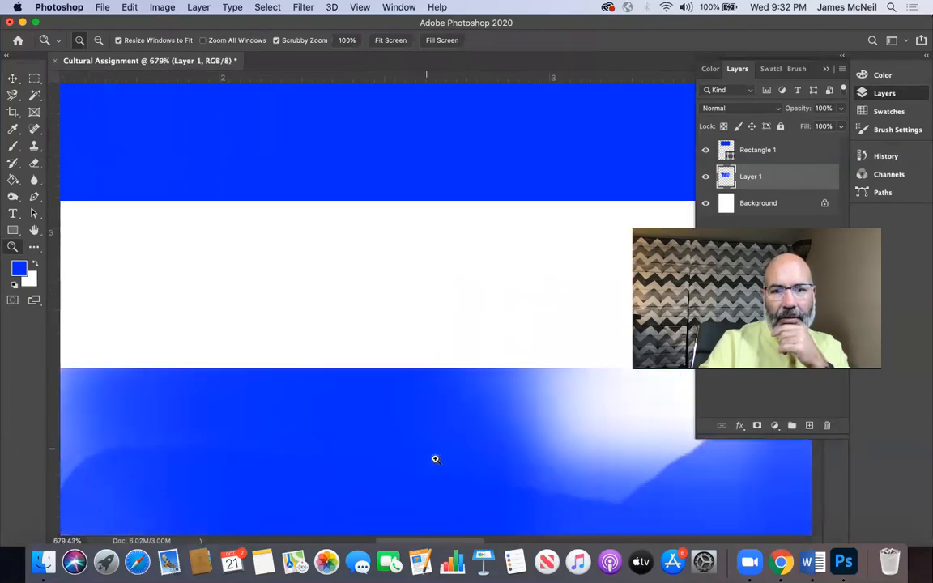
{"action": "left_click_drag", "start_coordinate": [390, 343], "coordinate": [399, 354]}
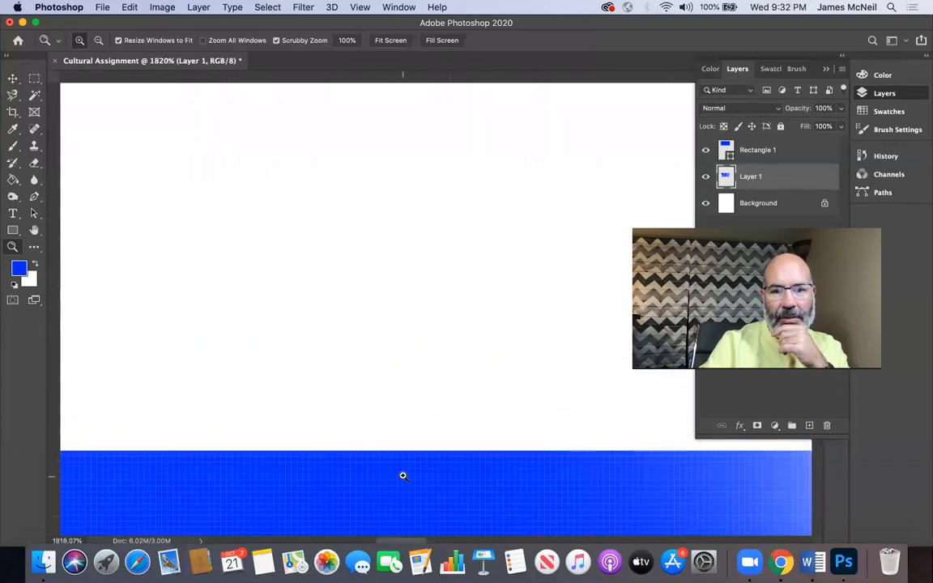
{"action": "left_click_drag", "start_coordinate": [402, 506], "coordinate": [403, 548]}
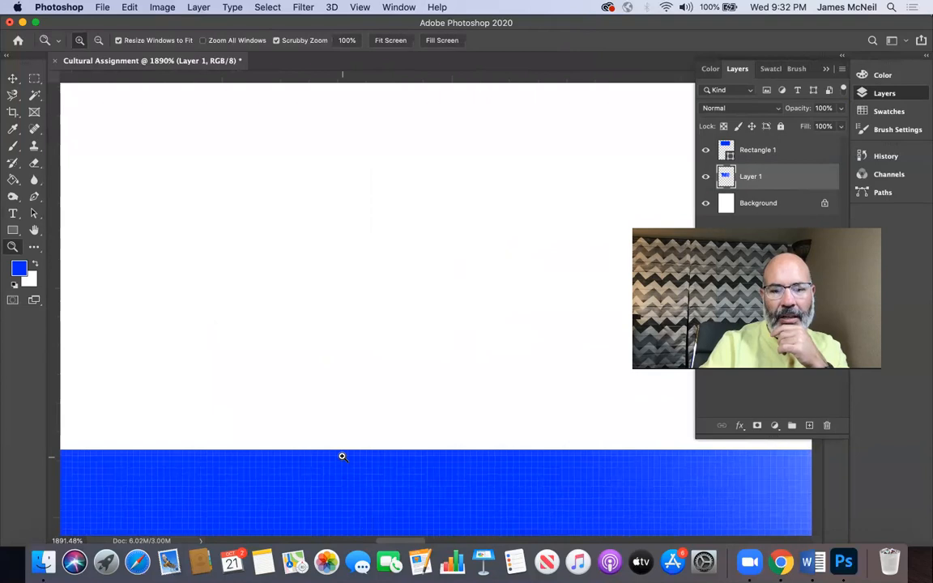
{"action": "scroll", "coordinate": [344, 437], "scroll_direction": "up", "scroll_amount": 10}
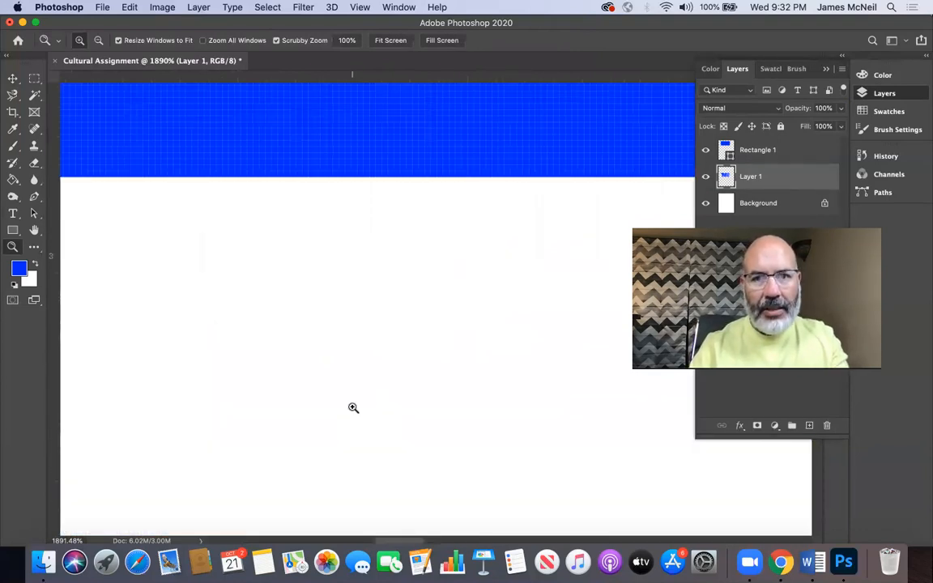
{"action": "scroll", "coordinate": [353, 407], "scroll_direction": "down", "scroll_amount": 5}
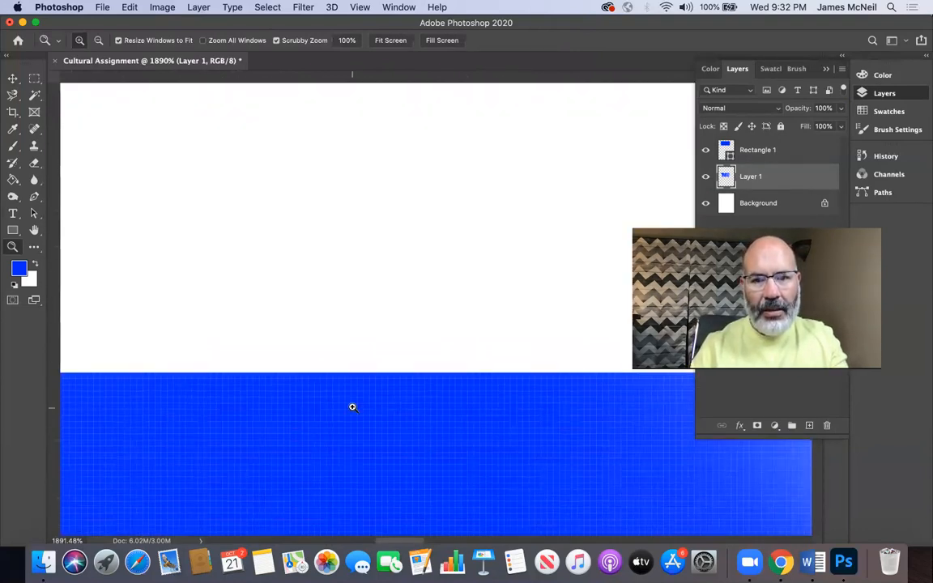
{"action": "key", "text": "alt"}
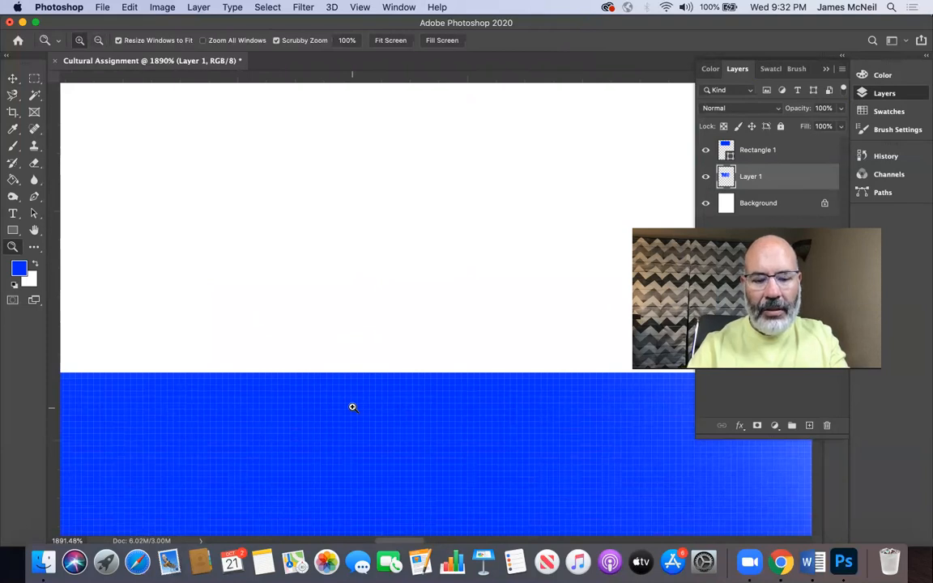
{"action": "key", "text": "super+0"}
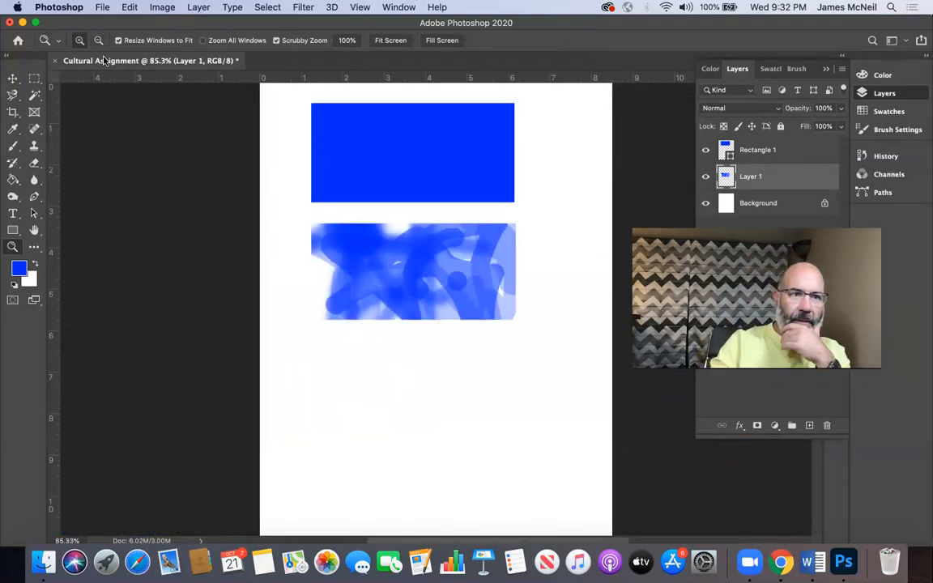
Step: Try the Magic Wand on the blue rectangle while the painted layer is active, and dismiss the sample size options
{"action": "left_click", "coordinate": [36, 95]}
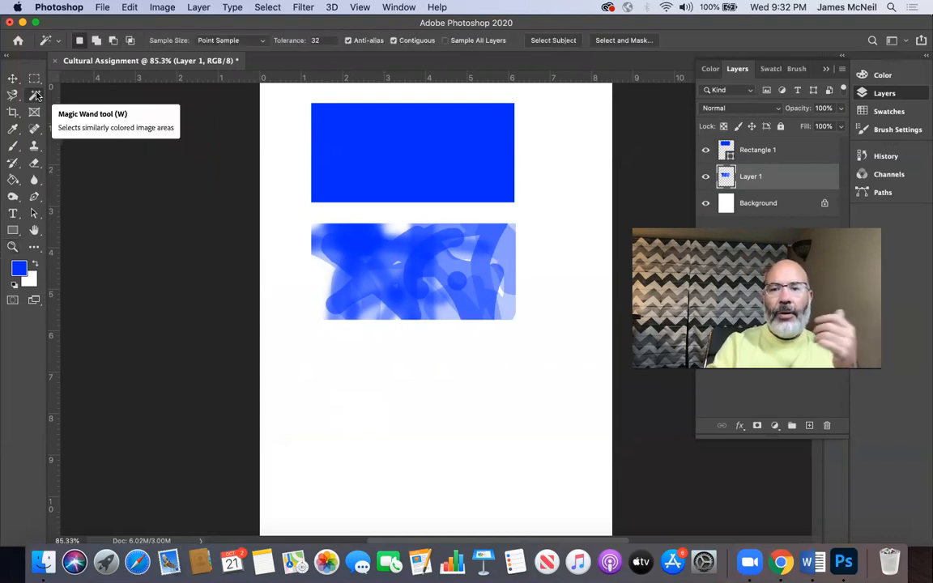
{"action": "left_click", "coordinate": [357, 152]}
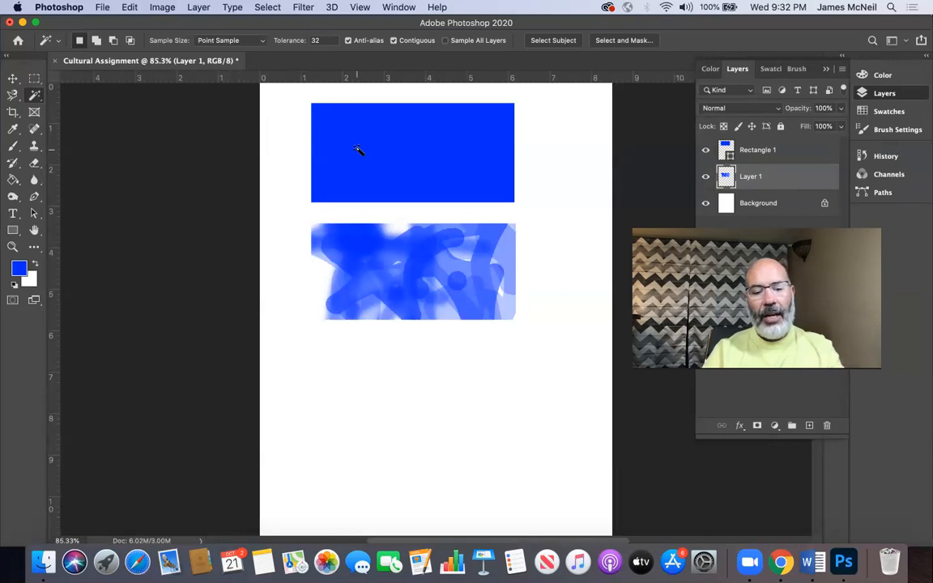
{"action": "right_click", "coordinate": [356, 156]}
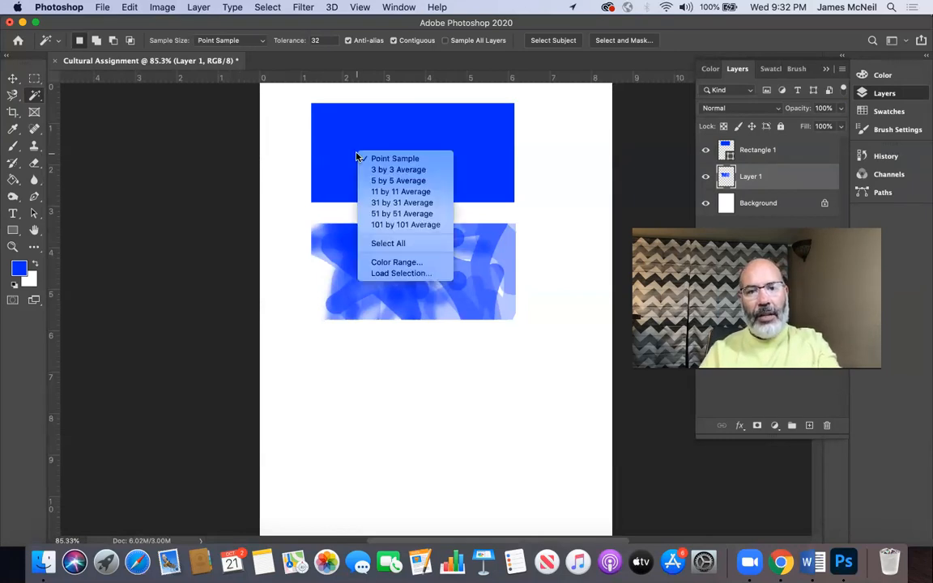
{"action": "left_click", "coordinate": [357, 156]}
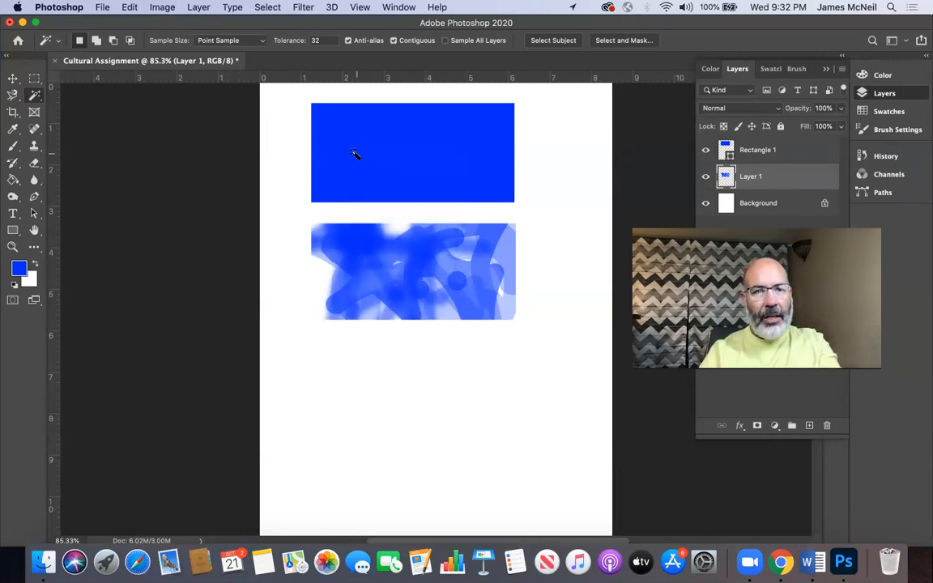
Step: Make the rectangle's layer active and try to select the rectangle with the Magic Wand
{"action": "left_click", "coordinate": [12, 78]}
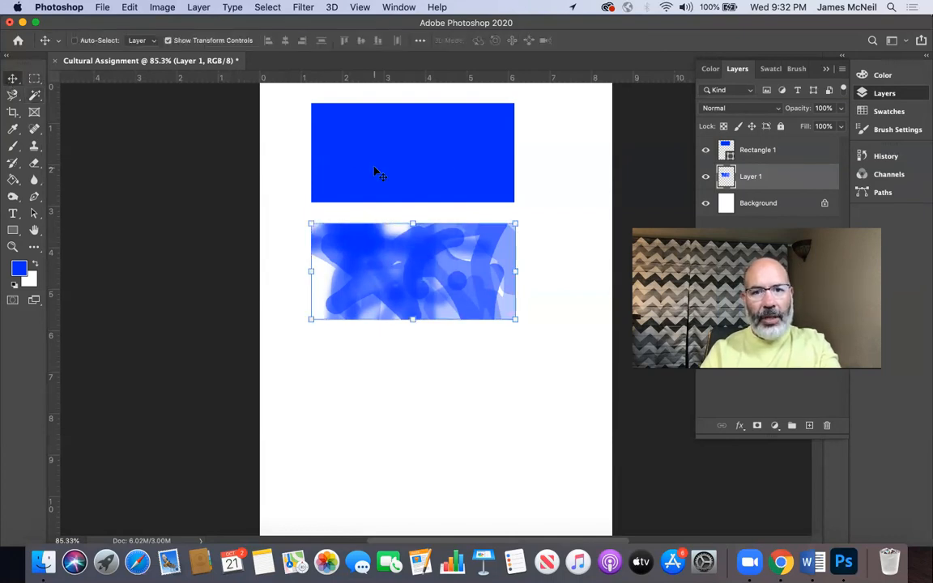
{"action": "right_click", "coordinate": [377, 170]}
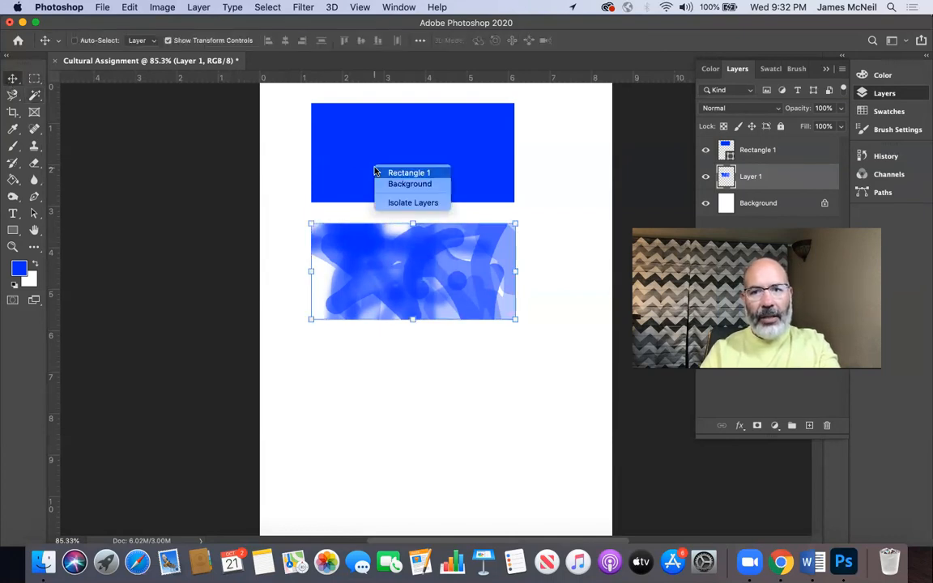
{"action": "left_click", "coordinate": [784, 169]}
{"action": "left_click", "coordinate": [786, 165]}
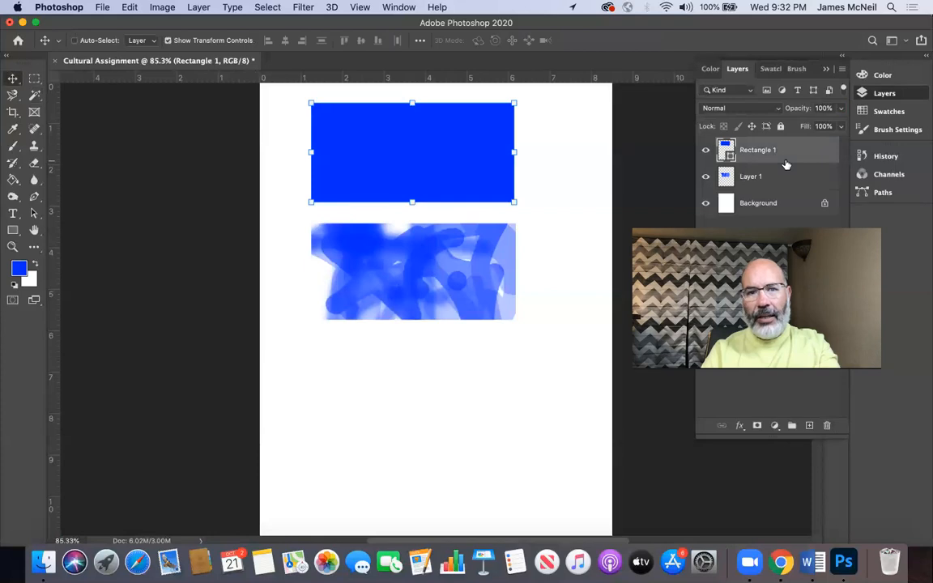
{"action": "left_click", "coordinate": [33, 97]}
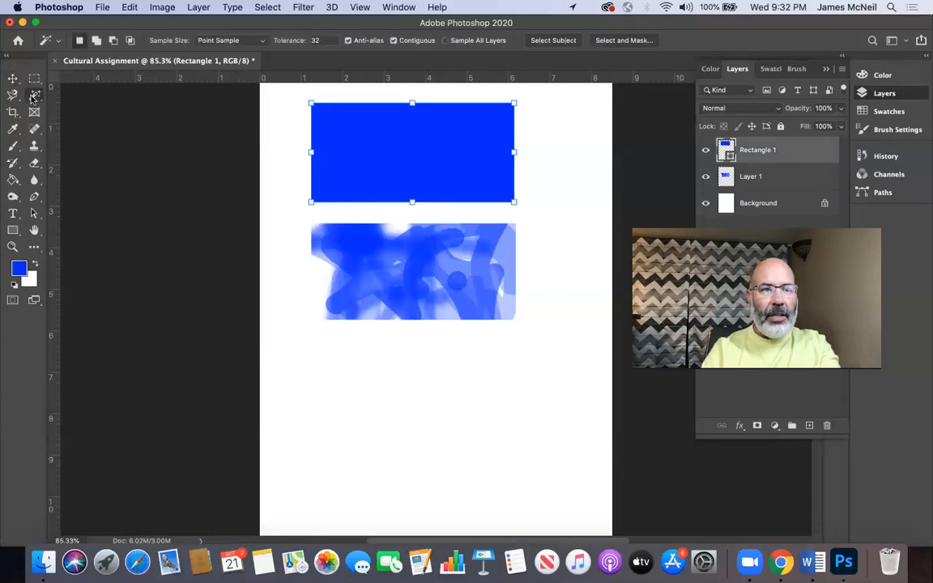
{"action": "left_click", "coordinate": [419, 167]}
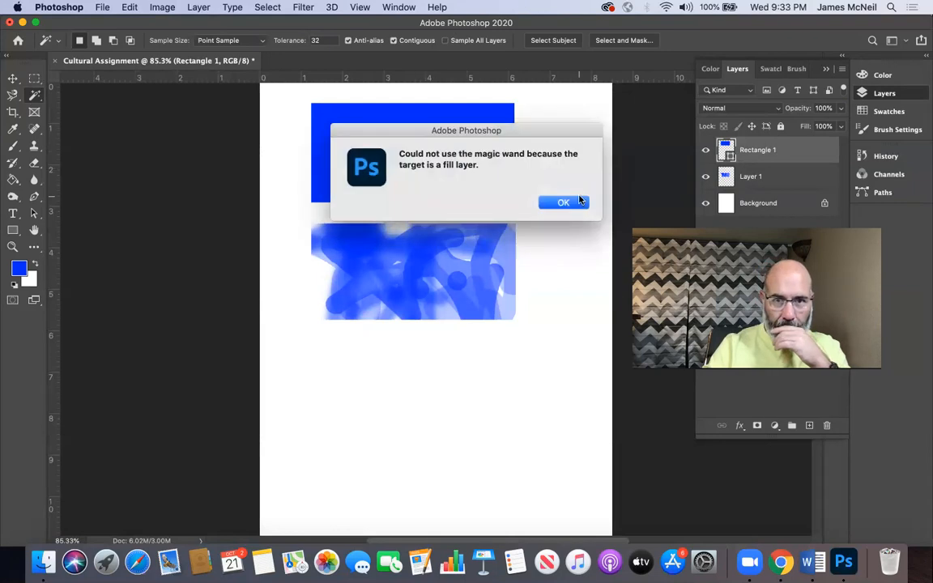
{"action": "left_click", "coordinate": [554, 203]}
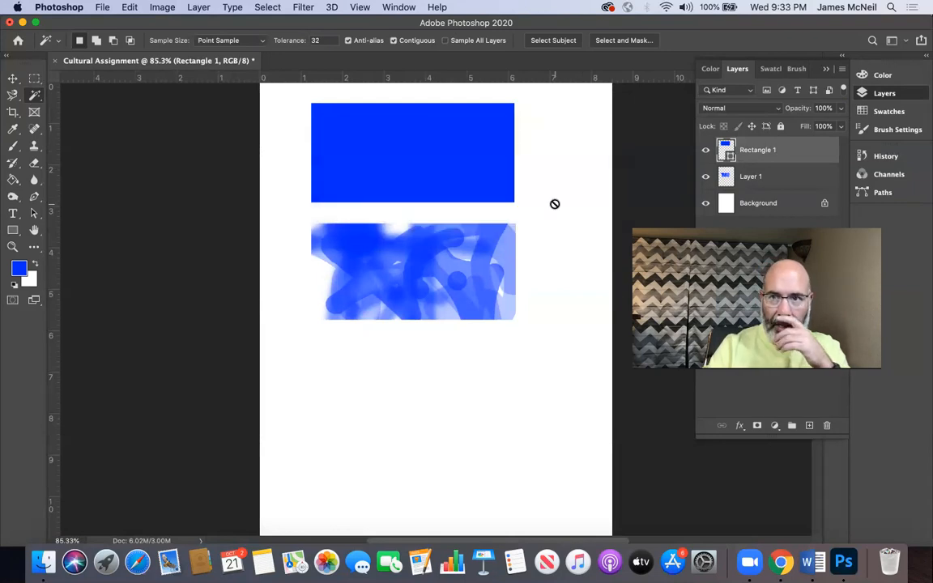
Step: Try the Magic Wand beside the rectangle, and marquee-select an area matching the rectangle, moving the selection outline to the blank lower page
{"action": "left_click", "coordinate": [550, 184]}
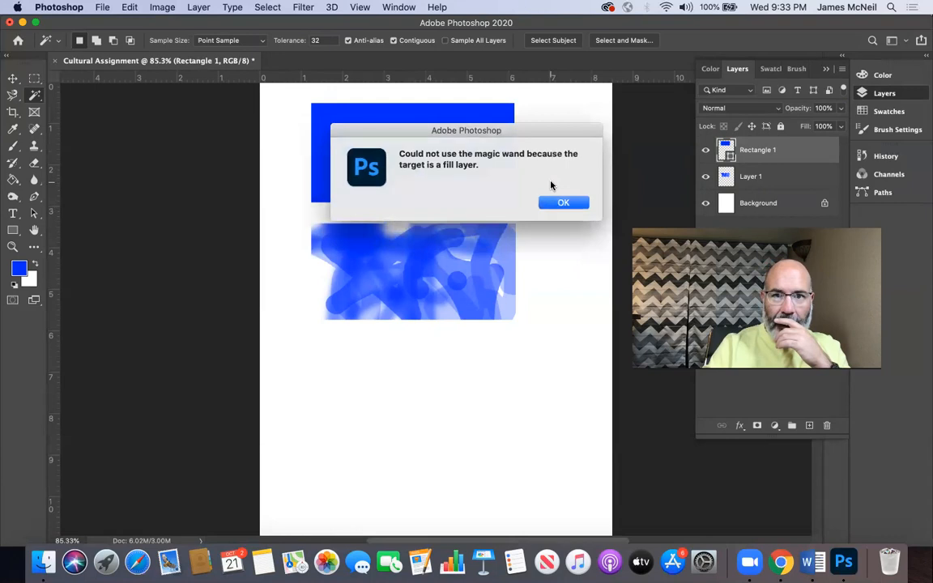
{"action": "left_click", "coordinate": [555, 203]}
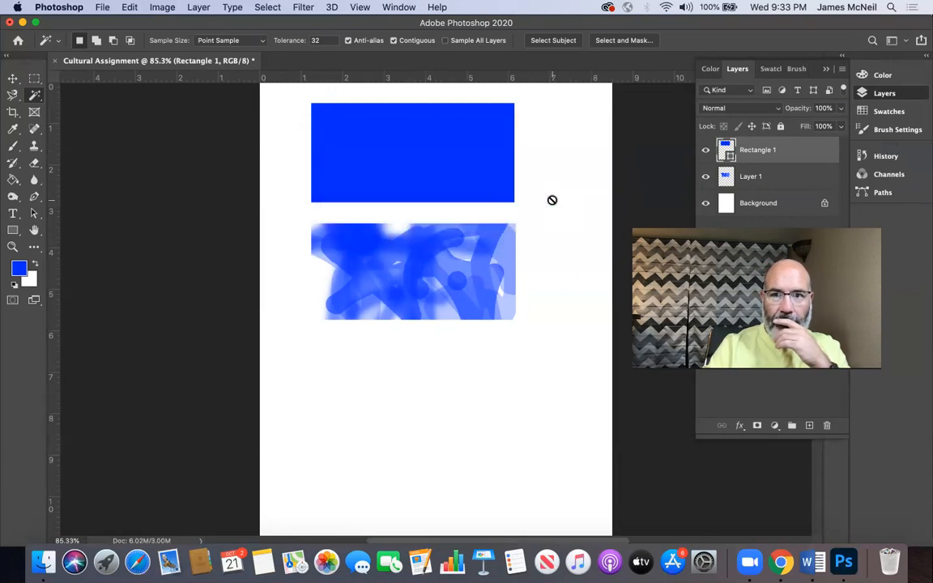
{"action": "left_click", "coordinate": [37, 79]}
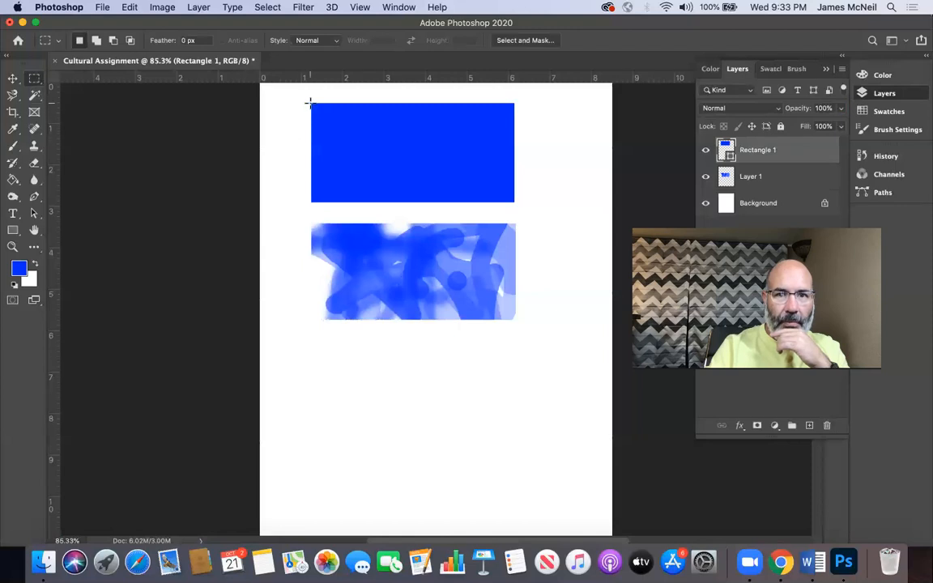
{"action": "left_click_drag", "start_coordinate": [311, 102], "coordinate": [516, 201]}
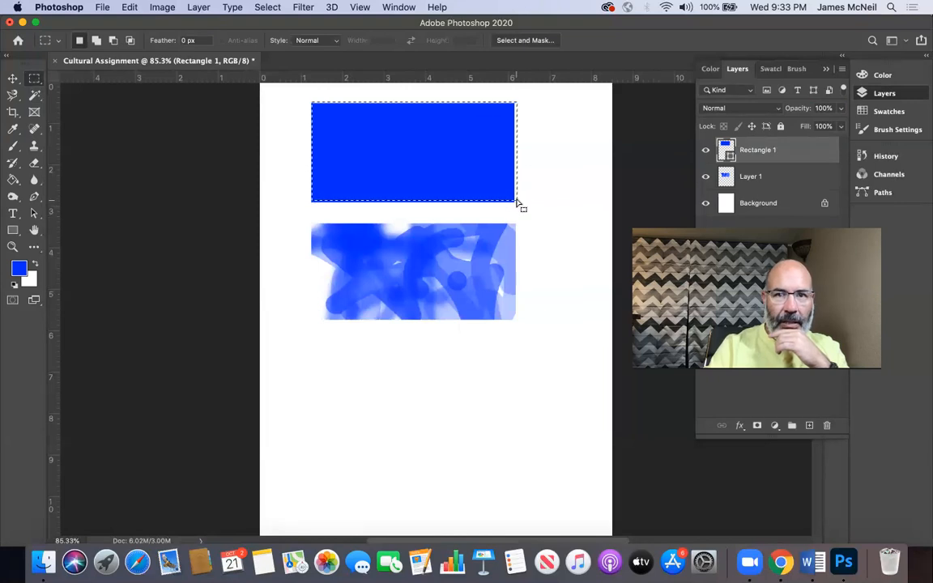
{"action": "left_click_drag", "start_coordinate": [332, 358], "coordinate": [472, 443]}
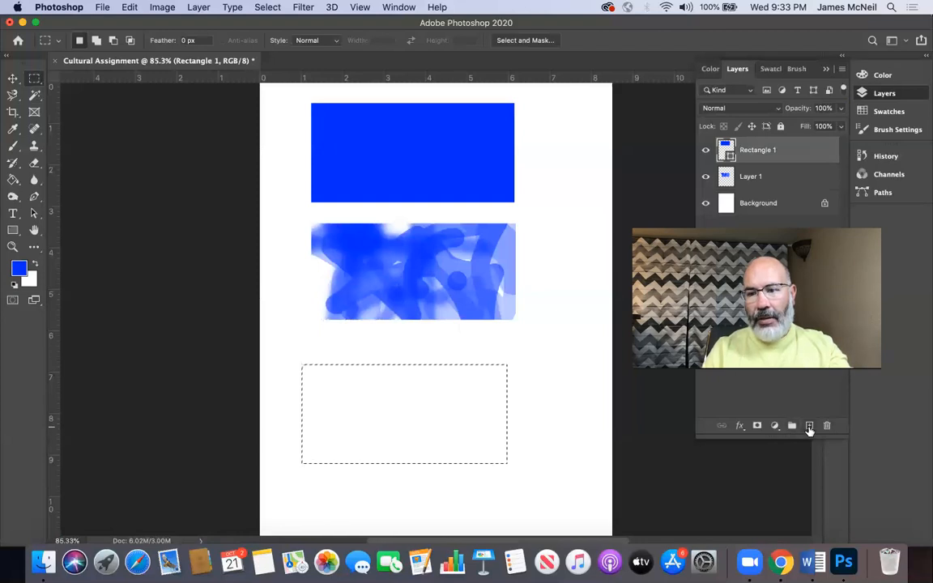
Step: Add a new layer, fill the marquee selection with the blue foreground colour using the Paint Bucket, and deselect
{"action": "left_click", "coordinate": [809, 427]}
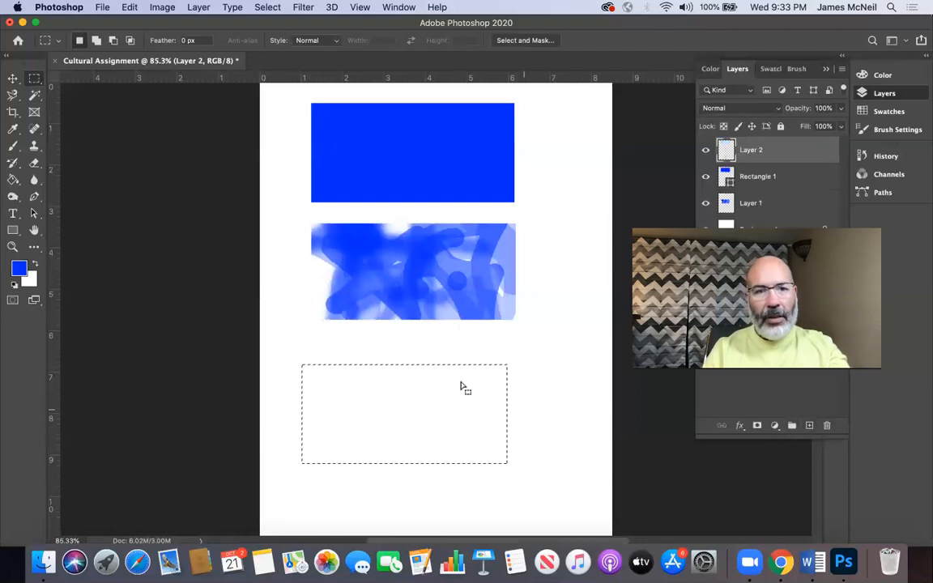
{"action": "left_click", "coordinate": [11, 180]}
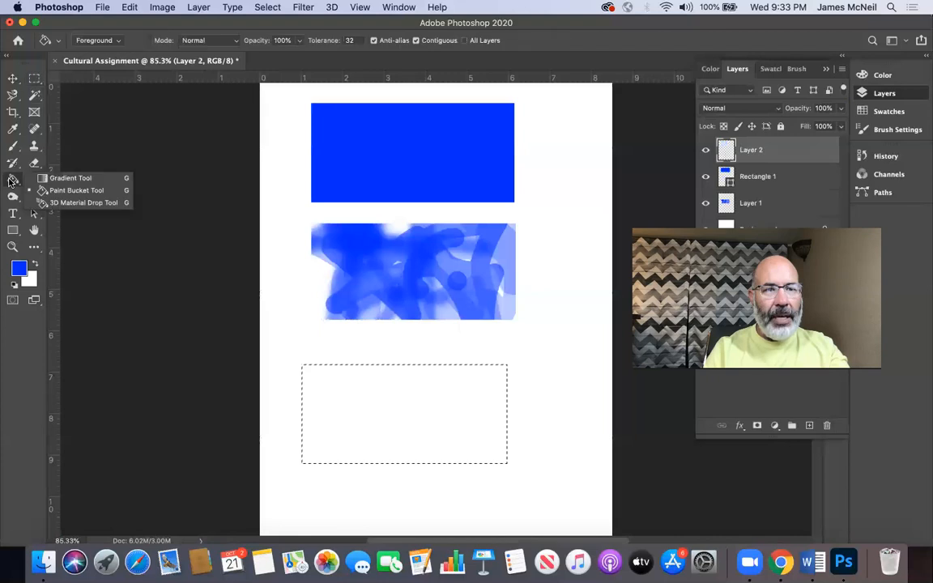
{"action": "left_click", "coordinate": [75, 190]}
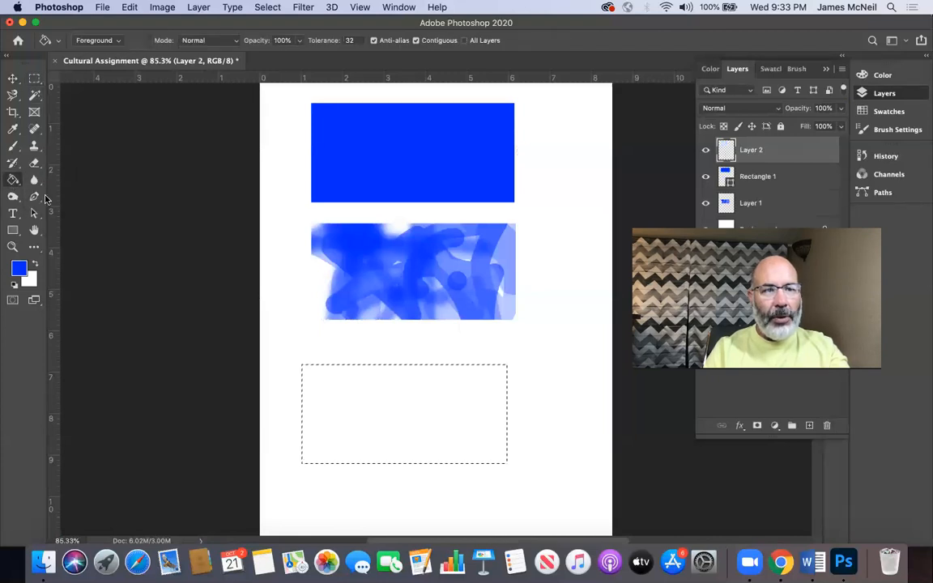
{"action": "left_click", "coordinate": [312, 392]}
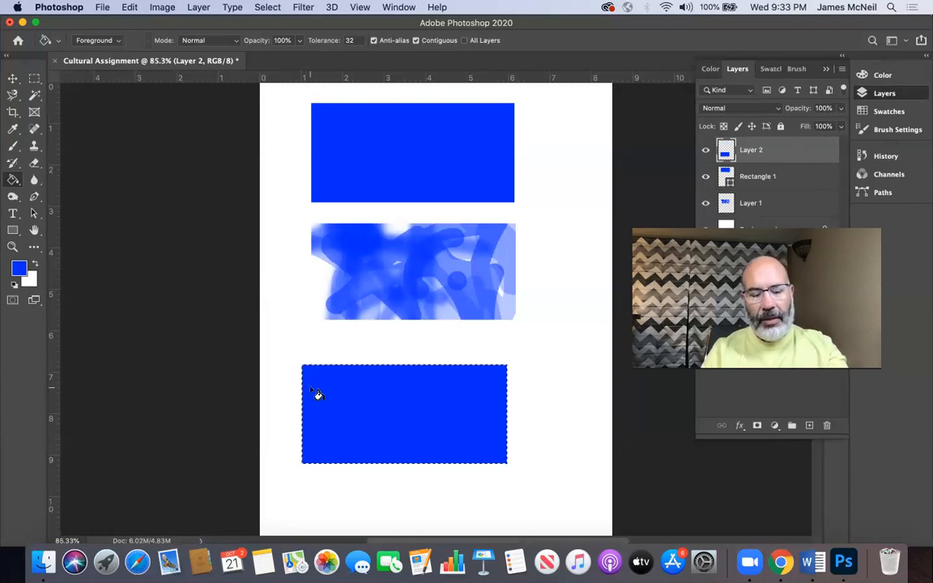
{"action": "key", "text": "super+d"}
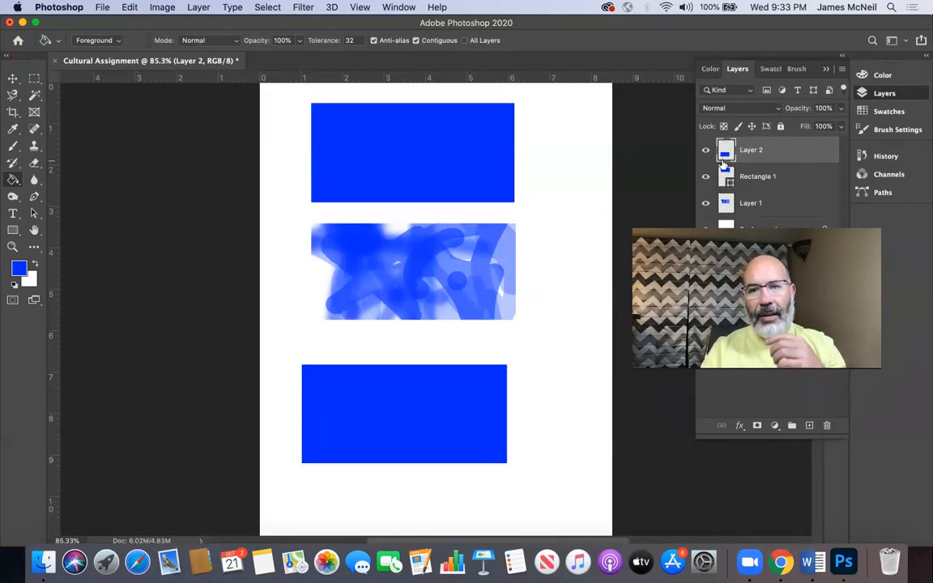
Step: Delete the painted layer and move the newly filled block up to just below the rectangle, leaving a small gap
{"action": "left_click", "coordinate": [758, 203]}
{"action": "mouse_move", "coordinate": [758, 202]}
{"action": "left_mouse_down"}
{"action": "mouse_move", "coordinate": [802, 372]}
{"action": "mouse_move", "coordinate": [769, 420]}
{"action": "mouse_move", "coordinate": [826, 426]}
{"action": "left_mouse_up"}
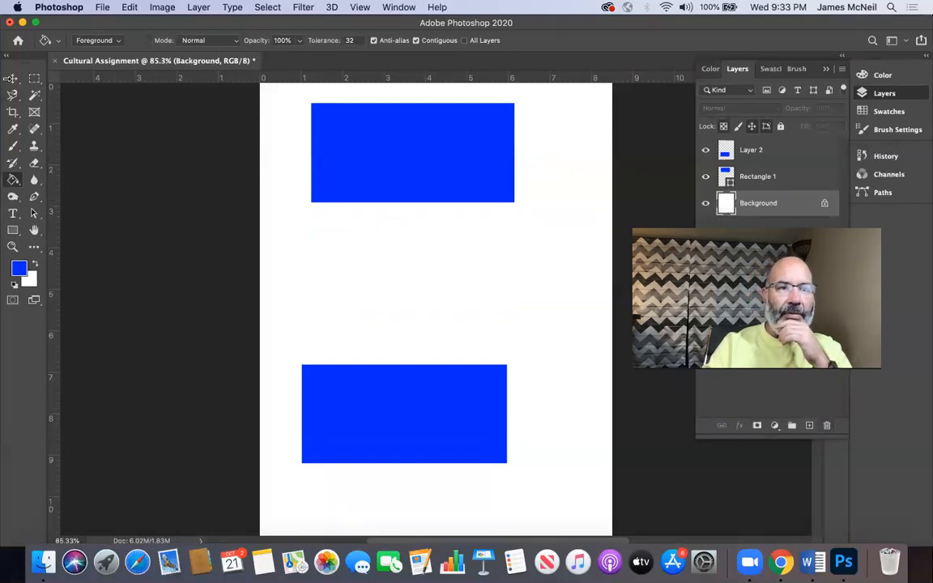
{"action": "left_click", "coordinate": [12, 77]}
{"action": "left_click_drag", "start_coordinate": [389, 407], "coordinate": [406, 296]}
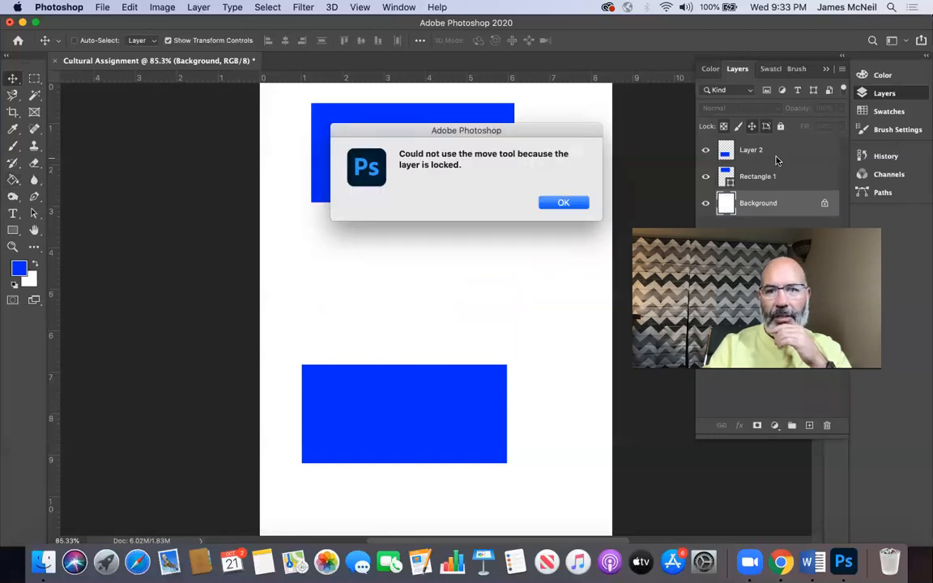
{"action": "left_click", "coordinate": [560, 205]}
{"action": "left_click", "coordinate": [781, 151]}
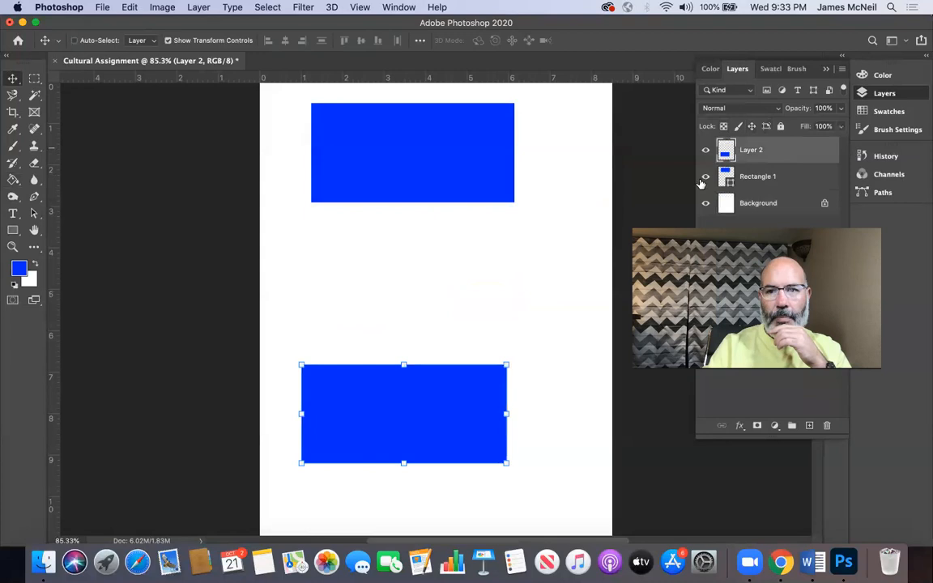
{"action": "left_click_drag", "start_coordinate": [463, 390], "coordinate": [466, 244]}
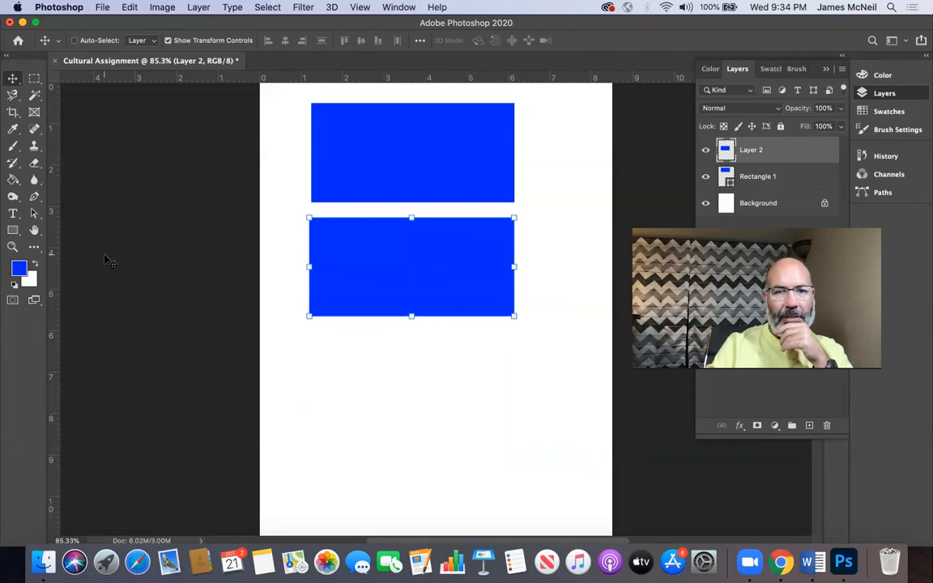
Step: Magnify the gap between the two blue blocks to compare their edges at pixel level, and fit the page back on screen
{"action": "key", "text": "z"}
{"action": "left_click_drag", "start_coordinate": [351, 188], "coordinate": [480, 429]}
{"action": "scroll", "coordinate": [482, 438], "scroll_direction": "down", "scroll_amount": 5}
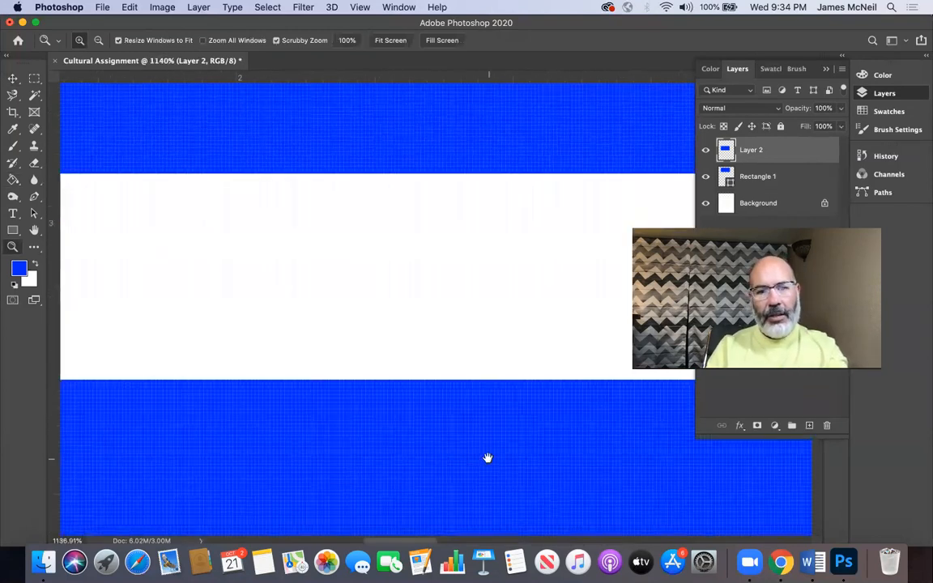
{"action": "key", "text": "super+0"}
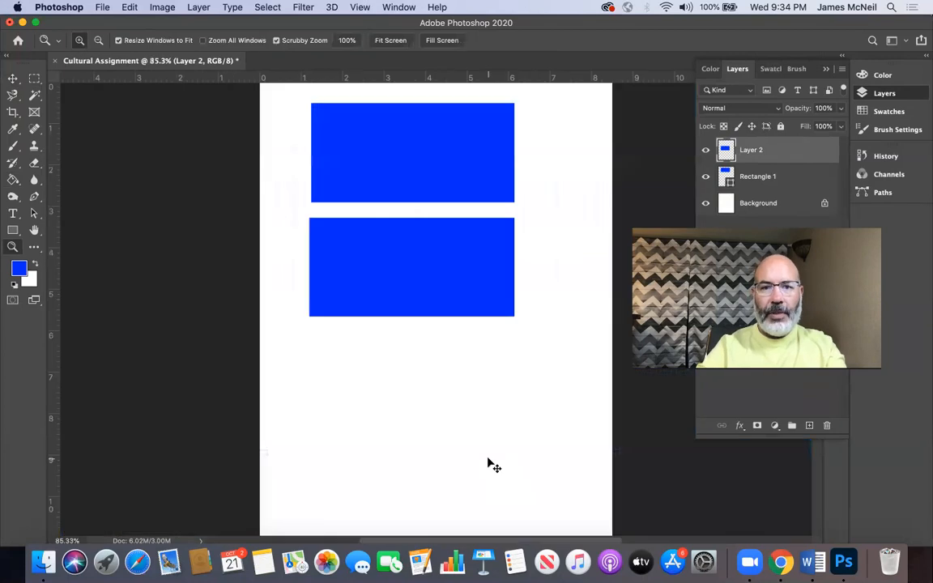
Step: Transform the lower blue block to about 114% width and 168% height, skewing it horizontally by about 22 degrees
{"action": "left_click", "coordinate": [13, 78]}
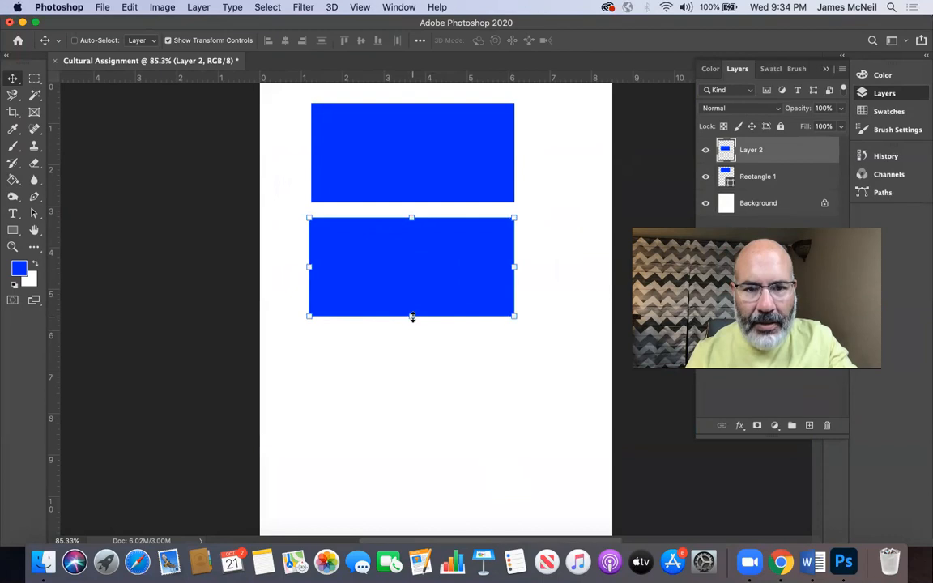
{"action": "left_click", "coordinate": [512, 314]}
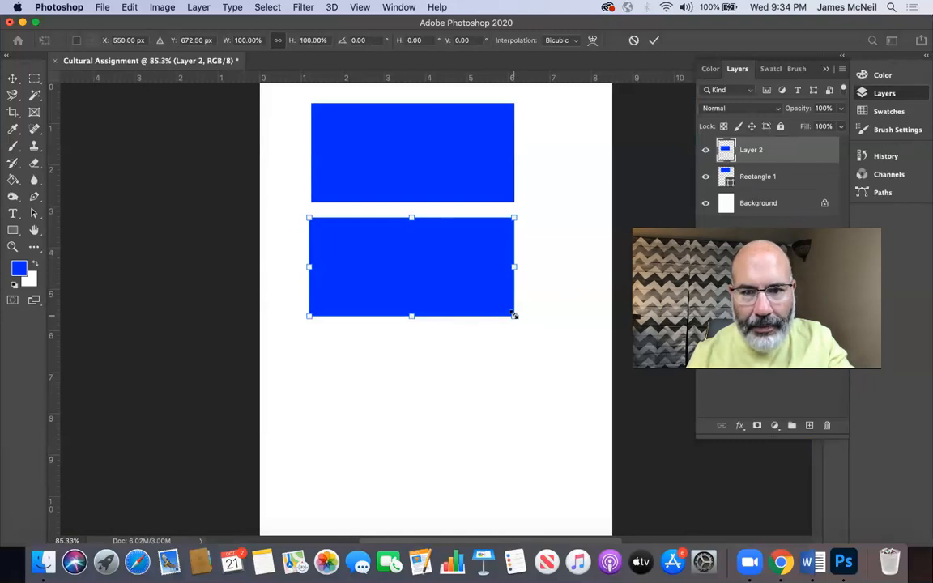
{"action": "left_click_drag", "start_coordinate": [514, 315], "coordinate": [555, 402]}
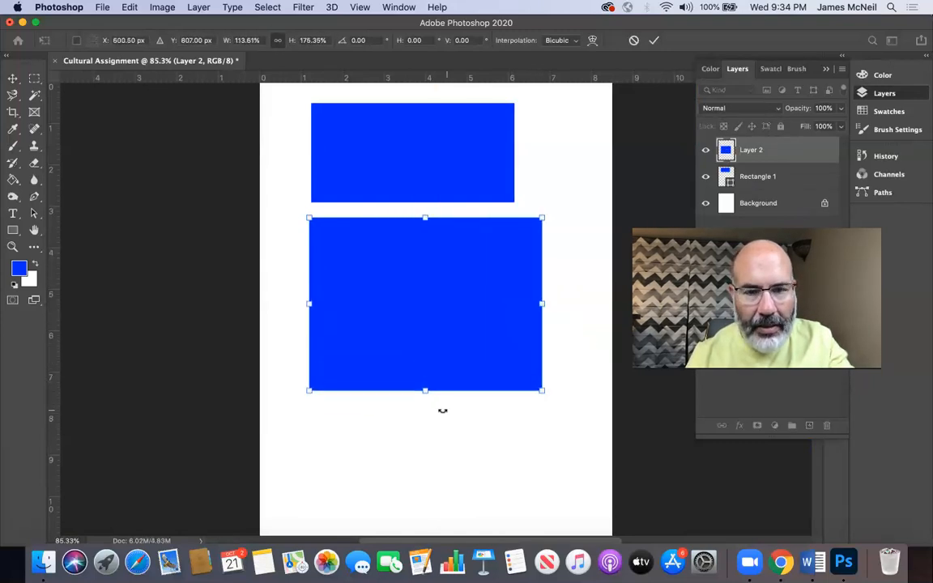
{"action": "left_click_drag", "start_coordinate": [435, 430], "coordinate": [492, 380]}
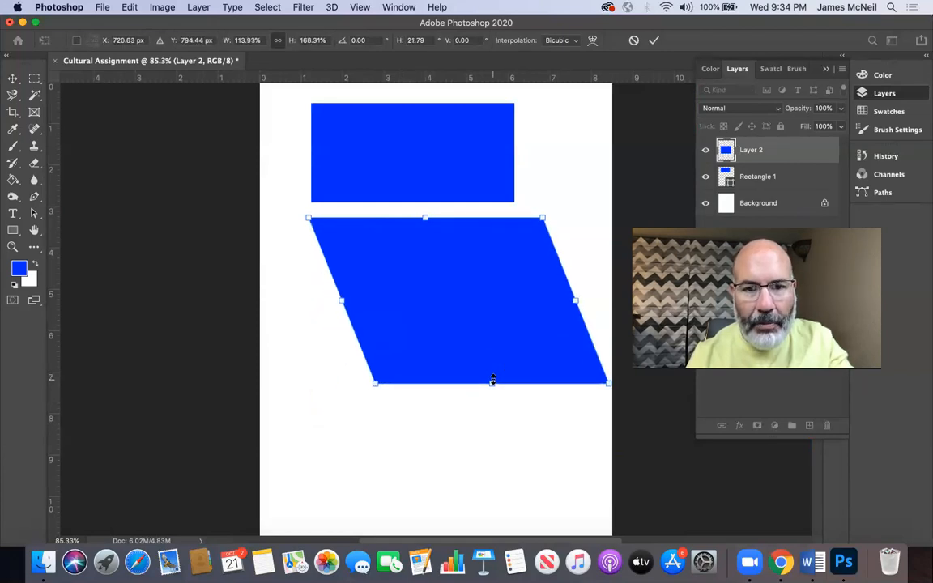
Step: Distort the lower block's corners and edges freely until it covers most of the page, and apply the transformation
{"action": "mouse_move", "coordinate": [341, 303]}
{"action": "left_mouse_down"}
{"action": "mouse_move", "coordinate": [285, 333]}
{"action": "mouse_move", "coordinate": [347, 300]}
{"action": "left_mouse_up"}
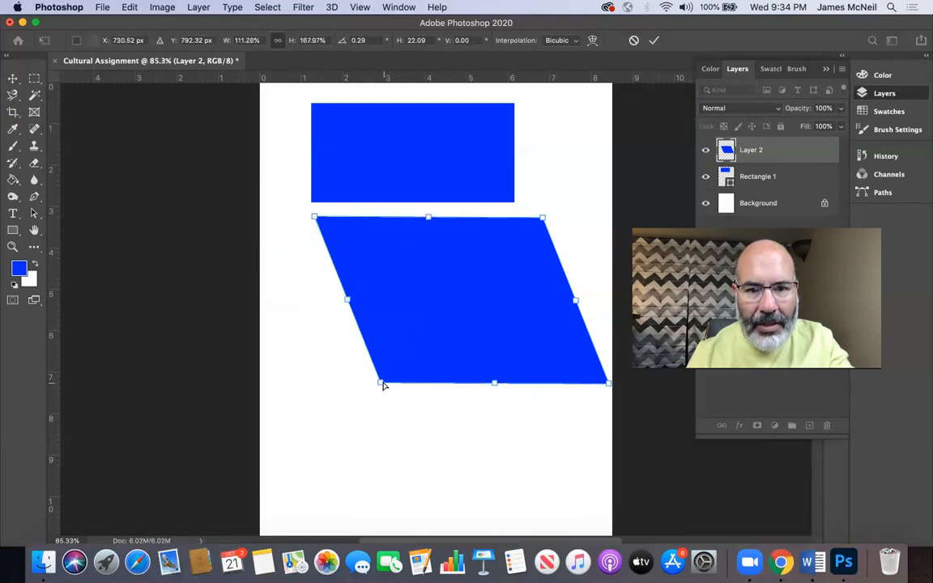
{"action": "left_click_drag", "start_coordinate": [386, 384], "coordinate": [417, 330]}
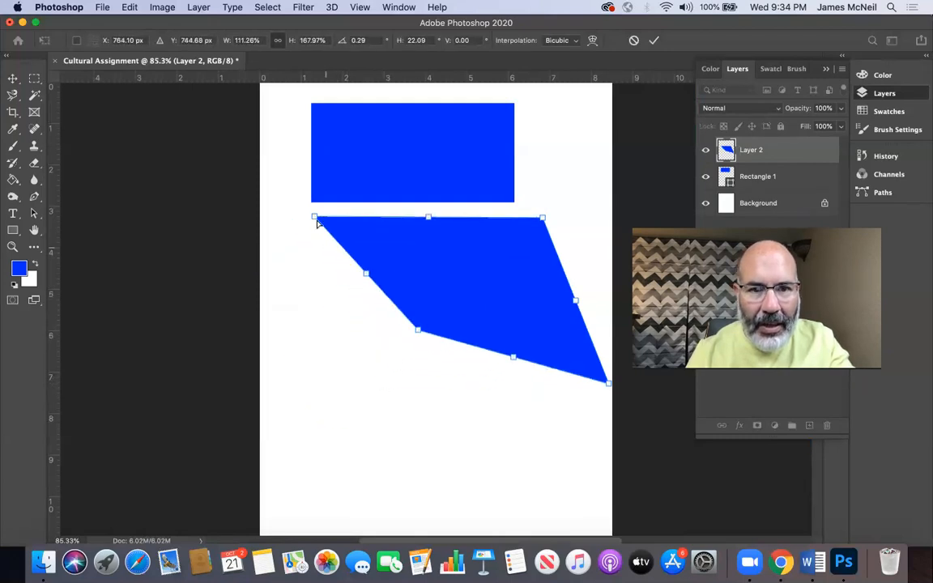
{"action": "left_click_drag", "start_coordinate": [316, 219], "coordinate": [158, 210]}
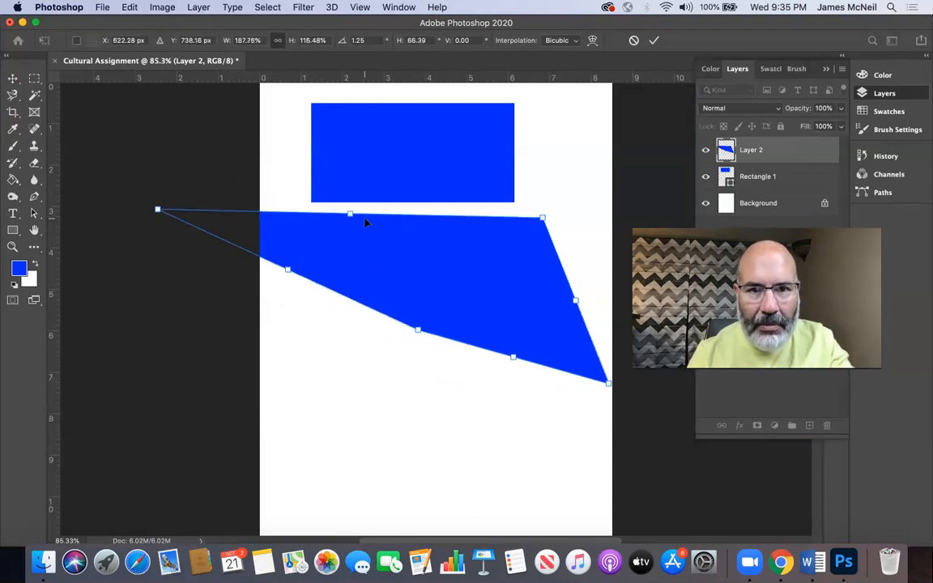
{"action": "left_click_drag", "start_coordinate": [354, 215], "coordinate": [352, 168]}
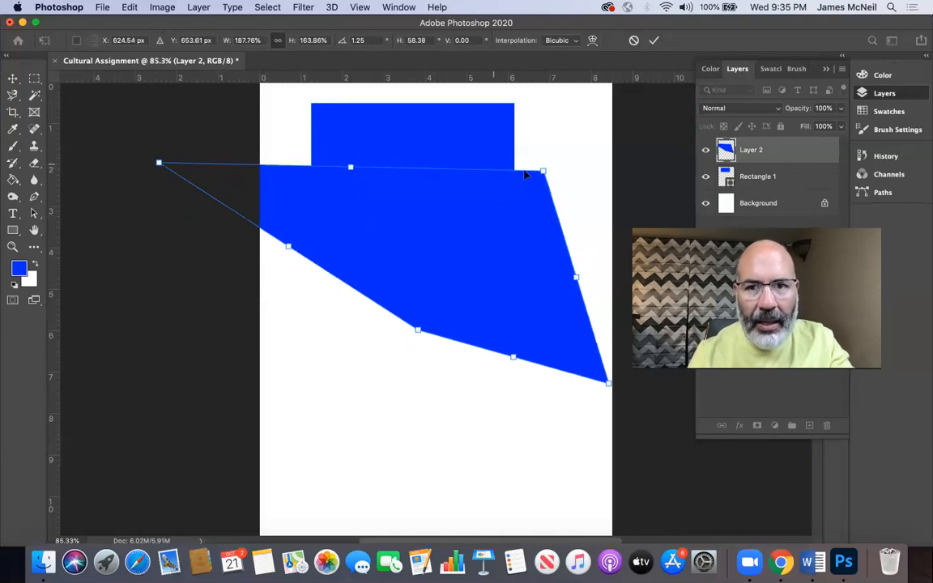
{"action": "left_click_drag", "start_coordinate": [544, 173], "coordinate": [419, 300]}
{"action": "left_click_drag", "start_coordinate": [387, 365], "coordinate": [476, 190]}
{"action": "left_click_drag", "start_coordinate": [417, 332], "coordinate": [234, 411]}
{"action": "left_click_drag", "start_coordinate": [606, 383], "coordinate": [660, 171]}
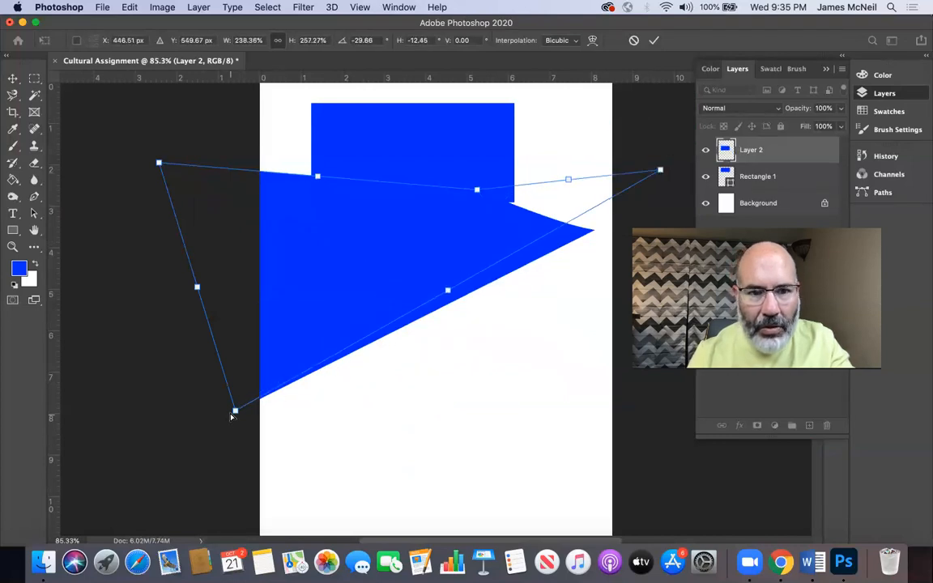
{"action": "left_click_drag", "start_coordinate": [235, 411], "coordinate": [294, 471]}
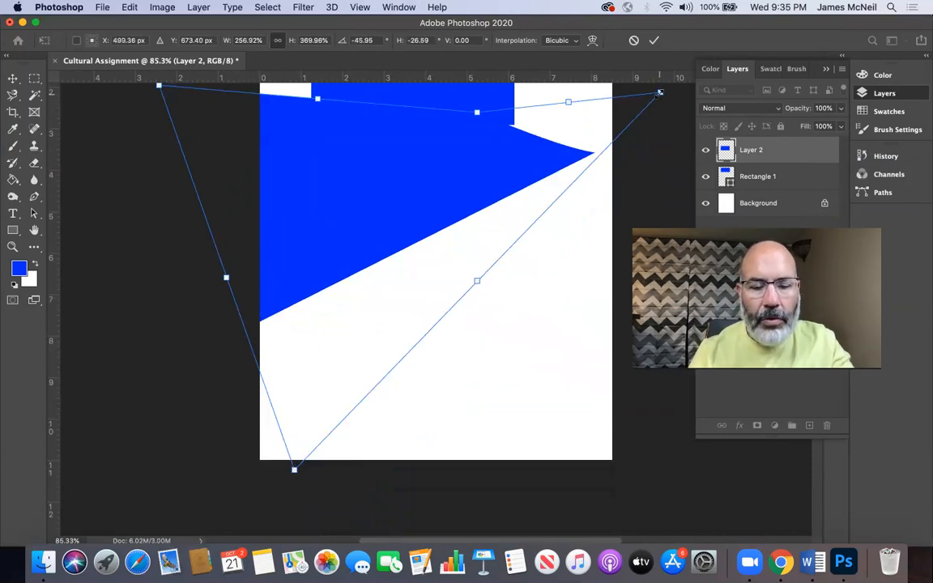
{"action": "left_click_drag", "start_coordinate": [637, 99], "coordinate": [533, 132]}
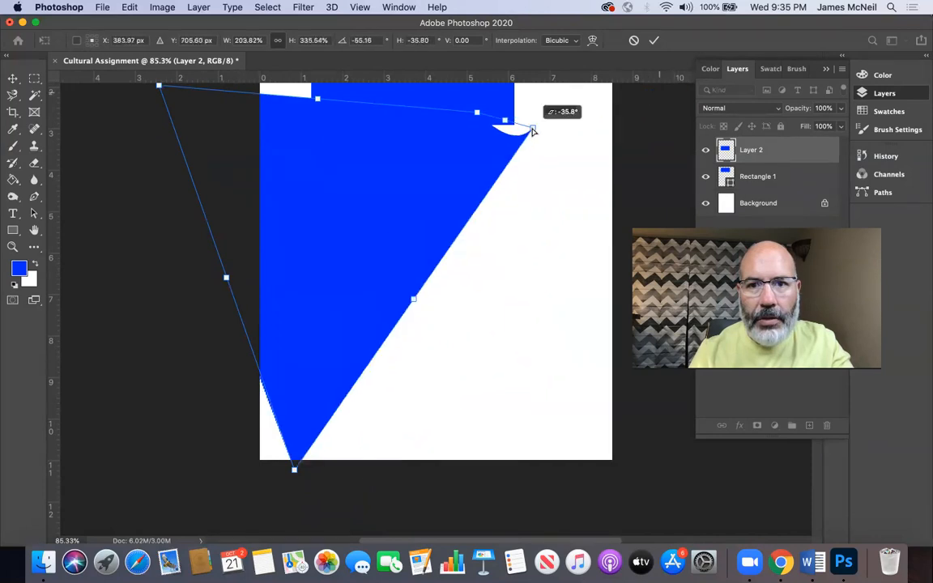
{"action": "left_click_drag", "start_coordinate": [565, 166], "coordinate": [931, 241]}
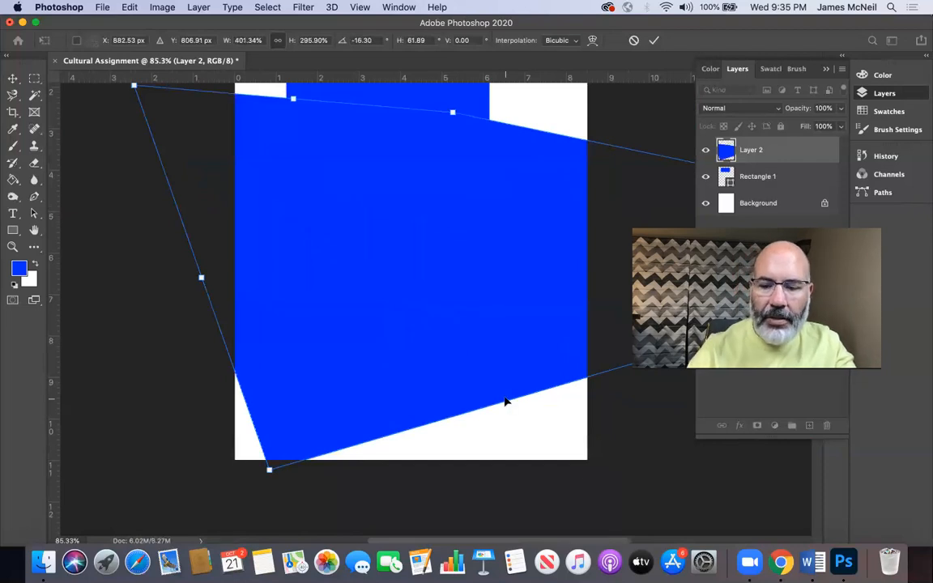
{"action": "key", "text": "Return"}
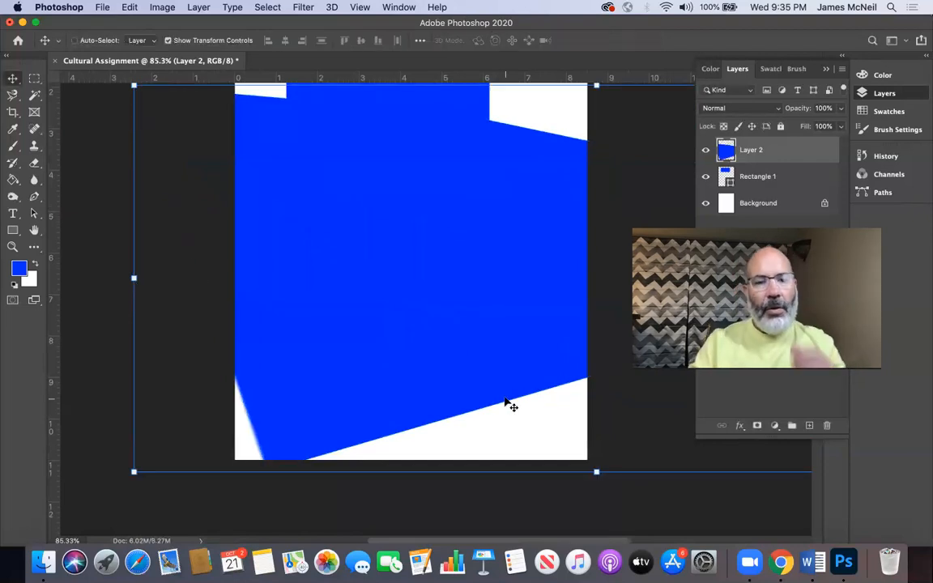
Step: Magnify the distorted block's slanted edge near the page's lower-left corner, fit the page back on screen, and undo the transformation
{"action": "left_click", "coordinate": [12, 246]}
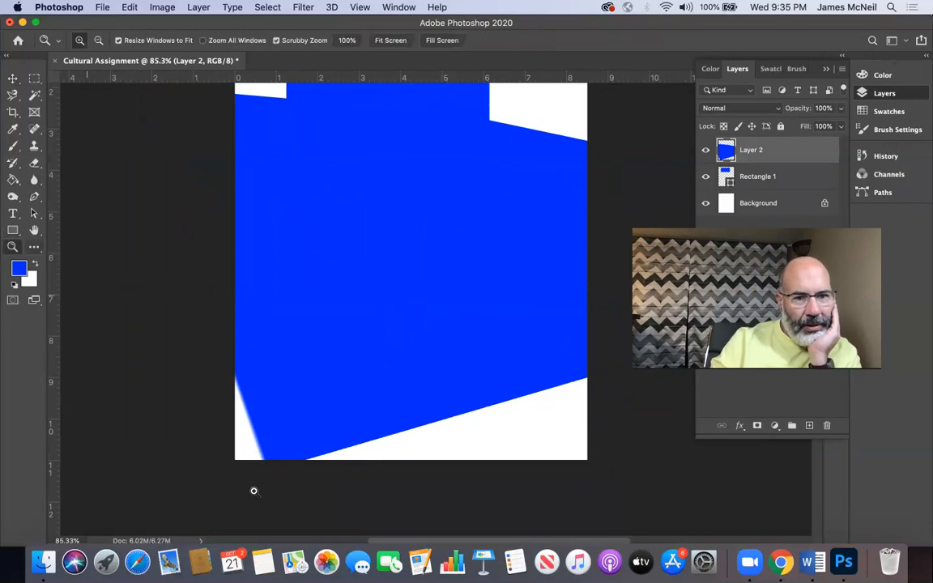
{"action": "left_click_drag", "start_coordinate": [240, 416], "coordinate": [348, 493]}
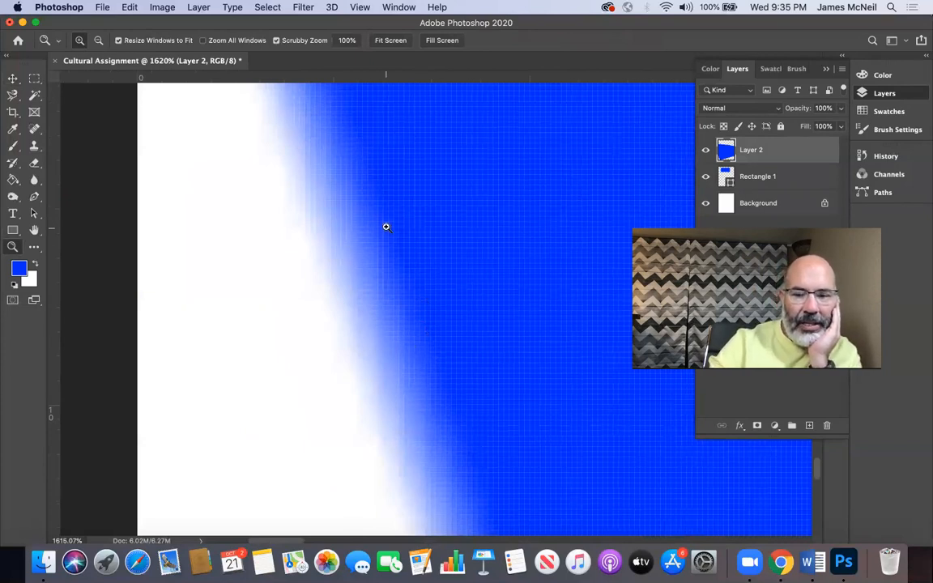
{"action": "key", "text": "super+0"}
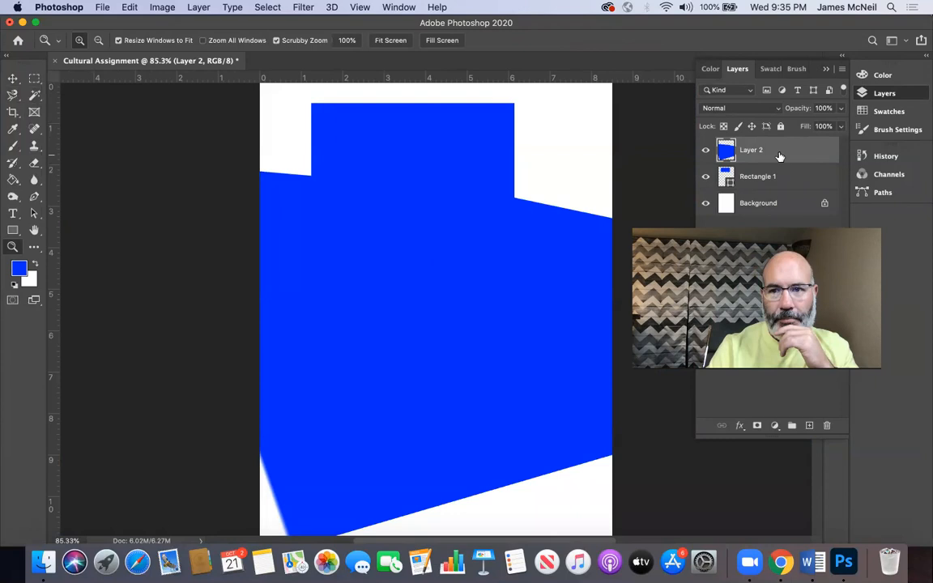
{"action": "key", "text": "super+z"}
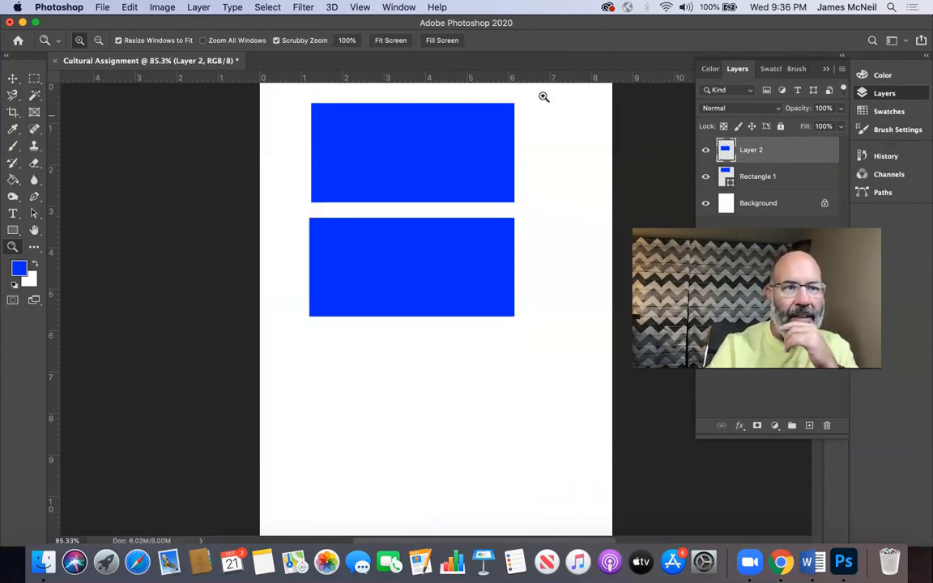
Step: Select the Rectangle 1 shape, stretch and skew it to about 593% width and 308% height beyond the page's right edge, and apply the transformation
{"action": "left_click", "coordinate": [8, 82]}
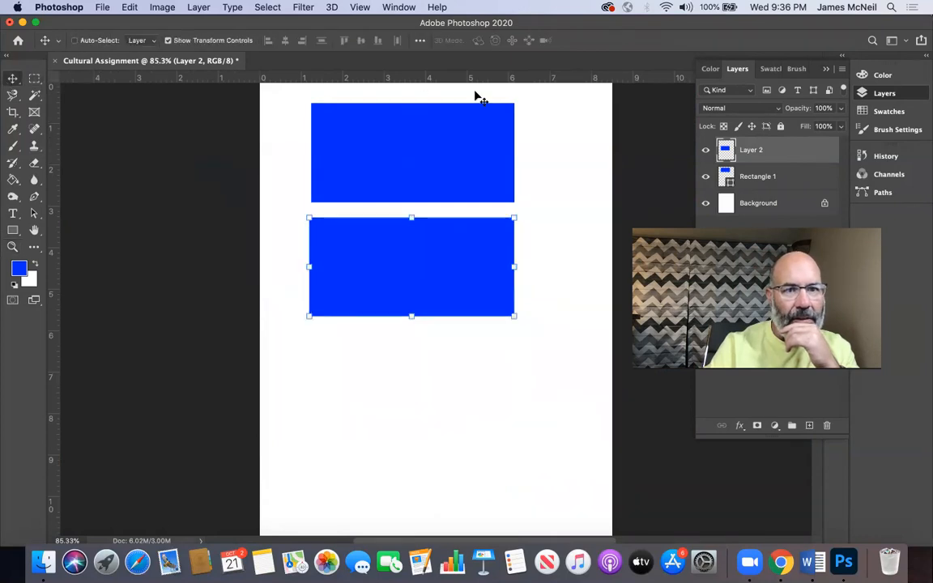
{"action": "right_click", "coordinate": [450, 145]}
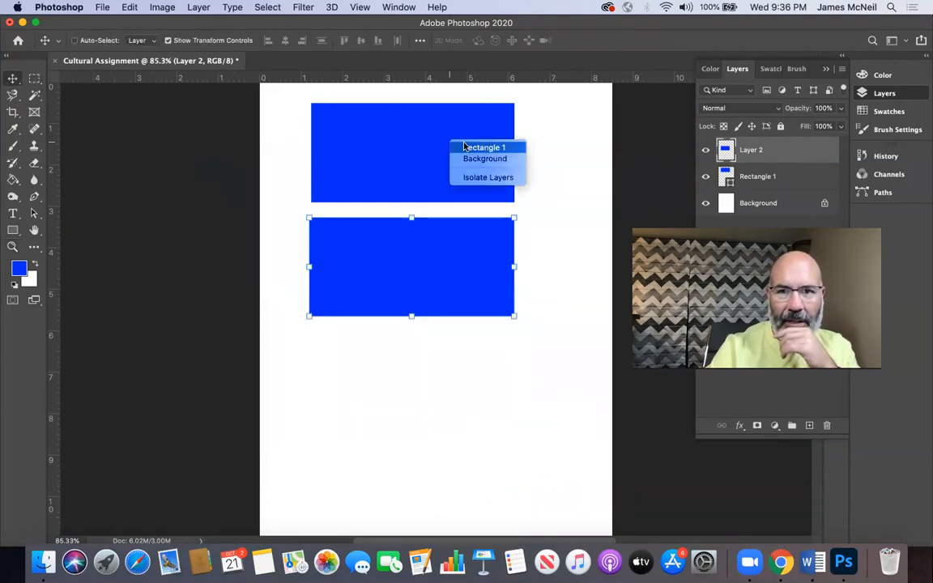
{"action": "left_click", "coordinate": [467, 148]}
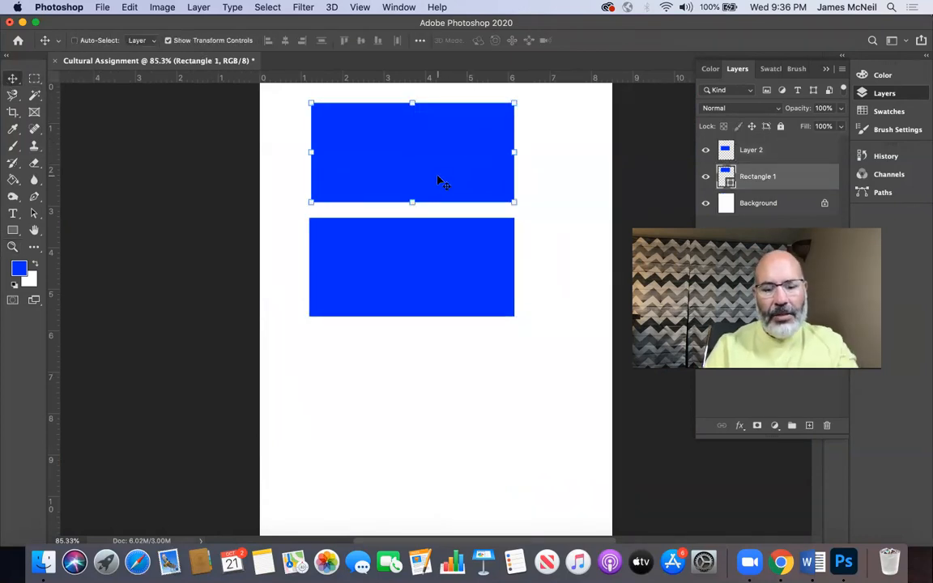
{"action": "left_click_drag", "start_coordinate": [413, 202], "coordinate": [565, 333]}
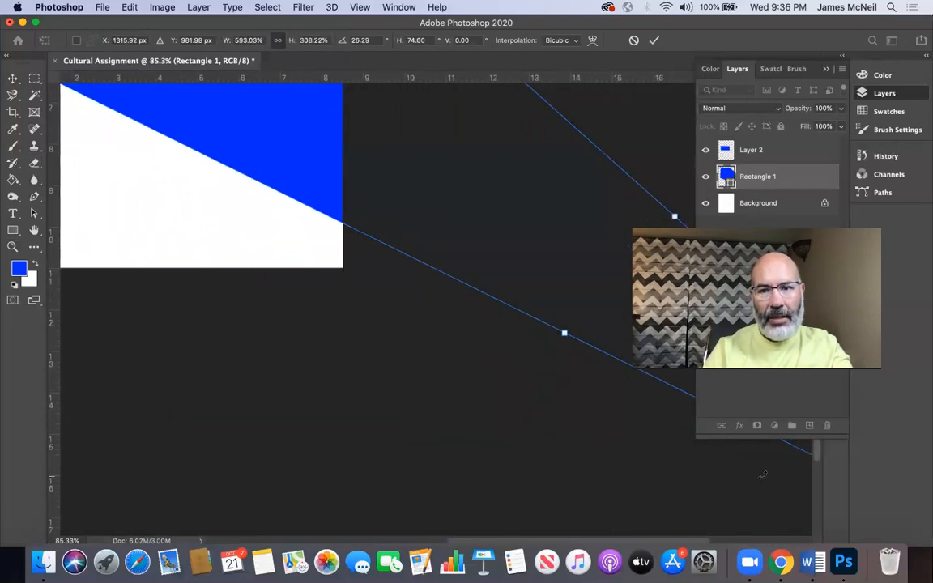
{"action": "scroll", "coordinate": [360, 391], "scroll_direction": "up", "scroll_amount": 10}
{"action": "scroll", "coordinate": [359, 391], "scroll_direction": "left", "scroll_amount": 6}
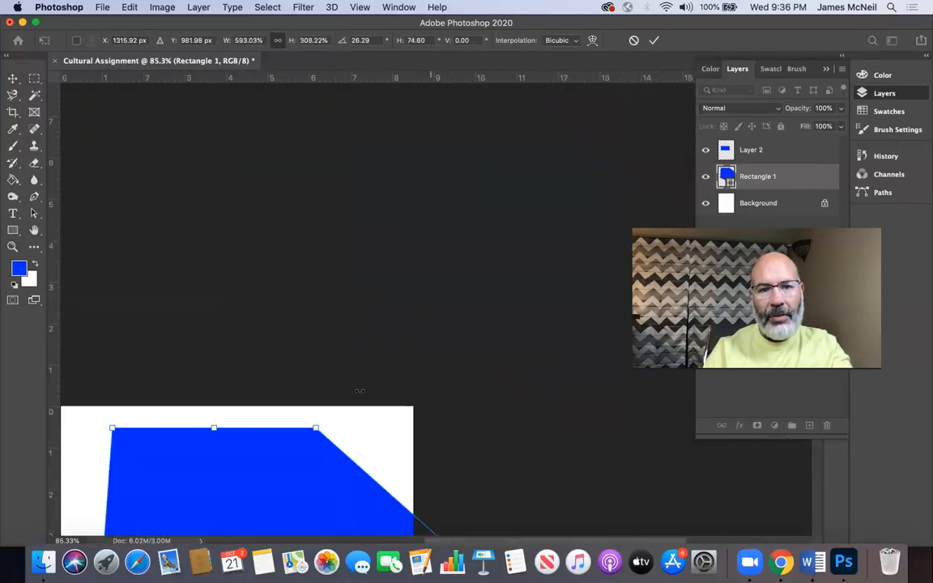
{"action": "scroll", "coordinate": [360, 391], "scroll_direction": "down", "scroll_amount": 4}
{"action": "scroll", "coordinate": [360, 391], "scroll_direction": "right", "scroll_amount": 1}
{"action": "scroll", "coordinate": [359, 391], "scroll_direction": "down", "scroll_amount": 3}
{"action": "scroll", "coordinate": [359, 391], "scroll_direction": "left", "scroll_amount": 3}
{"action": "scroll", "coordinate": [359, 391], "scroll_direction": "up", "scroll_amount": 1}
{"action": "scroll", "coordinate": [360, 391], "scroll_direction": "right", "scroll_amount": 1}
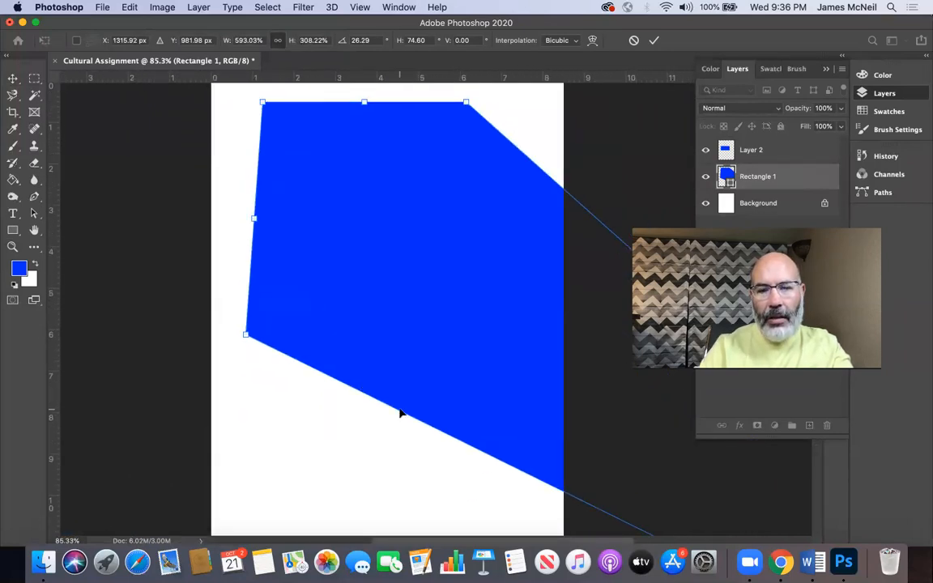
{"action": "key", "text": "Return"}
Step: Magnify the distorted rectangle's slanted lower edge to examine its pixels, and undo the transformation
{"action": "left_click", "coordinate": [13, 247]}
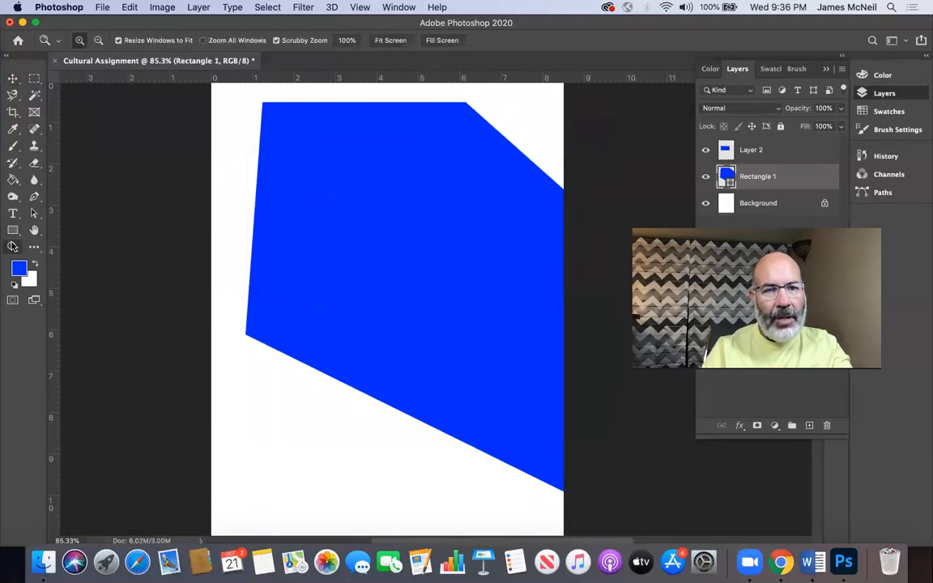
{"action": "left_click_drag", "start_coordinate": [298, 349], "coordinate": [396, 546]}
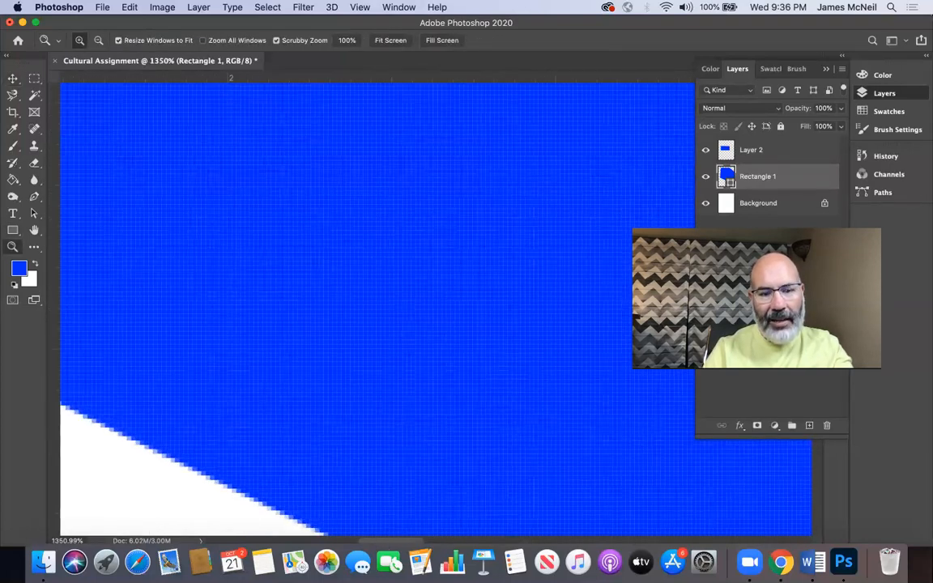
{"action": "scroll", "coordinate": [456, 396], "scroll_direction": "down", "scroll_amount": 1}
{"action": "scroll", "coordinate": [457, 397], "scroll_direction": "down", "scroll_amount": 4}
{"action": "scroll", "coordinate": [456, 396], "scroll_direction": "left", "scroll_amount": 2}
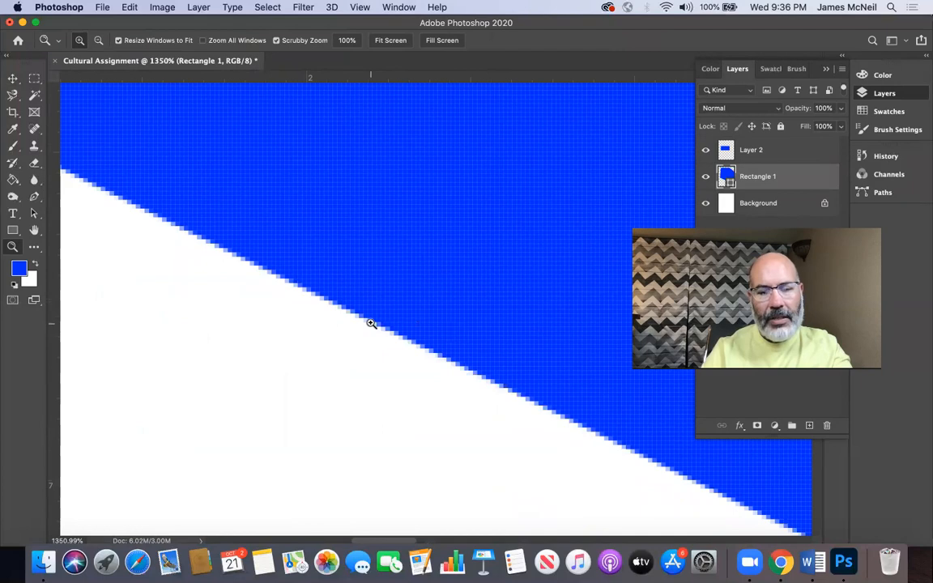
{"action": "scroll", "coordinate": [370, 327], "scroll_direction": "down", "scroll_amount": 10}
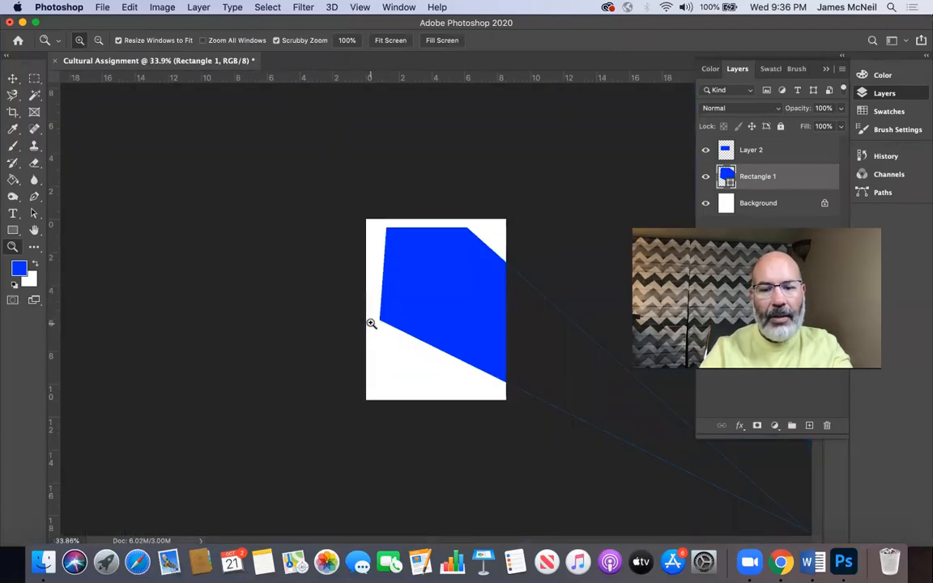
{"action": "key", "text": "super+z"}
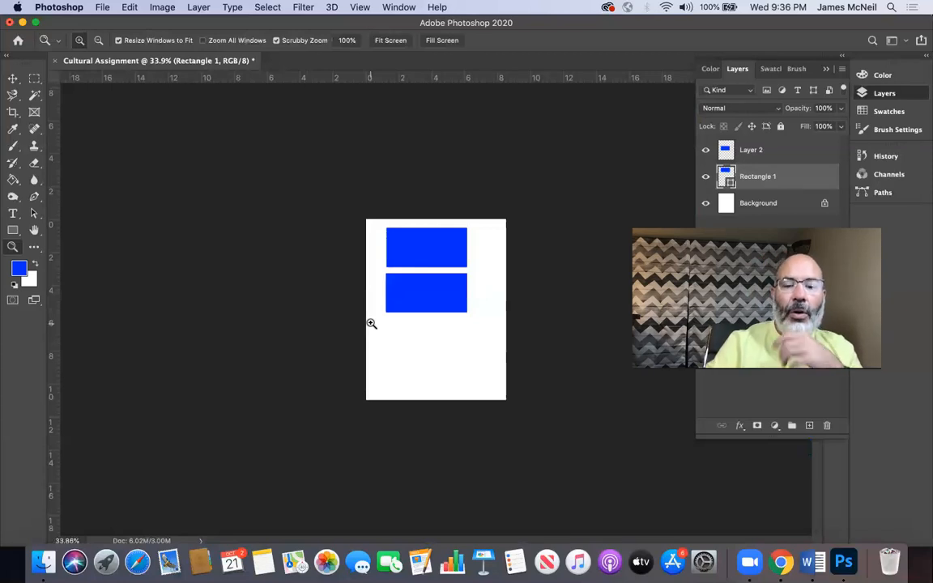
Step: Scale the upper Rectangle 1 block proportionally to about 82% and place it directly above the lower block, aligned with its left edge
{"action": "key", "text": "super+plus"}
{"action": "key", "text": "super+minus"}
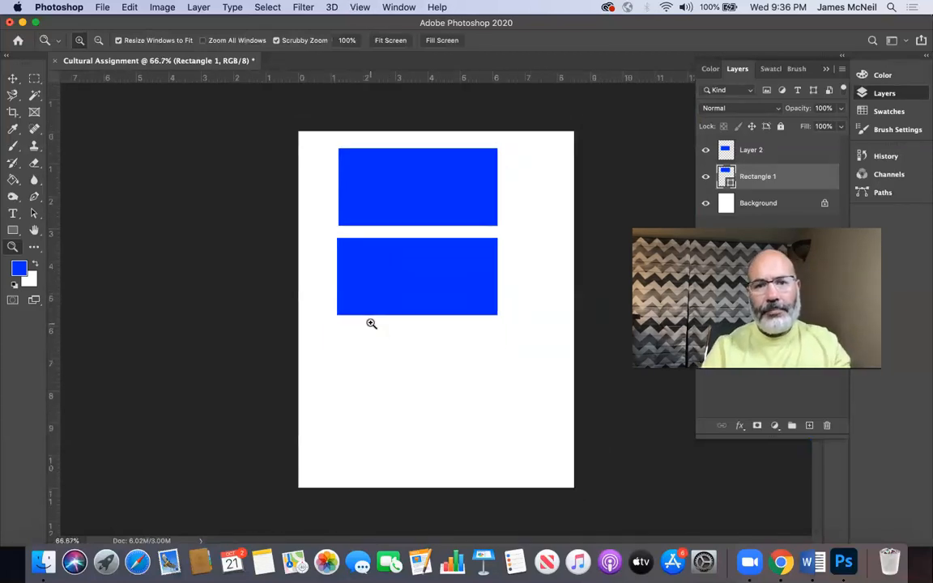
{"action": "left_click", "coordinate": [13, 80]}
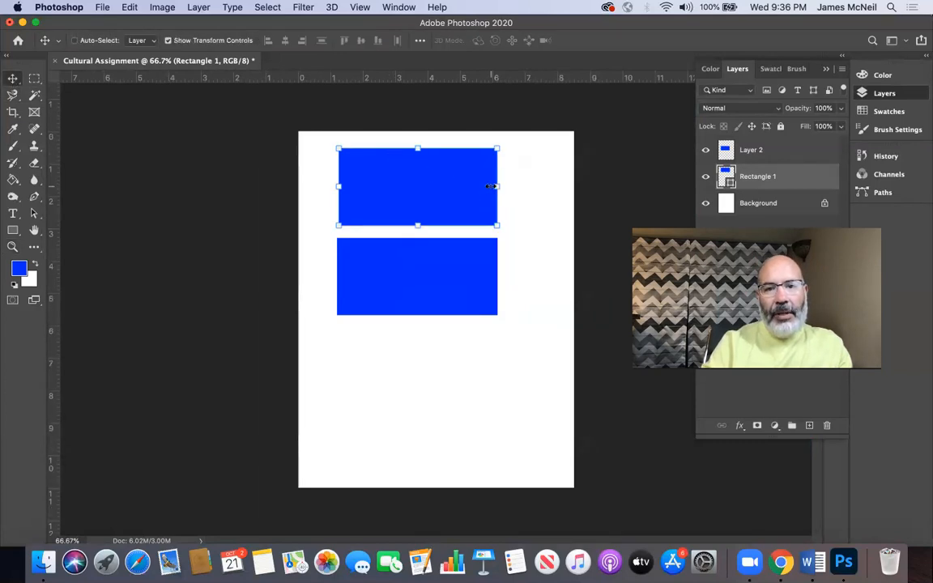
{"action": "left_click_drag", "start_coordinate": [413, 144], "coordinate": [431, 153]}
{"action": "left_click_drag", "start_coordinate": [434, 7], "coordinate": [337, 201]}
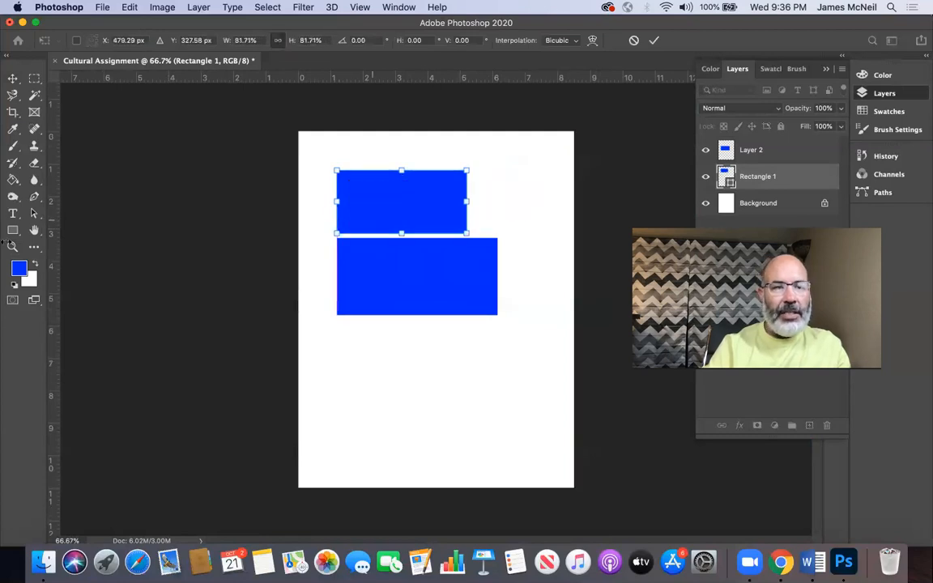
Step: Paint two white dots and a larger blob on Layer 2's lower block with the Brush at 24% opacity
{"action": "left_click", "coordinate": [13, 146]}
{"action": "key", "text": "x"}
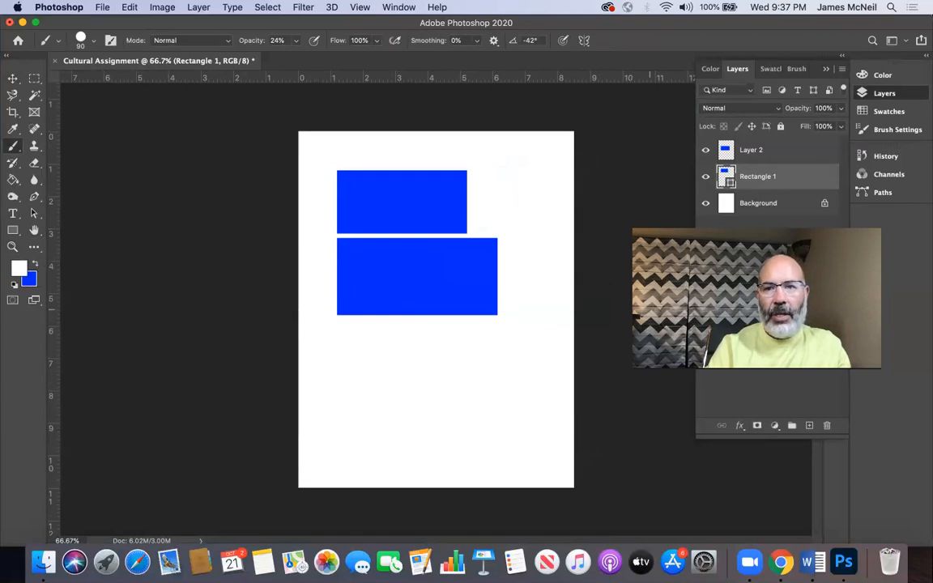
{"action": "left_click", "coordinate": [765, 156]}
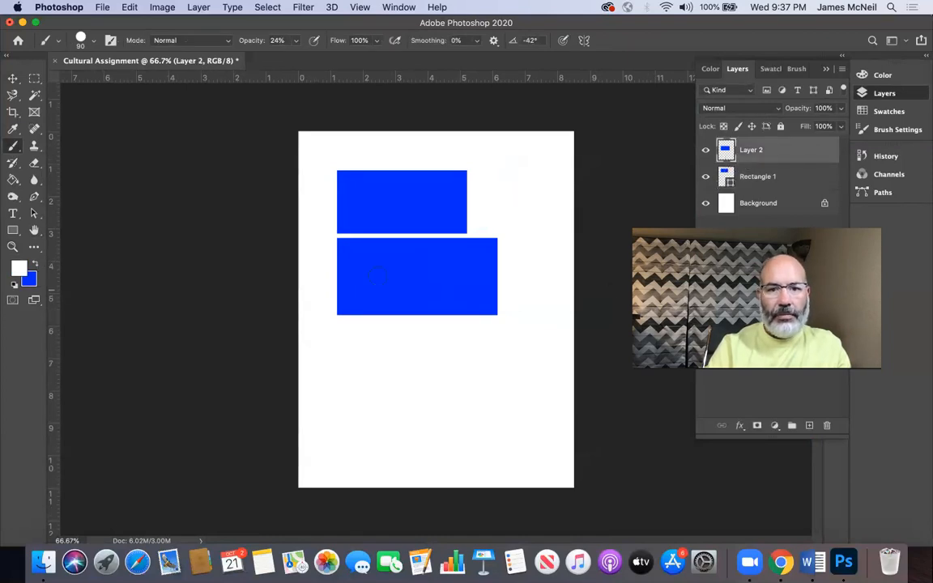
{"action": "left_click", "coordinate": [780, 177]}
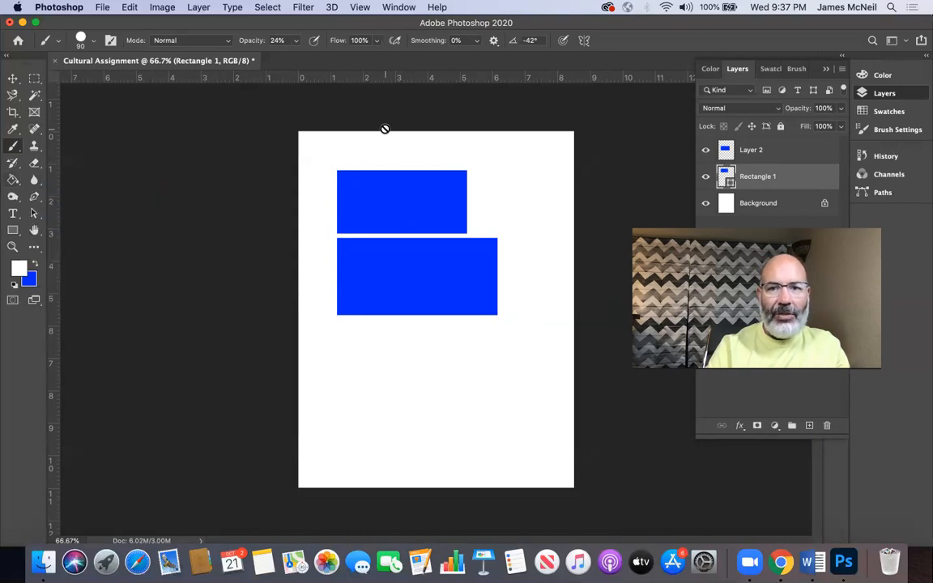
{"action": "left_click", "coordinate": [793, 157]}
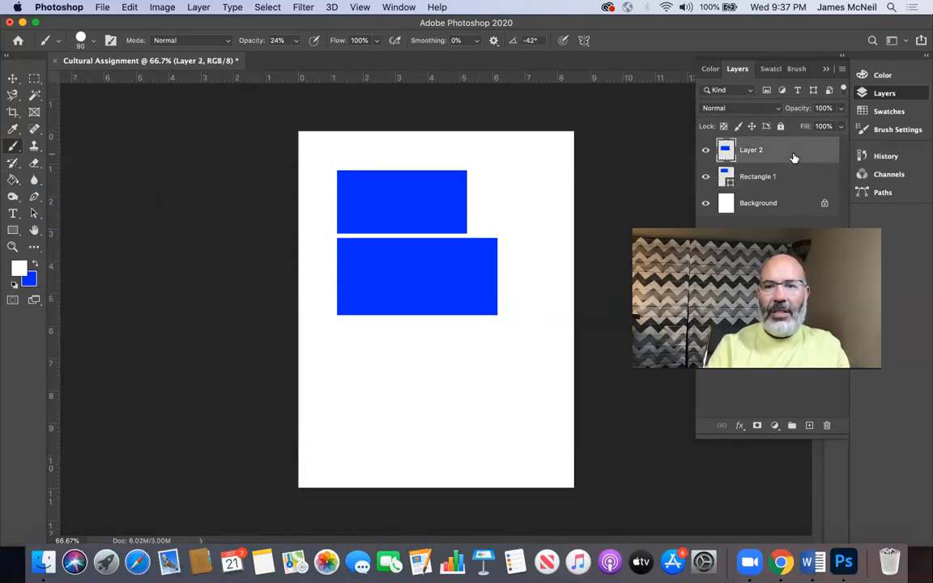
{"action": "left_click", "coordinate": [357, 268]}
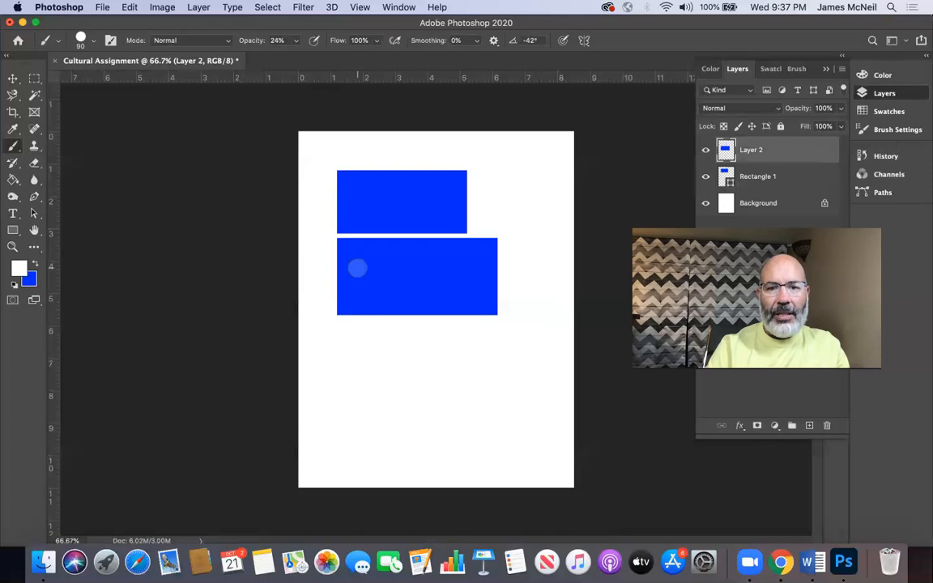
{"action": "mouse_move", "coordinate": [400, 294]}
{"action": "left_mouse_down"}
{"action": "mouse_move", "coordinate": [394, 270]}
{"action": "mouse_move", "coordinate": [416, 298]}
{"action": "mouse_move", "coordinate": [404, 280]}
{"action": "left_mouse_up"}
{"action": "left_click", "coordinate": [454, 273]}
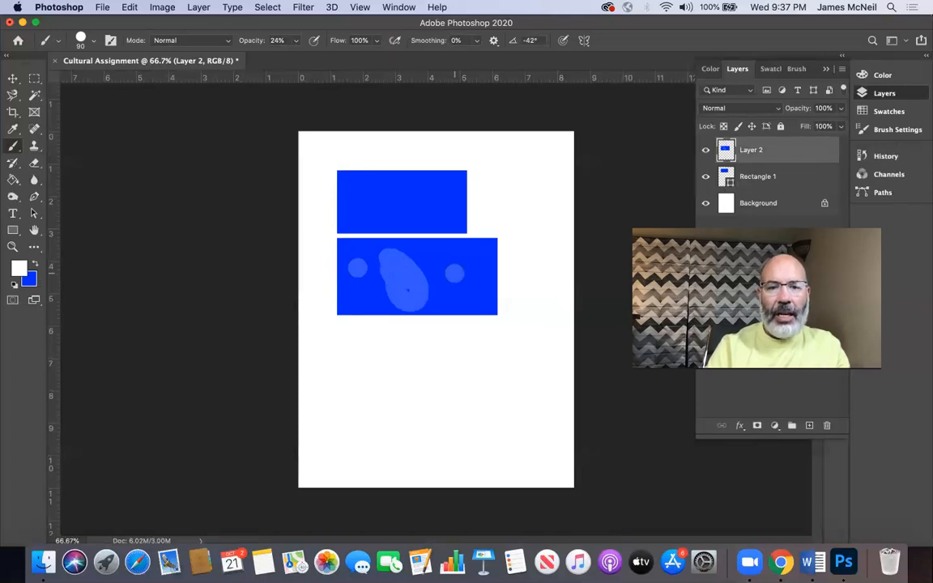
Step: Place trial horizontal text over the lower block, and delete its text layer
{"action": "left_click", "coordinate": [13, 213]}
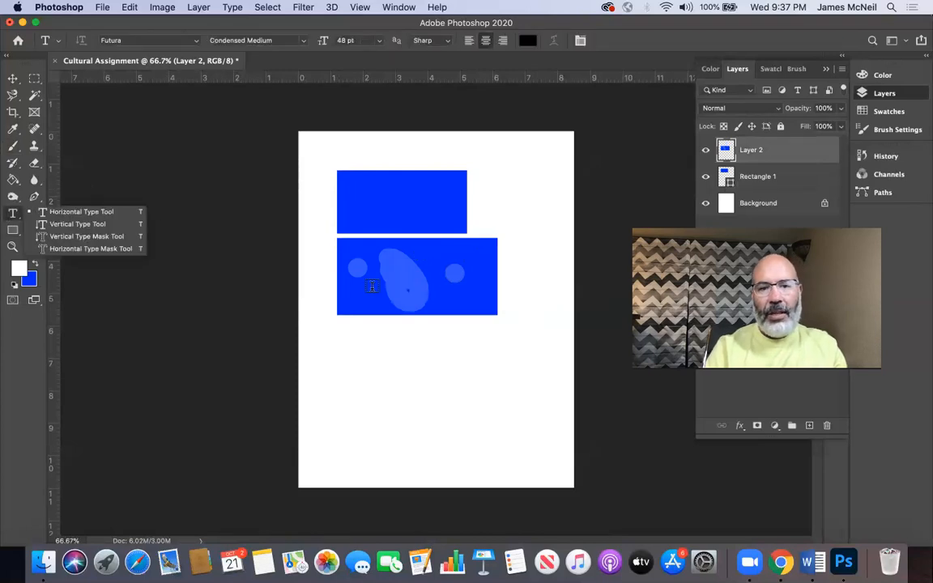
{"action": "left_click", "coordinate": [371, 286]}
{"action": "type", "text": "lckjbdcvkbad"}
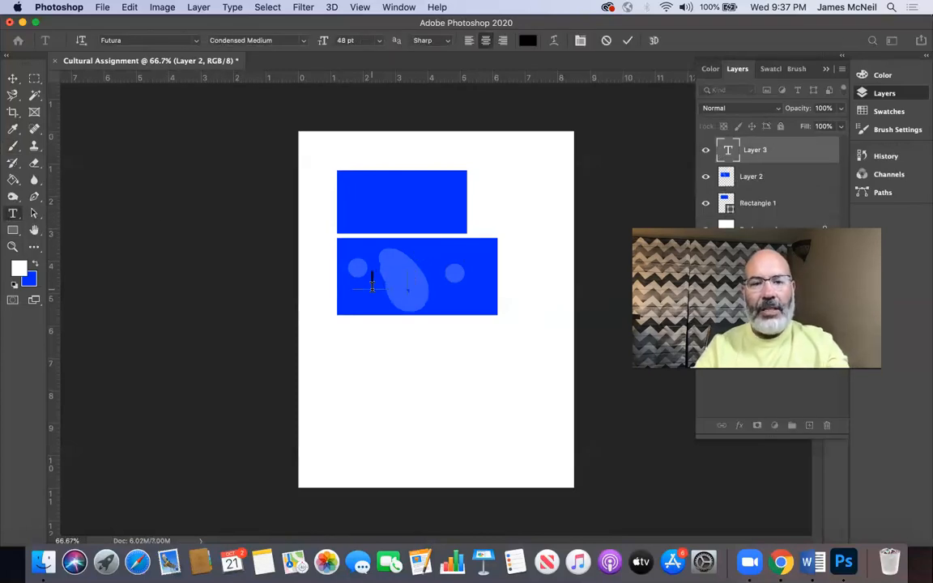
{"action": "key", "text": "BackSpace"}
{"action": "key", "text": "BackSpace"}
{"action": "key", "text": "BackSpace"}
{"action": "key", "text": "BackSpace"}
{"action": "key", "text": "BackSpace"}
{"action": "key", "text": "BackSpace"}
{"action": "key", "text": "BackSpace"}
{"action": "key", "text": "BackSpace"}
{"action": "key", "text": "BackSpace"}
{"action": "key", "text": "BackSpace"}
{"action": "key", "text": "BackSpace"}
{"action": "key", "text": "BackSpace"}
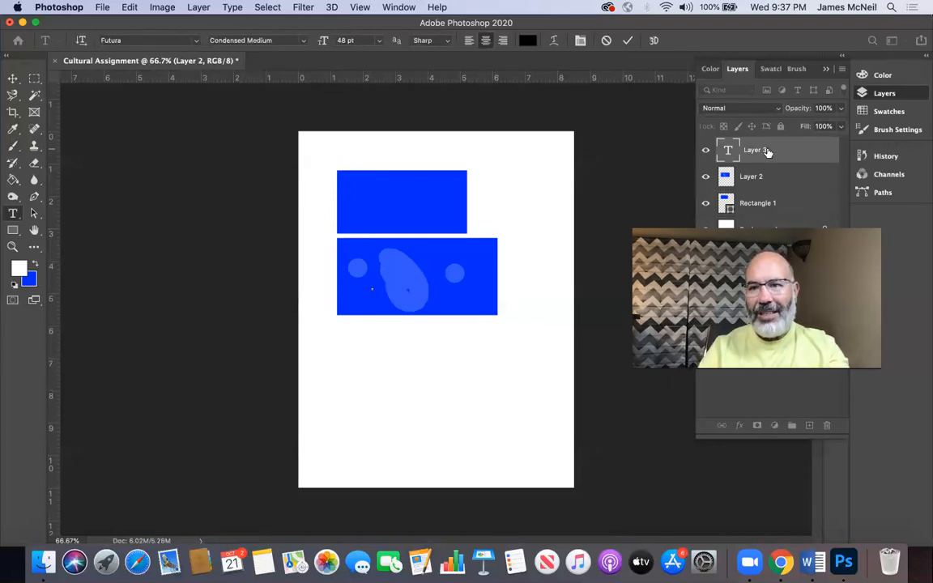
{"action": "left_click_drag", "start_coordinate": [775, 154], "coordinate": [829, 425]}
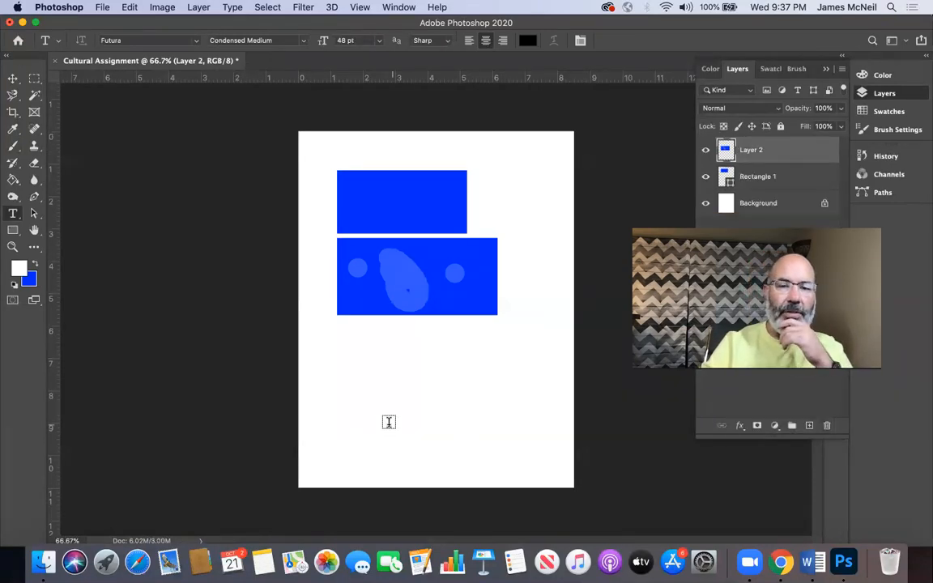
Step: Add a first name as a line of 48 pt text in the lower part of the page, and select the text
{"action": "left_click", "coordinate": [389, 420]}
{"action": "type", "text": "James"}
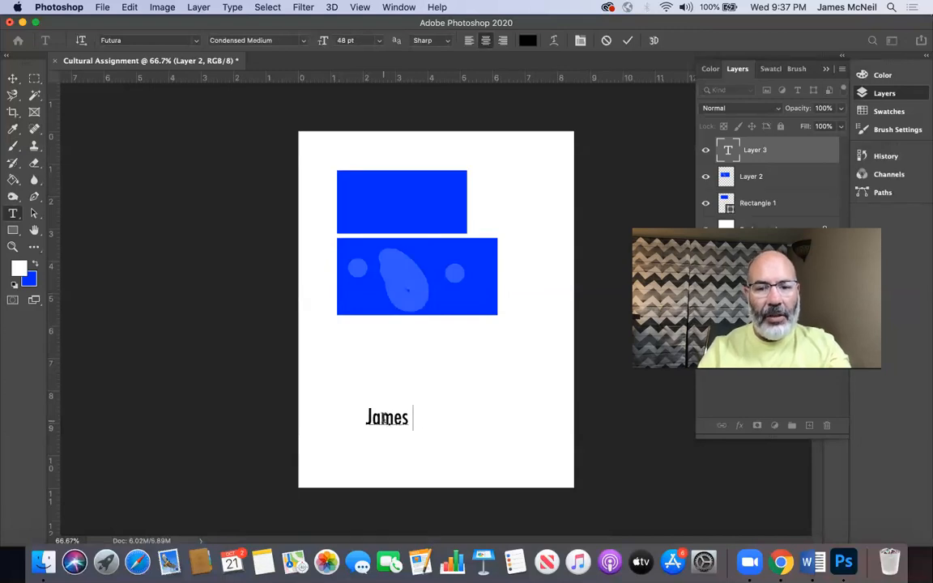
{"action": "double_click", "coordinate": [384, 418]}
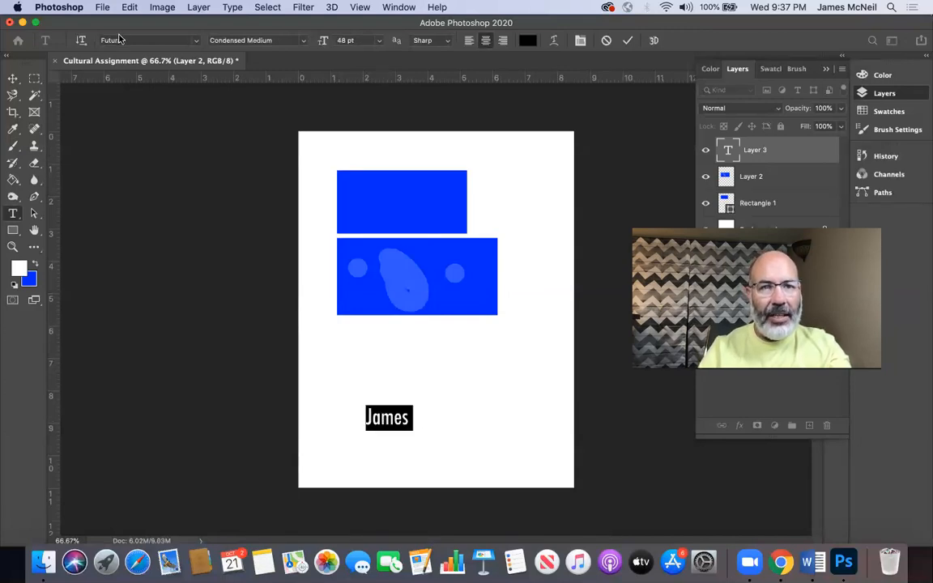
Step: Try fonts such as Arial, Brush Script MT and American Typewriter on the name, and apply Avenir Next Condensed
{"action": "left_click", "coordinate": [124, 40]}
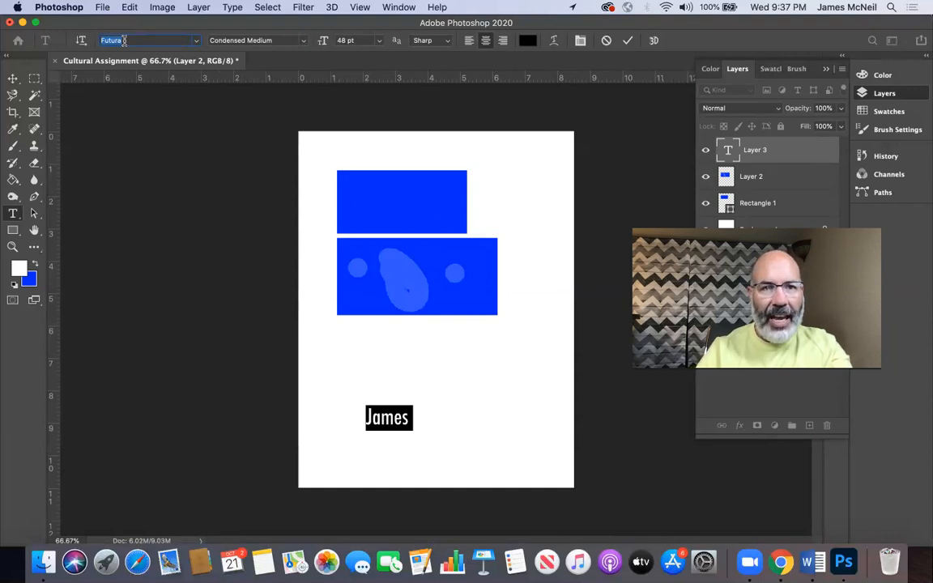
{"action": "key", "text": "Down"}
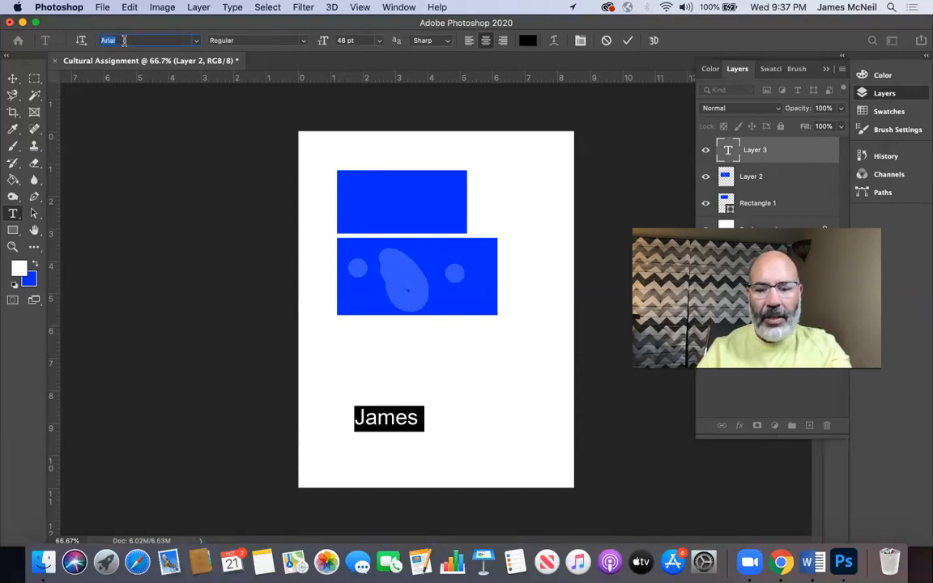
{"action": "key", "text": "Up"}
{"action": "key", "text": "Down"}
{"action": "key", "text": "Down"}
{"action": "key", "text": "Down"}
{"action": "key", "text": "Down"}
{"action": "key", "text": "Up"}
{"action": "key", "text": "Up"}
{"action": "key", "text": "Up"}
{"action": "key", "text": "Up"}
{"action": "key", "text": "Up"}
{"action": "key", "text": "Up"}
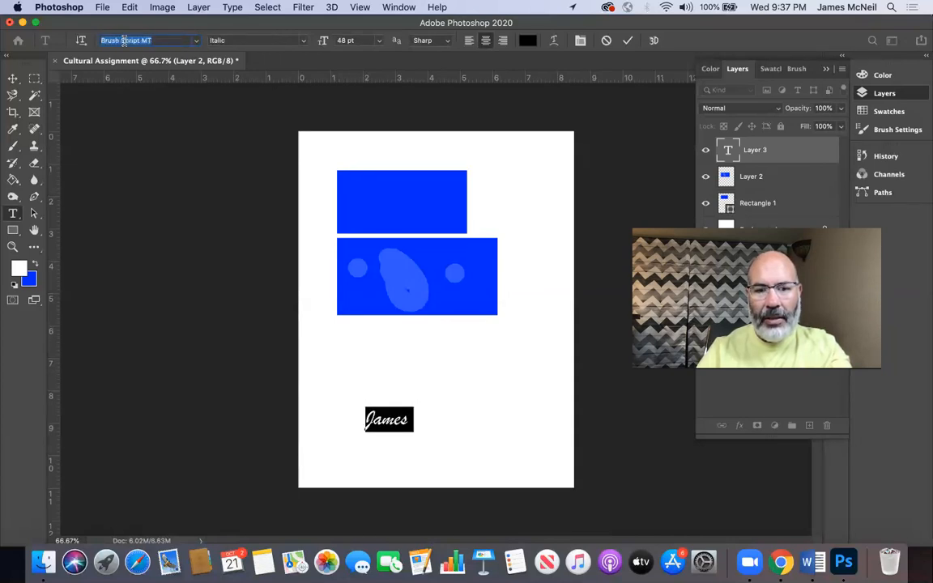
{"action": "key", "text": "Down"}
{"action": "key", "text": "Down"}
{"action": "key", "text": "Down"}
{"action": "key", "text": "Down"}
{"action": "key", "text": "Down"}
{"action": "key", "text": "Down"}
{"action": "key", "text": "Down"}
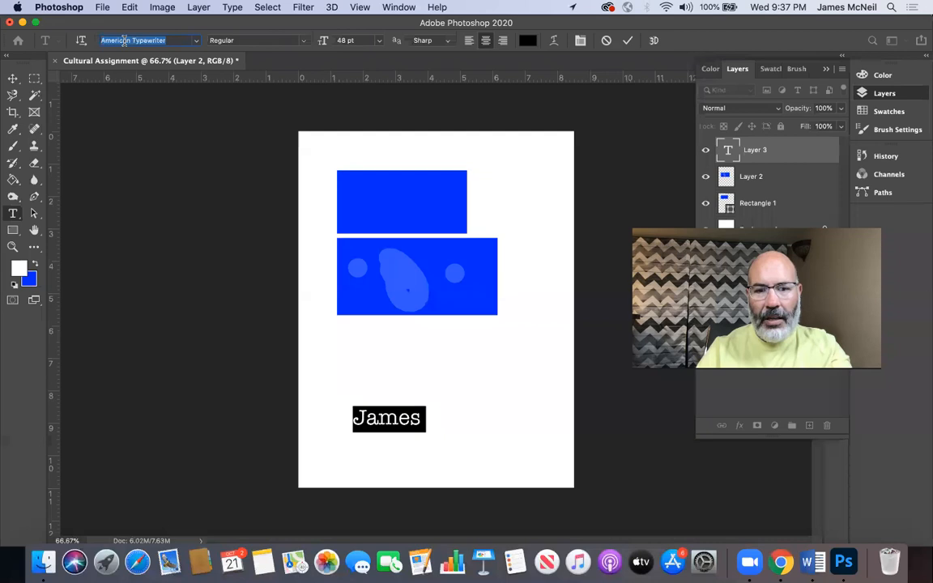
{"action": "key", "text": "Down"}
{"action": "key", "text": "Down"}
{"action": "key", "text": "Down"}
{"action": "key", "text": "Down"}
{"action": "key", "text": "Down"}
{"action": "key", "text": "Down"}
{"action": "key", "text": "Down"}
{"action": "key", "text": "Down"}
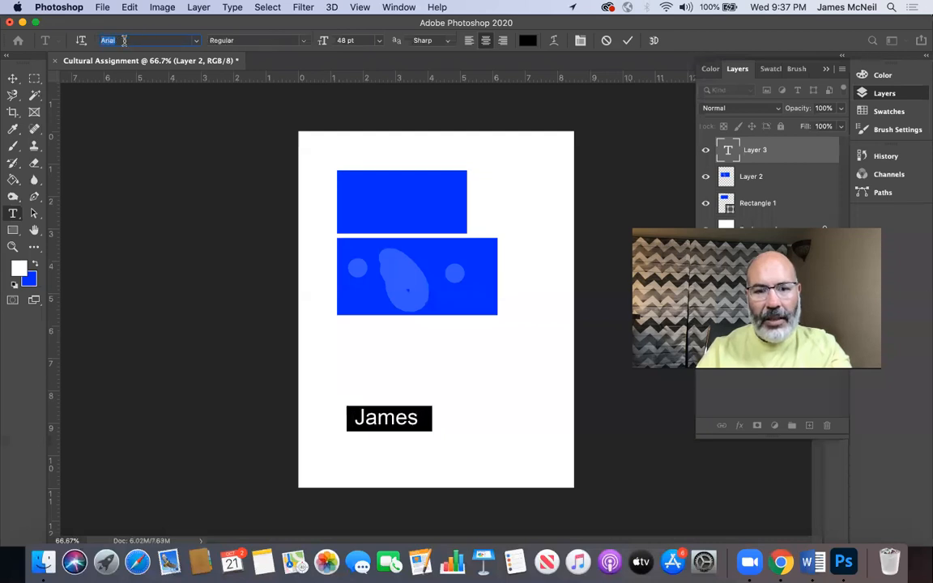
{"action": "key", "text": "Down"}
{"action": "key", "text": "Down"}
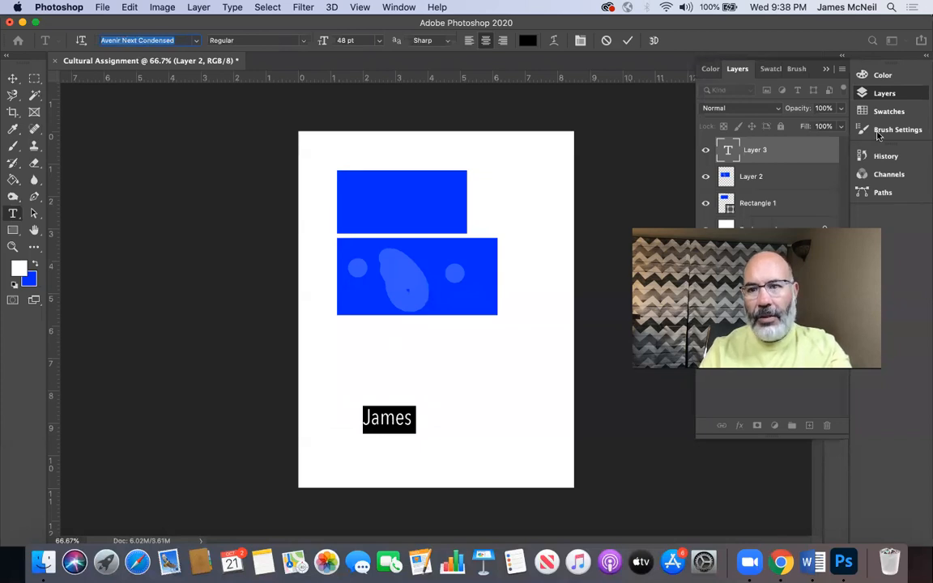
{"action": "left_click", "coordinate": [541, 350]}
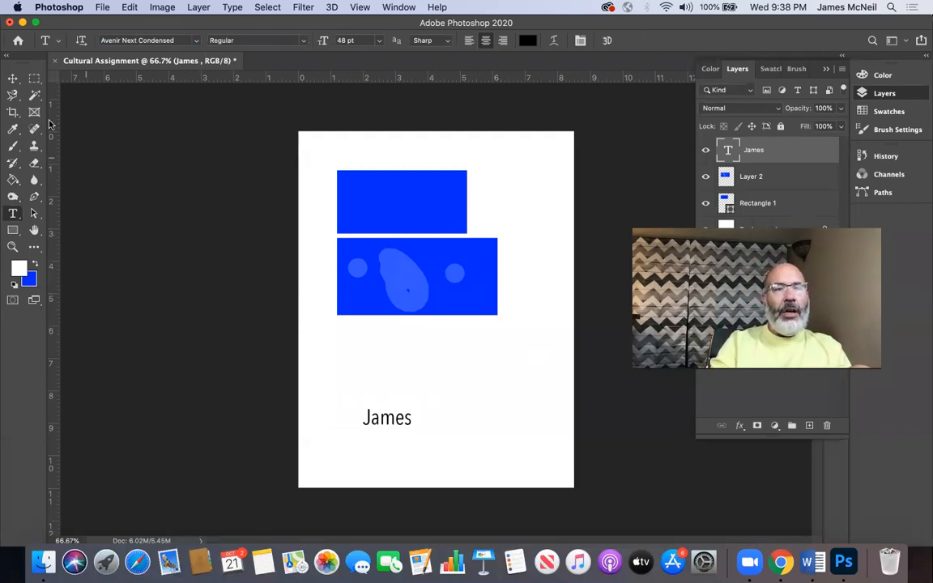
{"action": "left_click", "coordinate": [13, 79]}
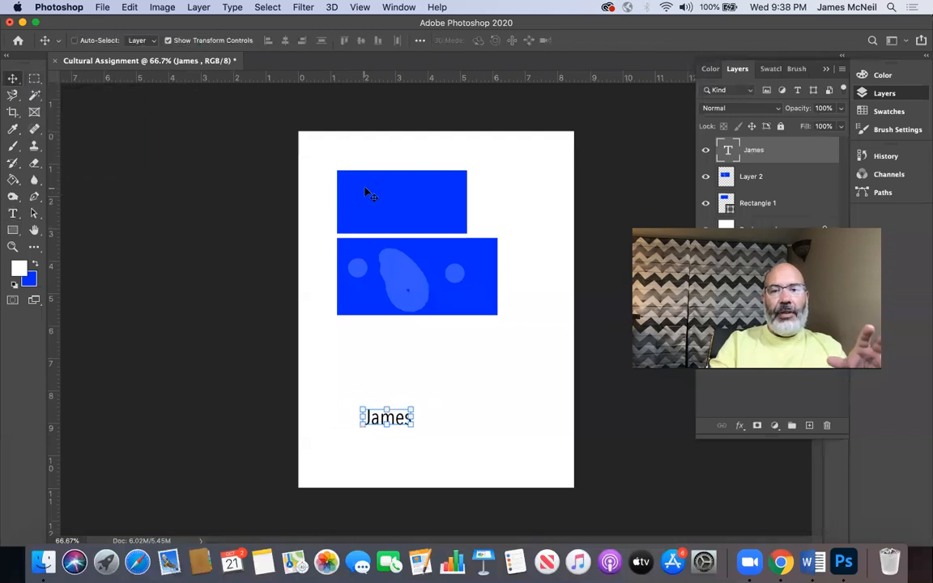
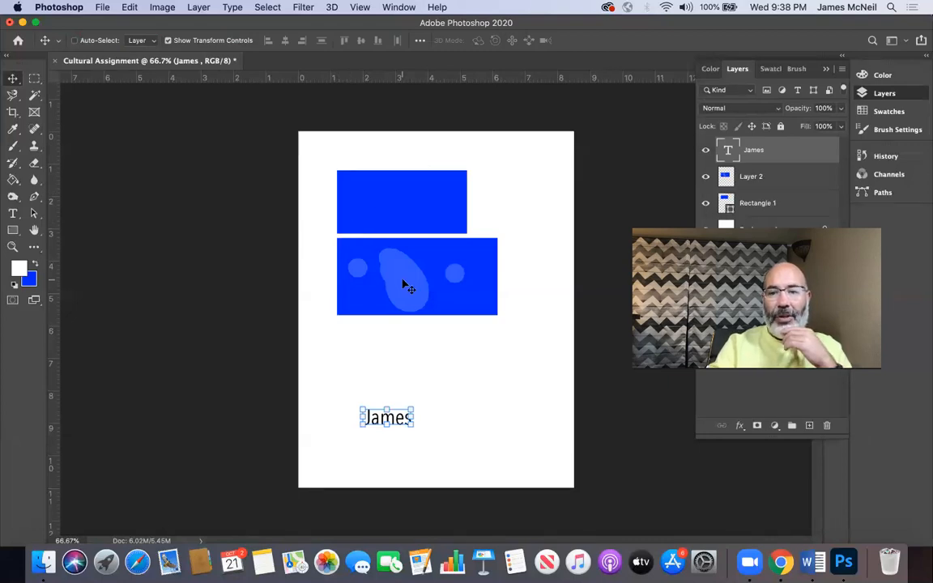
Step: On Layer 2, select the lower block's blue fill, the blob and each dot one at a time with the Magic Wand
{"action": "left_click", "coordinate": [36, 98]}
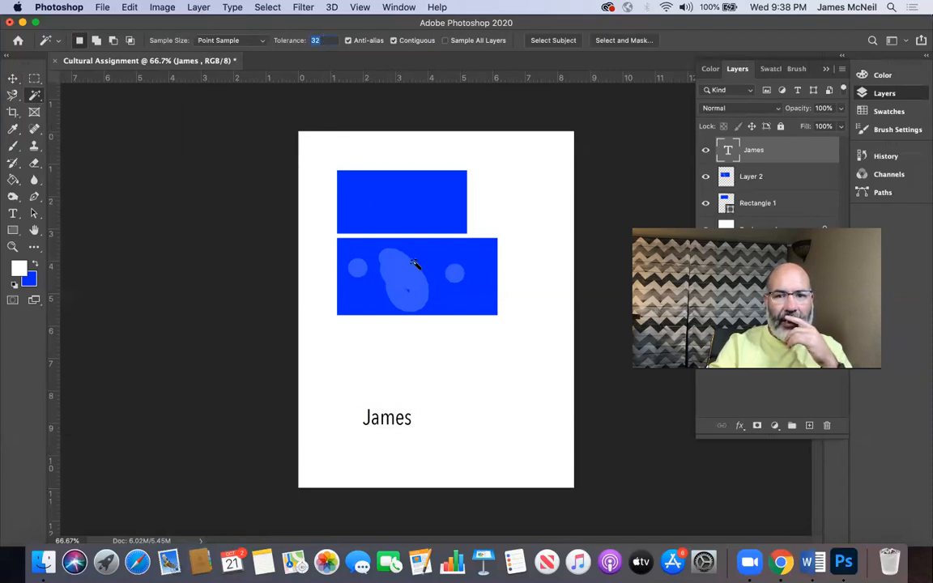
{"action": "left_click", "coordinate": [431, 262]}
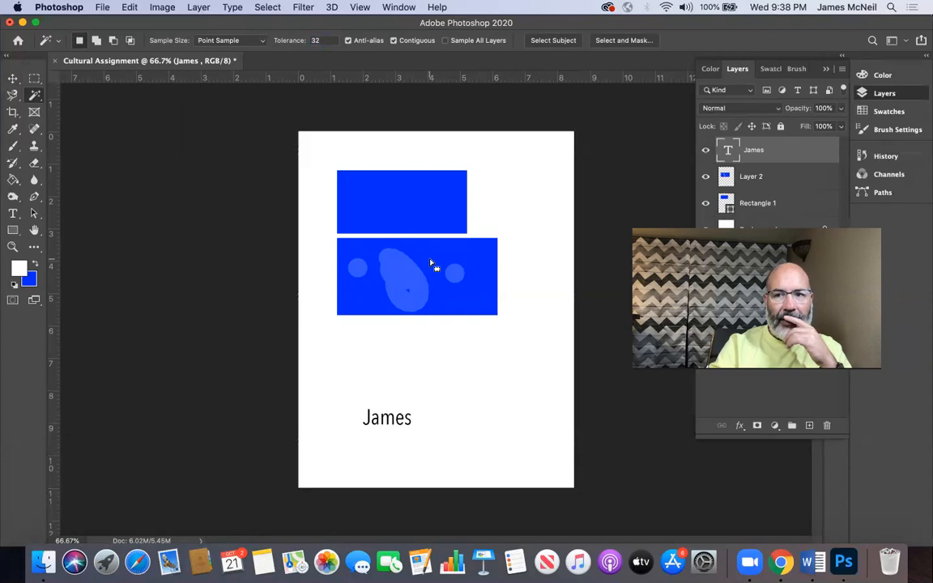
{"action": "left_click", "coordinate": [775, 177]}
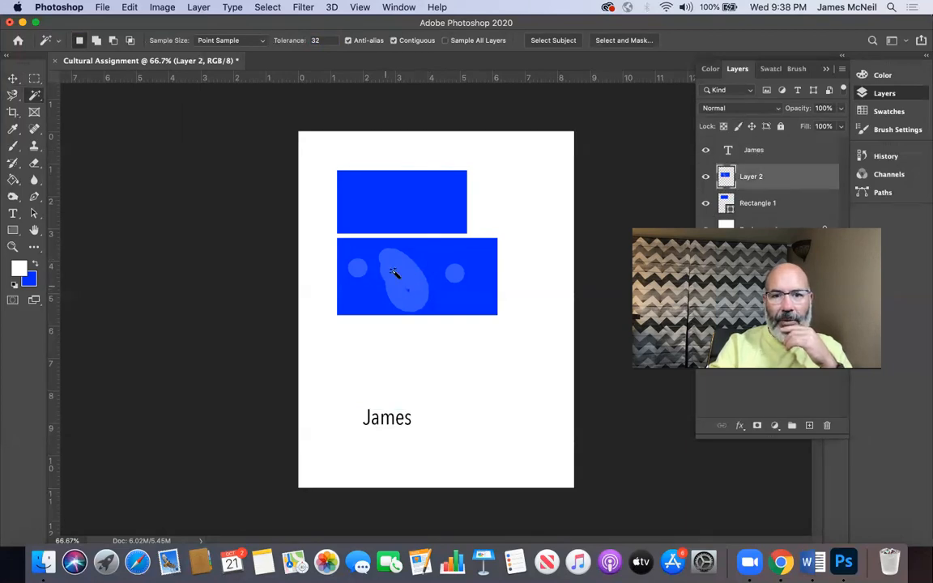
{"action": "left_click", "coordinate": [428, 261]}
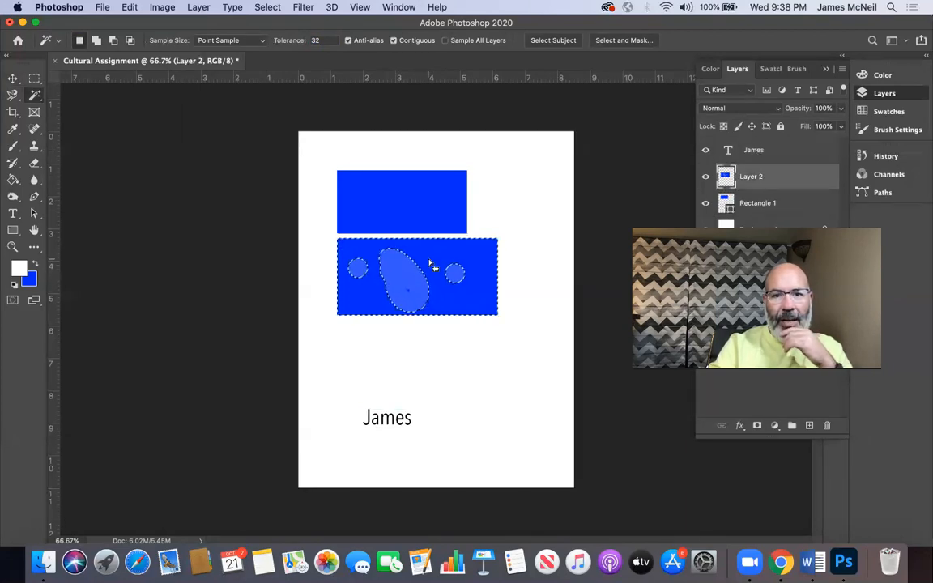
{"action": "left_click", "coordinate": [396, 270]}
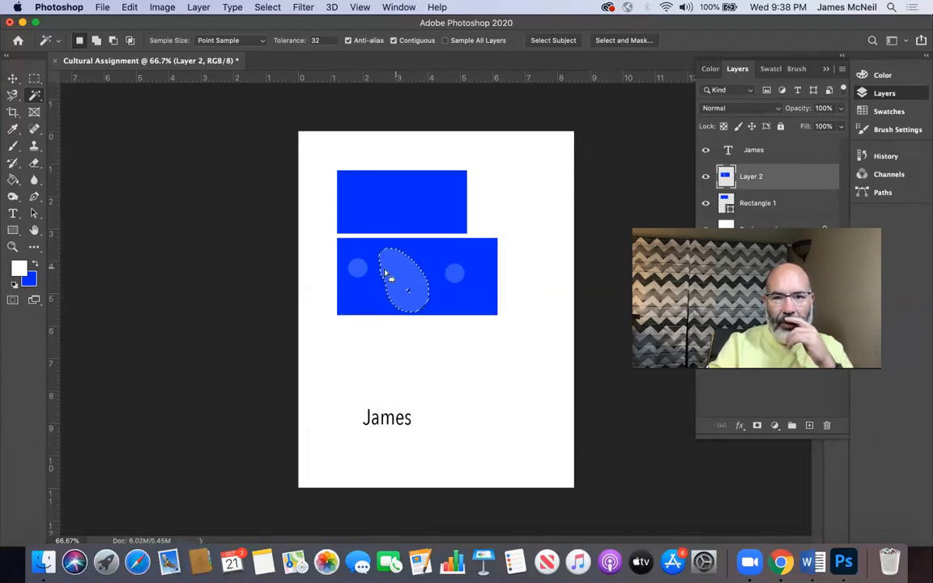
{"action": "left_click", "coordinate": [356, 269]}
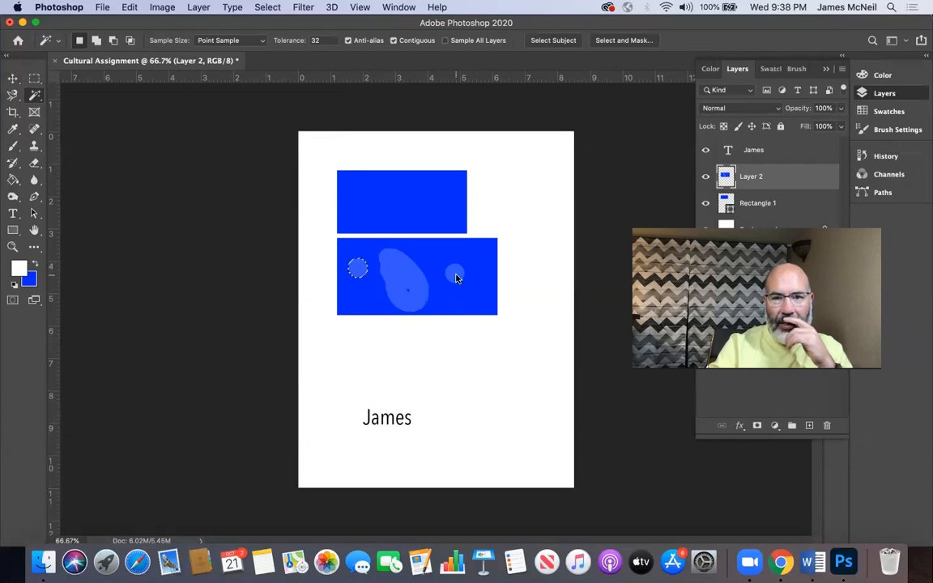
{"action": "left_click", "coordinate": [405, 275]}
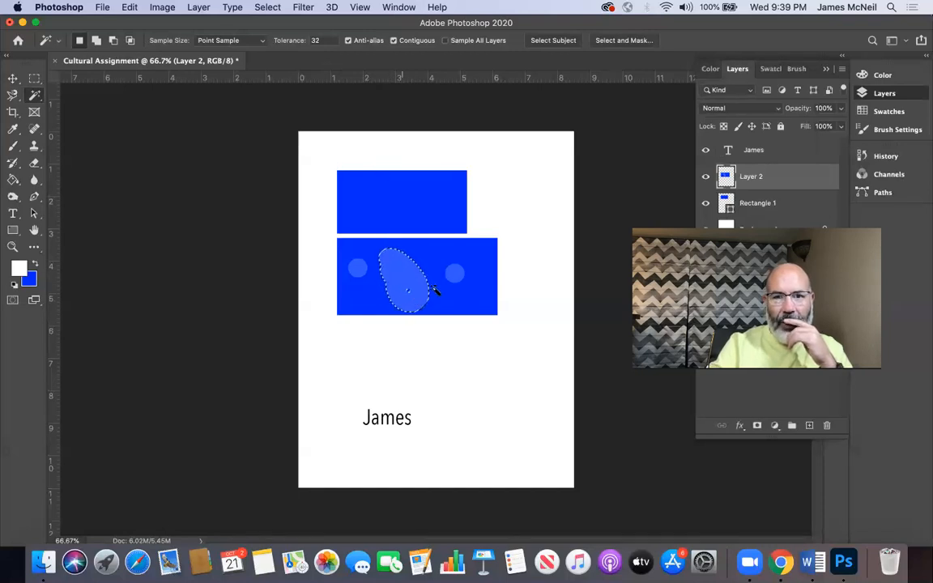
{"action": "left_click", "coordinate": [456, 276]}
Step: Turn off Contiguous for the Magic Wand, try it on different areas, and select the blob and both dots together
{"action": "left_click", "coordinate": [394, 41]}
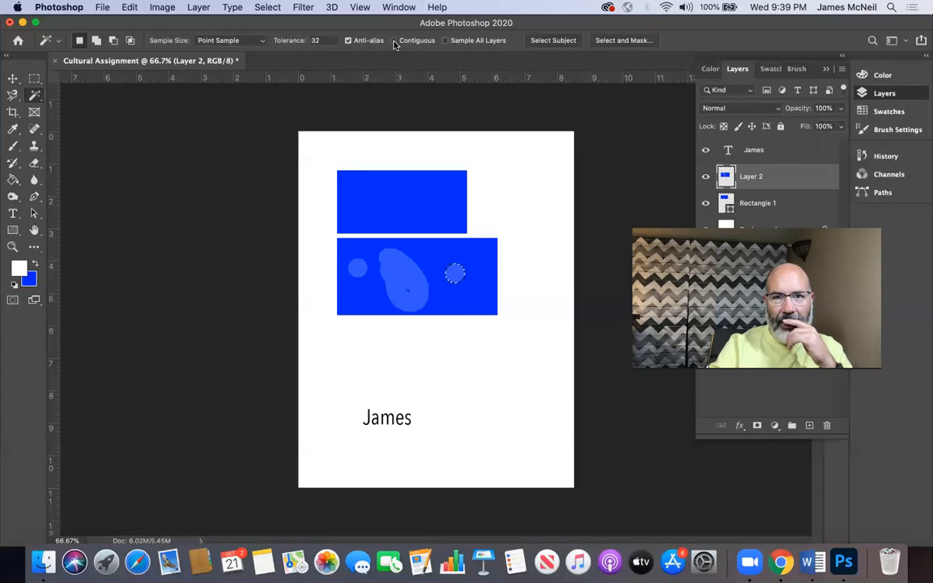
{"action": "left_click", "coordinate": [403, 274]}
{"action": "key", "text": "super+d"}
{"action": "left_click", "coordinate": [486, 266]}
{"action": "key", "text": "super+d"}
{"action": "left_click", "coordinate": [523, 267]}
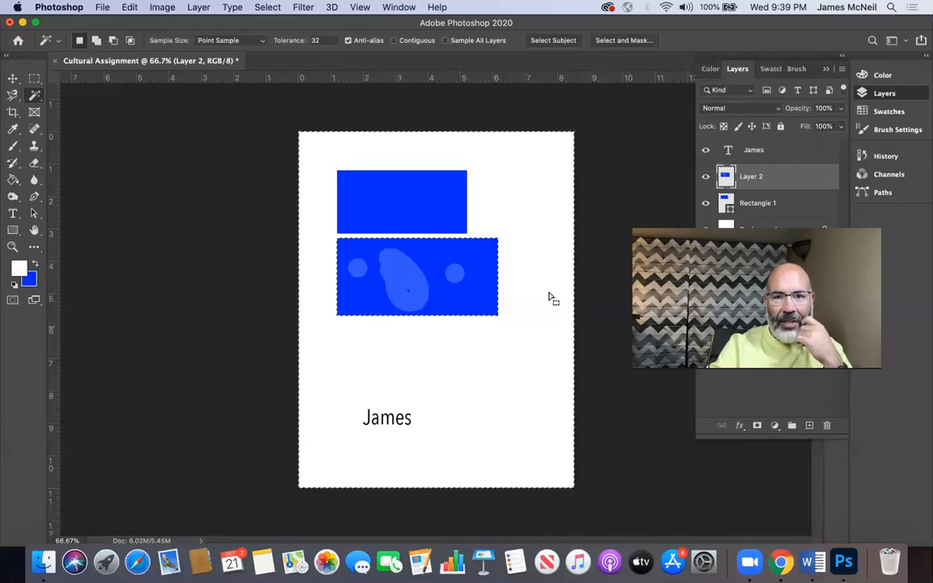
{"action": "left_click", "coordinate": [410, 278]}
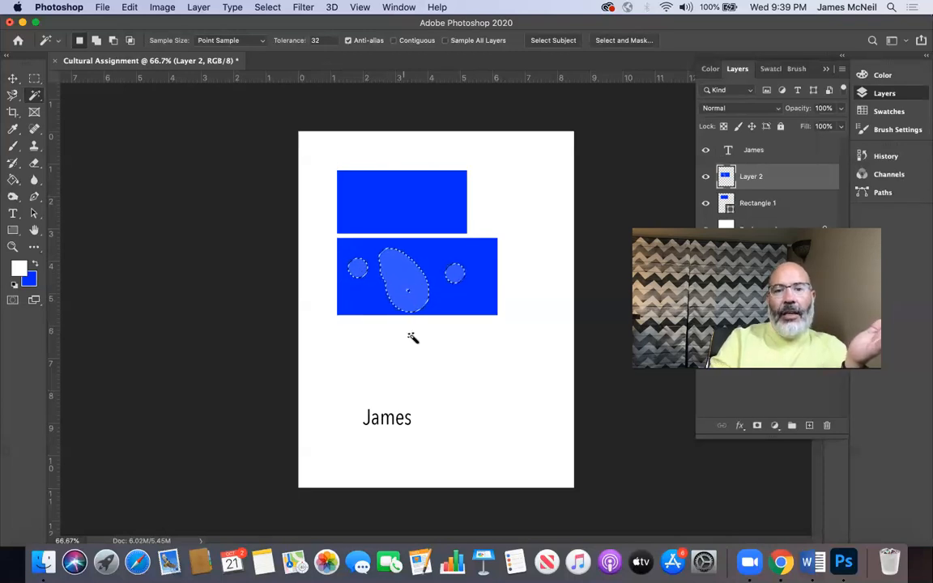
Step: Try moving the three selected shapes off the lower block and partly back onto it, and undo the moves
{"action": "left_click", "coordinate": [14, 79]}
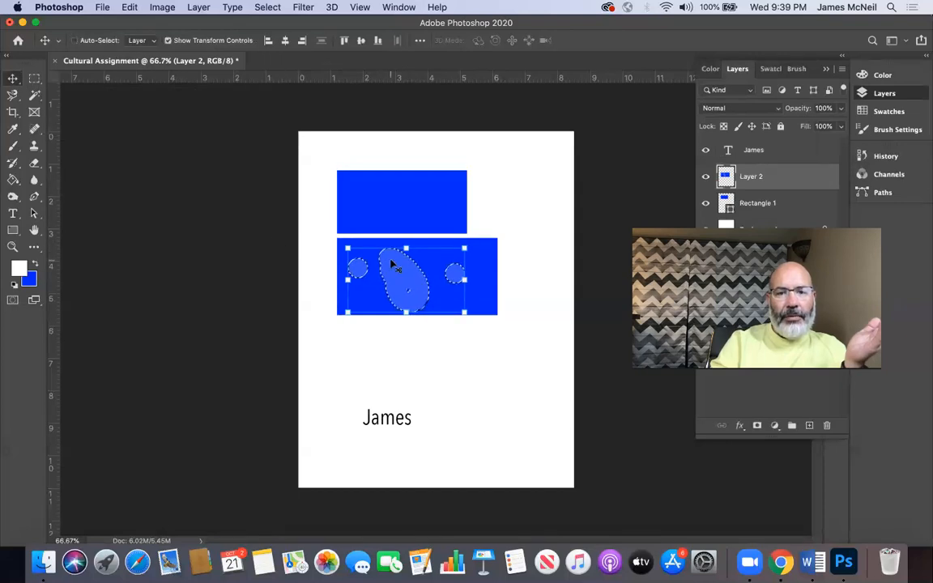
{"action": "left_click_drag", "start_coordinate": [391, 265], "coordinate": [390, 361]}
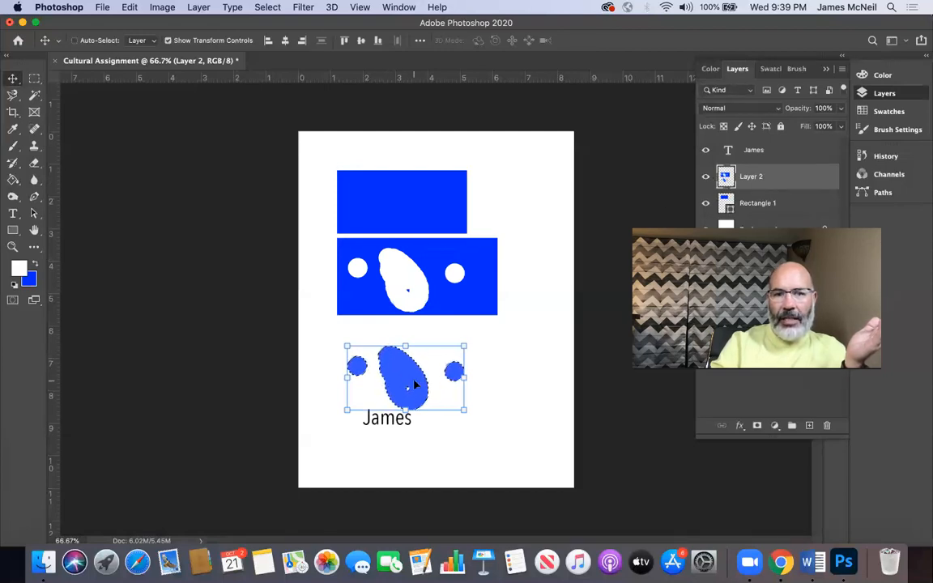
{"action": "left_click_drag", "start_coordinate": [395, 380], "coordinate": [421, 309]}
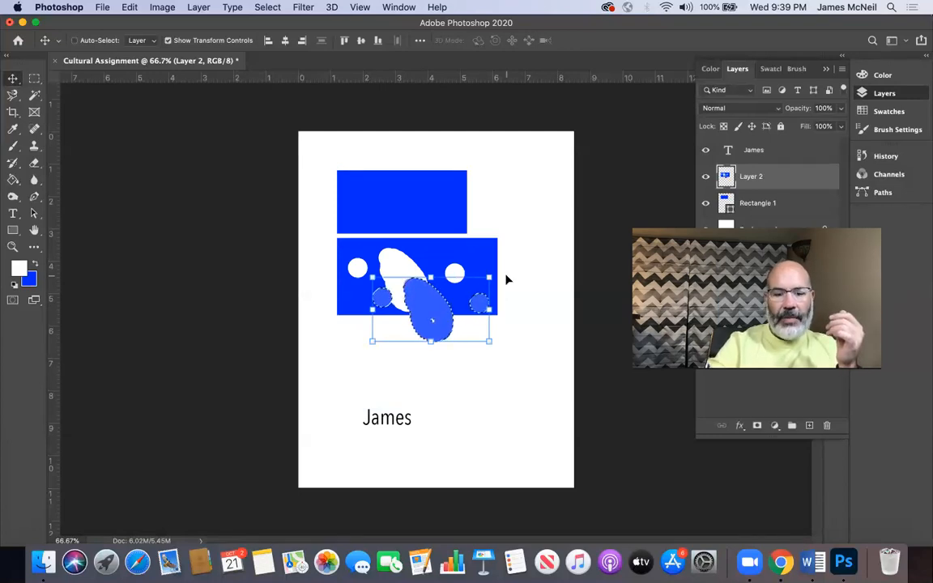
{"action": "key", "text": "super+d"}
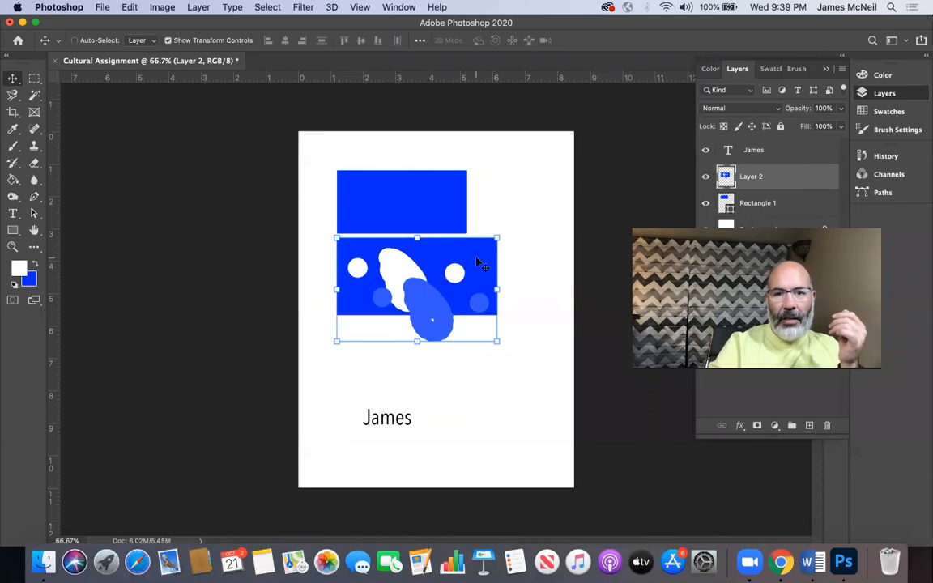
{"action": "left_click_drag", "start_coordinate": [475, 260], "coordinate": [512, 266]}
{"action": "key", "text": "super+z"}
{"action": "key", "text": "super+z"}
{"action": "key", "text": "super+z"}
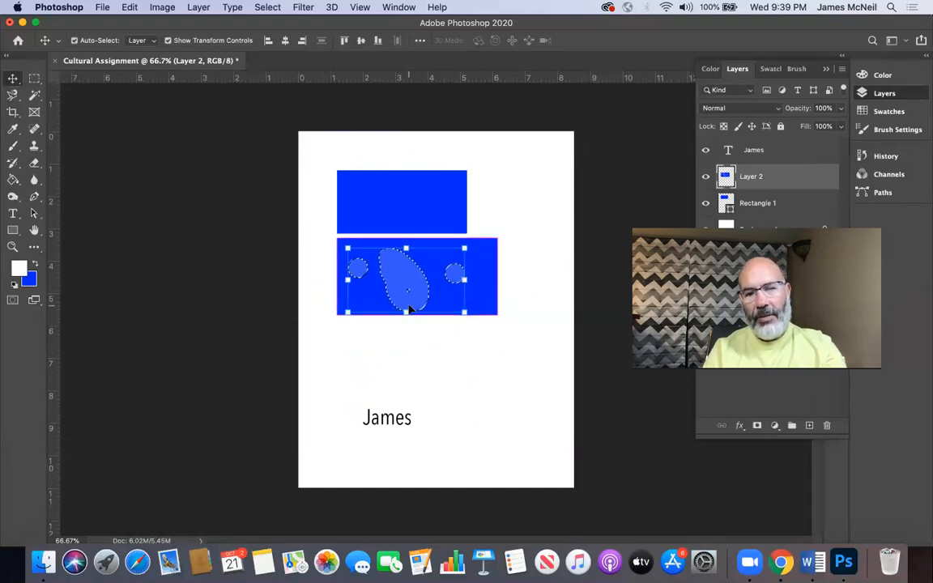
Step: Cut the selected blob and dots out of Layer 2, and paste them onto a new layer
{"action": "key", "text": "Delete"}
{"action": "key", "text": "ctrl+d"}
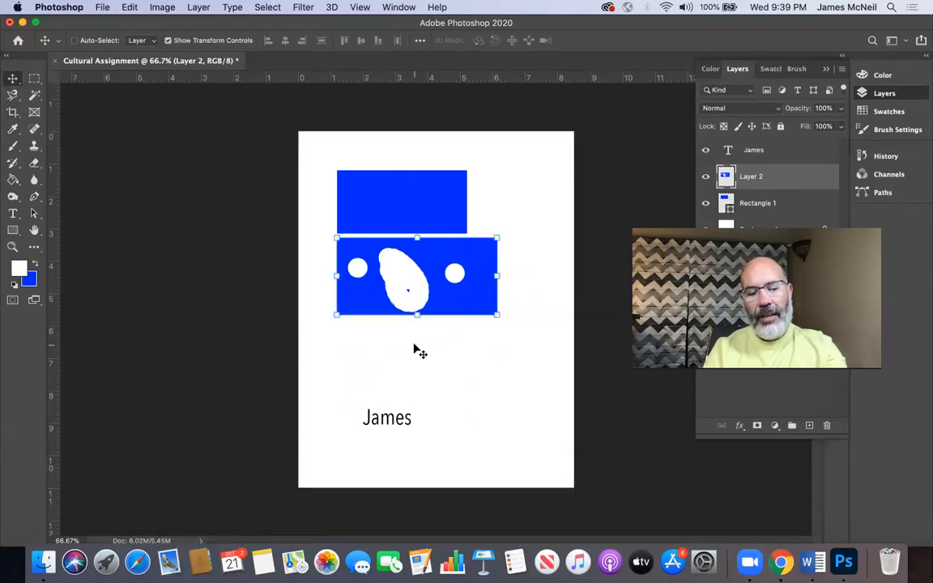
{"action": "key", "text": "super"}
{"action": "key", "text": "super+v"}
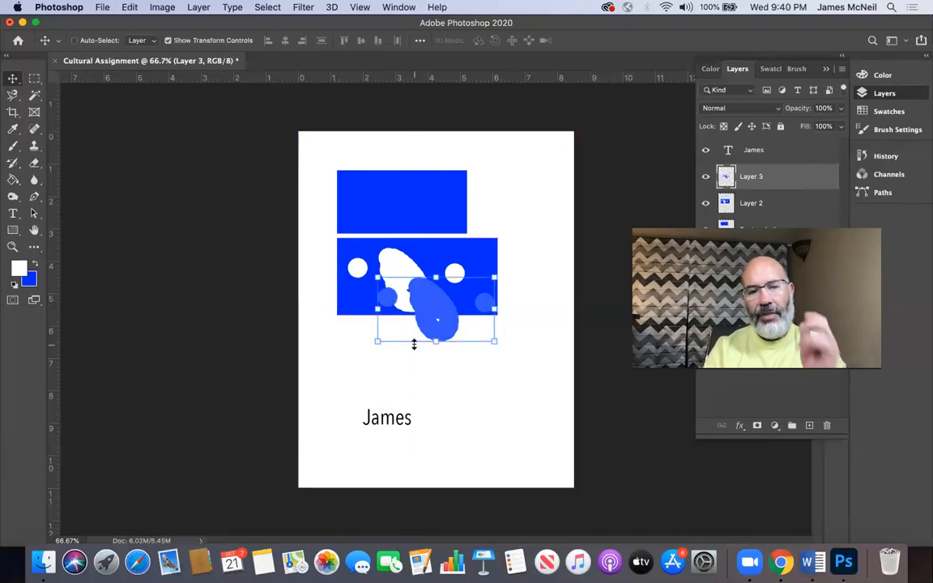
Step: Move the pasted shapes over the upper edge of the upper block, and rename their layer blob
{"action": "left_click_drag", "start_coordinate": [423, 299], "coordinate": [398, 298]}
{"action": "left_click_drag", "start_coordinate": [409, 254], "coordinate": [399, 160]}
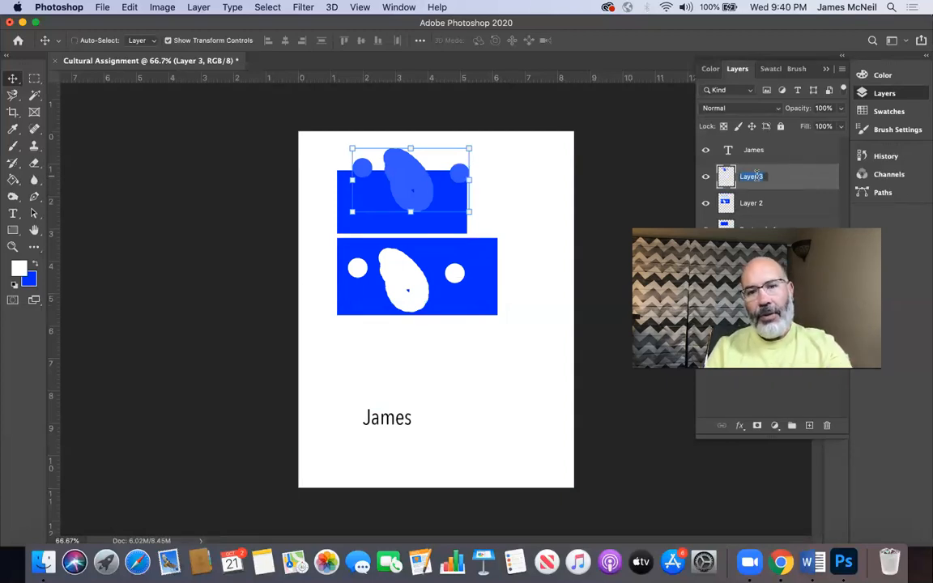
{"action": "type", "text": "blob"}
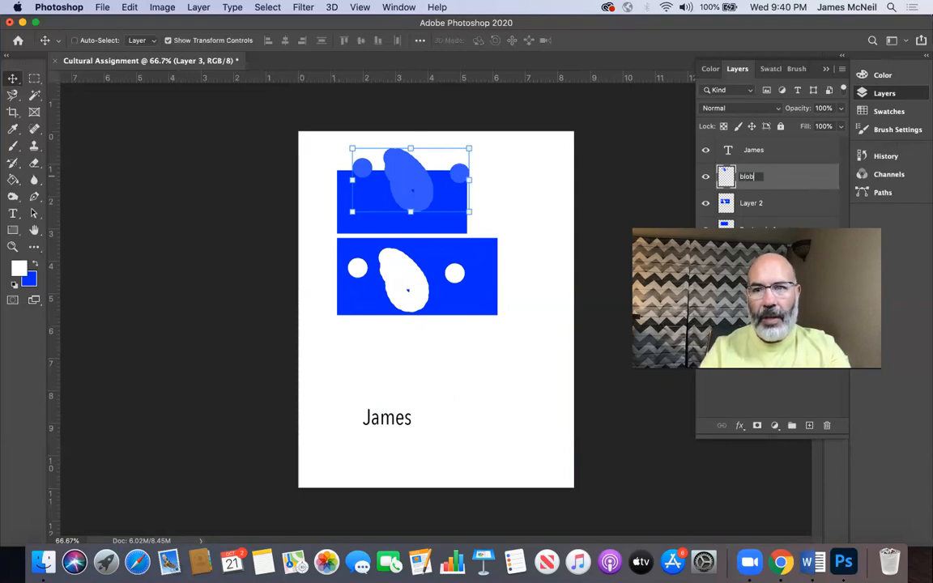
{"action": "left_click", "coordinate": [800, 152]}
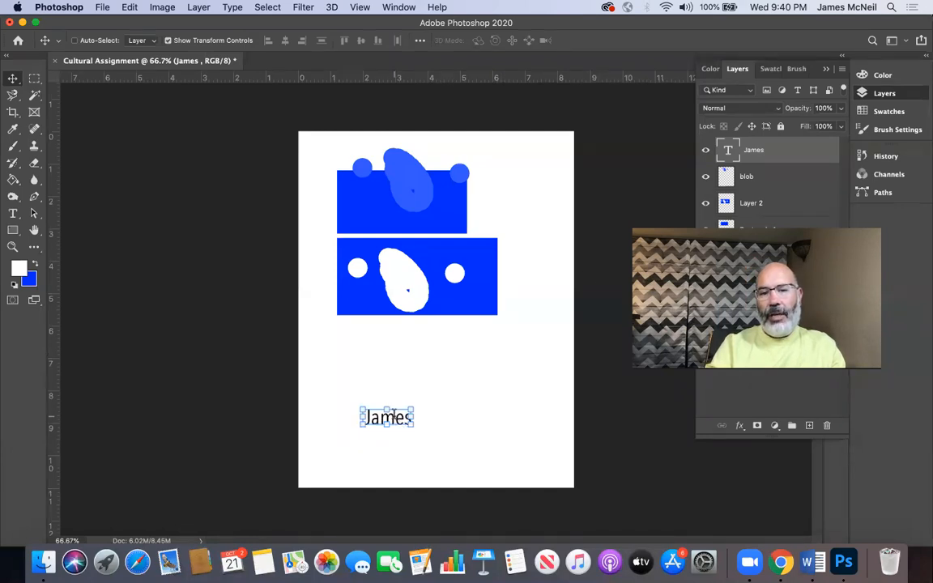
Step: Replace the first name in the text layer with ICB, and keep ICB as the layer's name
{"action": "double_click", "coordinate": [391, 417]}
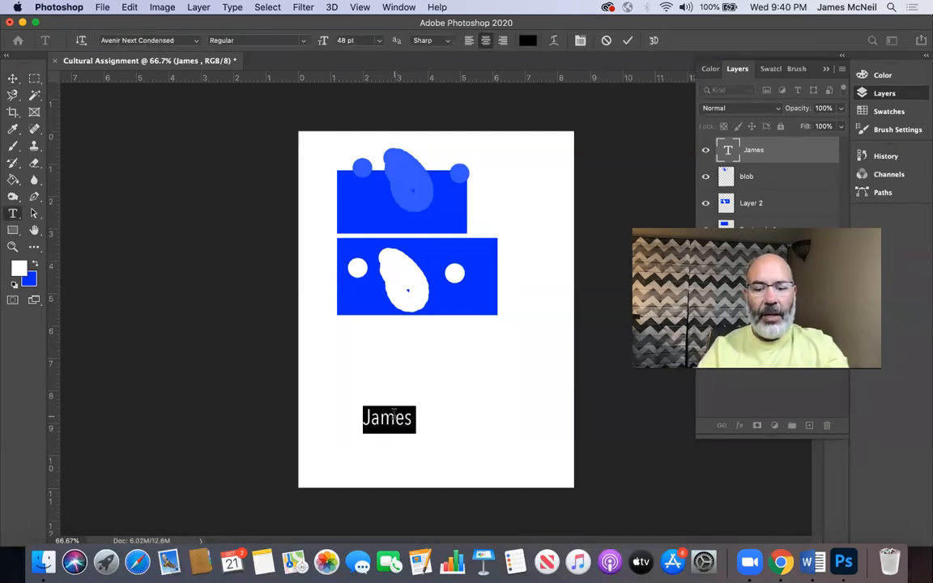
{"action": "type", "text": "ICB"}
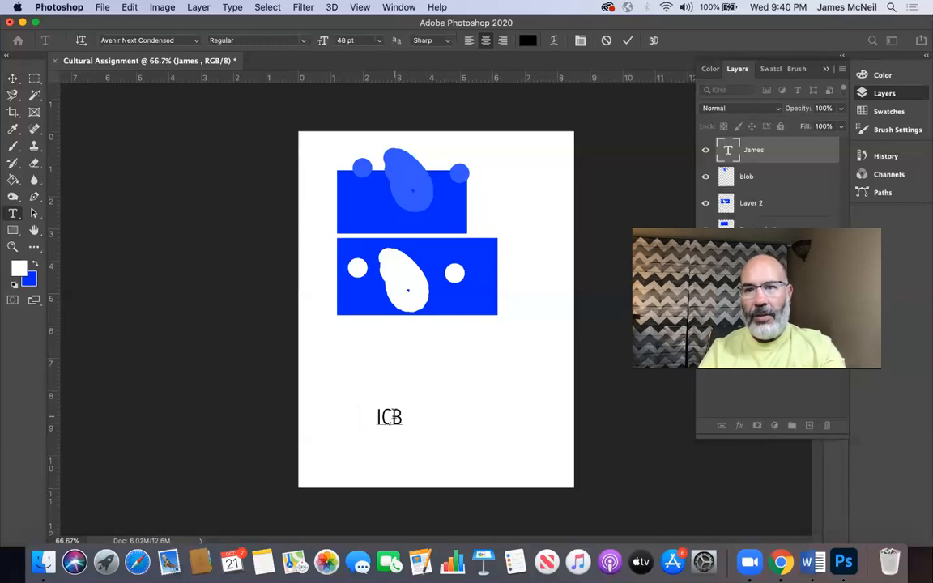
{"action": "key", "text": "Return"}
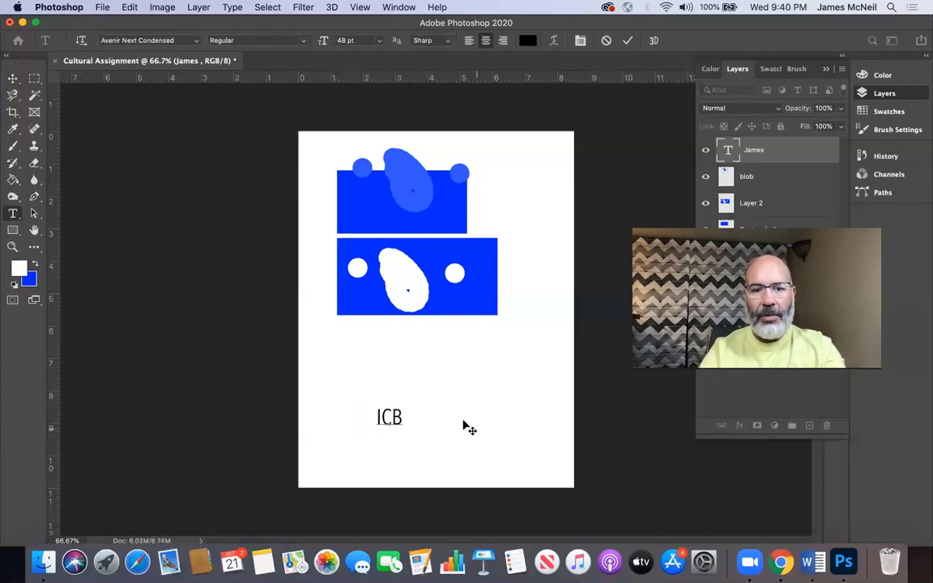
{"action": "left_click", "coordinate": [12, 80]}
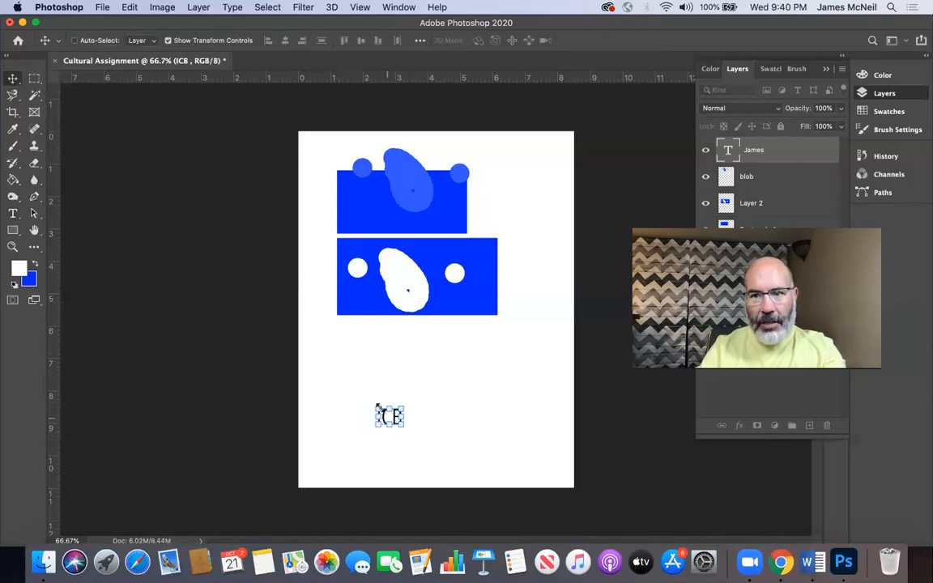
{"action": "double_click", "coordinate": [755, 151]}
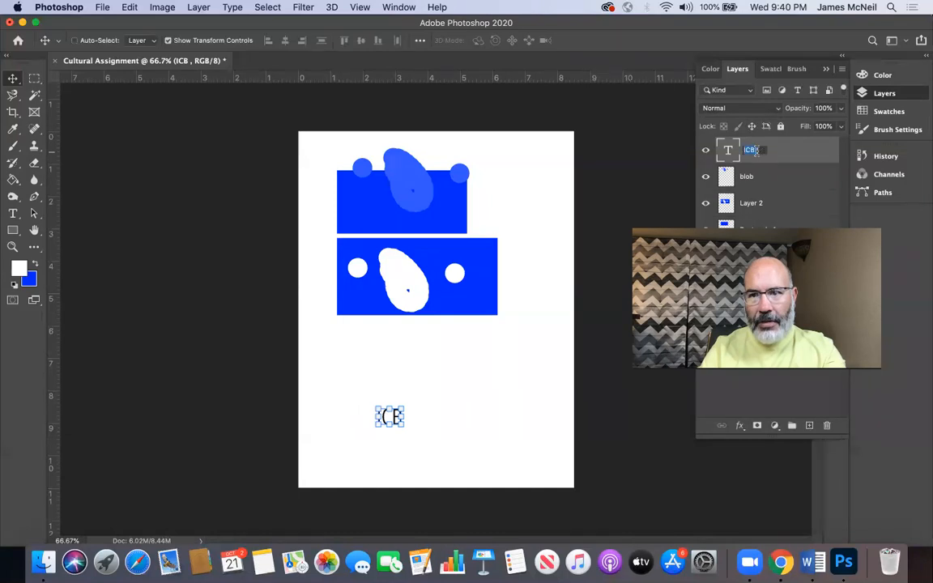
{"action": "key", "text": "Return"}
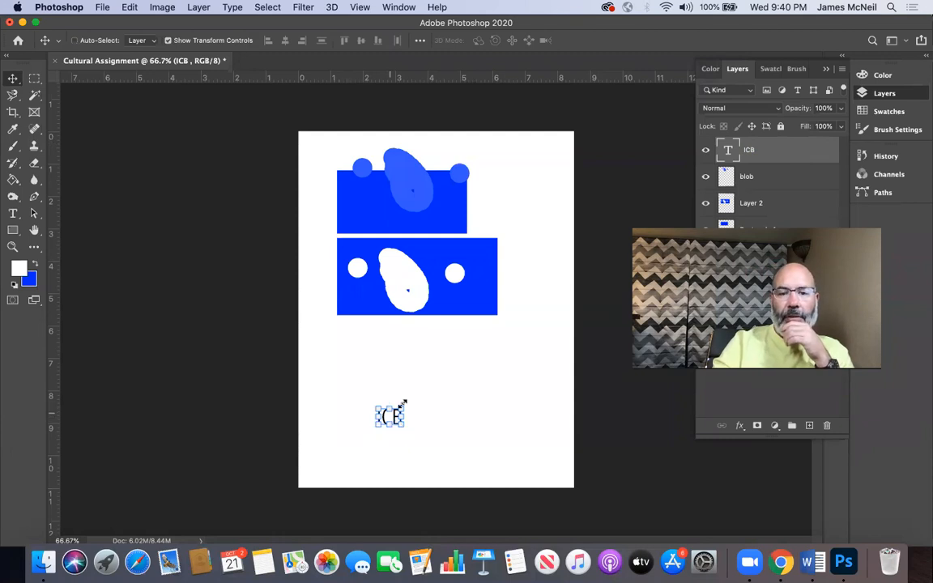
Step: Scale the ICB text up proportionally to about 193%, and move it down and right toward the bottom of the page
{"action": "left_click_drag", "start_coordinate": [402, 404], "coordinate": [445, 366]}
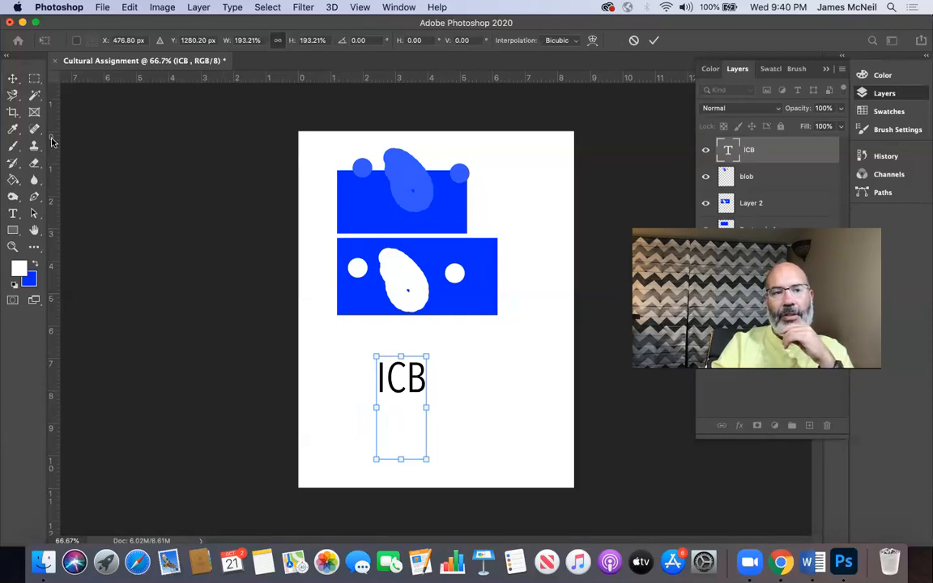
{"action": "left_click", "coordinate": [13, 79]}
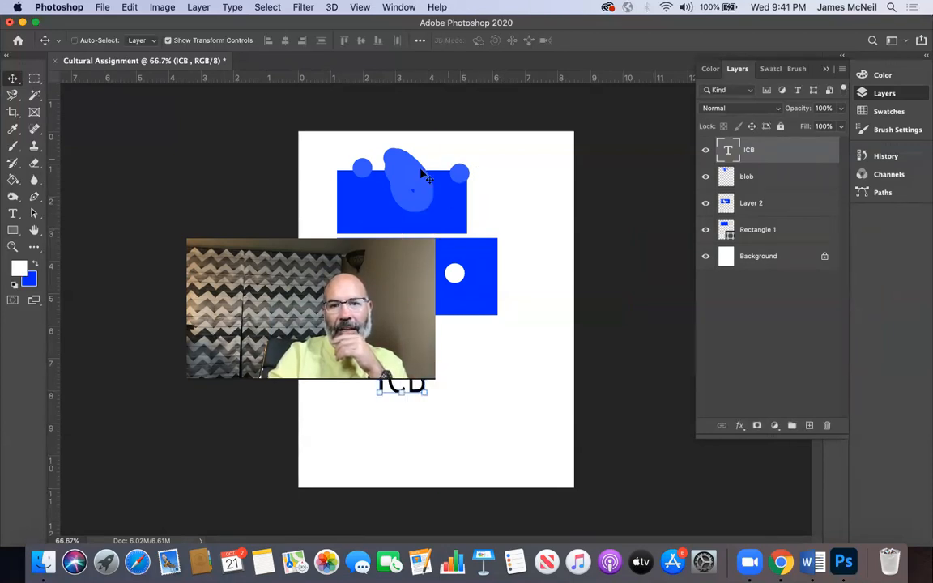
{"action": "left_click_drag", "start_coordinate": [416, 158], "coordinate": [459, 183]}
{"action": "mouse_move", "coordinate": [393, 163]}
{"action": "left_mouse_down"}
{"action": "mouse_move", "coordinate": [454, 173]}
{"action": "mouse_move", "coordinate": [220, 182]}
{"action": "mouse_move", "coordinate": [267, 182]}
{"action": "mouse_move", "coordinate": [358, 211]}
{"action": "mouse_move", "coordinate": [355, 183]}
{"action": "mouse_move", "coordinate": [391, 183]}
{"action": "left_mouse_up"}
Step: Shift the blob layer's shapes left across the upper block, and pick the Rectangle 1 layer directly from the canvas
{"action": "left_click", "coordinate": [774, 178]}
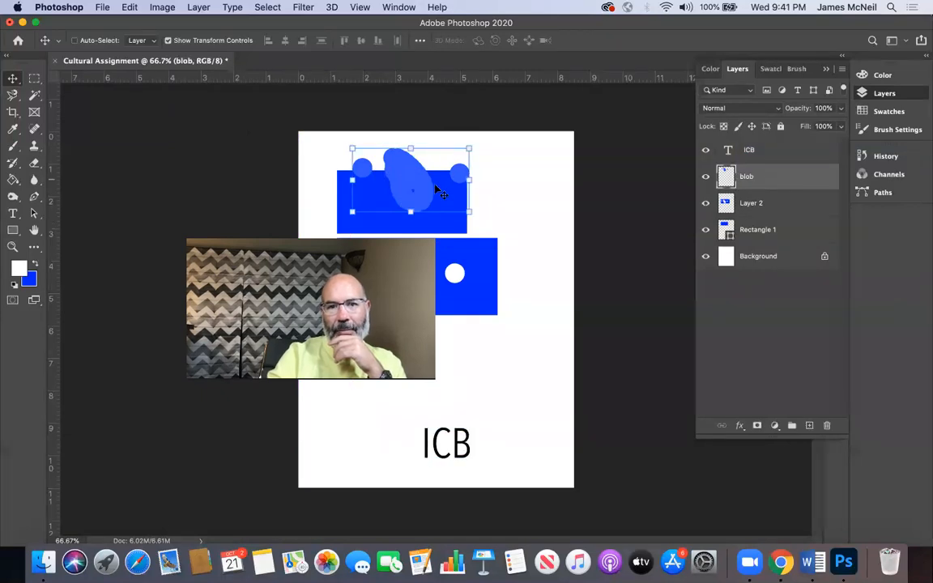
{"action": "left_click_drag", "start_coordinate": [453, 173], "coordinate": [408, 186]}
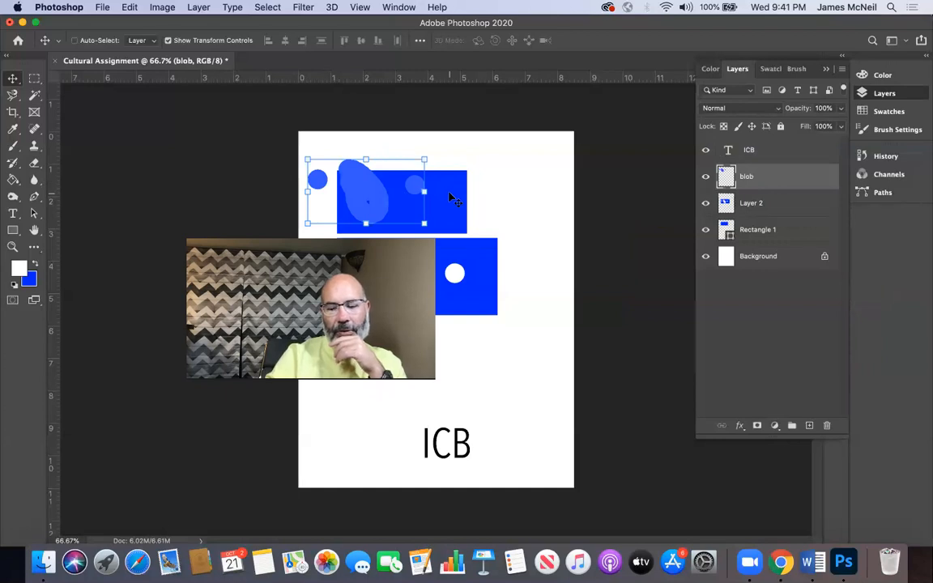
{"action": "right_click", "coordinate": [451, 197]}
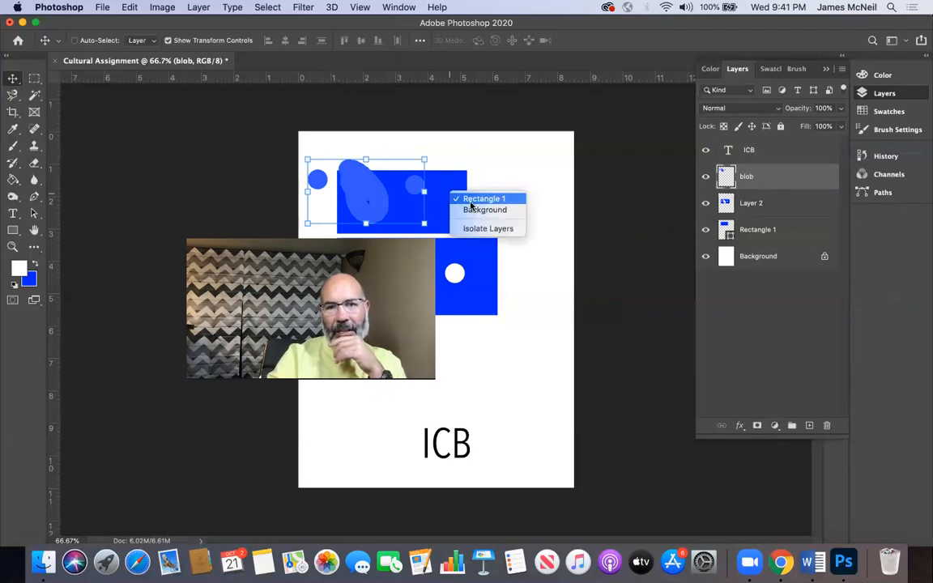
{"action": "left_click", "coordinate": [482, 198]}
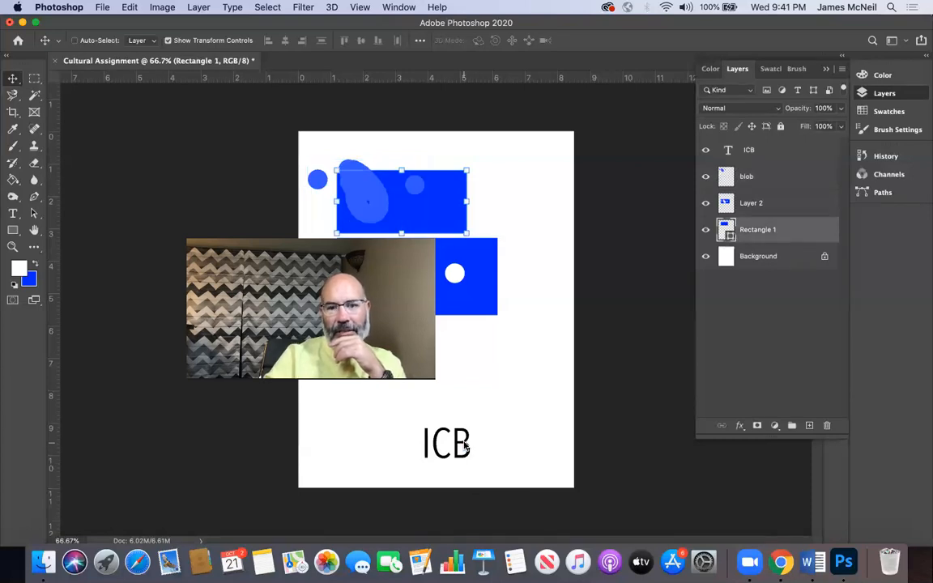
Step: Scale the ICB text proportionally to about 137%, and place it in the lower right part of the page
{"action": "right_click", "coordinate": [467, 447]}
{"action": "left_click", "coordinate": [506, 447]}
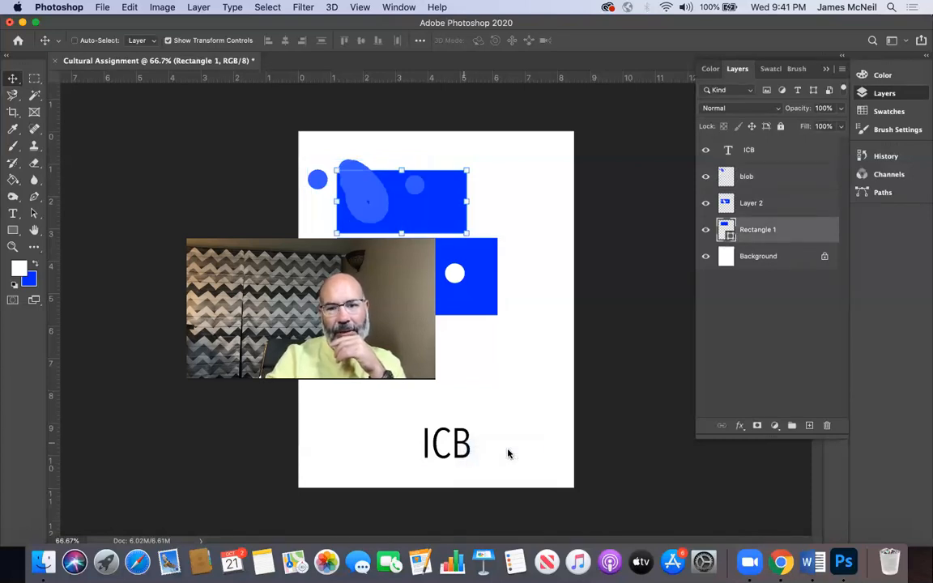
{"action": "left_click_drag", "start_coordinate": [468, 449], "coordinate": [540, 328]}
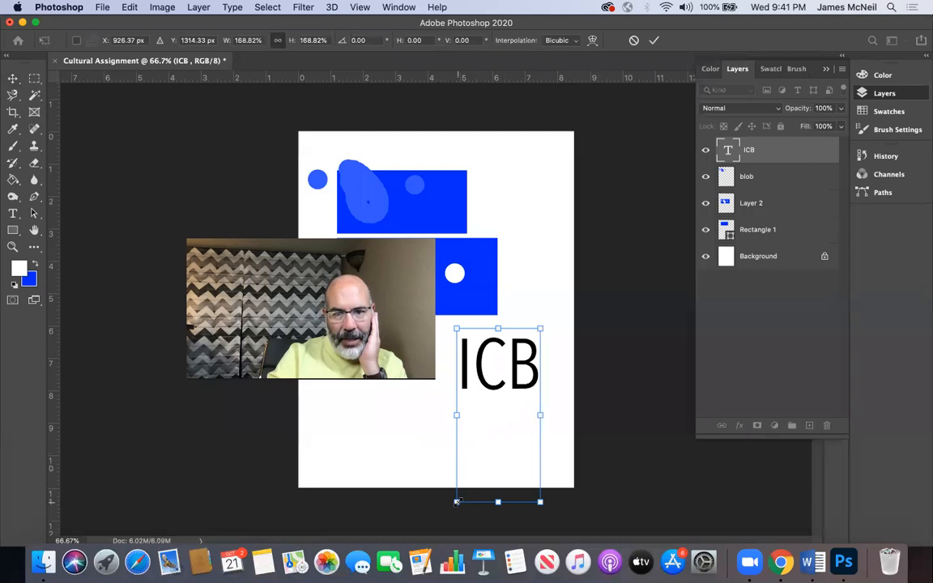
{"action": "left_click_drag", "start_coordinate": [456, 501], "coordinate": [442, 528]}
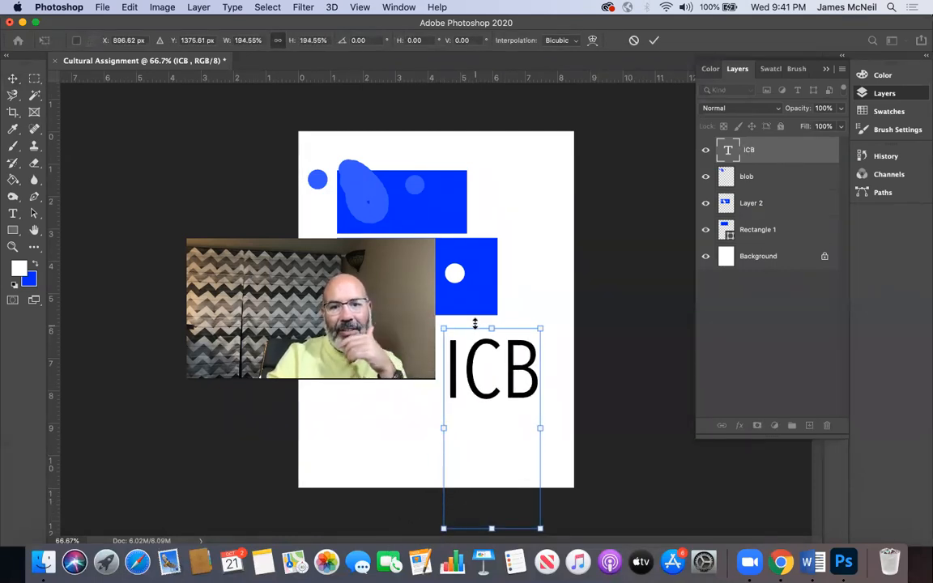
{"action": "left_click_drag", "start_coordinate": [474, 326], "coordinate": [411, 407]}
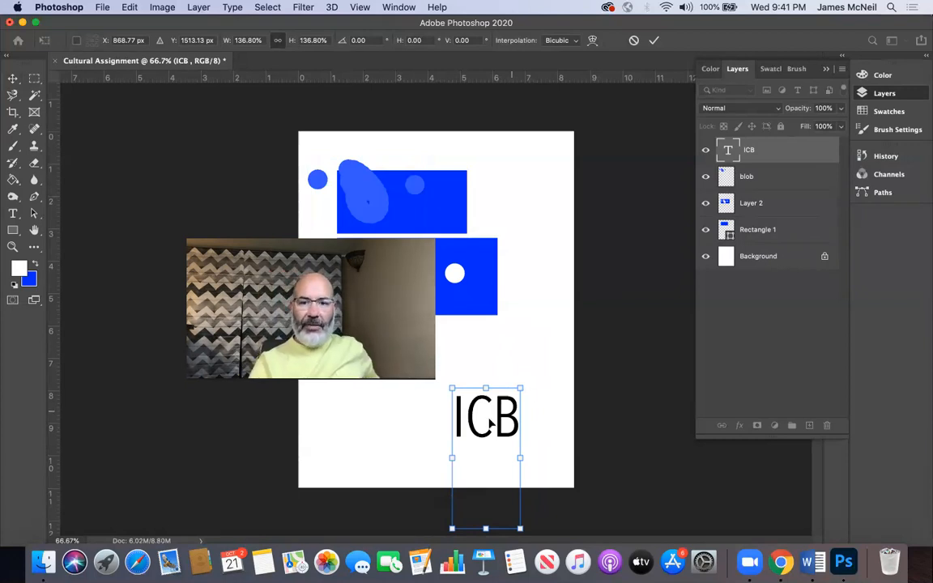
{"action": "key", "text": "Return"}
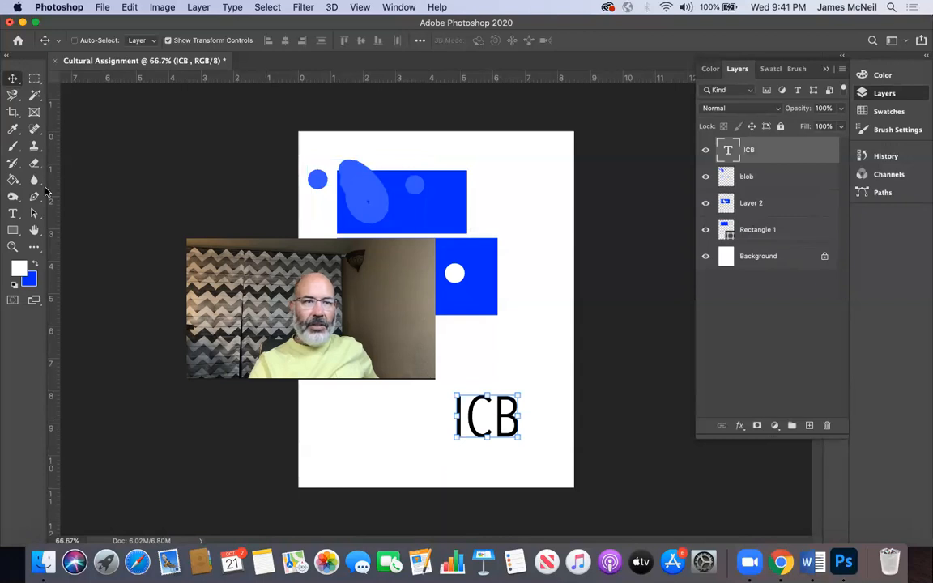
Step: Change the font of the whole ICB text to Avenir
{"action": "left_click", "coordinate": [12, 213]}
{"action": "left_click", "coordinate": [461, 405]}
{"action": "key", "text": "super+a"}
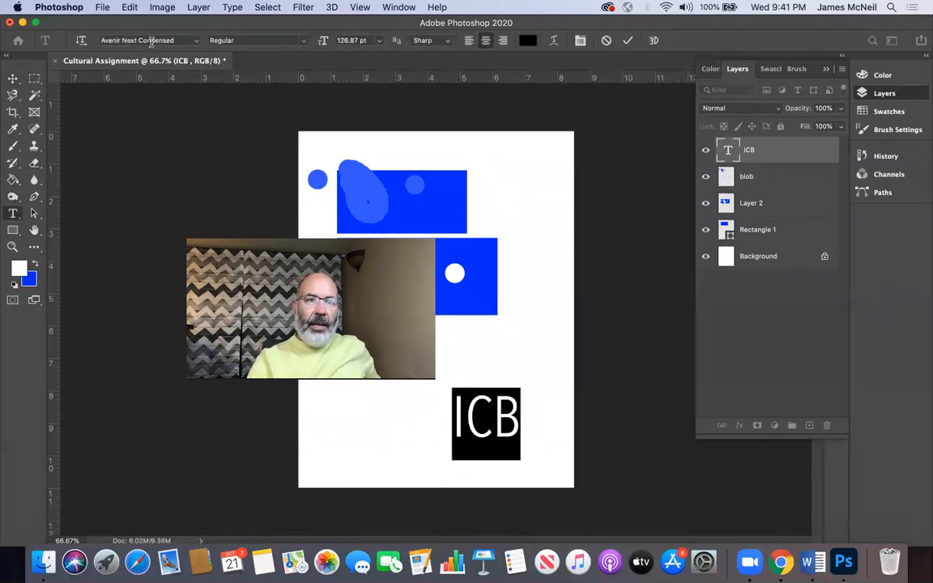
{"action": "left_click", "coordinate": [151, 42]}
{"action": "key", "text": "Up"}
{"action": "key", "text": "Up"}
{"action": "key", "text": "Up"}
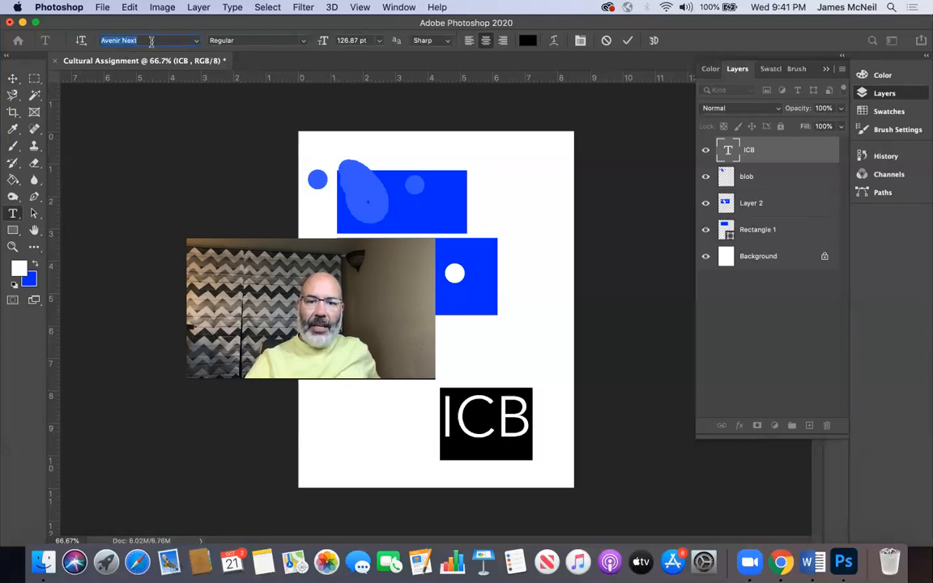
{"action": "key", "text": "Down"}
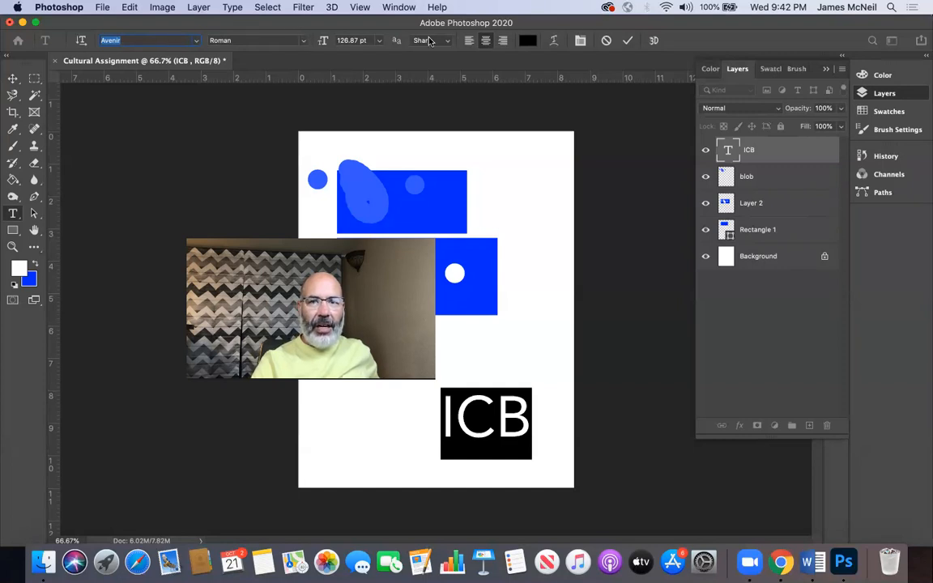
Step: Set the ICB text's anti-aliasing to Smooth and its font style to Heavy
{"action": "left_click", "coordinate": [450, 41]}
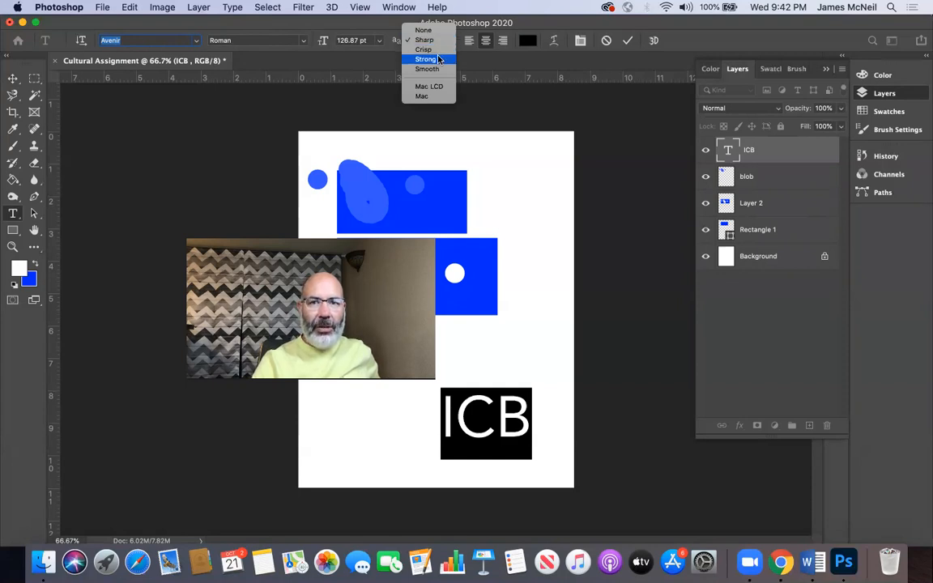
{"action": "left_click", "coordinate": [438, 72]}
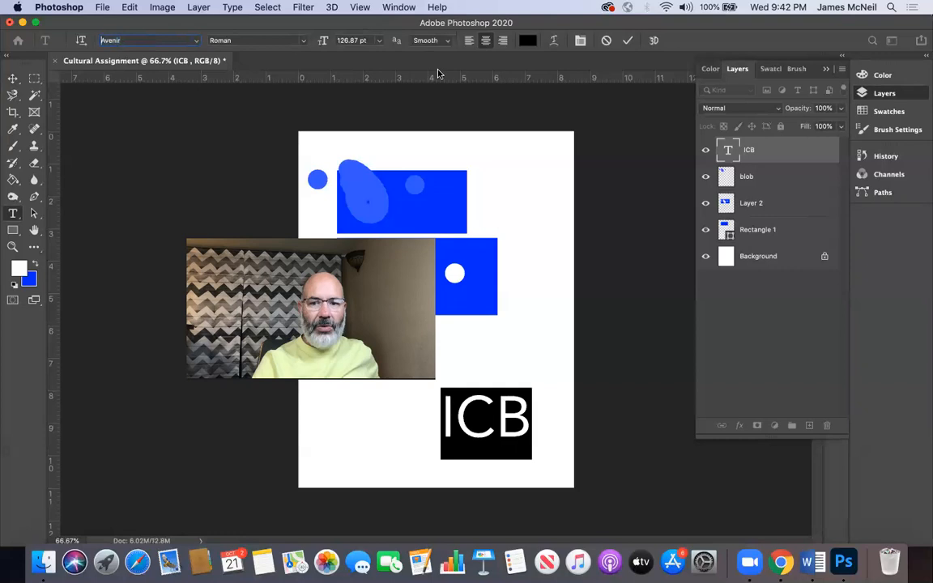
{"action": "left_click", "coordinate": [305, 41]}
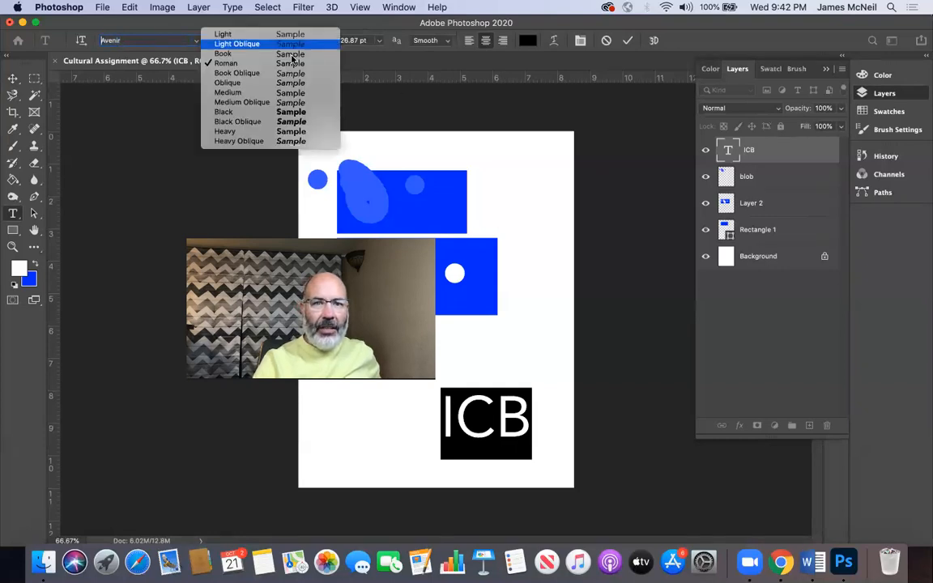
{"action": "left_click", "coordinate": [243, 131]}
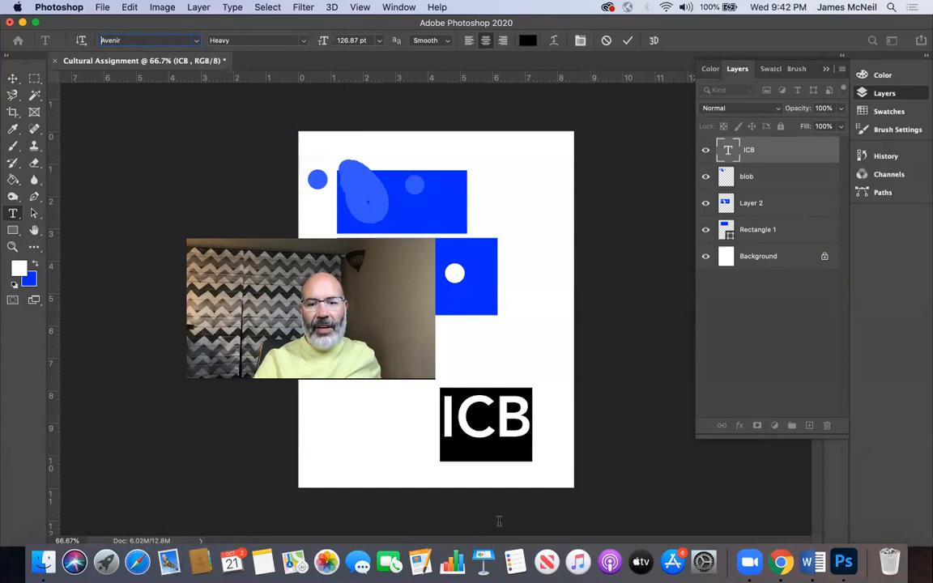
{"action": "left_click", "coordinate": [490, 429]}
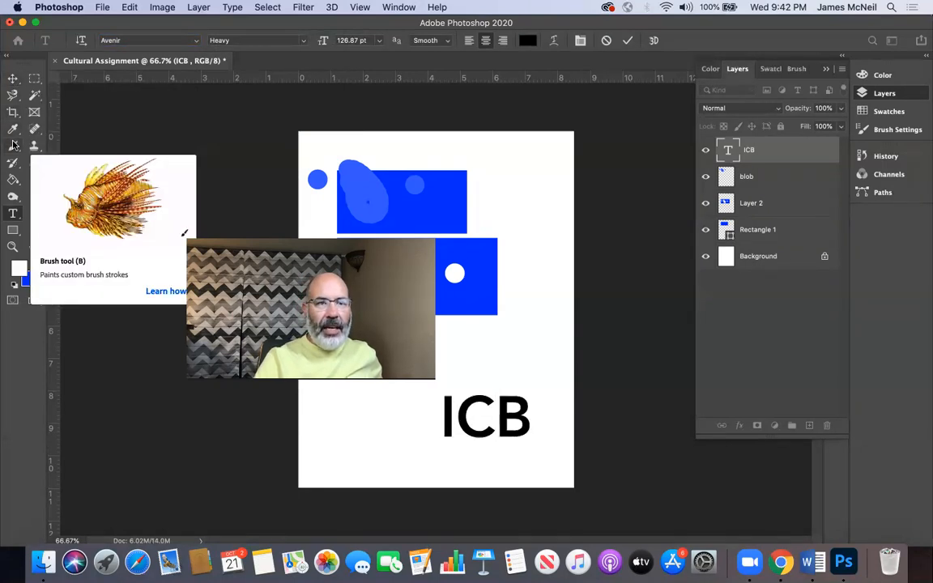
Step: Try to paint on the ICB type layer with the Brush tool, and decline rasterizing the type
{"action": "left_click", "coordinate": [13, 146]}
{"action": "left_click", "coordinate": [467, 330]}
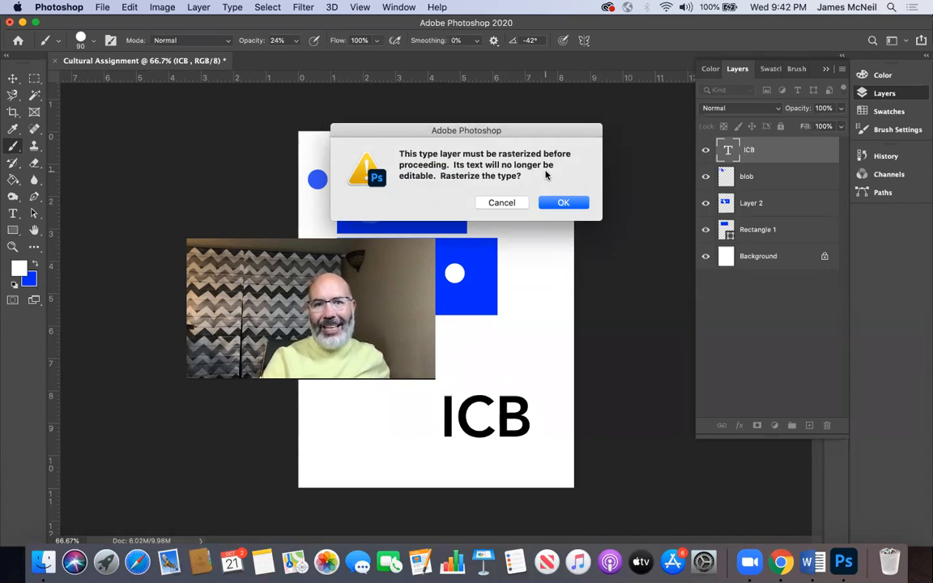
{"action": "left_click", "coordinate": [499, 202]}
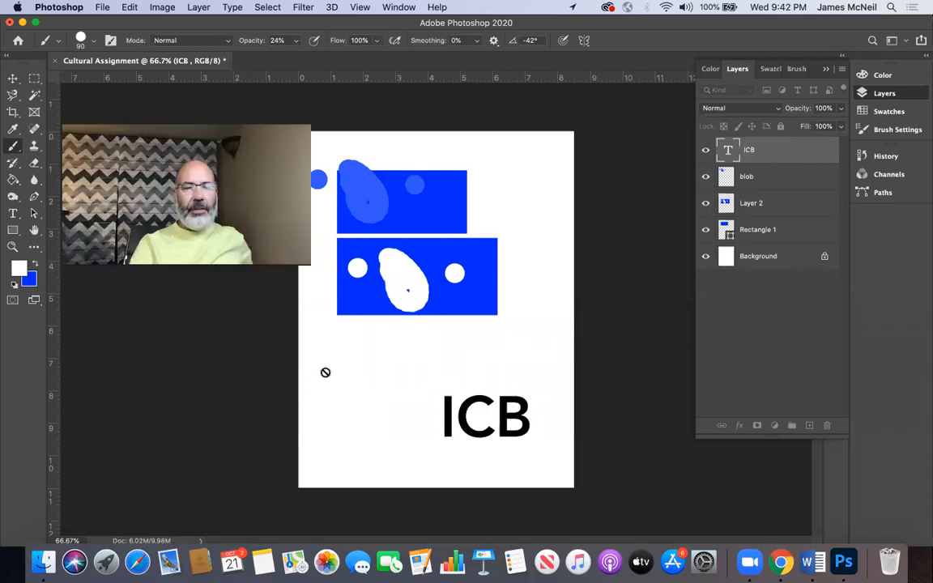
Step: Replace the ICB text with BCI using the Type tool
{"action": "key", "text": "t"}
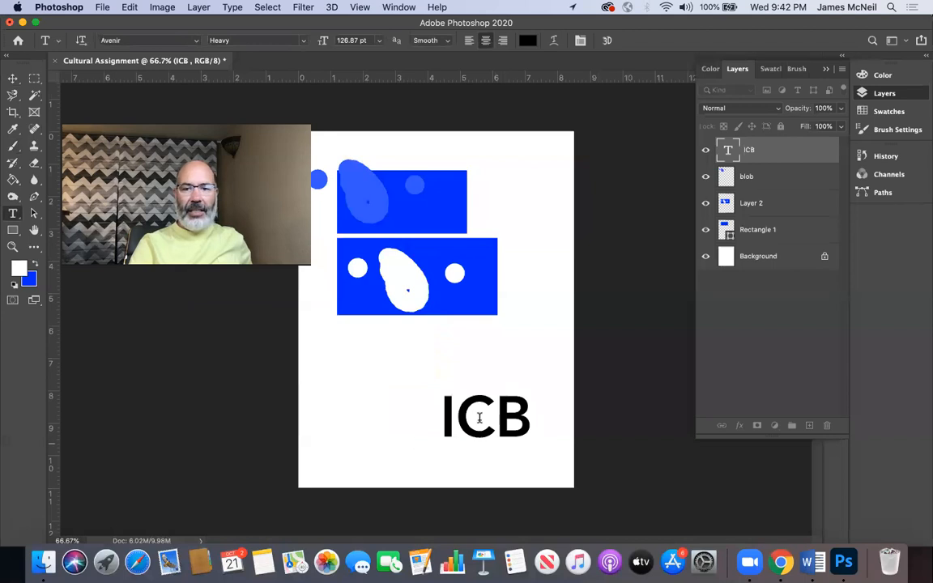
{"action": "double_click", "coordinate": [479, 417]}
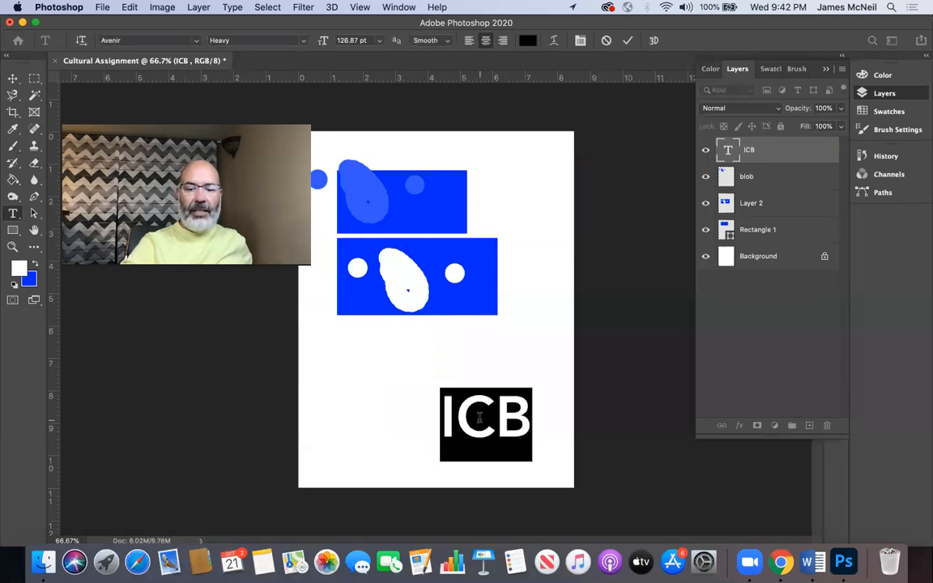
{"action": "type", "text": "BCI"}
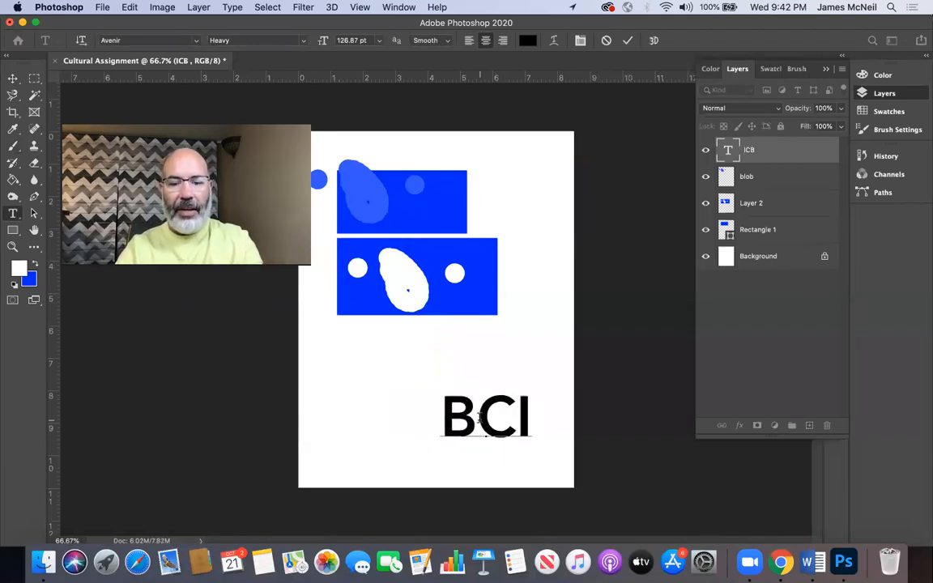
Step: Replace BCI with the start of a first name, and restore the text to ICB
{"action": "key", "text": "BackSpace"}
{"action": "key", "text": "BackSpace"}
{"action": "key", "text": "BackSpace"}
{"action": "type", "text": "JAmes"}
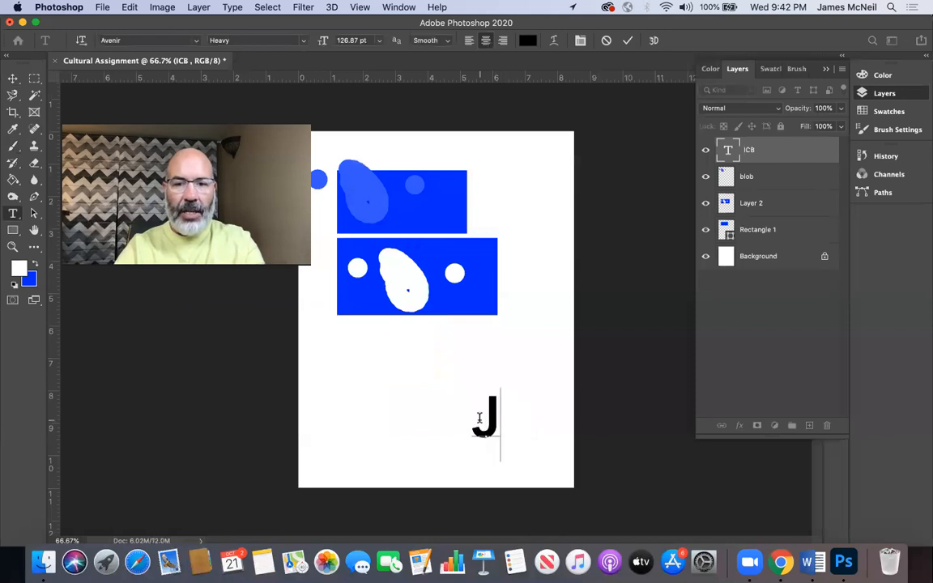
{"action": "key", "text": "BackSpace"}
{"action": "key", "text": "BackSpace"}
{"action": "key", "text": "BackSpace"}
{"action": "key", "text": "BackSpace"}
{"action": "key", "text": "BackSpace"}
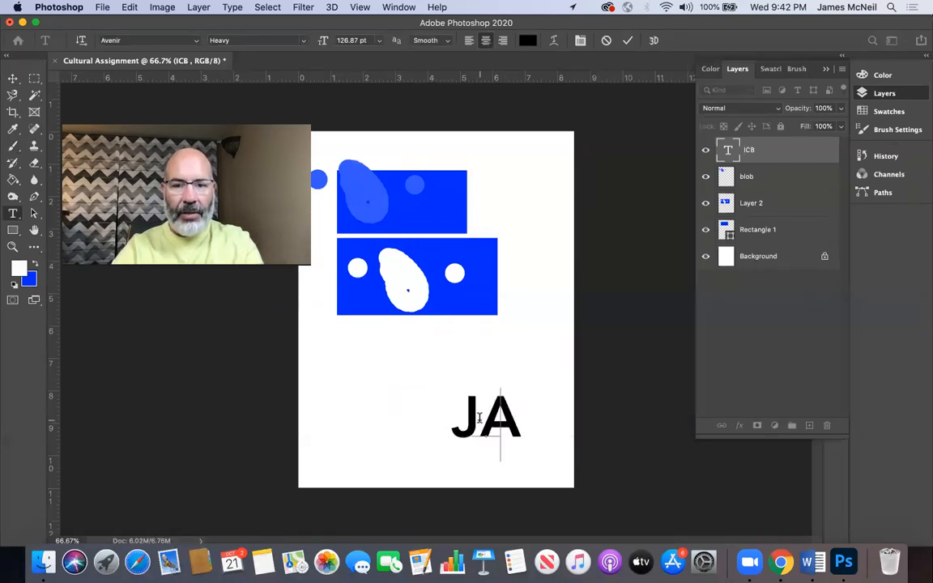
{"action": "type", "text": "ICB"}
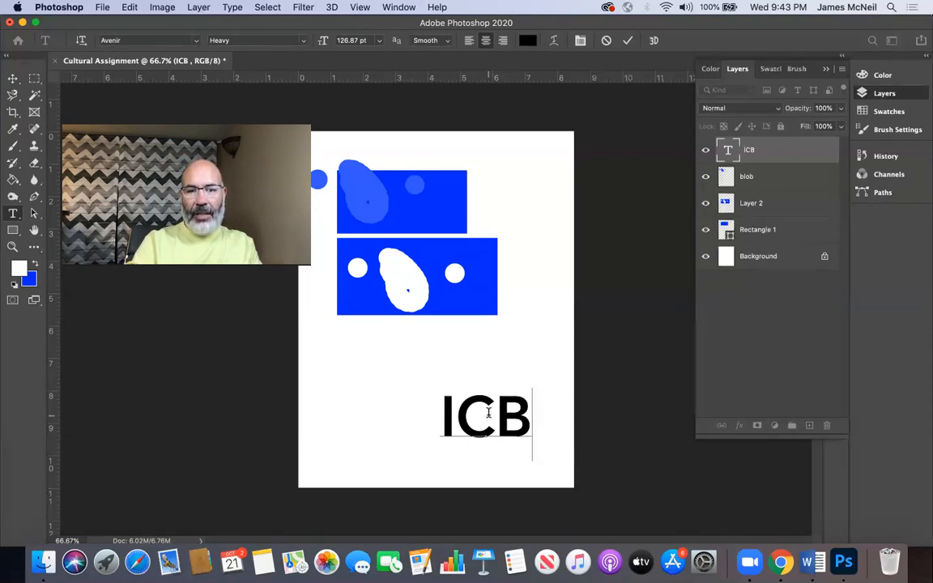
{"action": "double_click", "coordinate": [488, 412]}
{"action": "left_click", "coordinate": [488, 413]}
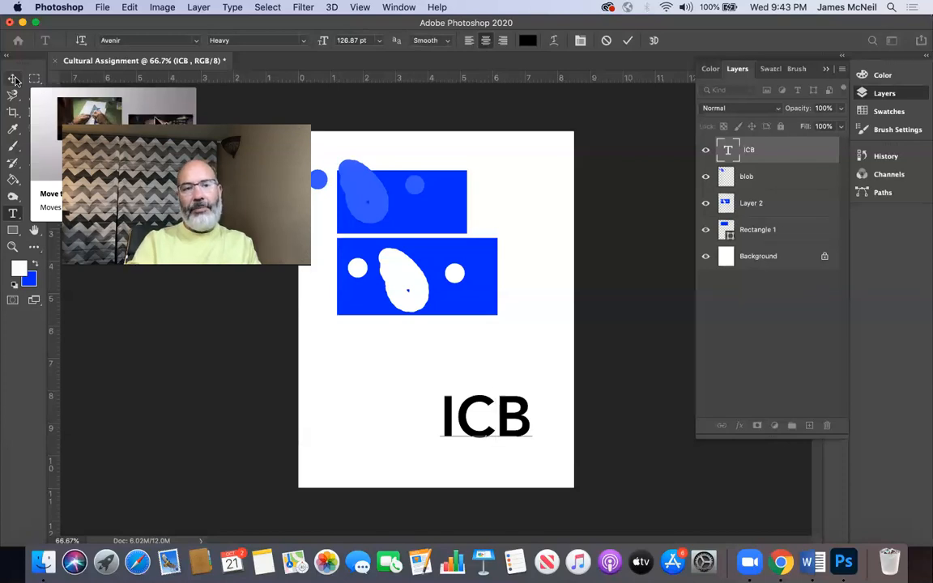
Step: Scale the ICB text up proportionally to about 184.5%, and move it beneath the lower blue block
{"action": "left_click", "coordinate": [14, 79]}
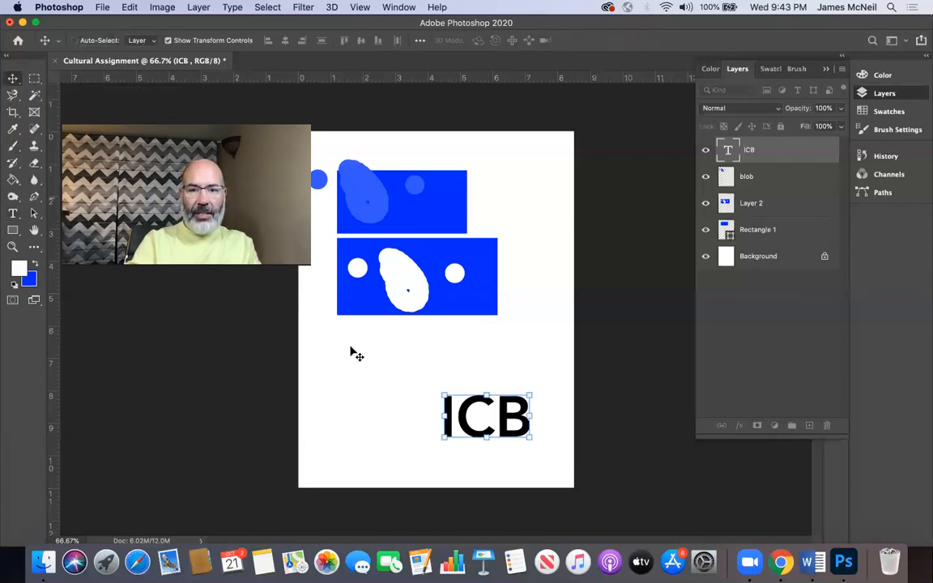
{"action": "left_click_drag", "start_coordinate": [441, 395], "coordinate": [299, 267]}
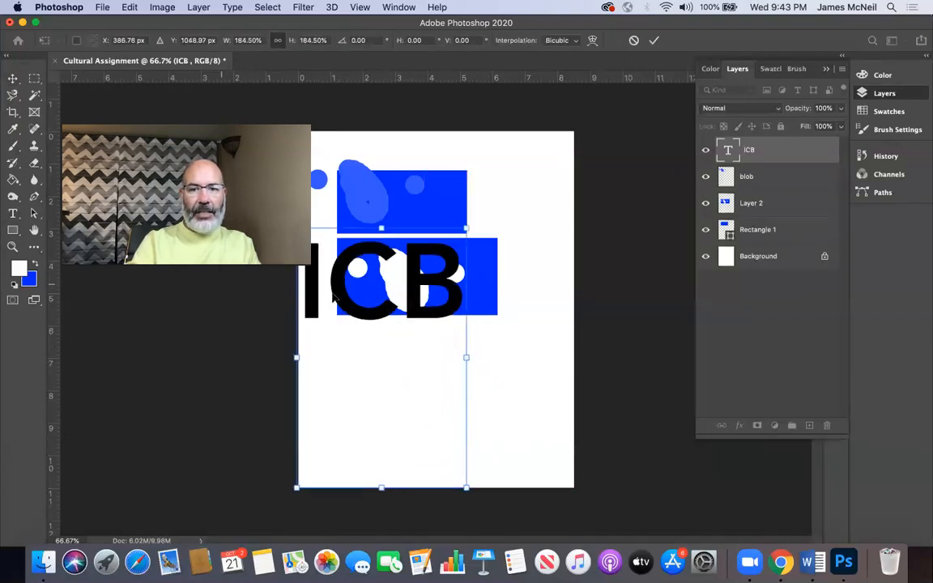
{"action": "left_click_drag", "start_coordinate": [429, 267], "coordinate": [461, 376]}
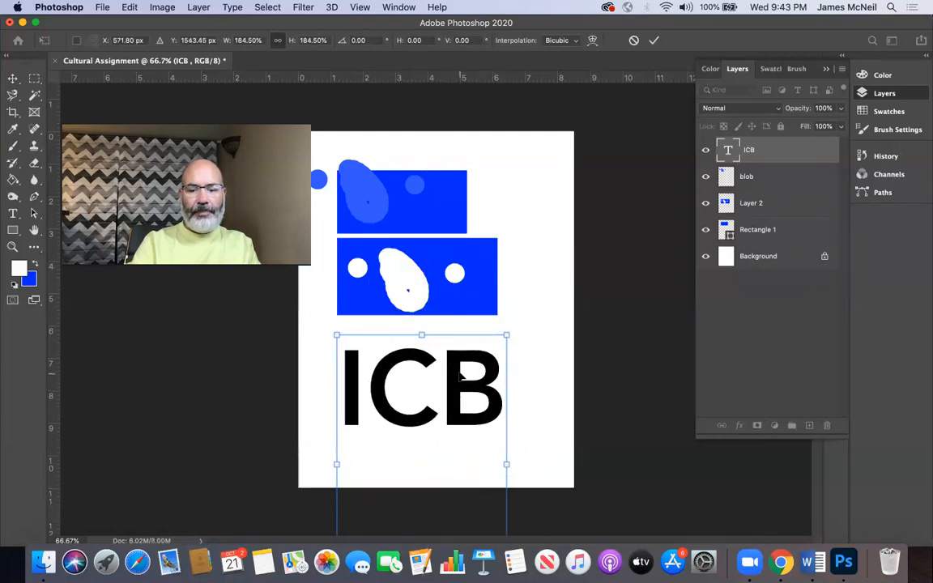
{"action": "key", "text": "Return"}
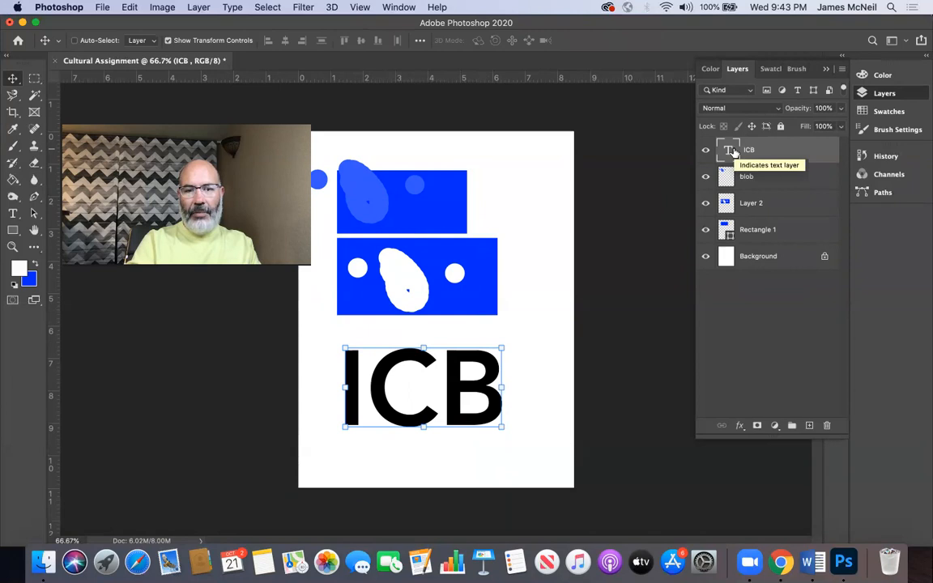
Step: Replace the enlarged text with the random letters kvkvhv, and restore it to ICB
{"action": "double_click", "coordinate": [391, 406]}
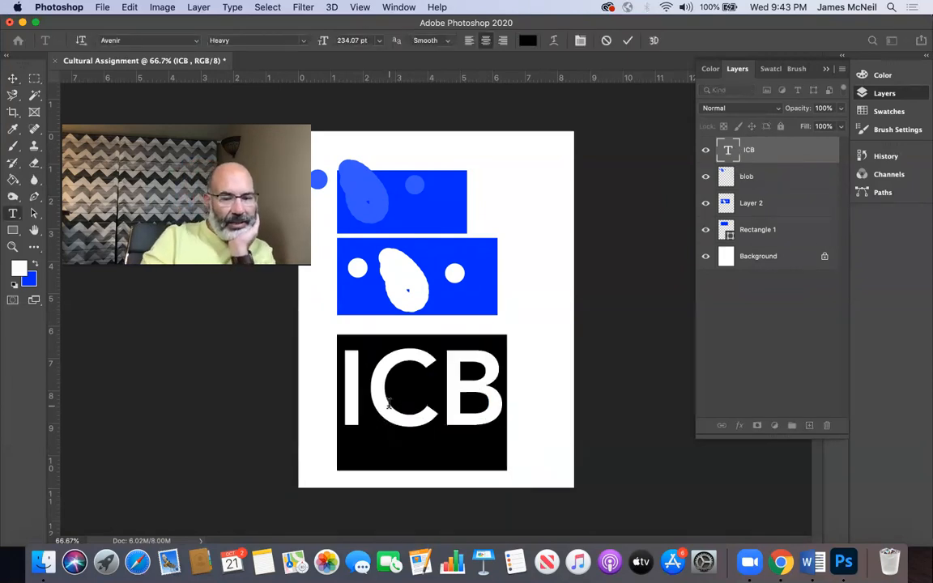
{"action": "type", "text": "kvkvhv"}
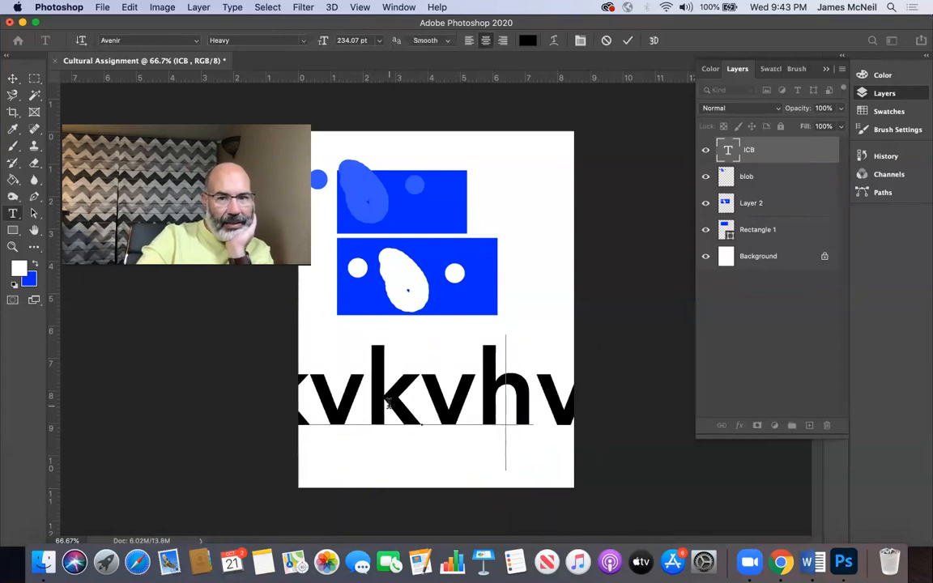
{"action": "key", "text": "BackSpace"}
{"action": "key", "text": "BackSpace"}
{"action": "key", "text": "BackSpace"}
{"action": "key", "text": "BackSpace"}
{"action": "key", "text": "BackSpace"}
{"action": "key", "text": "BackSpace"}
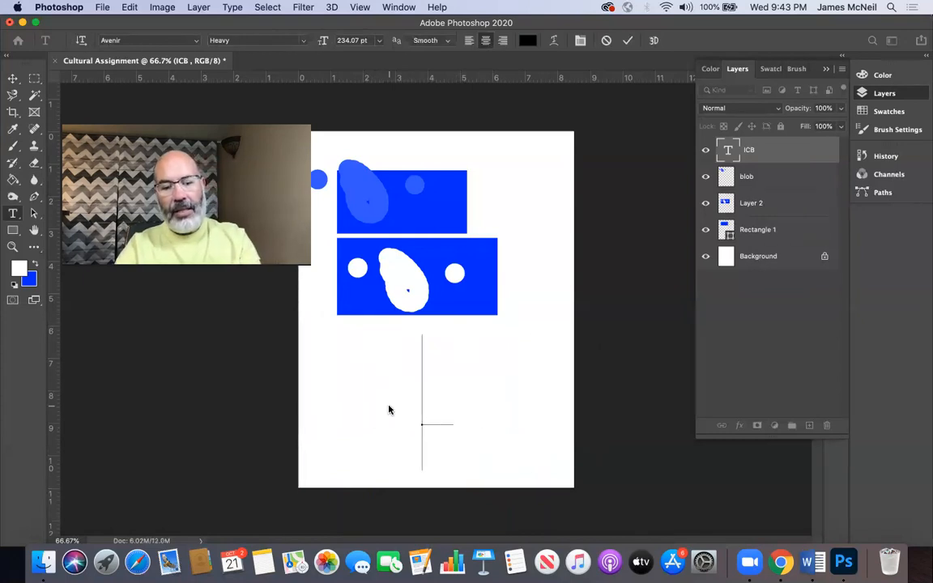
{"action": "type", "text": "ICB"}
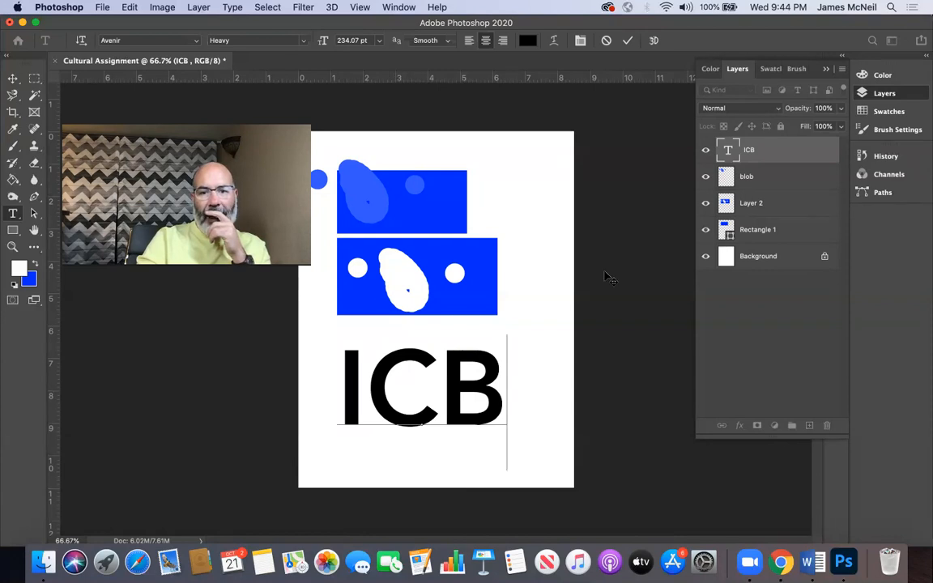
Step: Finish the text edit and activate the Brush tool, switching briefly to the Pencil tool and back
{"action": "left_click", "coordinate": [12, 145]}
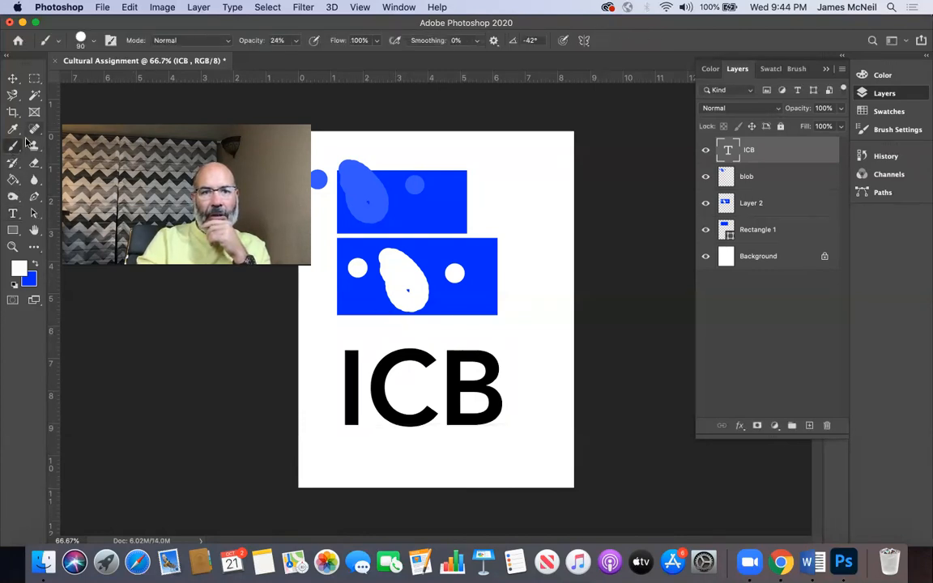
{"action": "right_click", "coordinate": [16, 146]}
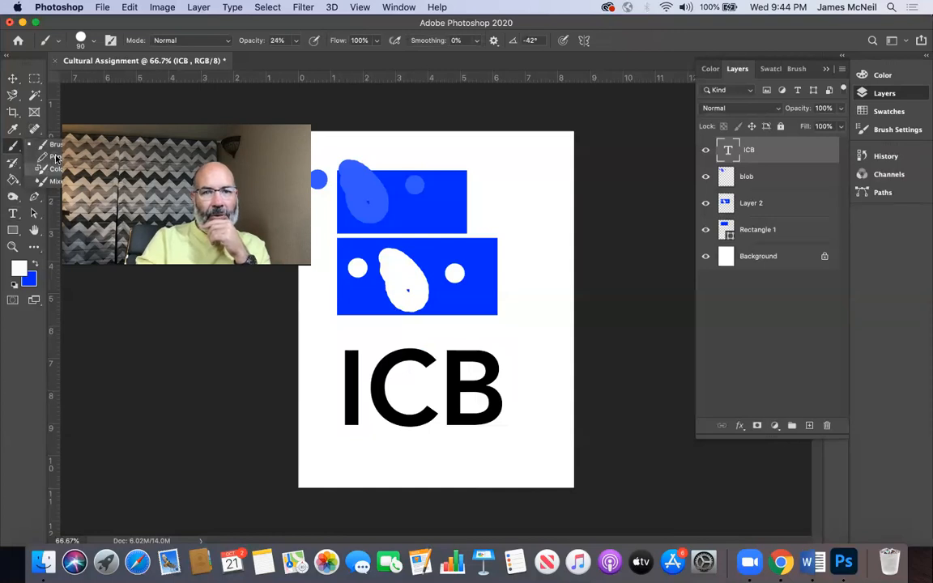
{"action": "left_click", "coordinate": [53, 157]}
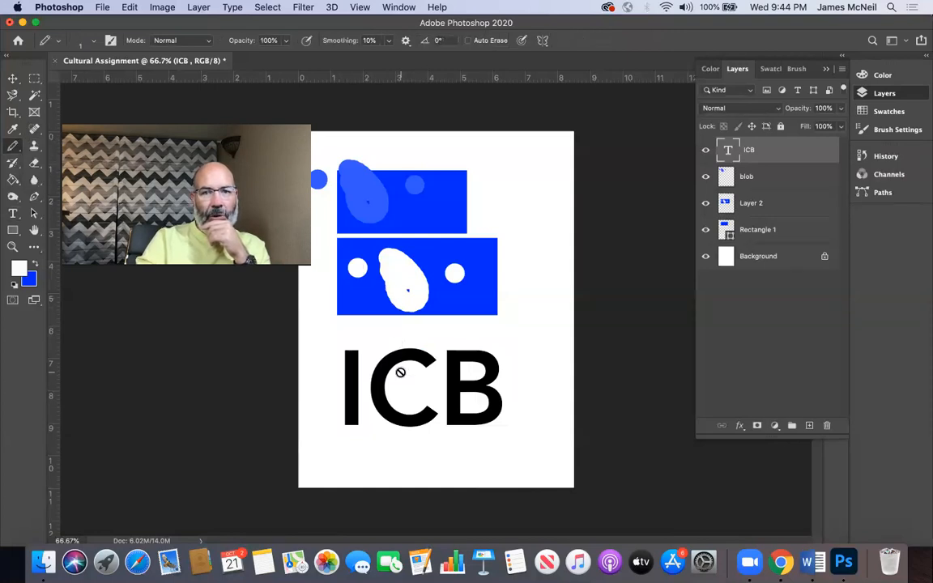
{"action": "right_click", "coordinate": [6, 147]}
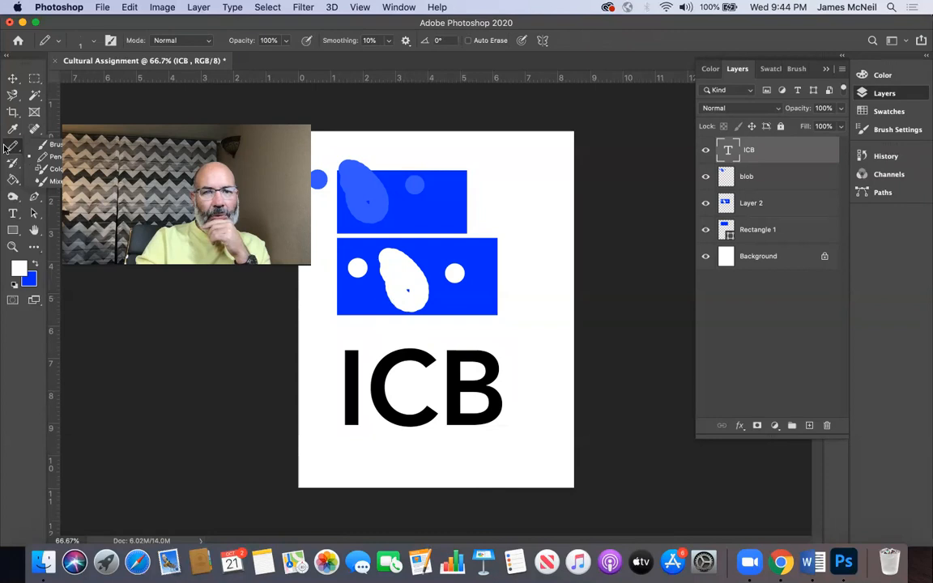
{"action": "left_click", "coordinate": [48, 132]}
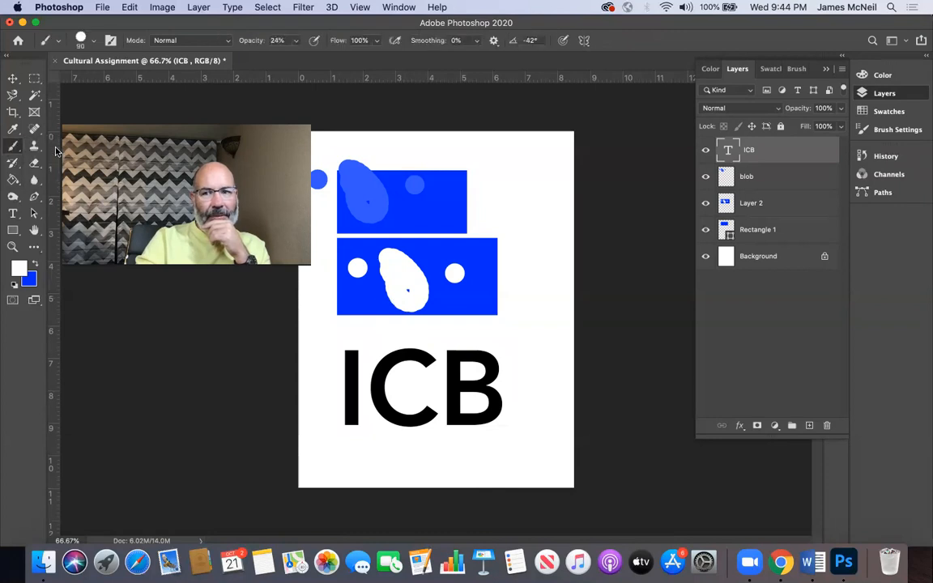
{"action": "left_click", "coordinate": [840, 72]}
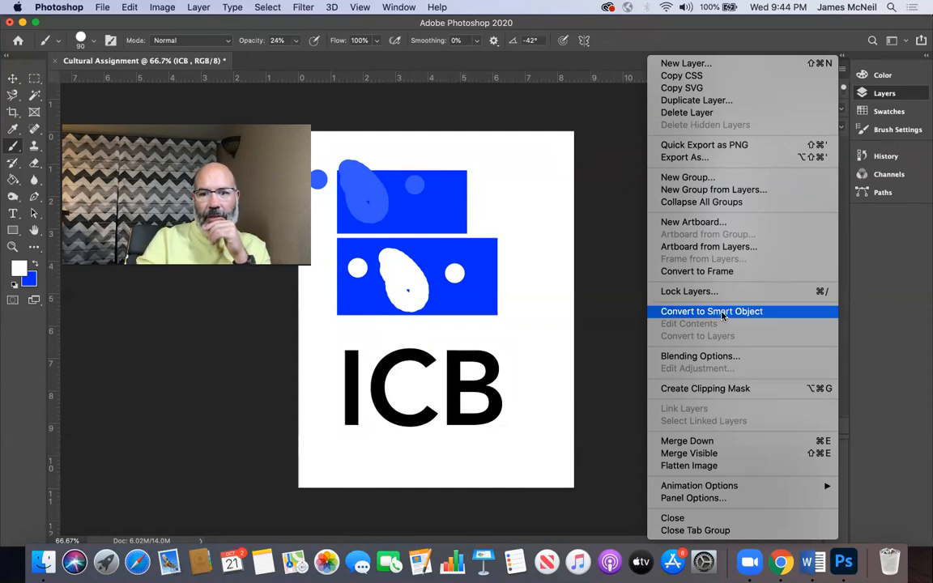
{"action": "left_click", "coordinate": [624, 238]}
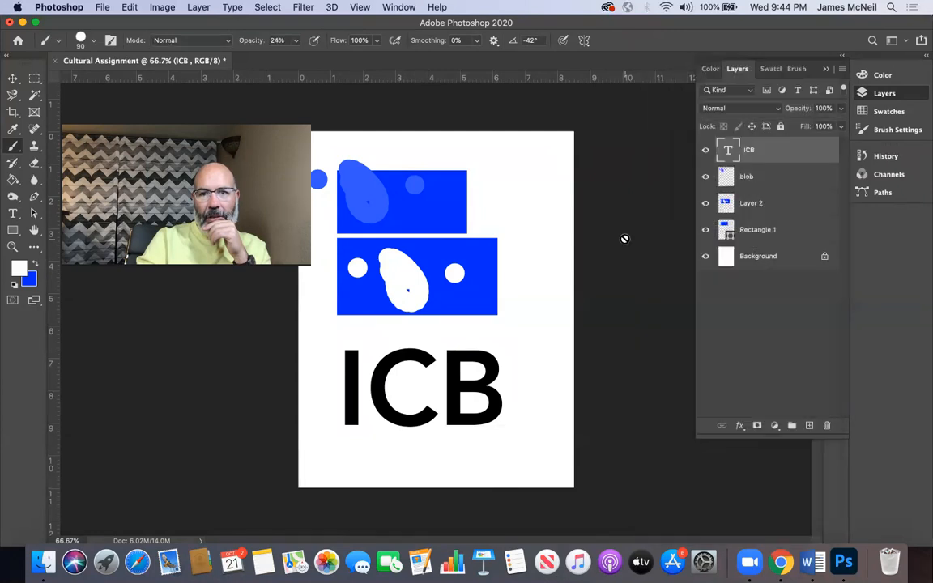
{"action": "double_click", "coordinate": [784, 152]}
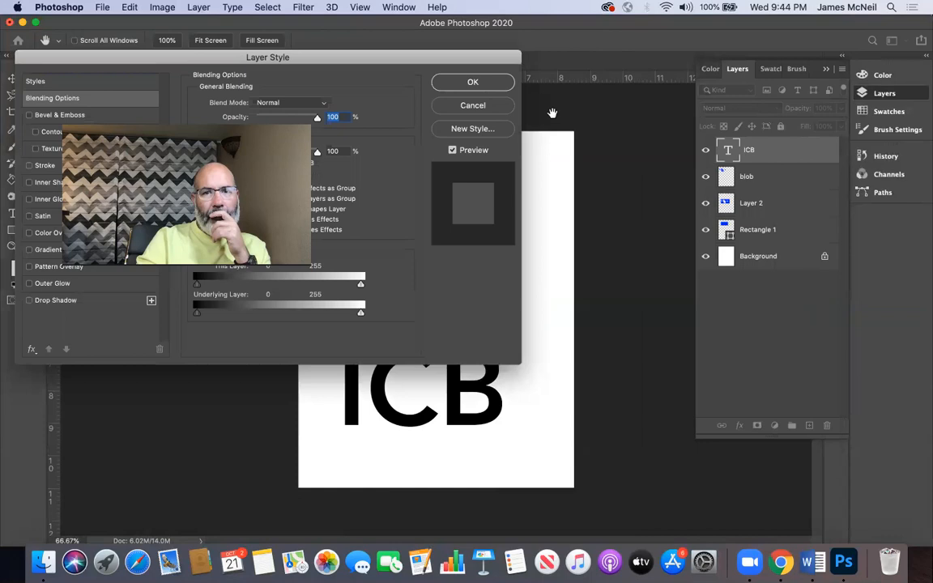
{"action": "left_click", "coordinate": [474, 107]}
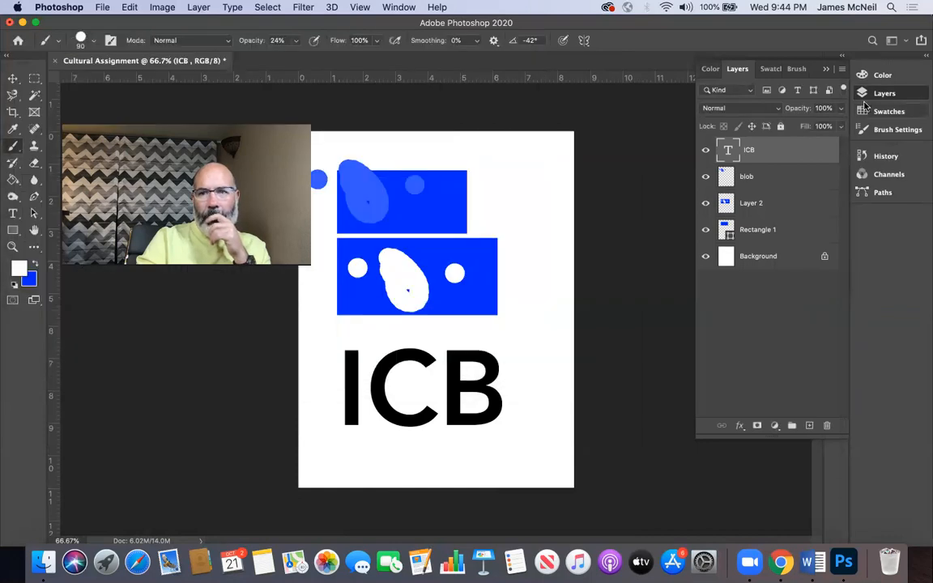
Step: Convert the ICB text layer to a Smart Object and back to a regular layer, and undo both conversions
{"action": "left_click", "coordinate": [841, 69]}
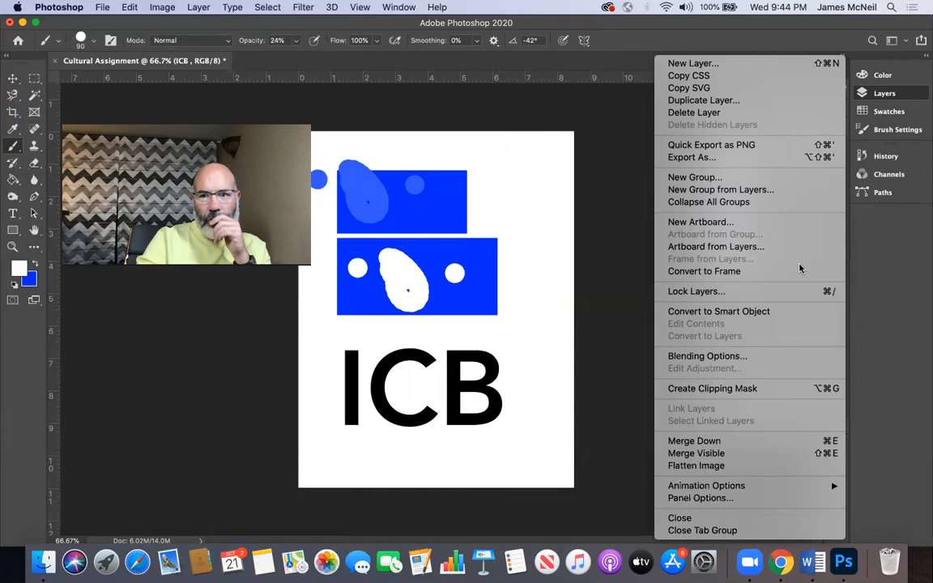
{"action": "left_click", "coordinate": [746, 312]}
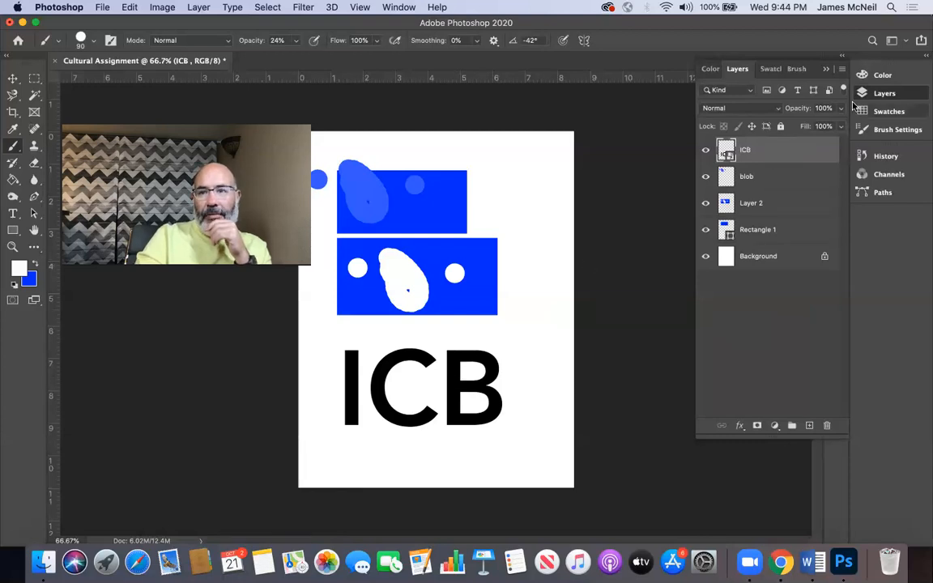
{"action": "left_click", "coordinate": [842, 71]}
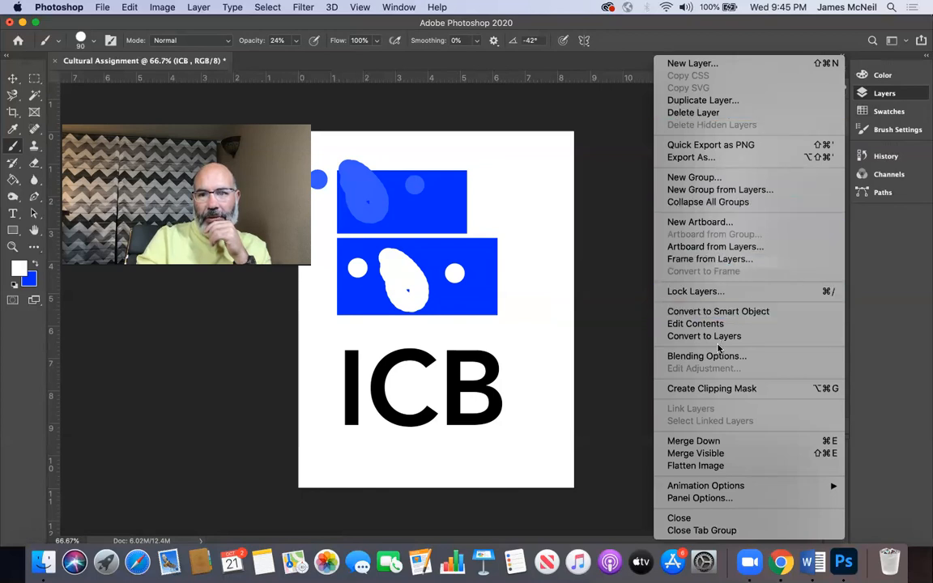
{"action": "left_click", "coordinate": [719, 335]}
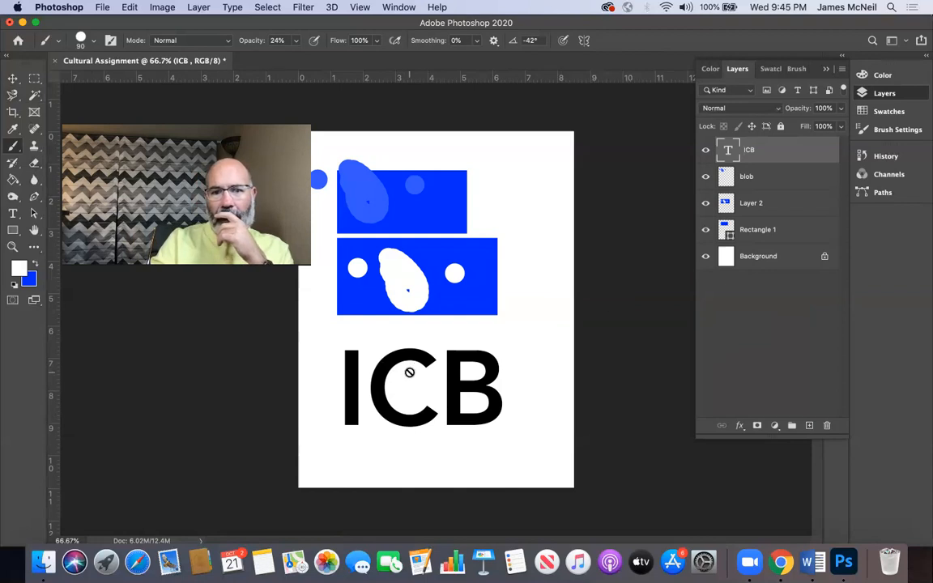
{"action": "key", "text": "super+shift+z"}
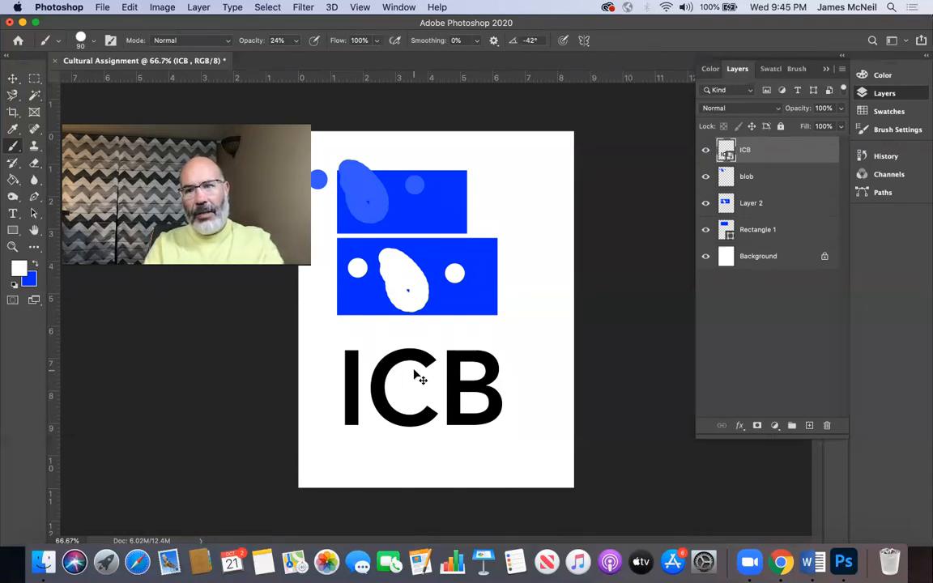
{"action": "key", "text": "super+z"}
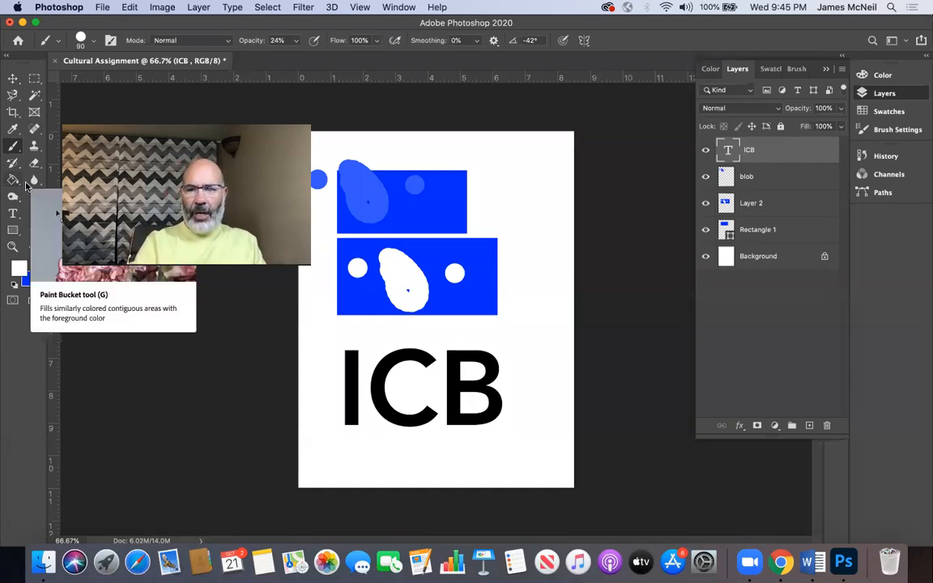
Step: Rasterize the Rectangle 1 shape layer
{"action": "left_click", "coordinate": [769, 231]}
{"action": "left_click", "coordinate": [842, 70]}
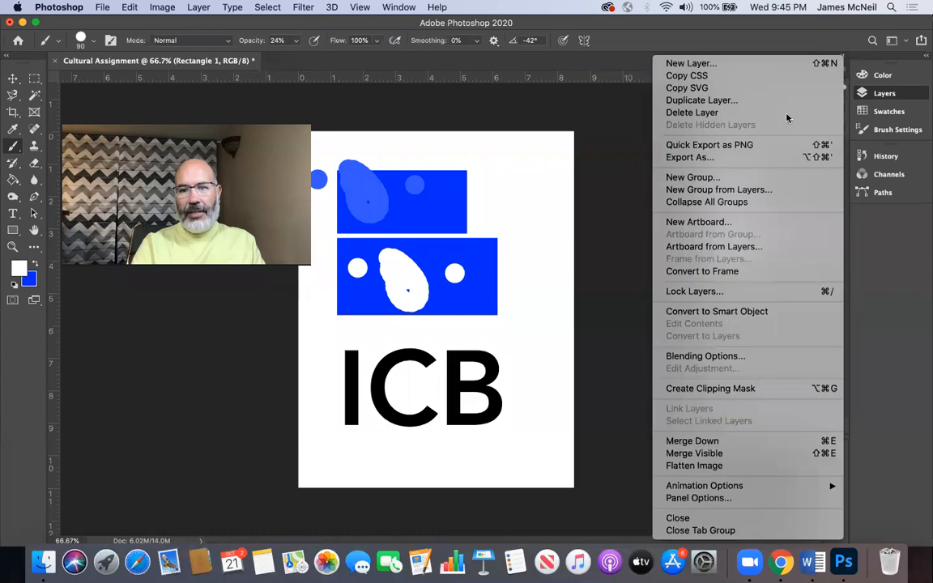
{"action": "left_click", "coordinate": [771, 313]}
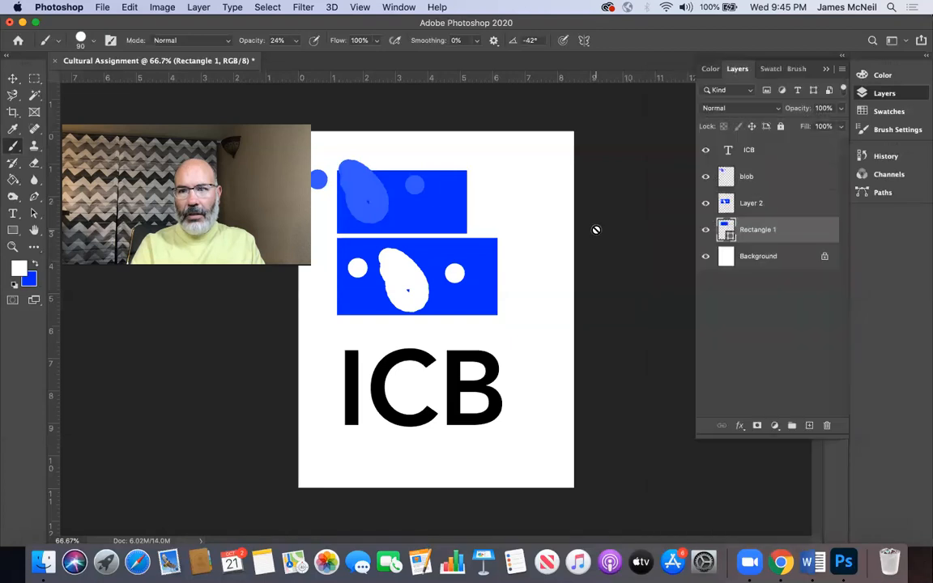
{"action": "right_click", "coordinate": [782, 237]}
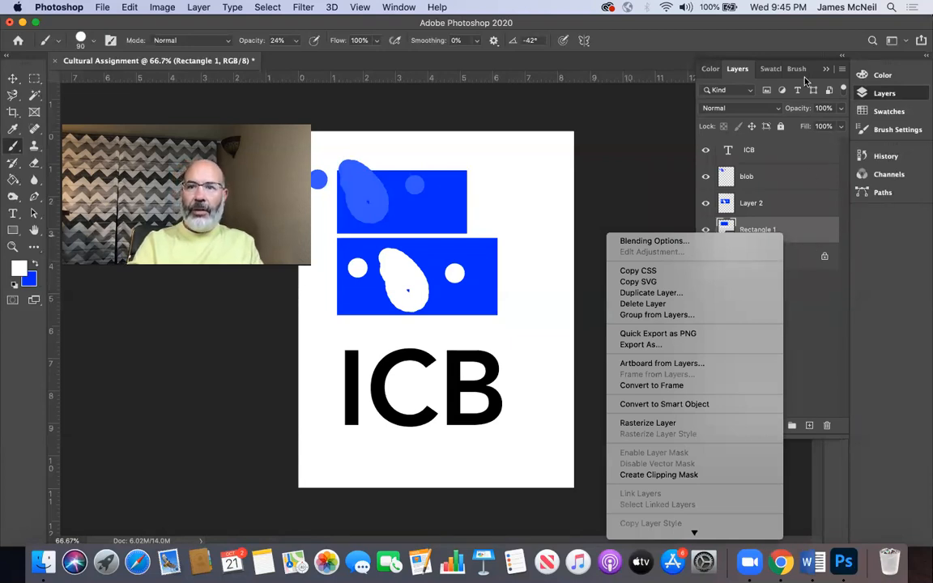
{"action": "left_click", "coordinate": [841, 69]}
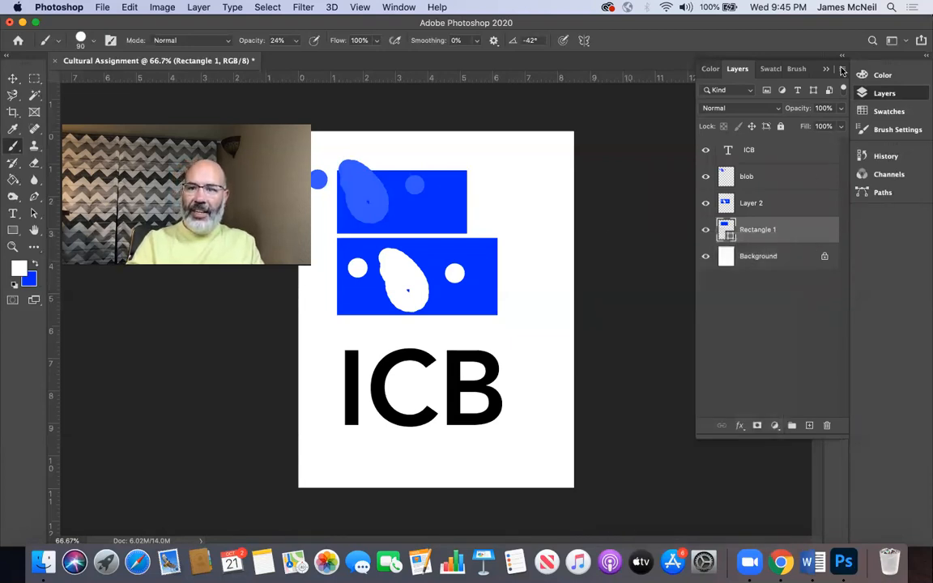
{"action": "right_click", "coordinate": [792, 232]}
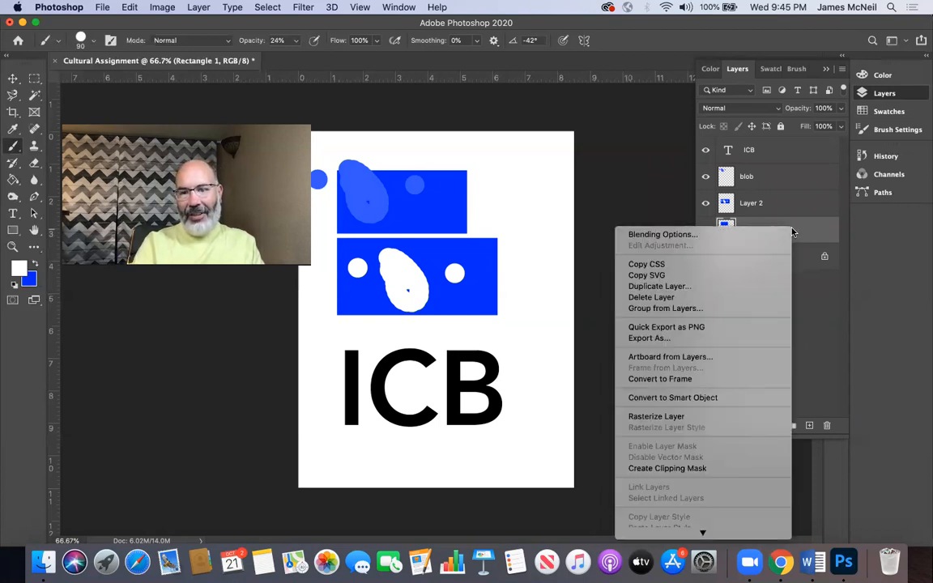
{"action": "left_click", "coordinate": [671, 417]}
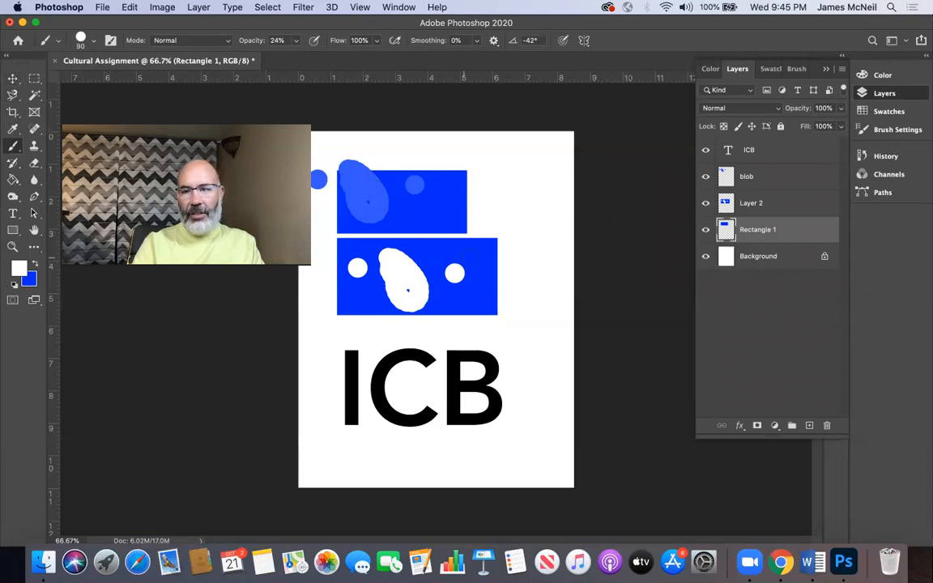
Step: Rasterize the ICB type layer
{"action": "left_click", "coordinate": [778, 156]}
{"action": "right_click", "coordinate": [778, 157]}
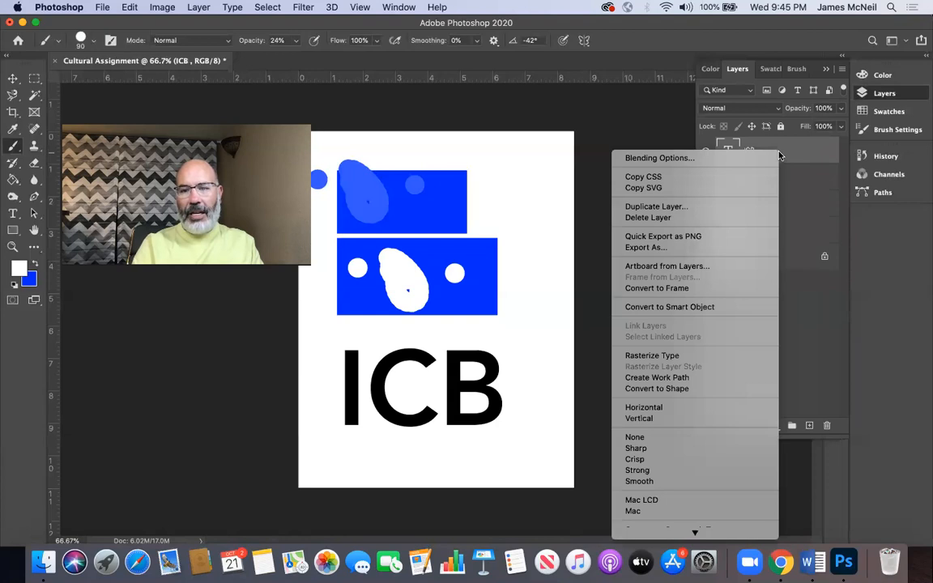
{"action": "left_click", "coordinate": [651, 355]}
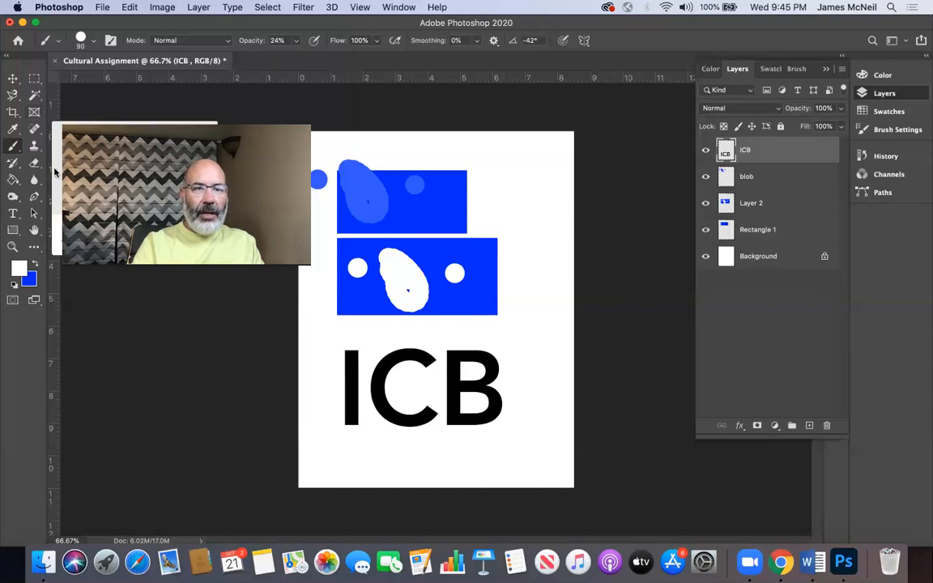
Step: Brush white at 24% opacity over the I and C of the rasterized text, and undo the stroke
{"action": "mouse_move", "coordinate": [368, 371]}
{"action": "left_mouse_down"}
{"action": "mouse_move", "coordinate": [344, 369]}
{"action": "mouse_move", "coordinate": [314, 381]}
{"action": "mouse_move", "coordinate": [421, 407]}
{"action": "mouse_move", "coordinate": [343, 344]}
{"action": "mouse_move", "coordinate": [404, 443]}
{"action": "mouse_move", "coordinate": [399, 421]}
{"action": "mouse_move", "coordinate": [367, 395]}
{"action": "left_mouse_up"}
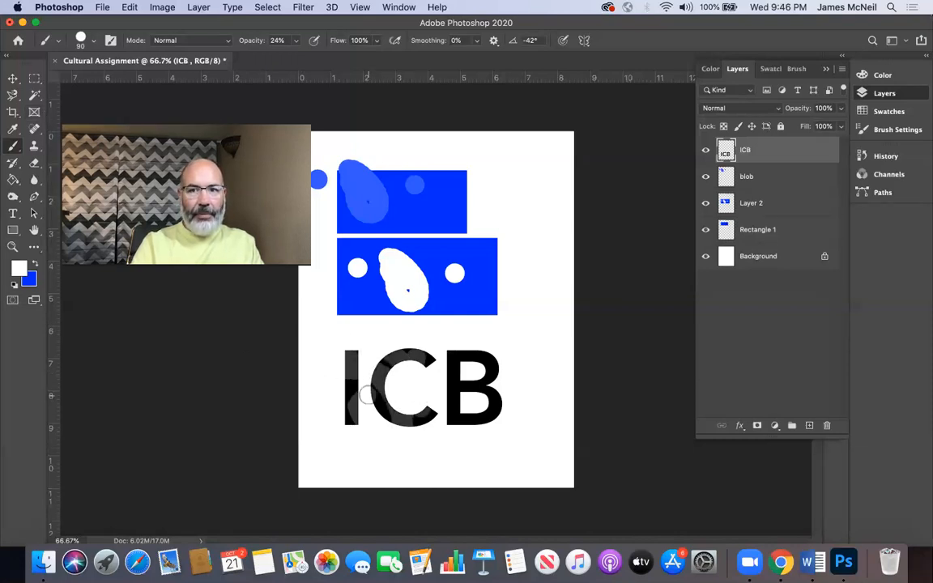
{"action": "key", "text": "super+z"}
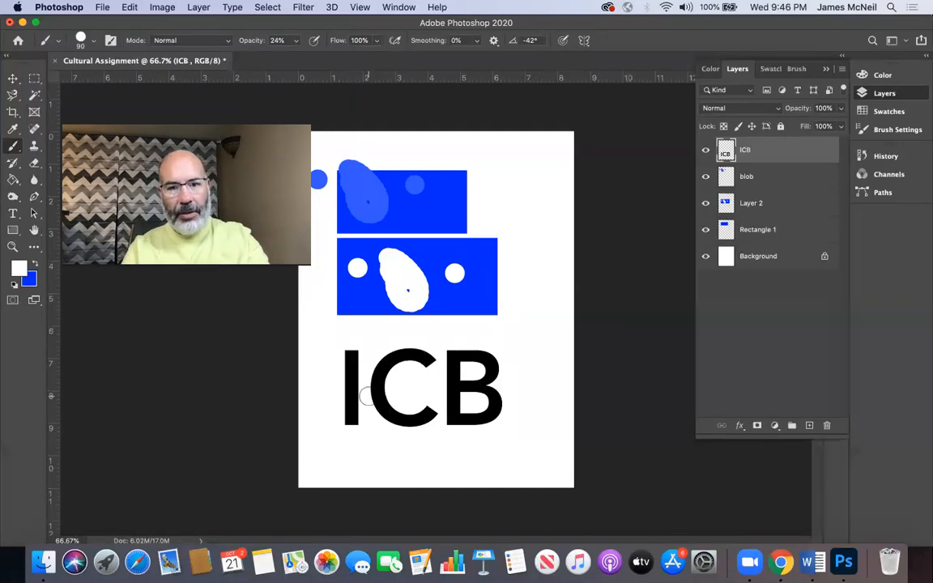
Step: Set the Brush to the blue color at 100% opacity, and paint a solid blob beside the upper blue block on the ICB layer
{"action": "left_click", "coordinate": [37, 262]}
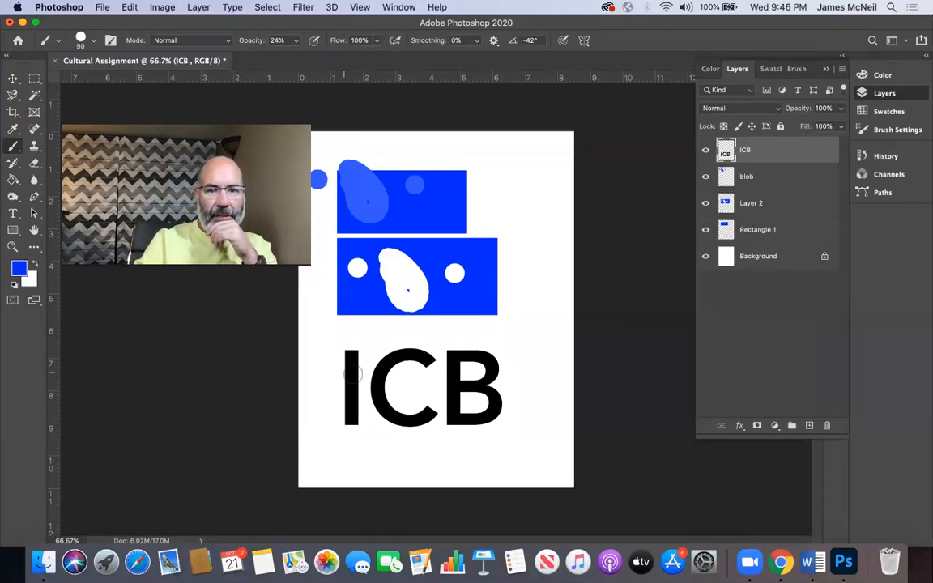
{"action": "left_click", "coordinate": [296, 40]}
{"action": "left_click_drag", "start_coordinate": [296, 57], "coordinate": [359, 68]}
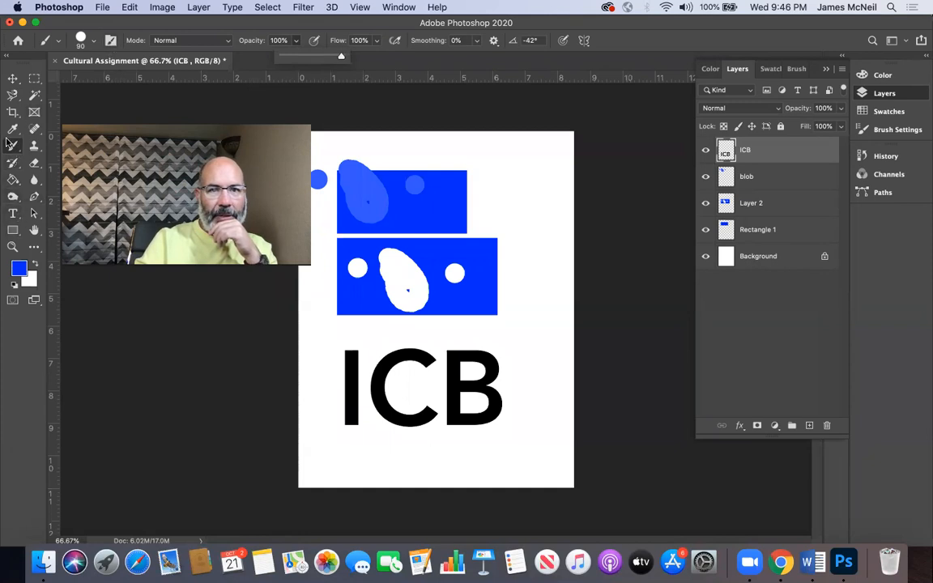
{"action": "left_click", "coordinate": [297, 45]}
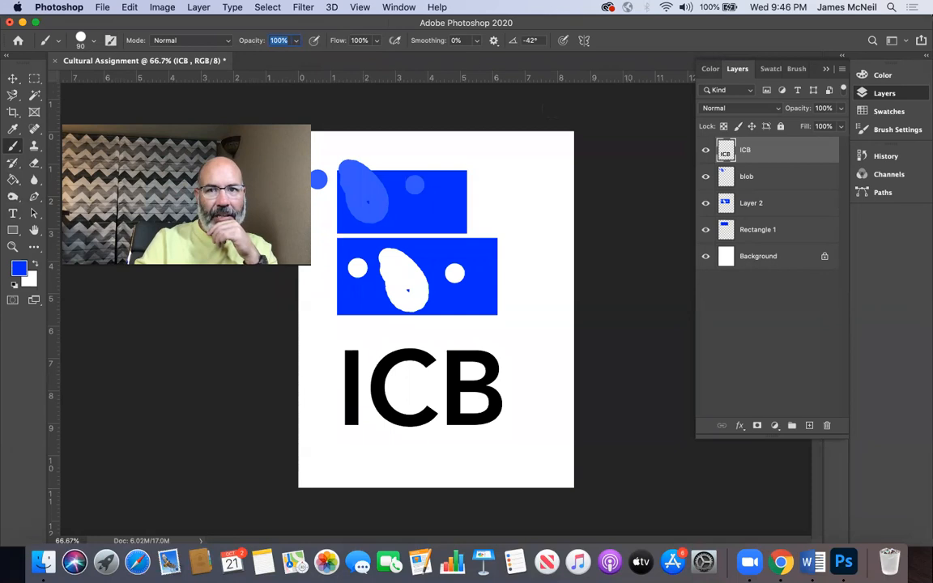
{"action": "left_click", "coordinate": [517, 198]}
{"action": "mouse_move", "coordinate": [517, 197]}
{"action": "left_mouse_down"}
{"action": "mouse_move", "coordinate": [486, 196]}
{"action": "mouse_move", "coordinate": [542, 202]}
{"action": "mouse_move", "coordinate": [515, 220]}
{"action": "mouse_move", "coordinate": [510, 162]}
{"action": "left_mouse_up"}
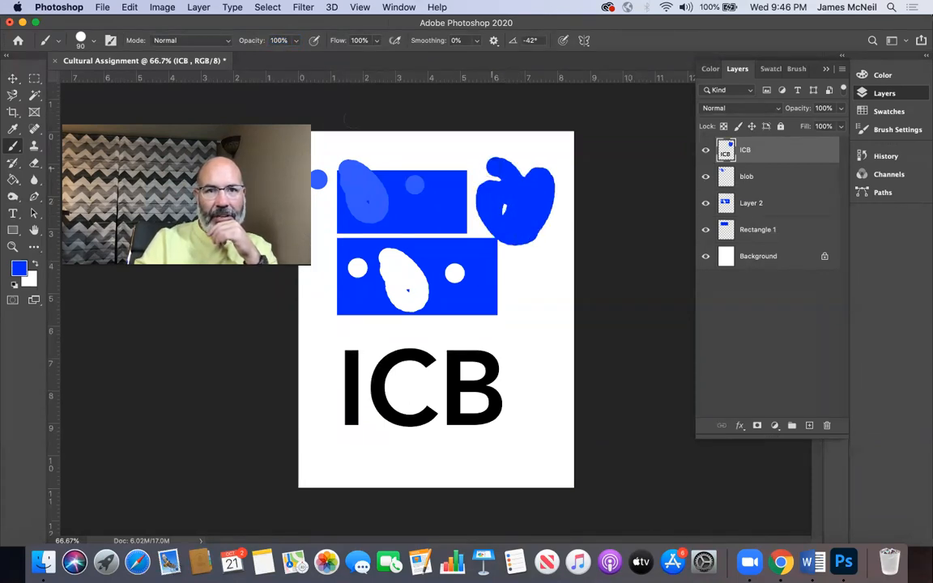
{"action": "left_click", "coordinate": [92, 42]}
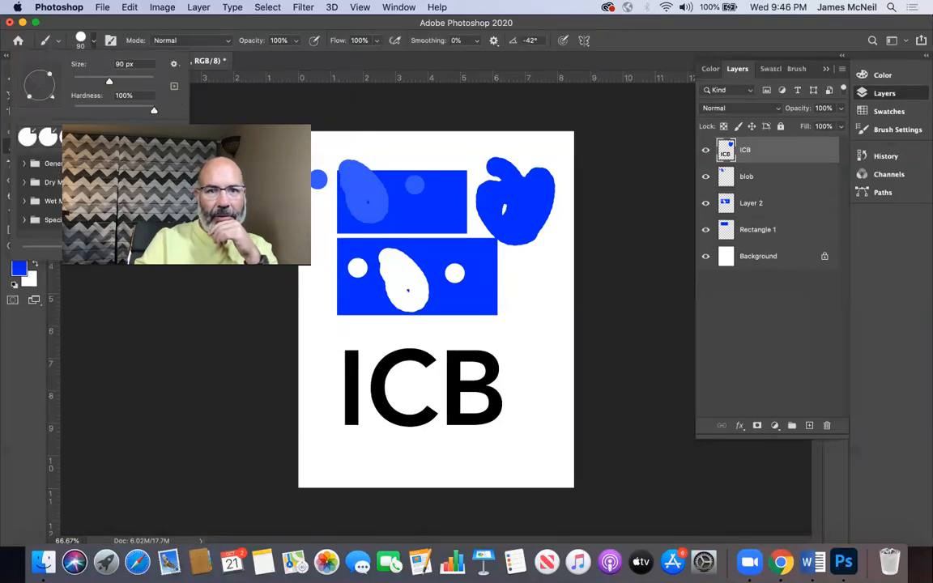
{"action": "key", "text": "o"}
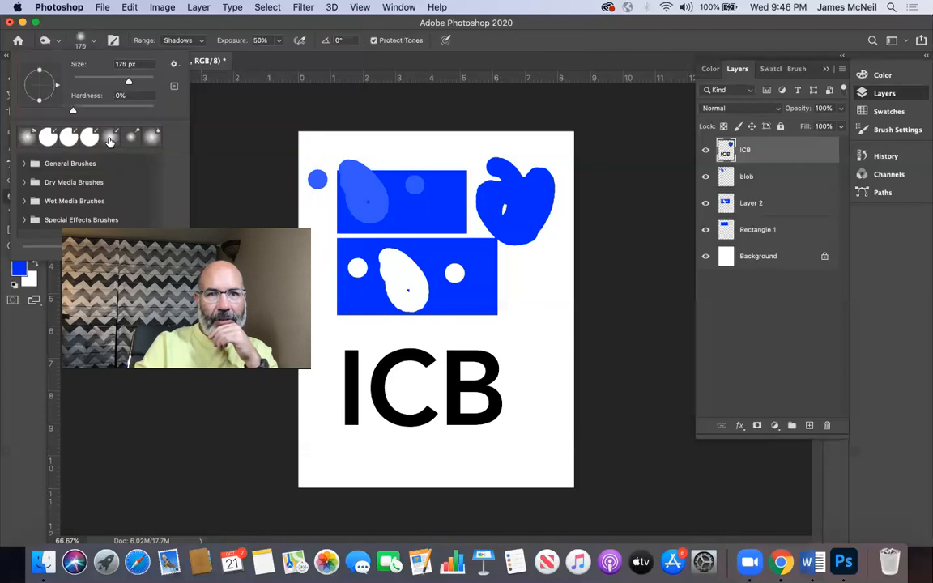
{"action": "left_click", "coordinate": [515, 272]}
{"action": "key", "text": "bracketleft"}
{"action": "key", "text": "bracketleft"}
{"action": "key", "text": "bracketleft"}
{"action": "key", "text": "bracketleft"}
{"action": "key", "text": "bracketright"}
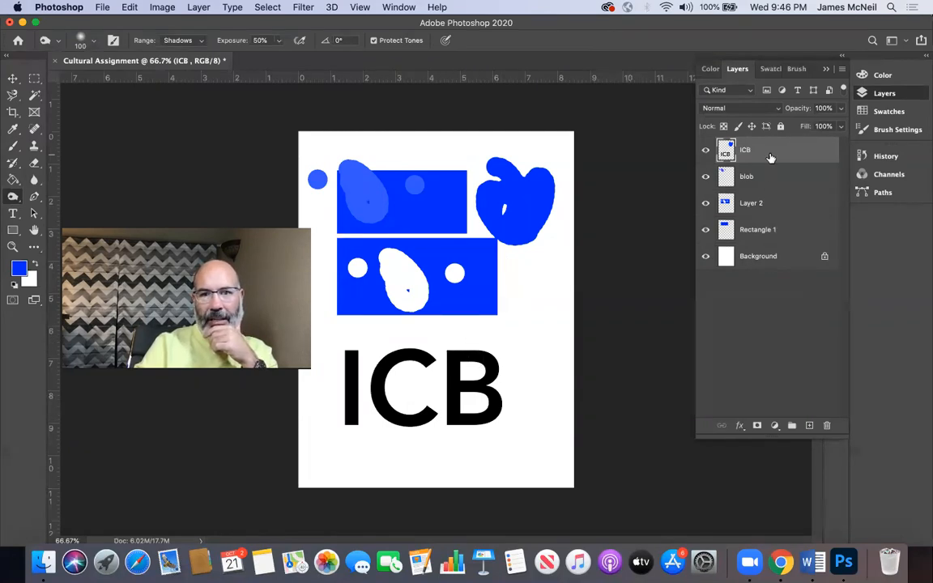
Step: Scribble over the ICB letters with the blue Brush, and undo the scribble
{"action": "left_click", "coordinate": [12, 145]}
{"action": "mouse_move", "coordinate": [533, 338]}
{"action": "left_mouse_down"}
{"action": "mouse_move", "coordinate": [409, 401]}
{"action": "mouse_move", "coordinate": [376, 446]}
{"action": "mouse_move", "coordinate": [387, 360]}
{"action": "mouse_move", "coordinate": [422, 409]}
{"action": "mouse_move", "coordinate": [347, 350]}
{"action": "mouse_move", "coordinate": [341, 395]}
{"action": "mouse_move", "coordinate": [453, 354]}
{"action": "mouse_move", "coordinate": [464, 418]}
{"action": "mouse_move", "coordinate": [403, 387]}
{"action": "mouse_move", "coordinate": [455, 380]}
{"action": "mouse_move", "coordinate": [482, 346]}
{"action": "mouse_move", "coordinate": [477, 412]}
{"action": "left_mouse_up"}
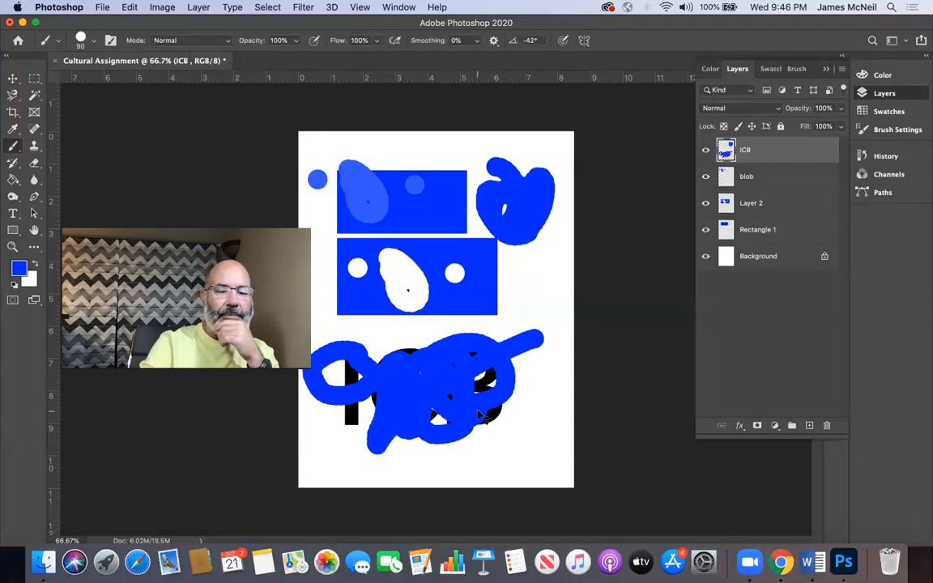
{"action": "key", "text": "super+z"}
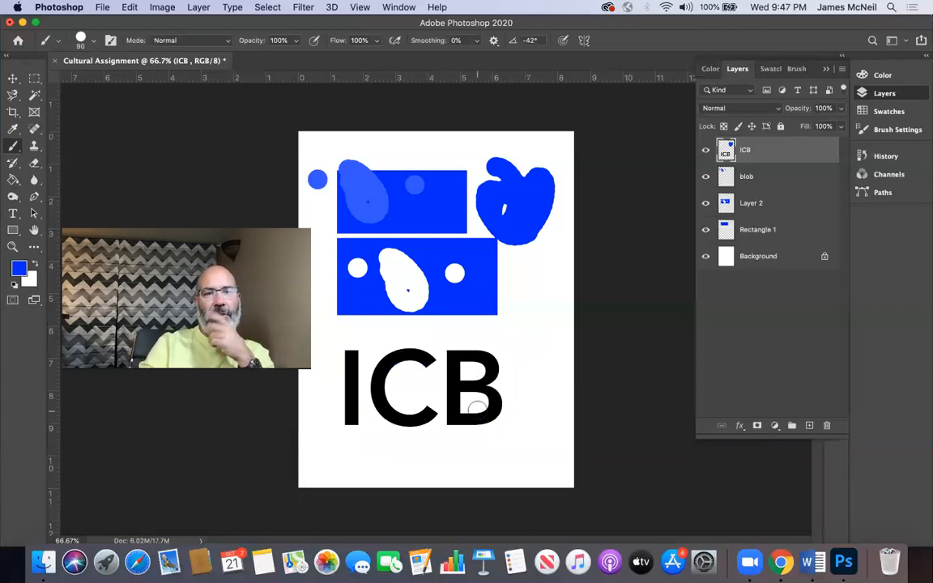
Step: Select the black ICB letters with the Magic Wand, and brush blue strokes across parts of the I, C and B within the selection
{"action": "left_click", "coordinate": [35, 96]}
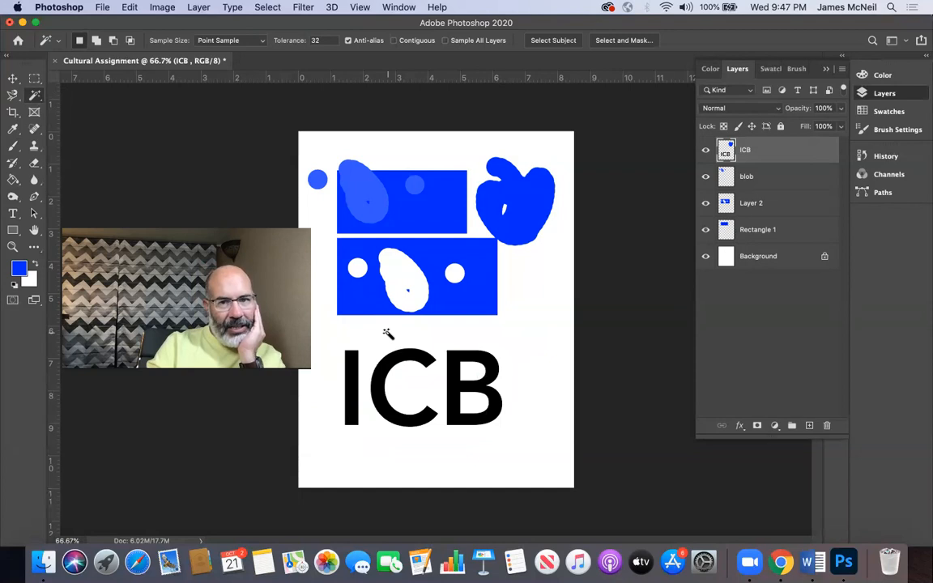
{"action": "left_click", "coordinate": [418, 357]}
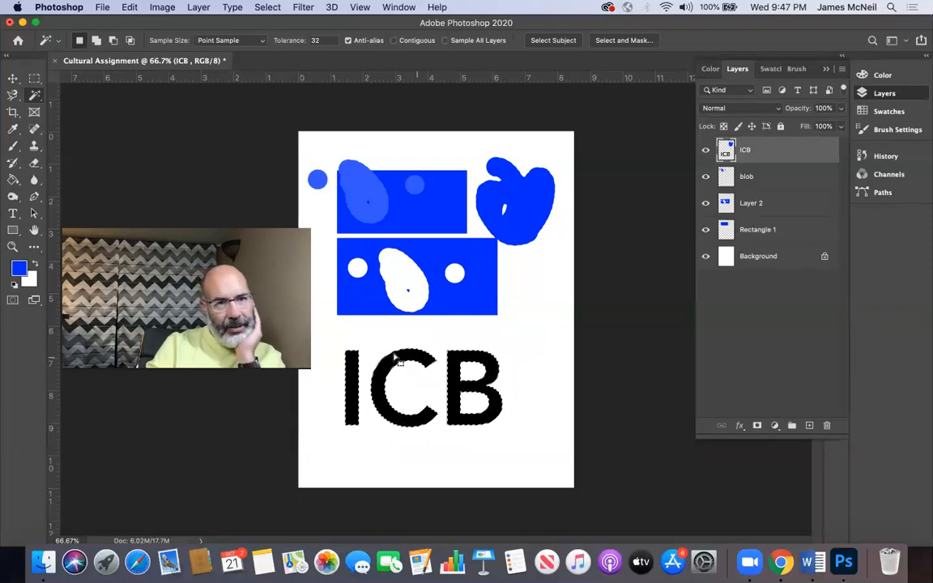
{"action": "left_click", "coordinate": [15, 149]}
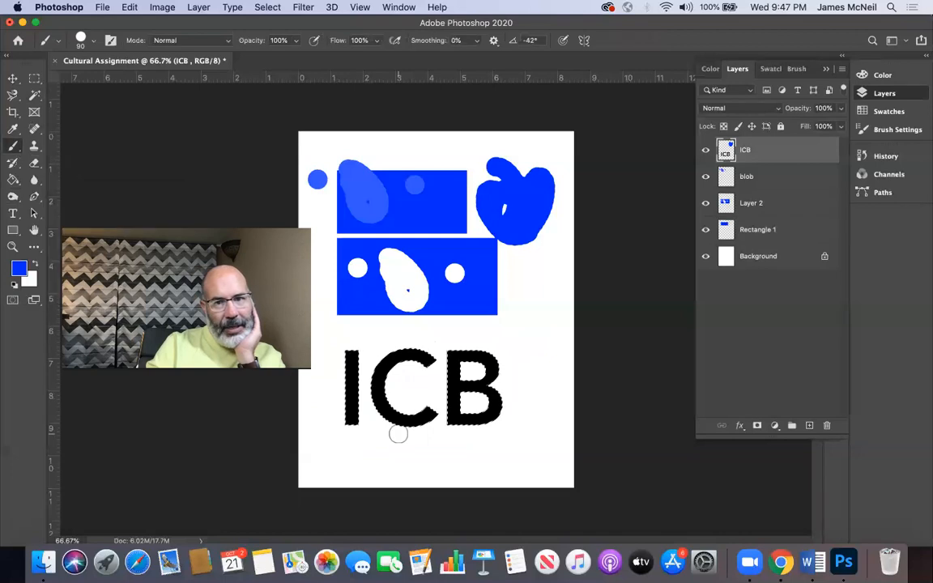
{"action": "left_click_drag", "start_coordinate": [463, 411], "coordinate": [463, 355]}
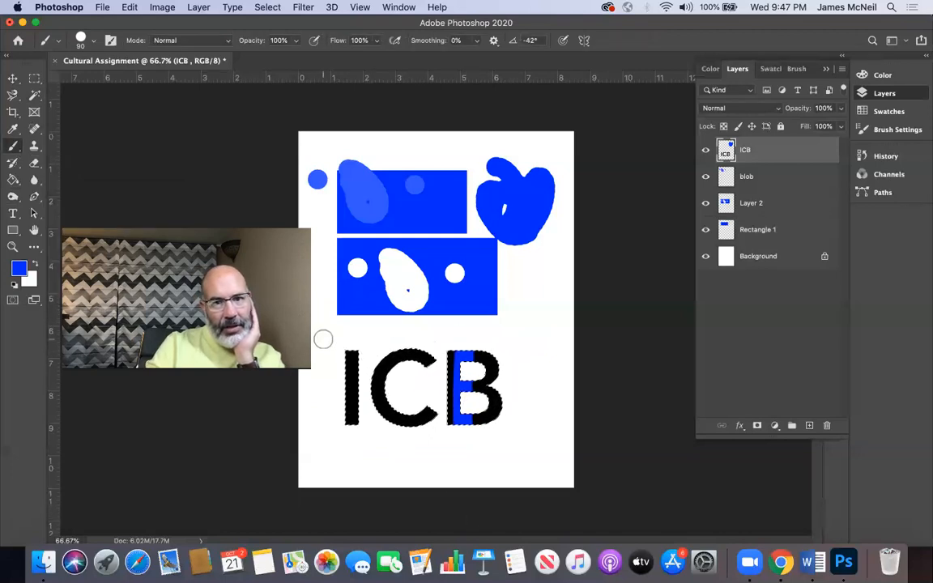
{"action": "left_click_drag", "start_coordinate": [349, 353], "coordinate": [349, 419]}
{"action": "left_click_drag", "start_coordinate": [377, 360], "coordinate": [401, 419]}
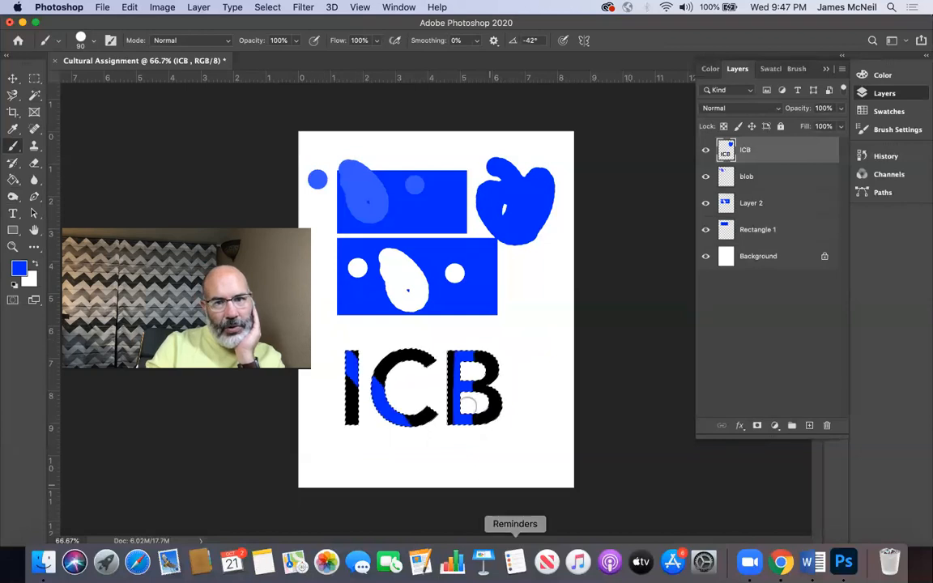
{"action": "left_click", "coordinate": [403, 355]}
{"action": "key", "text": "bracketleft"}
{"action": "key", "text": "bracketleft"}
{"action": "key", "text": "bracketleft"}
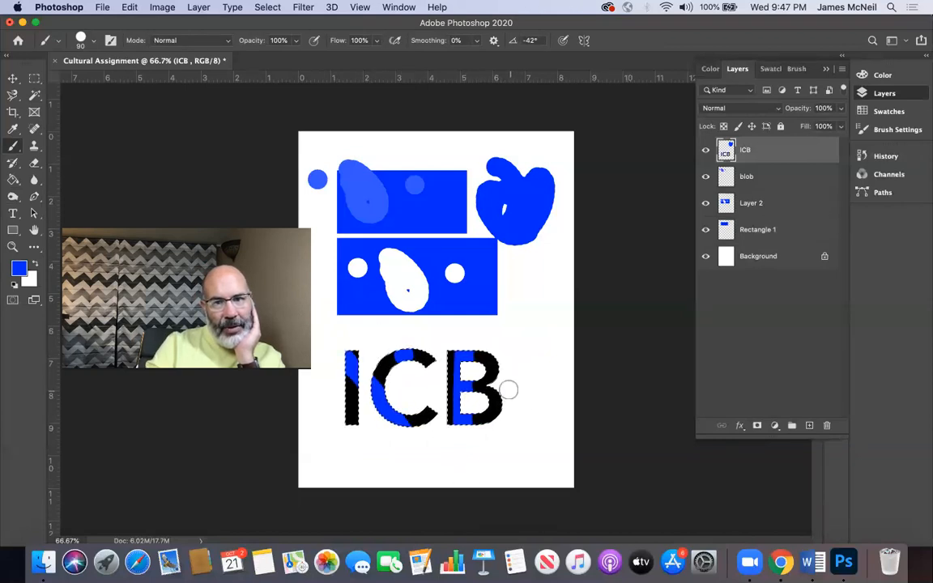
Step: Reduce the Brush size to 45 and dab blue dots on the B's upper curve and the foot of the I
{"action": "key", "text": "bracketleft"}
{"action": "key", "text": "bracketleft"}
{"action": "left_click", "coordinate": [488, 359]}
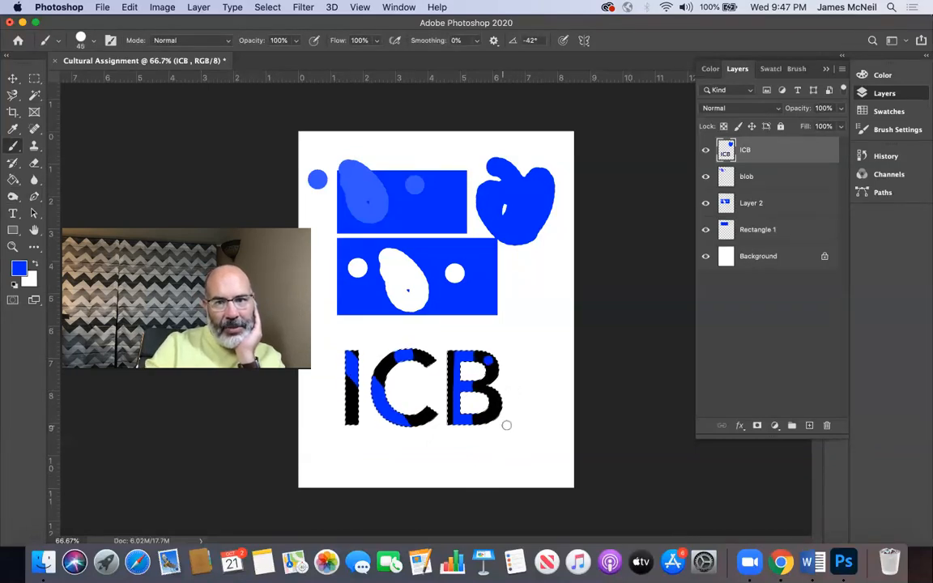
{"action": "left_click", "coordinate": [352, 419]}
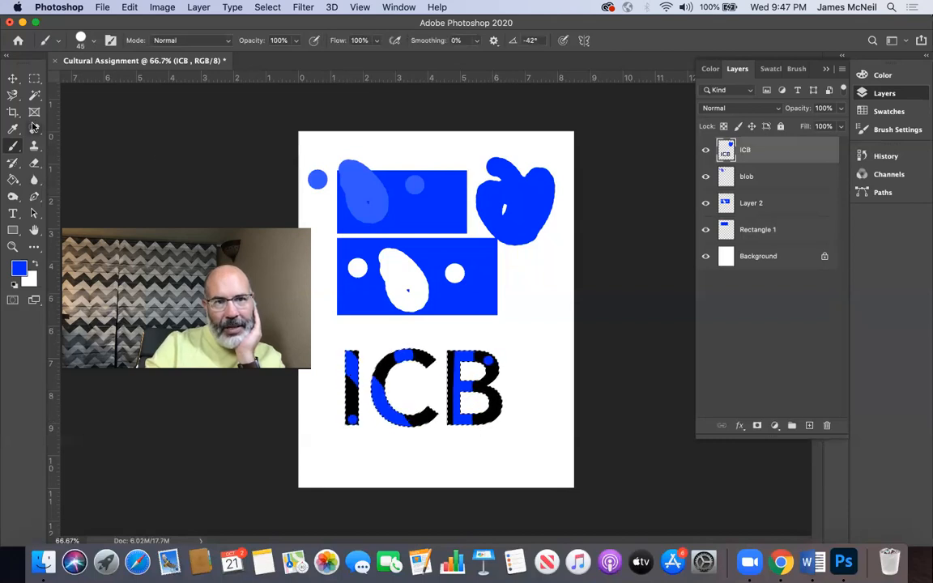
Step: Clear the selection, select the remaining black of the ICB letters with the Magic Wand, and deselect it again
{"action": "left_click", "coordinate": [33, 80]}
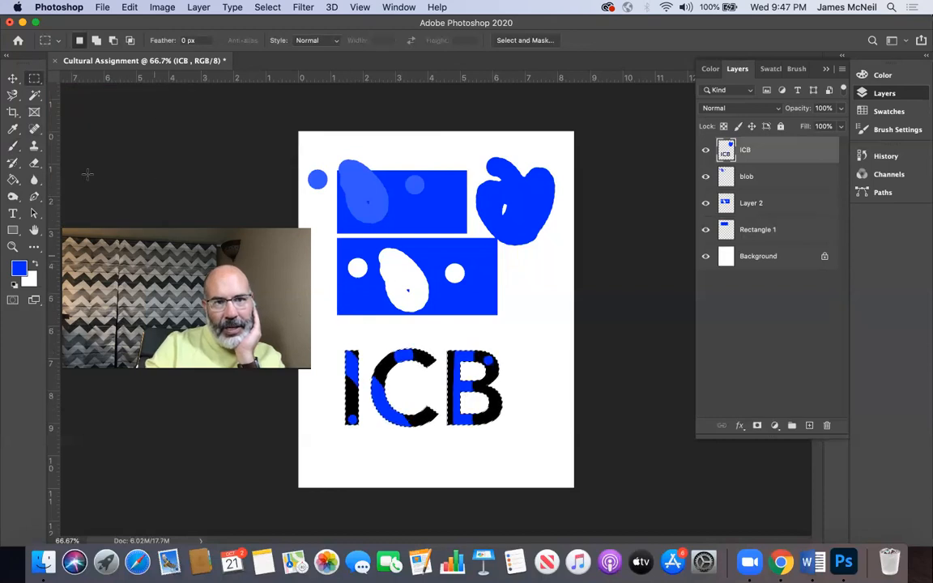
{"action": "key", "text": "w"}
{"action": "key", "text": "super+d"}
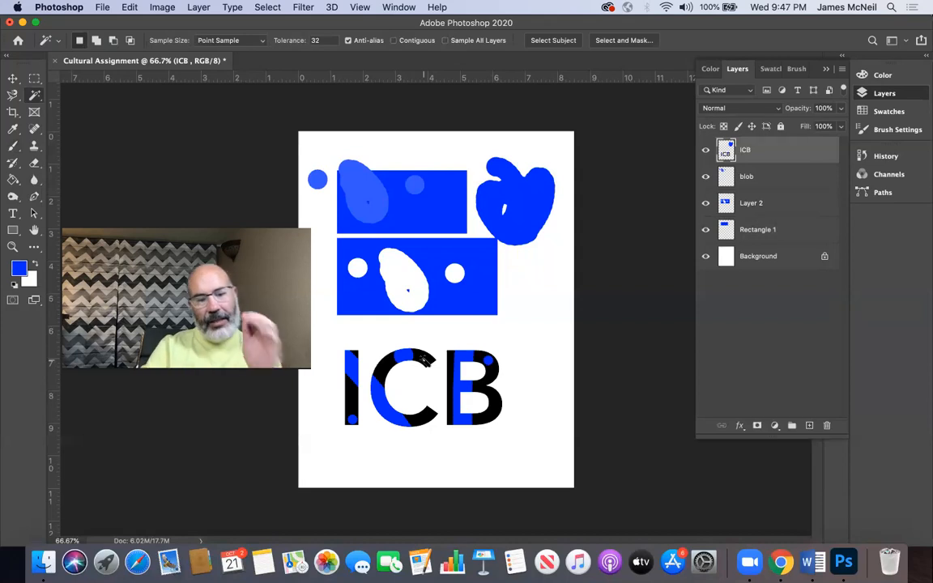
{"action": "left_click", "coordinate": [426, 369]}
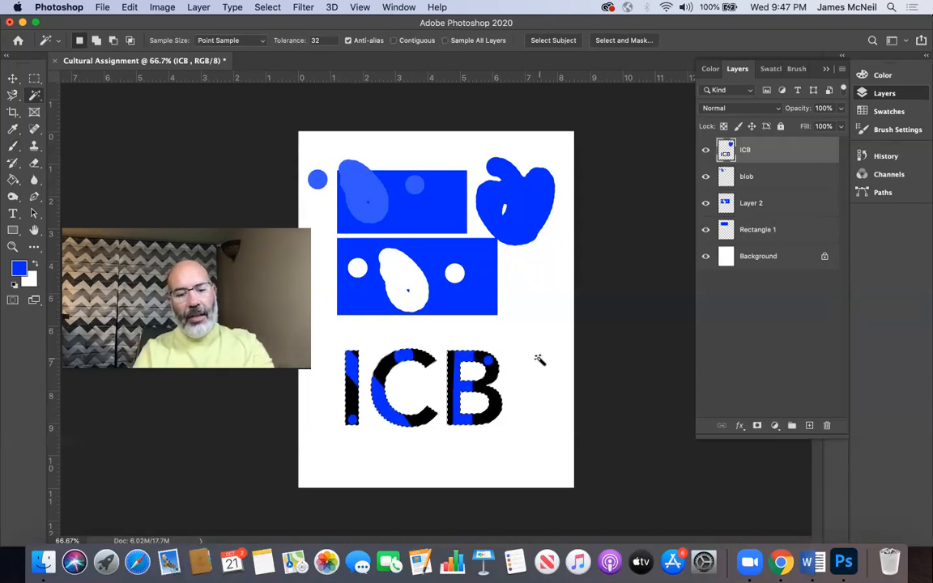
{"action": "key", "text": "super+d"}
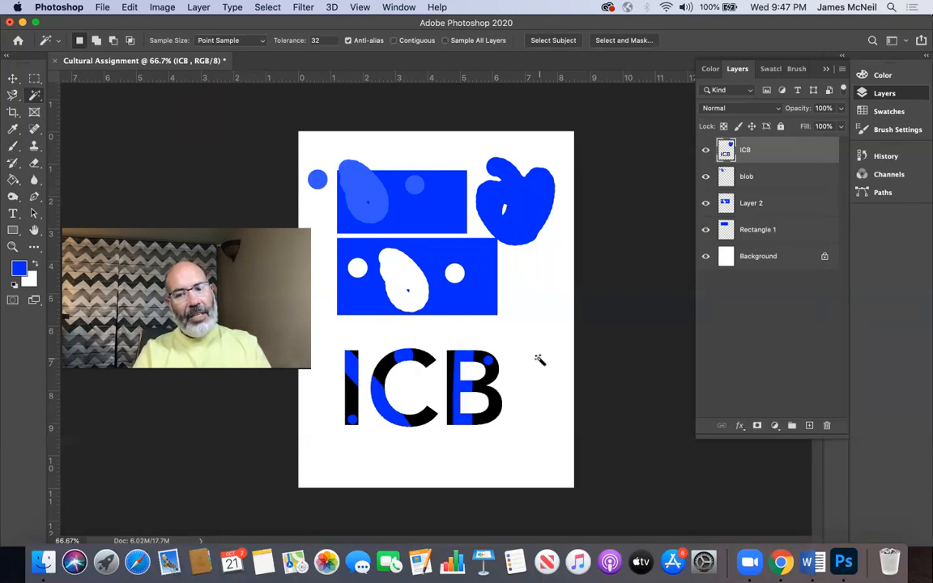
Step: Move the ICB layer down and left so its blob overlaps the blue blocks, and marquee a rectangular area around the blob
{"action": "left_click", "coordinate": [13, 78]}
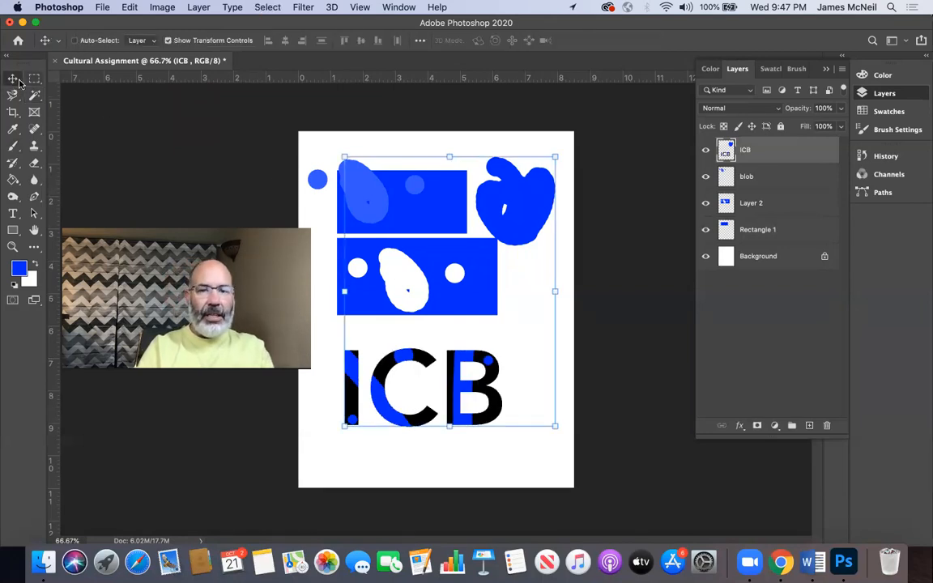
{"action": "left_click_drag", "start_coordinate": [416, 367], "coordinate": [375, 369]}
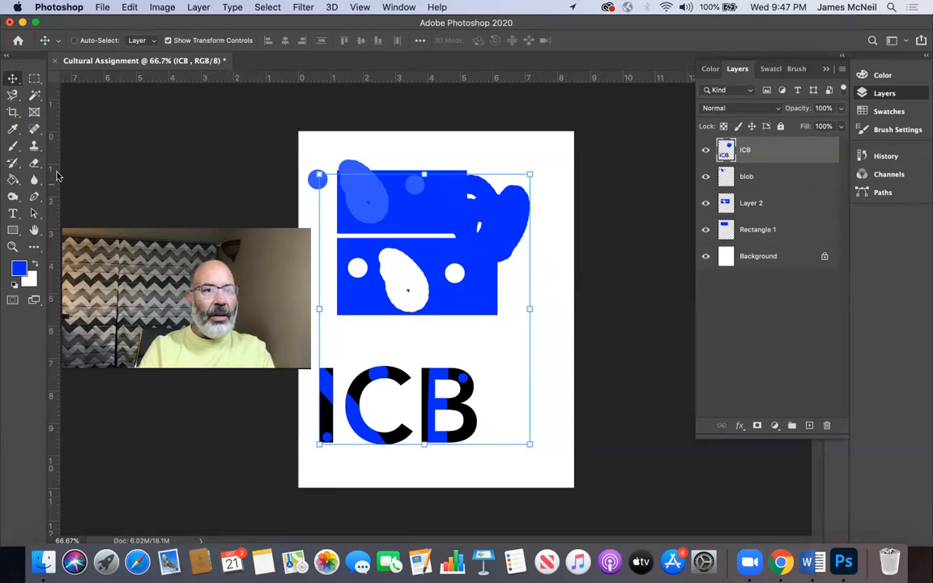
{"action": "left_click", "coordinate": [35, 78]}
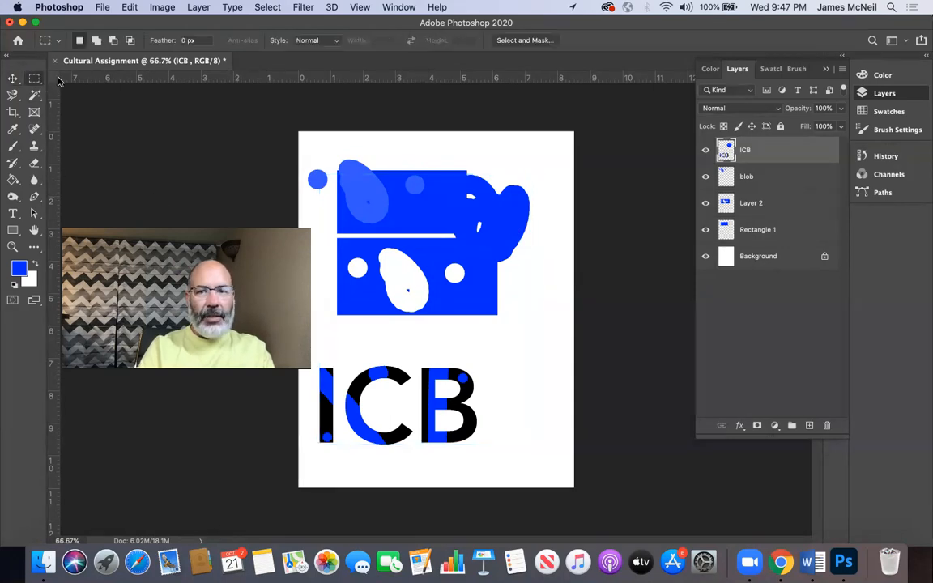
{"action": "left_click_drag", "start_coordinate": [395, 149], "coordinate": [575, 321]}
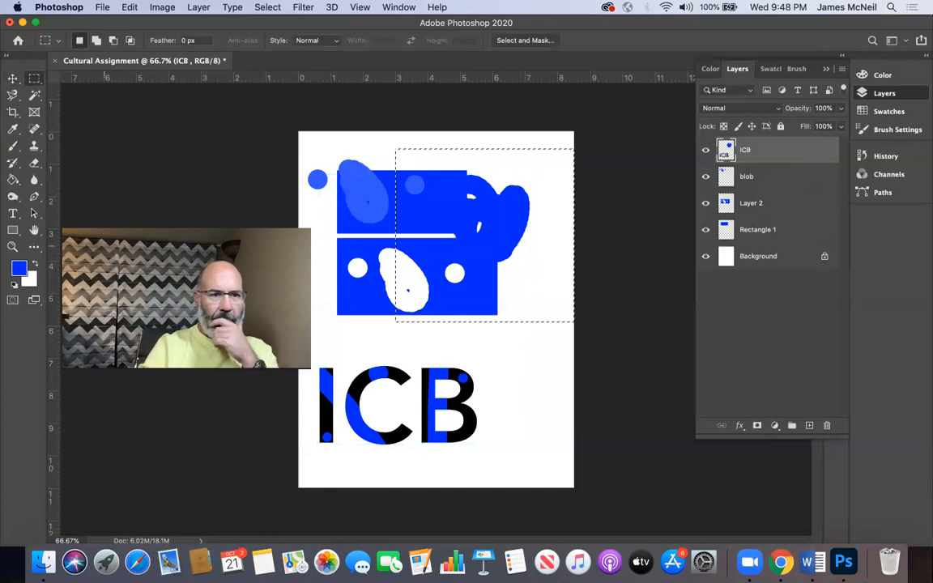
Step: Switch to the regular Eraser tool and erase a soft-edged spot from the upper edge of the blob
{"action": "left_click", "coordinate": [13, 165]}
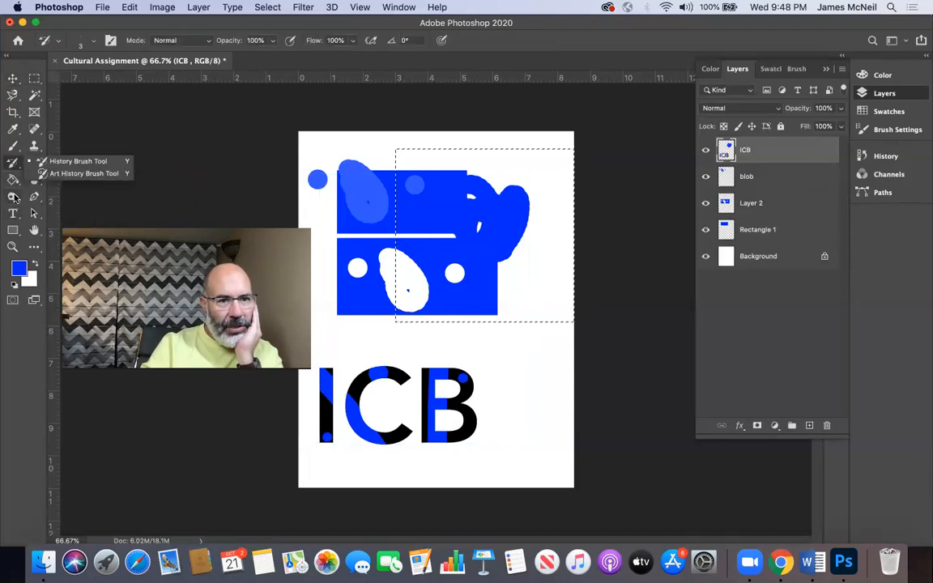
{"action": "left_click", "coordinate": [34, 129]}
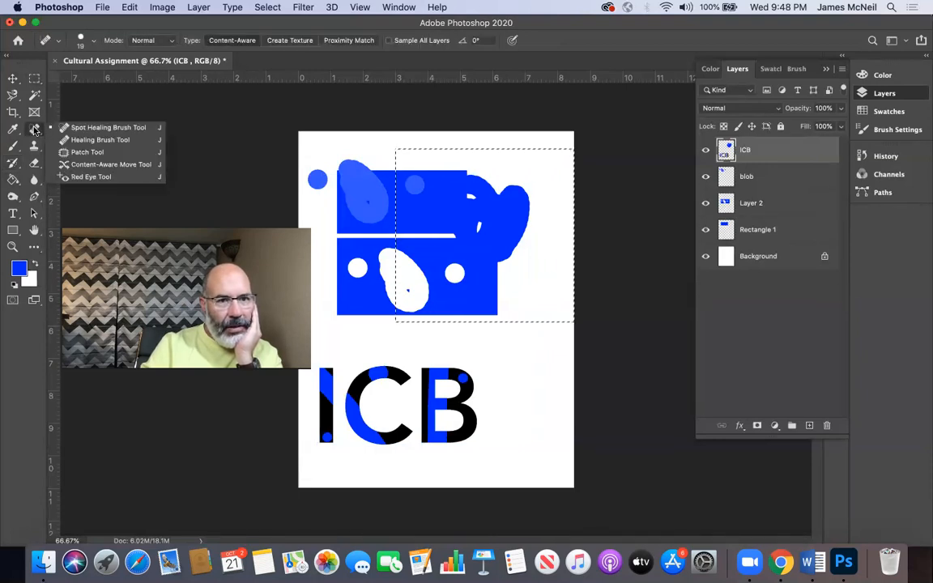
{"action": "left_click", "coordinate": [34, 129]}
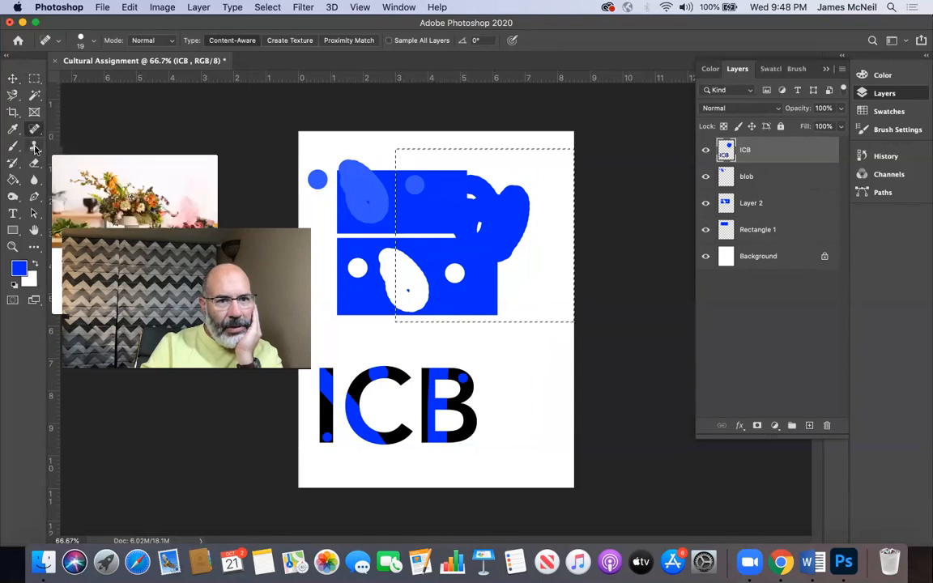
{"action": "left_click", "coordinate": [35, 148]}
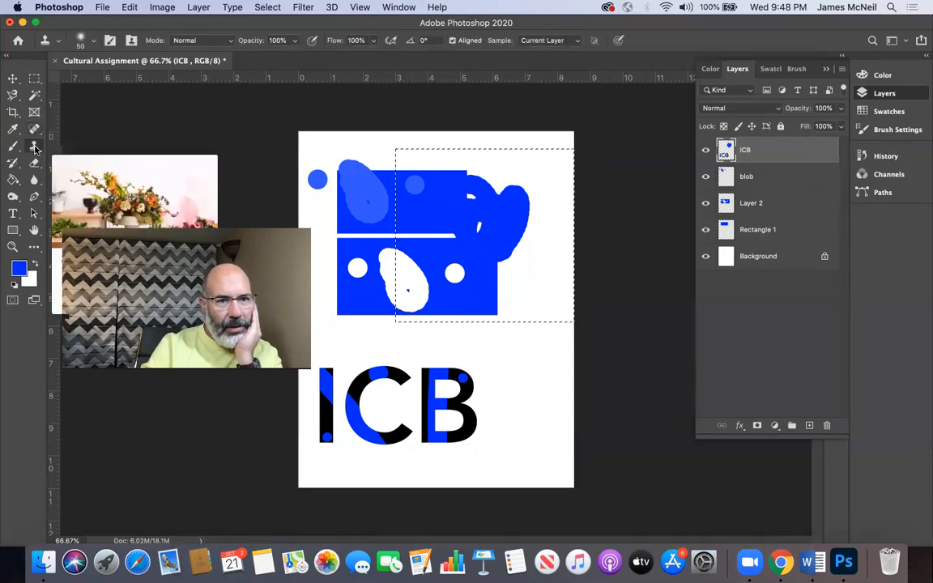
{"action": "left_click", "coordinate": [35, 148]}
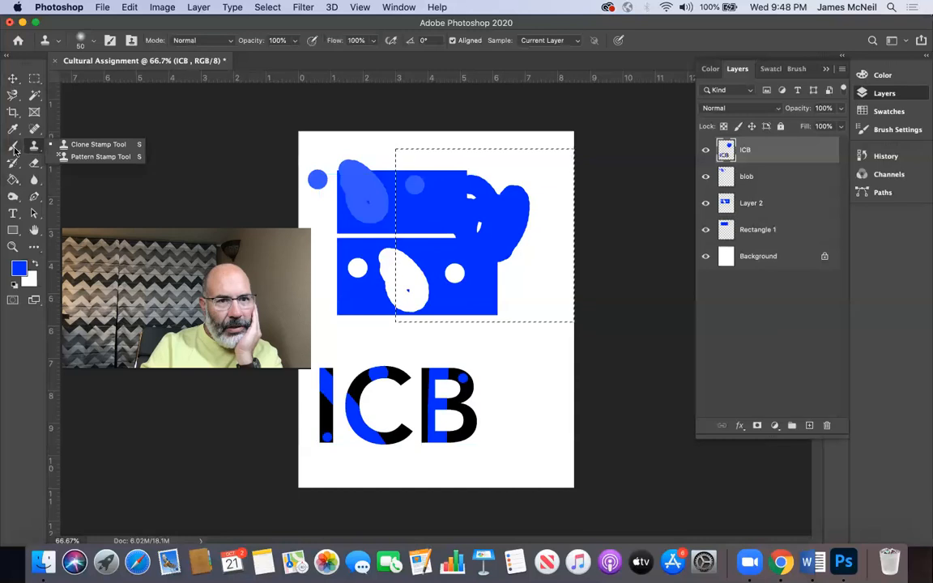
{"action": "left_click", "coordinate": [31, 161]}
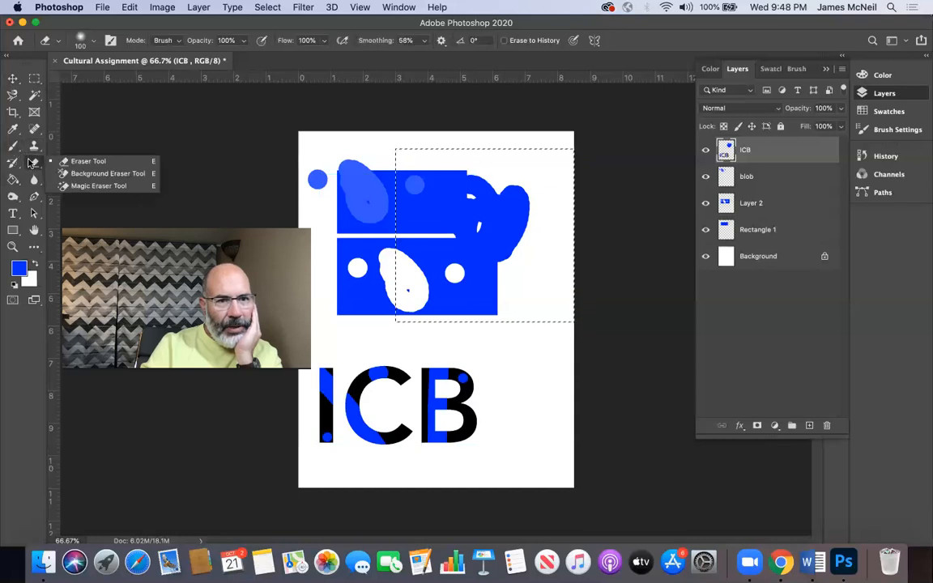
{"action": "left_click", "coordinate": [74, 161]}
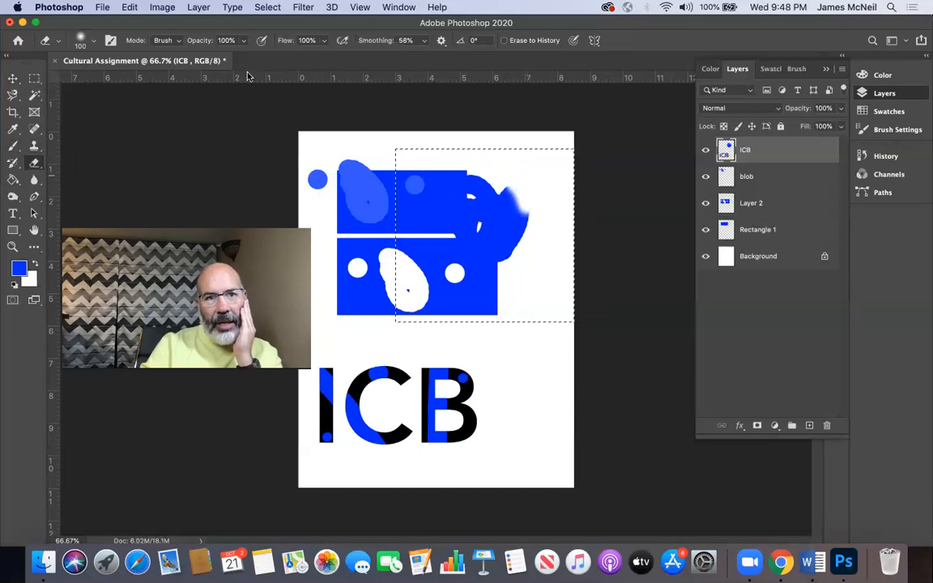
Step: Set the Eraser hardness to 100% and erase most of the blob within the marquee, leaving a few slivers
{"action": "left_click", "coordinate": [94, 40]}
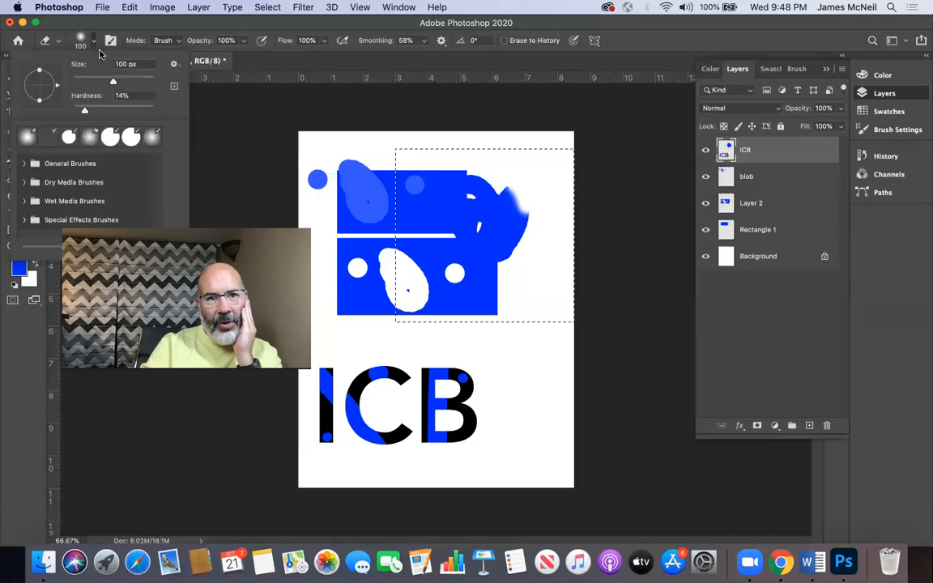
{"action": "left_click_drag", "start_coordinate": [83, 113], "coordinate": [215, 119]}
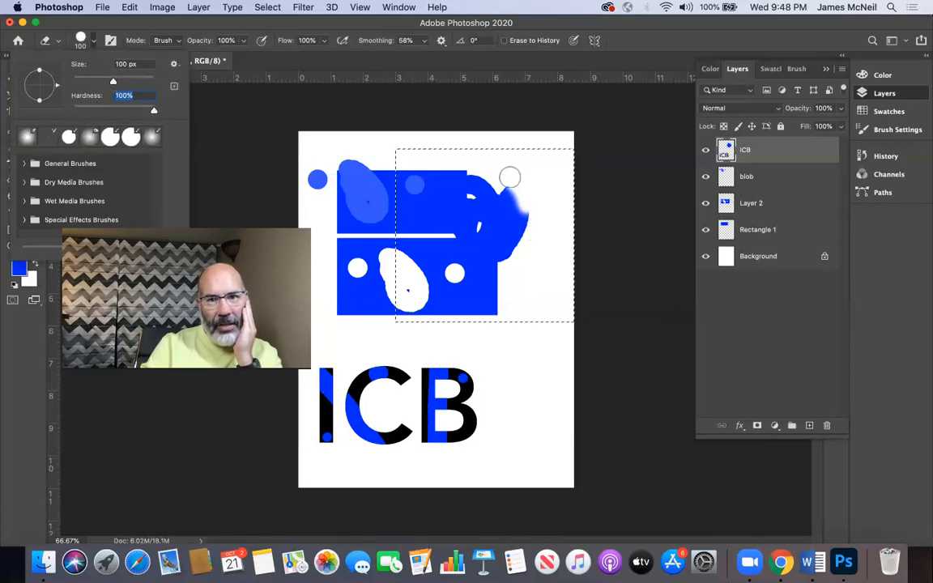
{"action": "key", "text": "Return"}
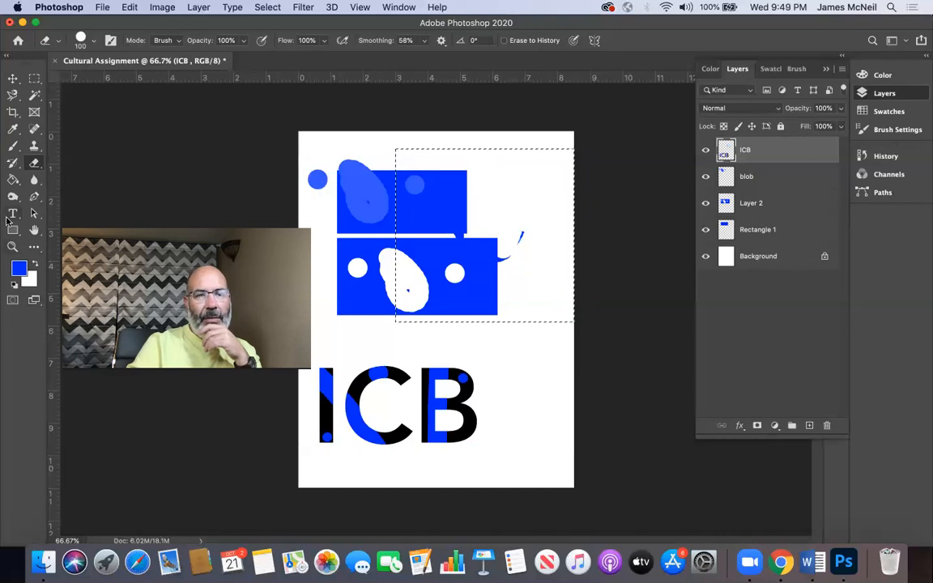
Step: Reduce the Eraser size to 2 and erase a tiny notch from the side of the isolated blue sliver
{"action": "left_click", "coordinate": [12, 246]}
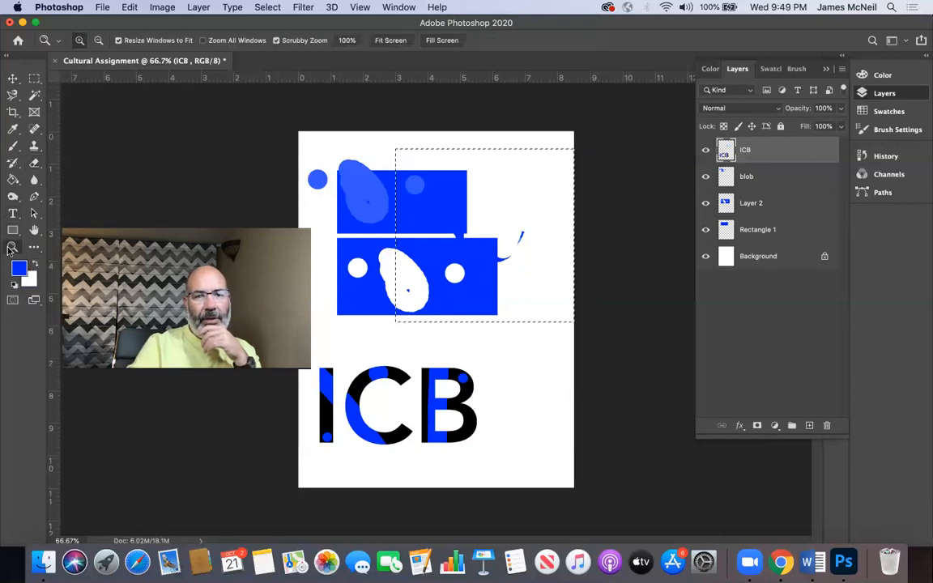
{"action": "left_click_drag", "start_coordinate": [509, 215], "coordinate": [567, 385]}
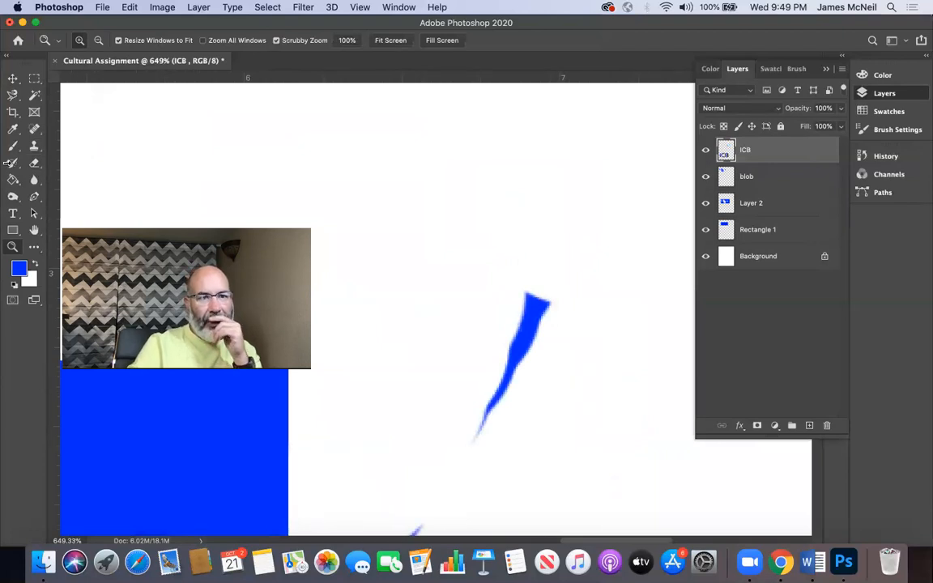
{"action": "left_click", "coordinate": [34, 129]}
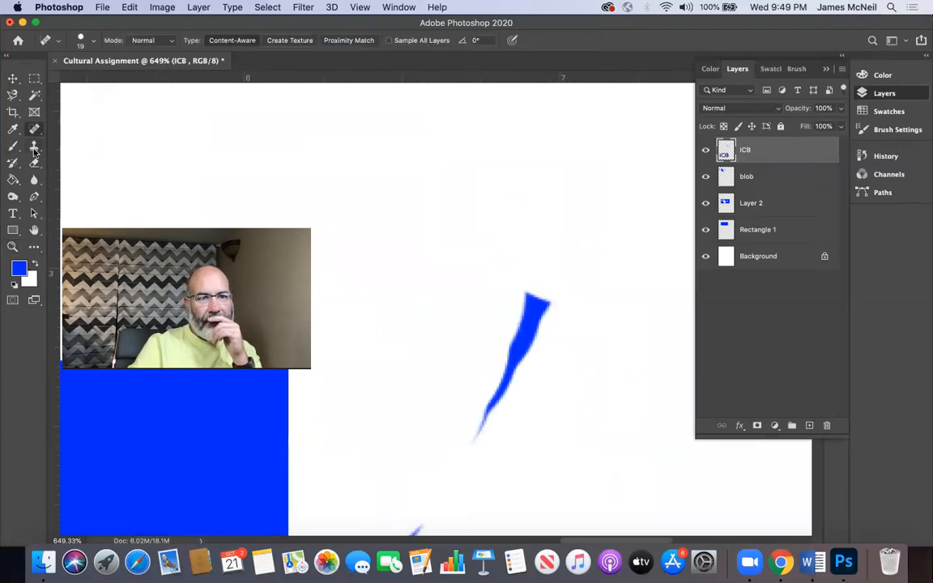
{"action": "left_click", "coordinate": [35, 163]}
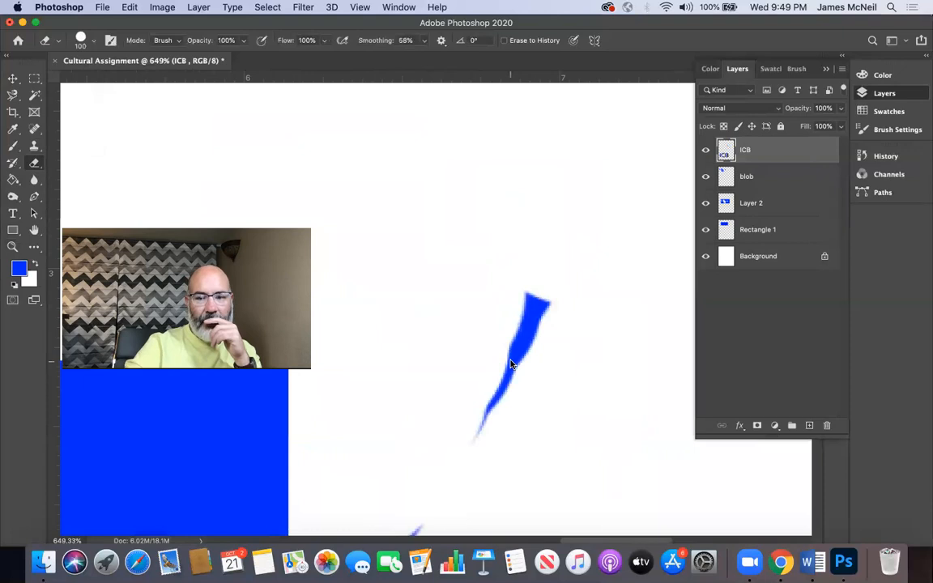
{"action": "key", "text": "bracketleft"}
{"action": "key", "text": "bracketleft"}
{"action": "key", "text": "bracketleft"}
{"action": "key", "text": "bracketleft"}
{"action": "key", "text": "bracketleft"}
{"action": "key", "text": "bracketleft"}
{"action": "key", "text": "bracketleft"}
{"action": "key", "text": "bracketleft"}
{"action": "key", "text": "bracketleft"}
{"action": "key", "text": "bracketleft"}
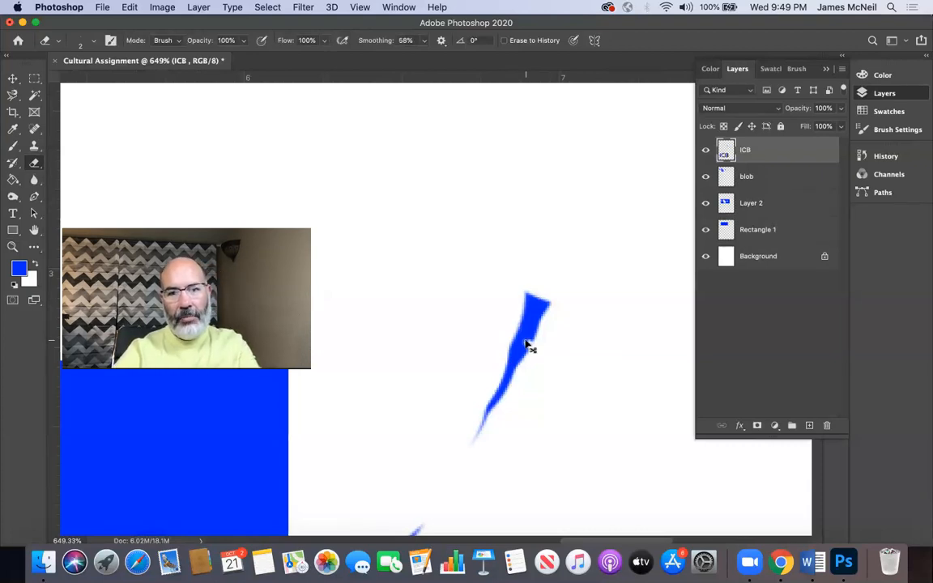
Step: Examine the individual pixels of the notched blue sliver at up to 3200% magnification
{"action": "key", "text": "super+equal"}
{"action": "key", "text": "super+equal"}
{"action": "key", "text": "super+equal"}
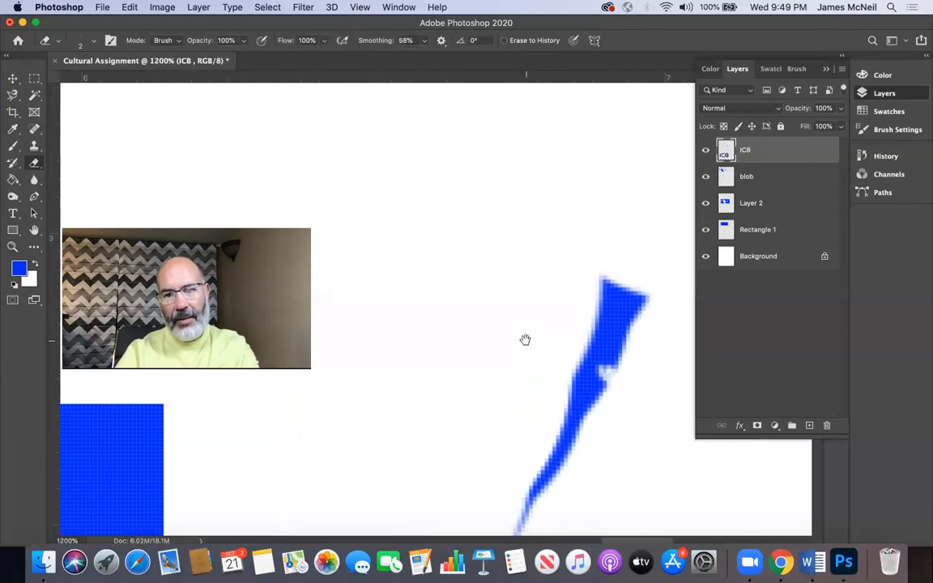
{"action": "left_click_drag", "start_coordinate": [616, 374], "coordinate": [567, 313]}
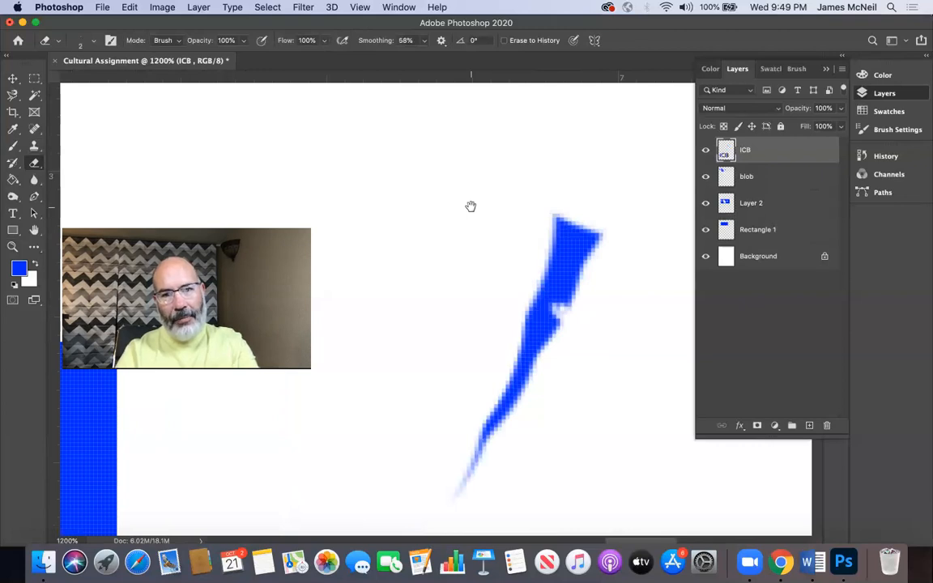
{"action": "mouse_move", "coordinate": [511, 242]}
{"action": "left_mouse_down"}
{"action": "mouse_move", "coordinate": [445, 208]}
{"action": "mouse_move", "coordinate": [256, 184]}
{"action": "mouse_move", "coordinate": [445, 313]}
{"action": "mouse_move", "coordinate": [521, 342]}
{"action": "mouse_move", "coordinate": [318, 214]}
{"action": "mouse_move", "coordinate": [491, 167]}
{"action": "mouse_move", "coordinate": [379, 235]}
{"action": "mouse_move", "coordinate": [507, 237]}
{"action": "mouse_move", "coordinate": [495, 210]}
{"action": "mouse_move", "coordinate": [408, 187]}
{"action": "mouse_move", "coordinate": [404, 199]}
{"action": "left_mouse_up"}
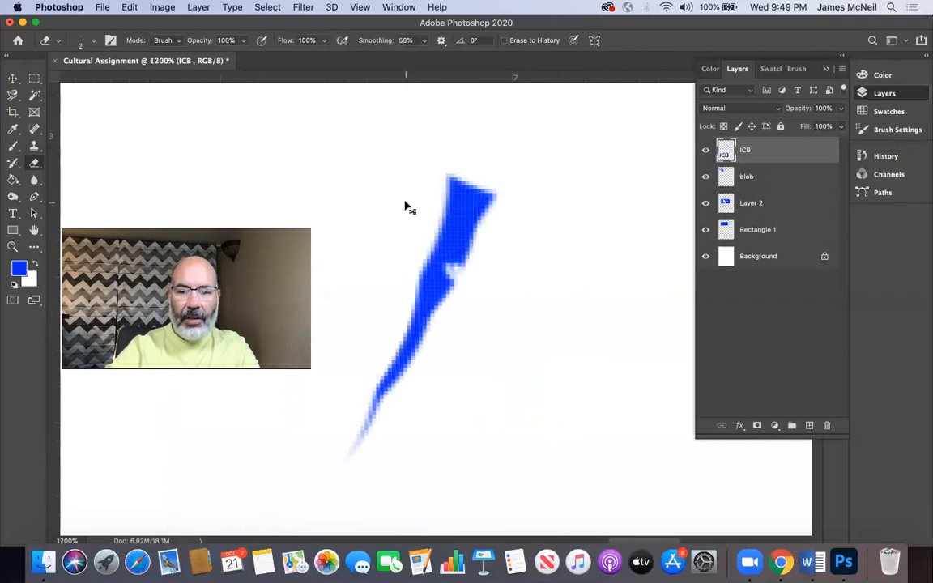
{"action": "key", "text": "super+equal"}
{"action": "key", "text": "super+equal"}
{"action": "key", "text": "super+equal"}
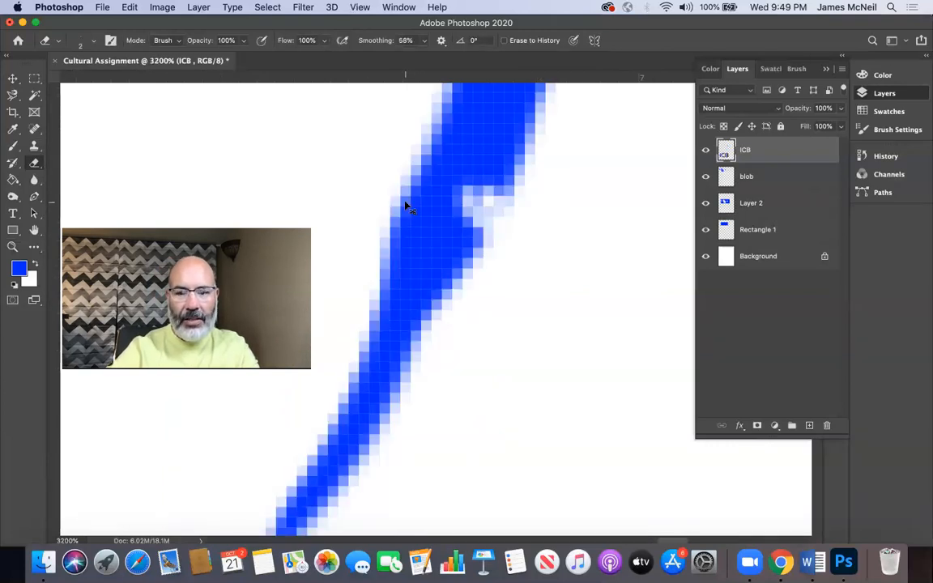
Step: View the artwork at 100% and return to a close-up of the blue sliver at 1600%
{"action": "key", "text": "super+minus"}
{"action": "key", "text": "super+minus"}
{"action": "key", "text": "super+minus"}
{"action": "key", "text": "super+minus"}
{"action": "key", "text": "super+minus"}
{"action": "key", "text": "super+minus"}
{"action": "key", "text": "super+minus"}
{"action": "key", "text": "super+minus"}
{"action": "key", "text": "super+minus"}
{"action": "key", "text": "super+minus"}
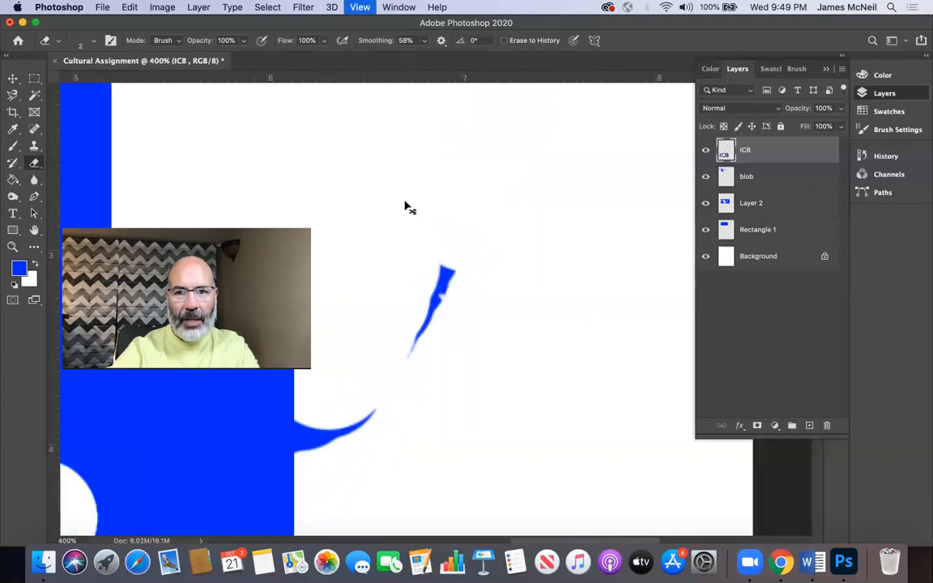
{"action": "key", "text": "super+minus"}
{"action": "key", "text": "super+equal"}
{"action": "key", "text": "super+equal"}
{"action": "key", "text": "super+equal"}
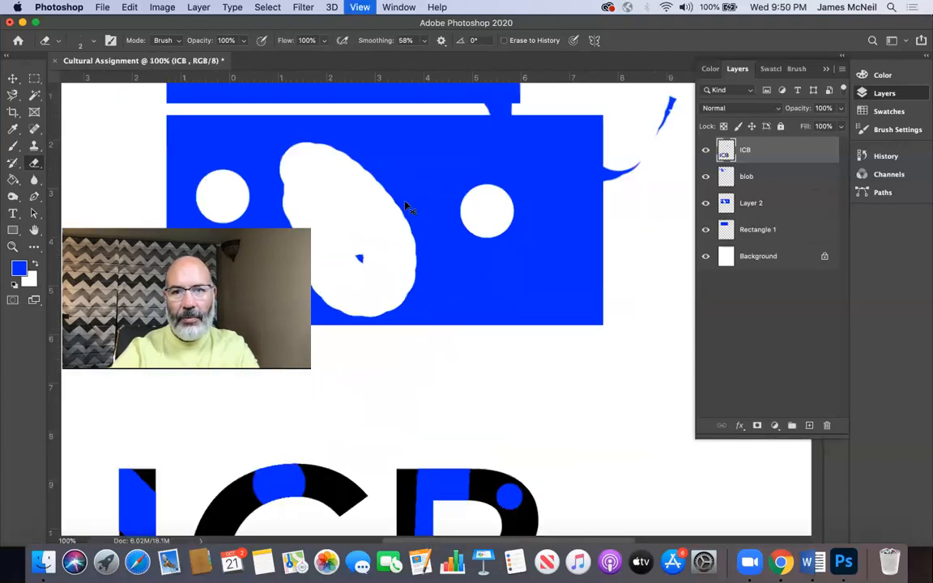
{"action": "scroll", "coordinate": [396, 237], "scroll_direction": "right", "scroll_amount": 6}
{"action": "scroll", "coordinate": [275, 427], "scroll_direction": "up", "scroll_amount": 5}
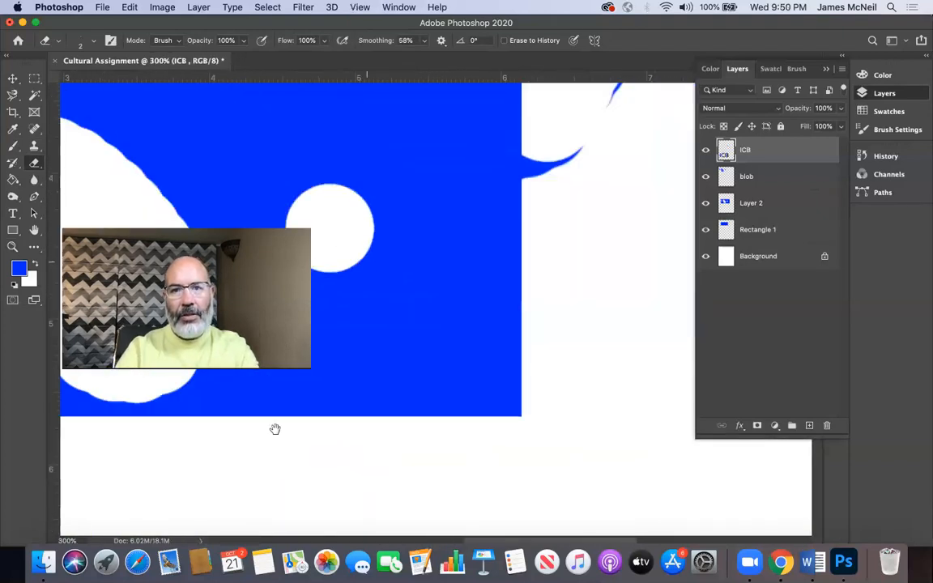
{"action": "left_click_drag", "start_coordinate": [535, 219], "coordinate": [486, 295]}
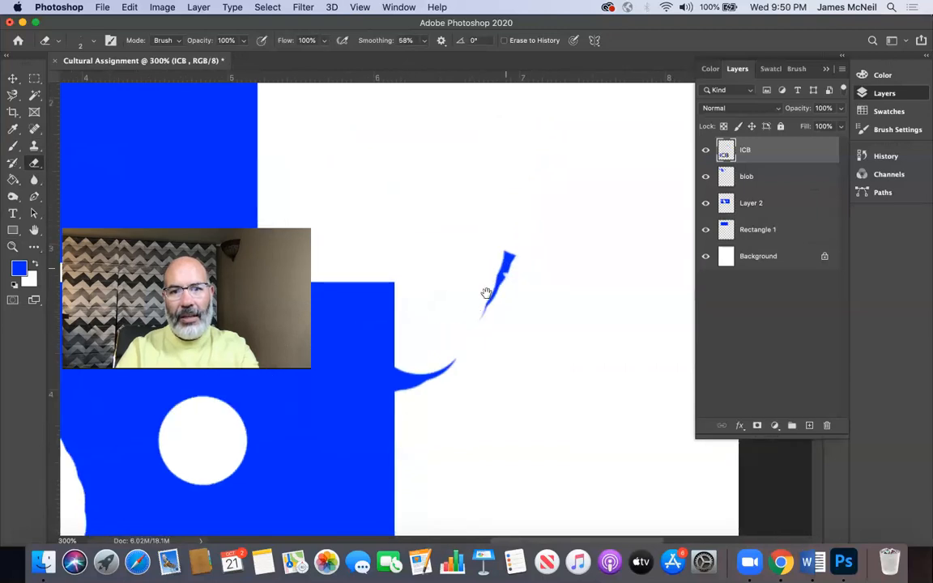
{"action": "key", "text": "super+plus"}
{"action": "key", "text": "super+plus"}
{"action": "key", "text": "super+plus"}
{"action": "key", "text": "super+plus"}
{"action": "key", "text": "super+plus"}
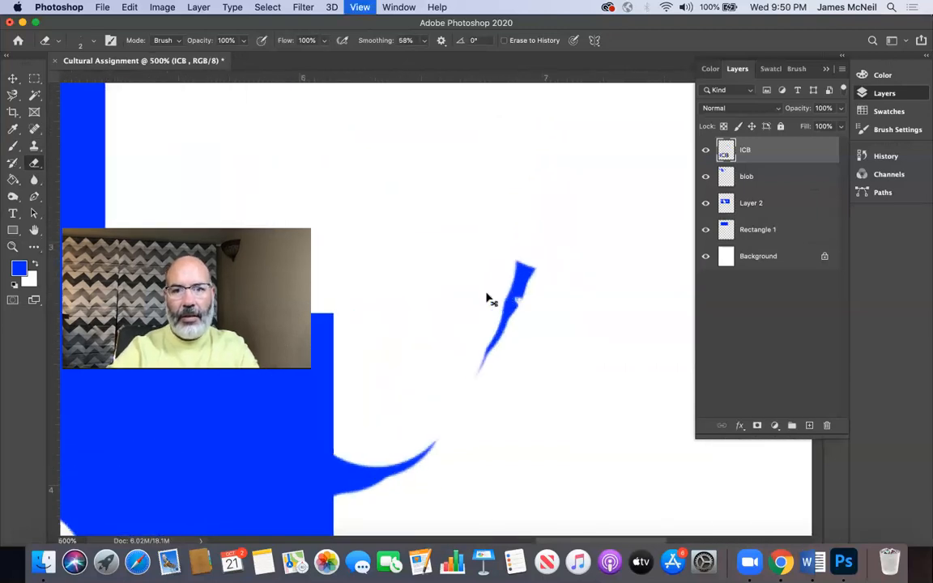
{"action": "key", "text": "super+plus"}
{"action": "key", "text": "super+plus"}
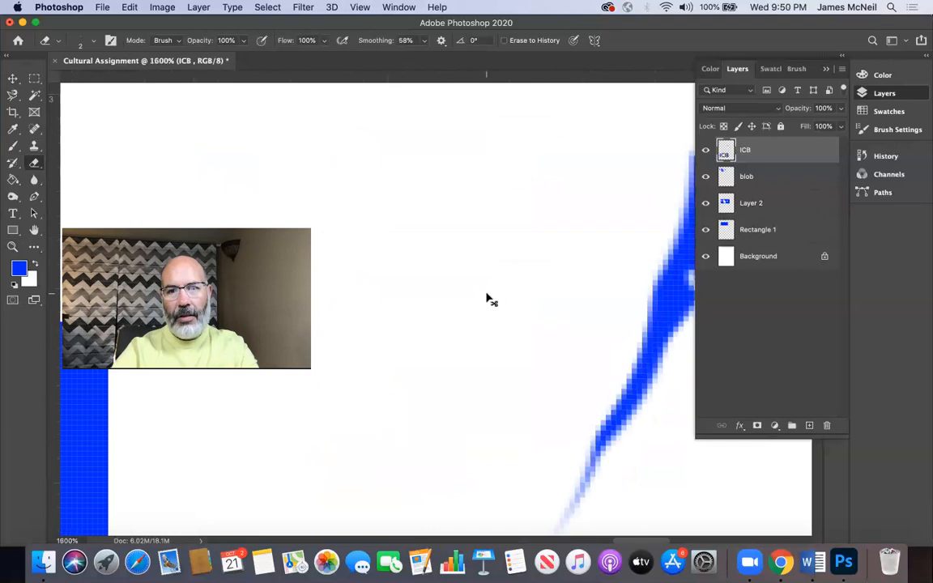
Step: Reduce the Eraser size to 1 and erase two adjacent edge pixels of the blue sliver at 12800% magnification
{"action": "left_click_drag", "start_coordinate": [611, 310], "coordinate": [358, 310]}
{"action": "key", "text": "super+plus"}
{"action": "key", "text": "super+plus"}
{"action": "key", "text": "super+plus"}
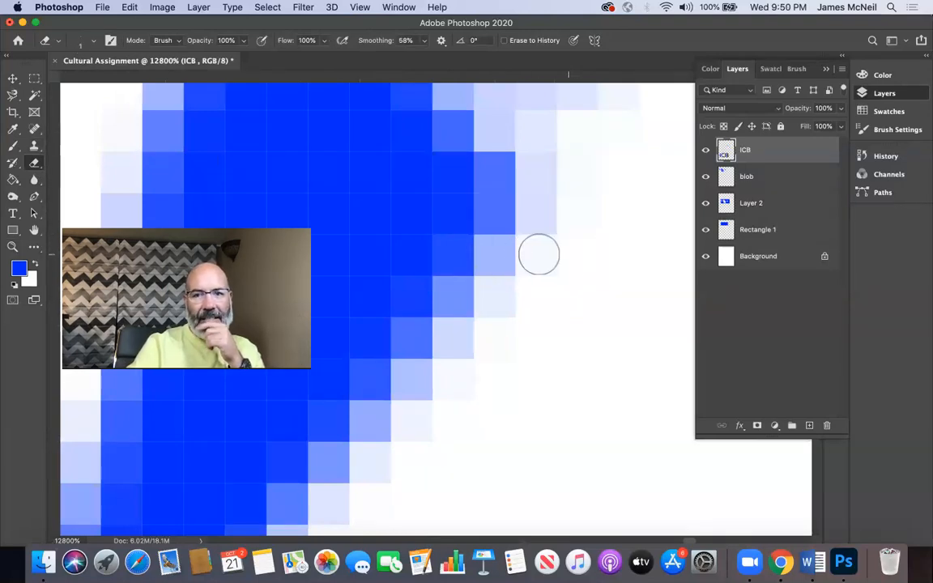
{"action": "left_click", "coordinate": [494, 255]}
{"action": "left_click", "coordinate": [452, 255]}
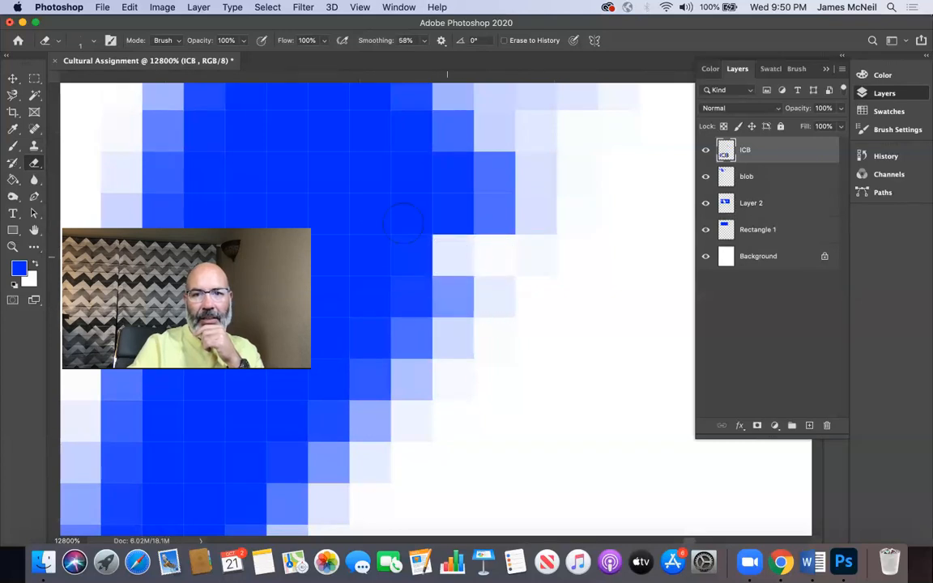
Step: Erase a two-by-two block of pixels inside the blue sliver, redoing the second pixel for a clean erase
{"action": "left_click", "coordinate": [369, 171]}
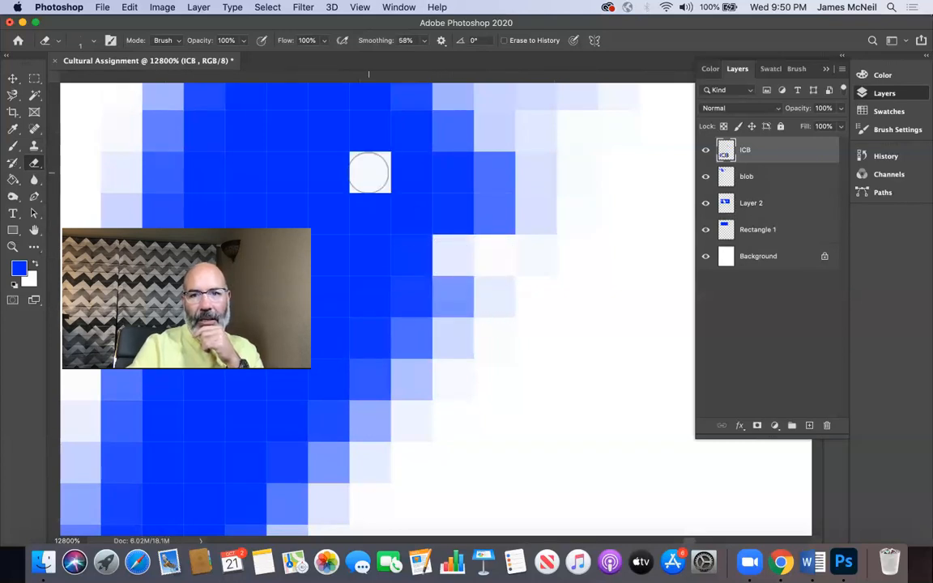
{"action": "left_click", "coordinate": [325, 173]}
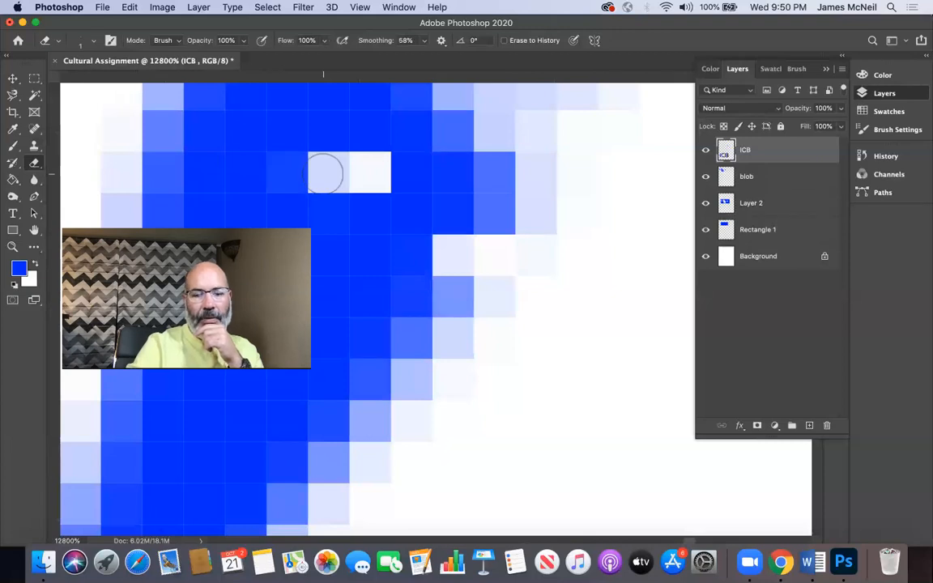
{"action": "key", "text": "super+z"}
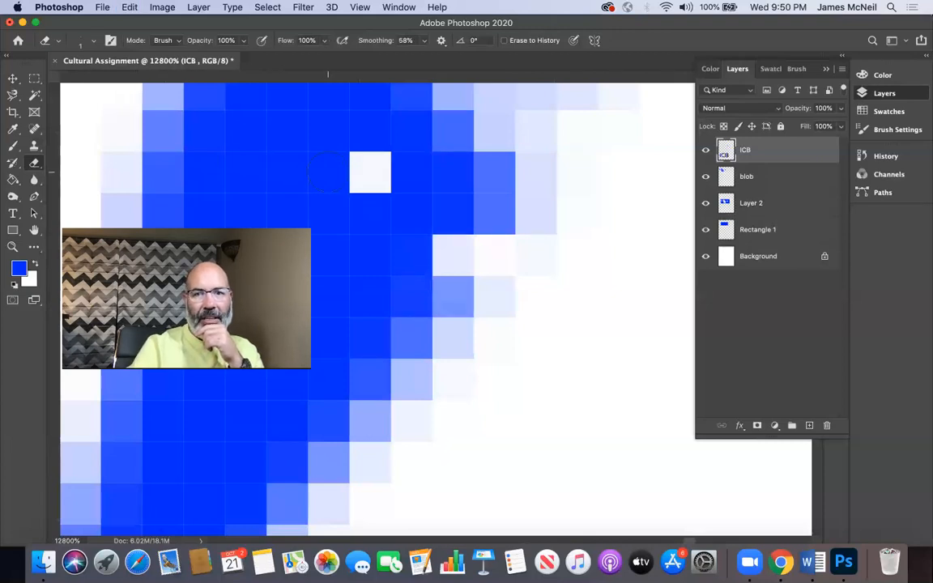
{"action": "left_click", "coordinate": [327, 172]}
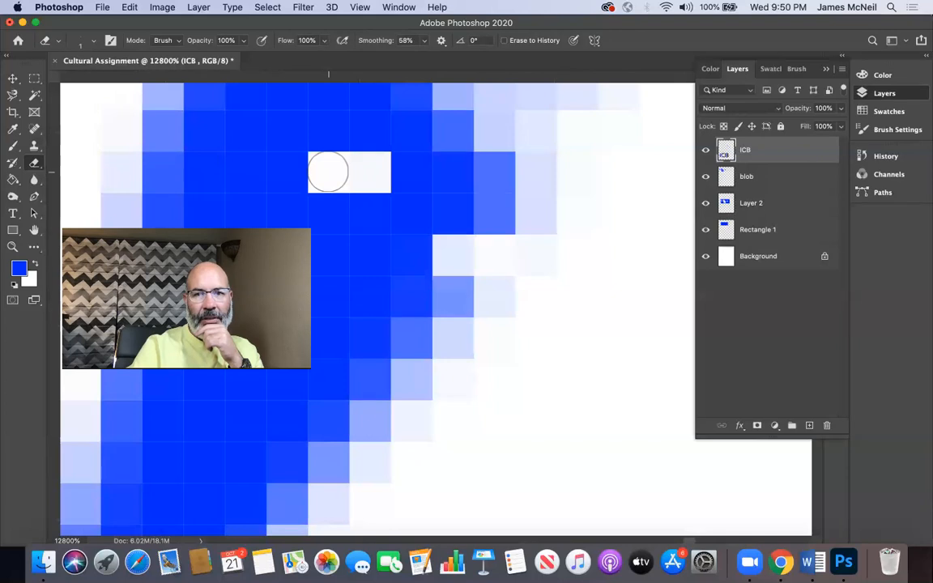
{"action": "left_click", "coordinate": [369, 212]}
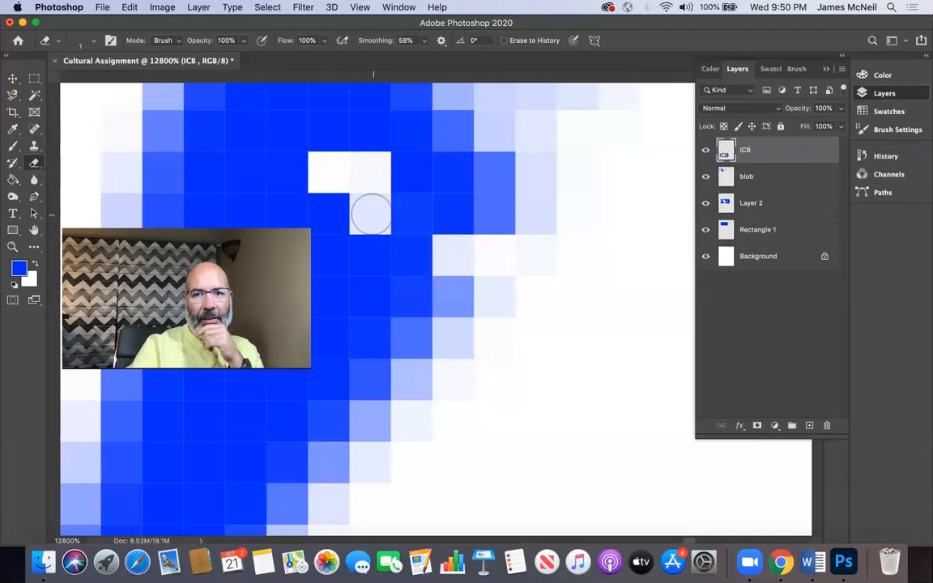
{"action": "left_click", "coordinate": [328, 211]}
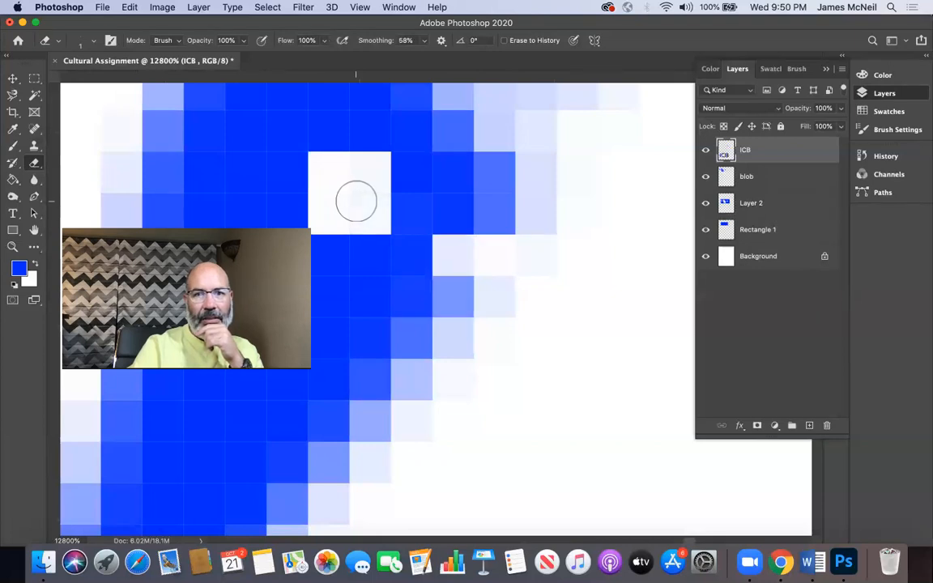
Step: Return to the full-page view and open the photo DSC_4709.jpg from the corrected folder
{"action": "key", "text": "super+minus"}
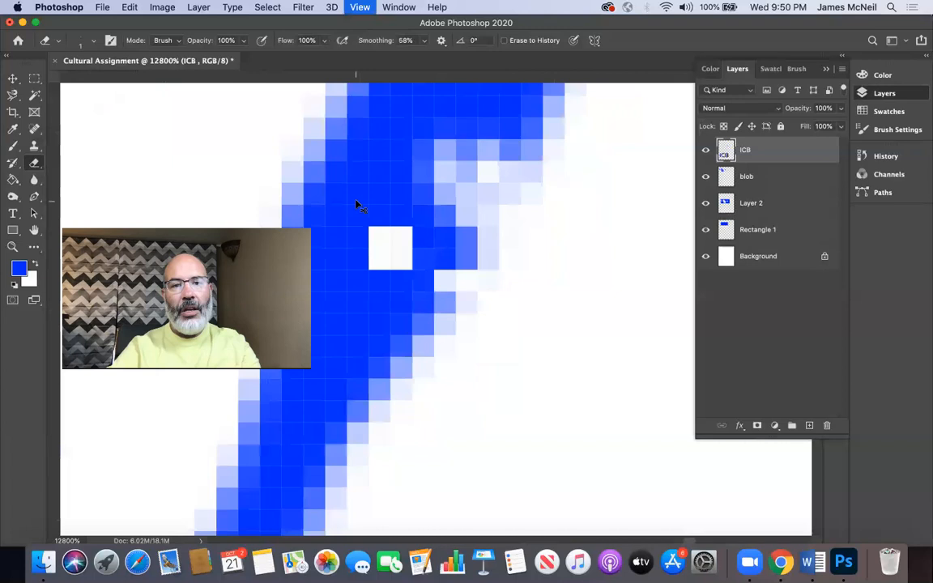
{"action": "key", "text": "super+minus"}
{"action": "key", "text": "super+minus"}
{"action": "key", "text": "super+minus"}
{"action": "key", "text": "super+minus"}
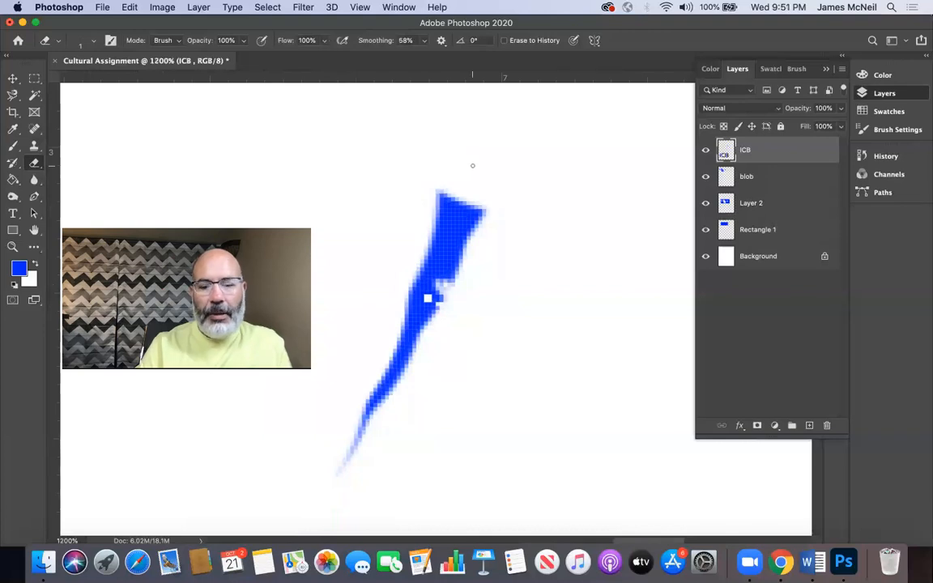
{"action": "key", "text": "super+0"}
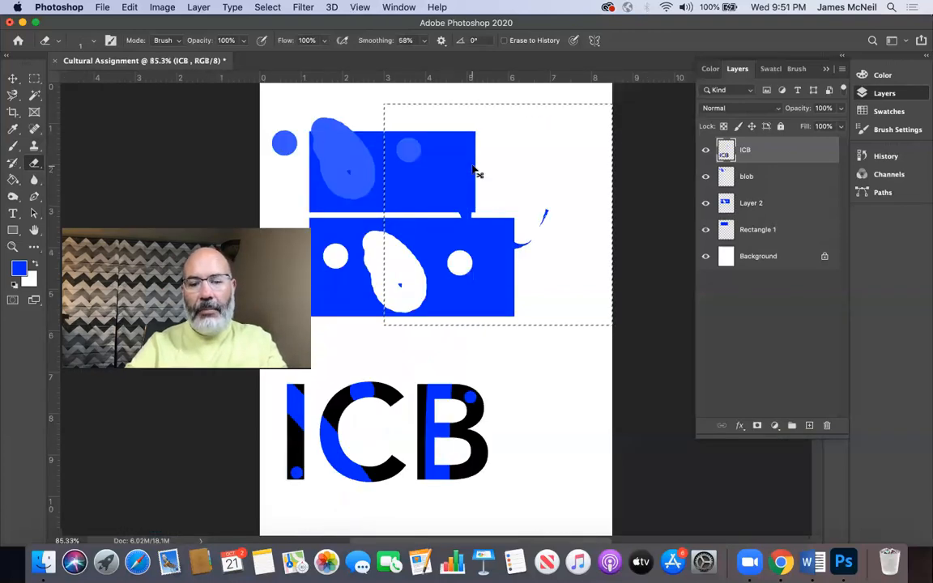
{"action": "key", "text": "super+minus"}
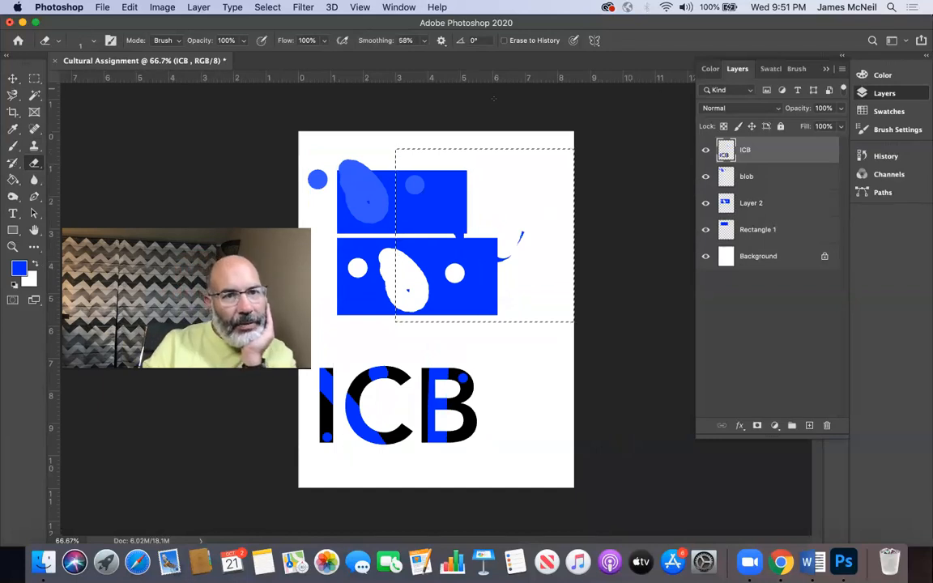
{"action": "left_click", "coordinate": [103, 8]}
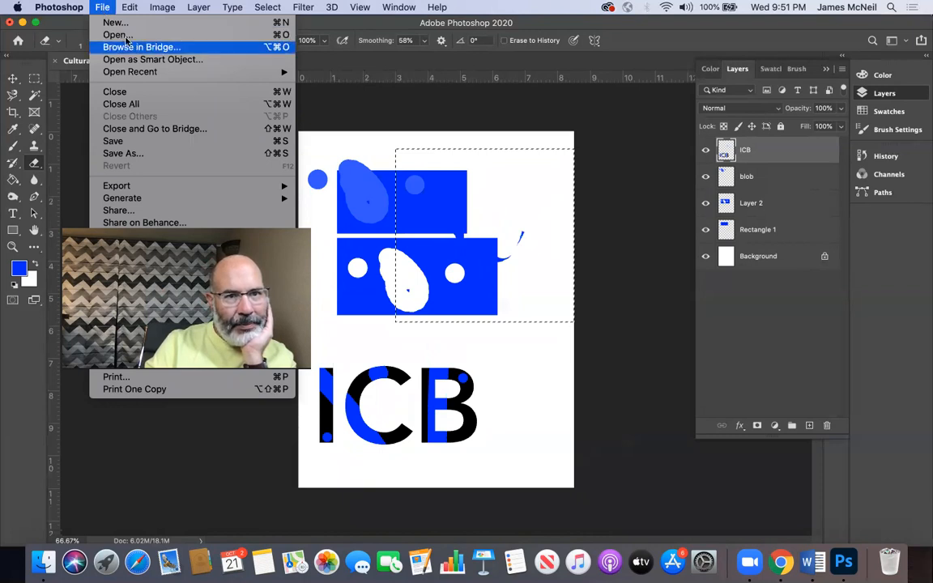
{"action": "left_click", "coordinate": [123, 35]}
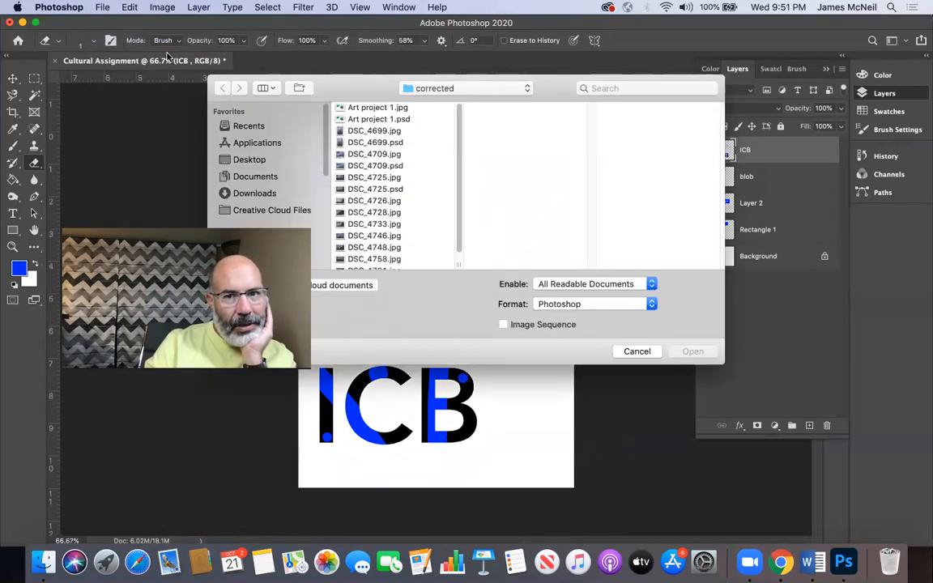
{"action": "double_click", "coordinate": [356, 154]}
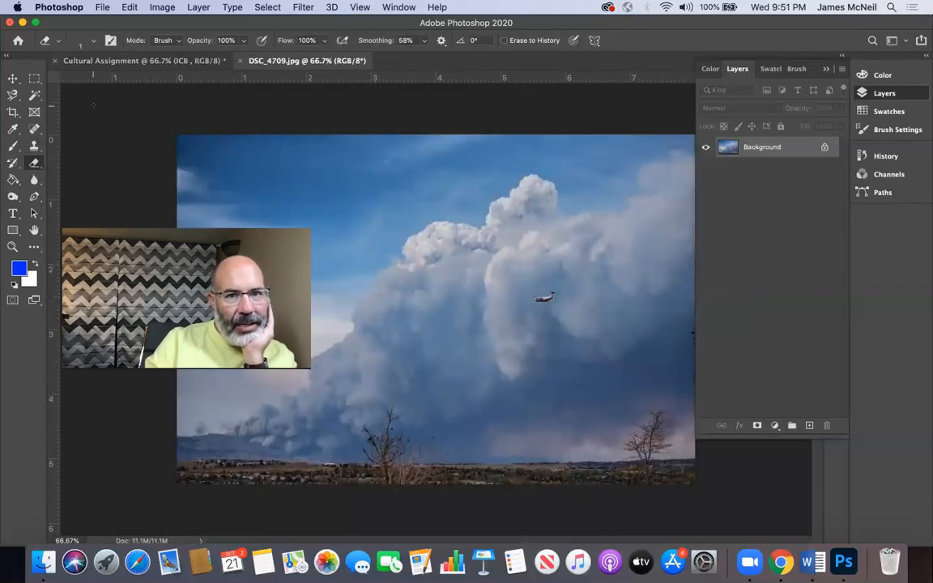
Step: Copy the cloud photo into the Cultural Assignment document with the Move tool and clear the marquee selection
{"action": "left_click", "coordinate": [179, 61]}
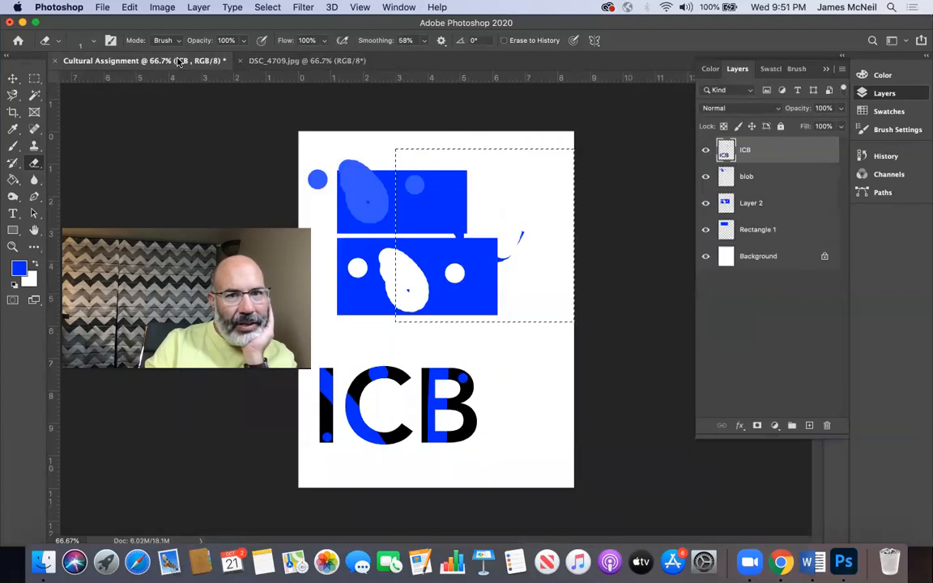
{"action": "left_click", "coordinate": [295, 62]}
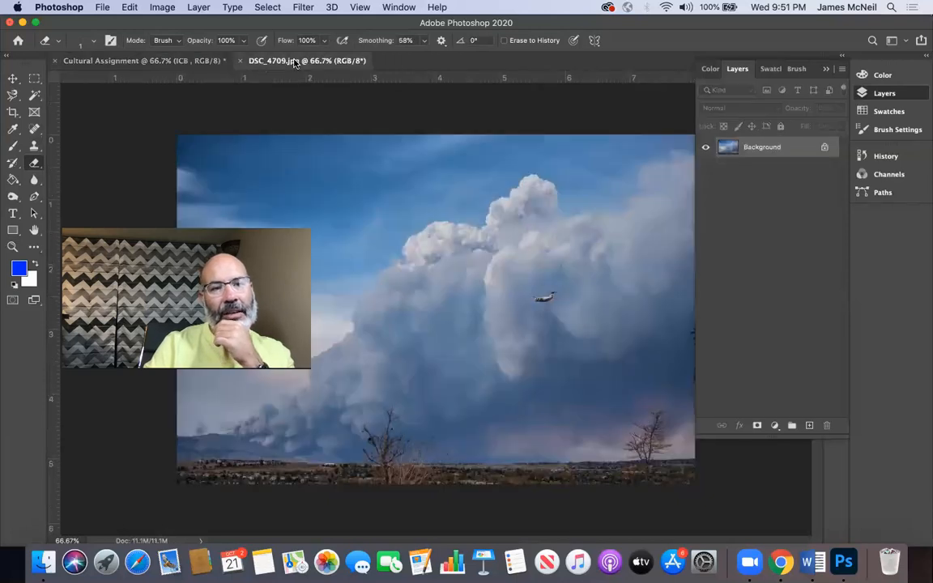
{"action": "left_click", "coordinate": [13, 78]}
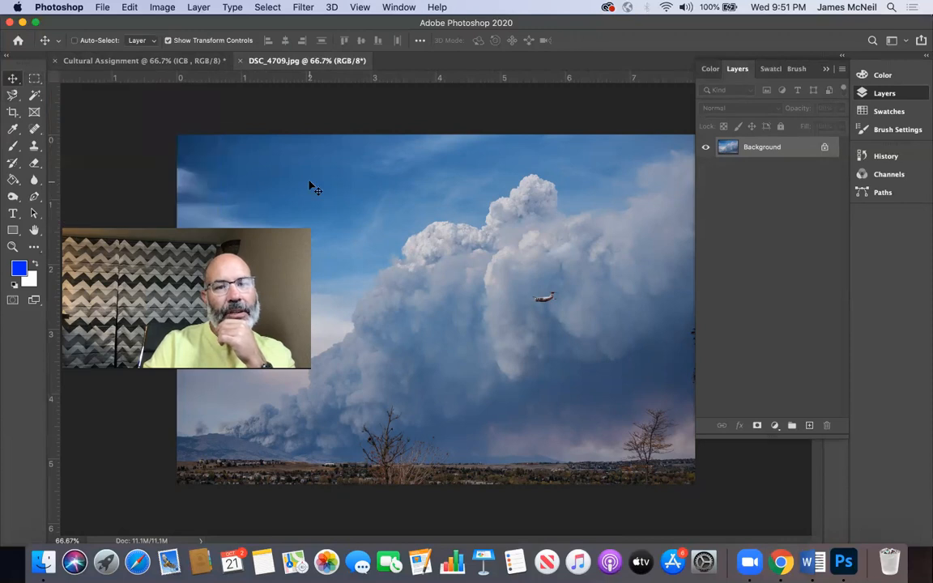
{"action": "left_click_drag", "start_coordinate": [313, 186], "coordinate": [150, 64]}
{"action": "left_click_drag", "start_coordinate": [288, 183], "coordinate": [408, 218]}
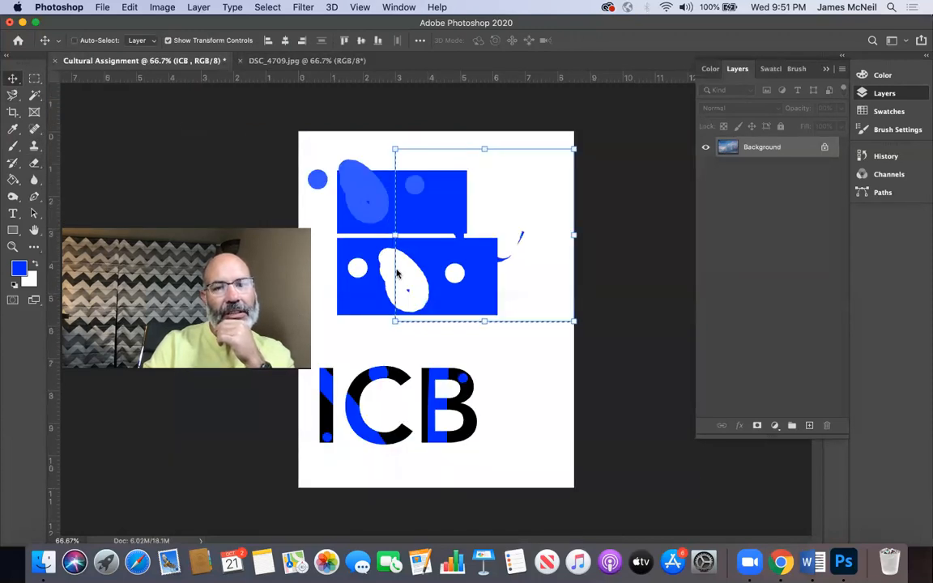
{"action": "left_click_drag", "start_coordinate": [396, 274], "coordinate": [406, 309]}
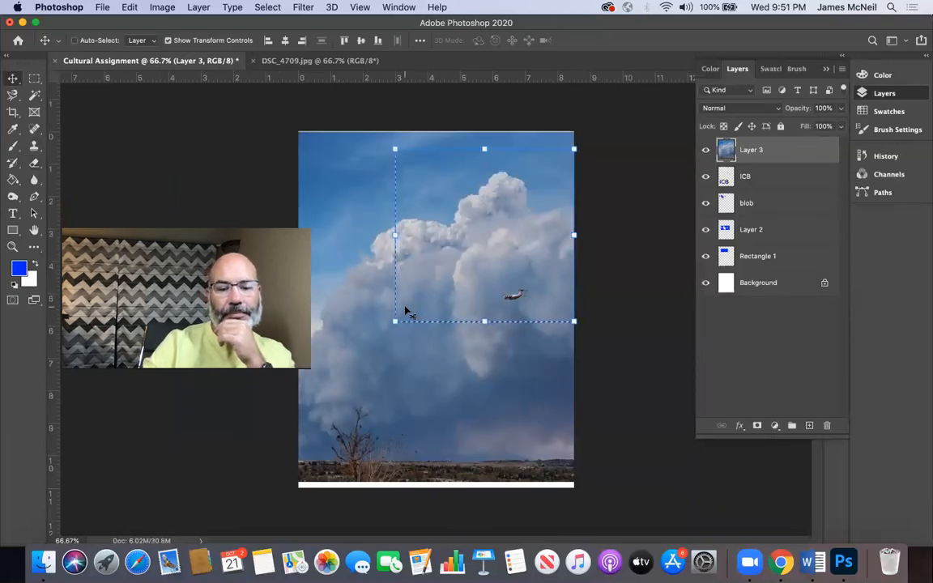
{"action": "key", "text": "super+d"}
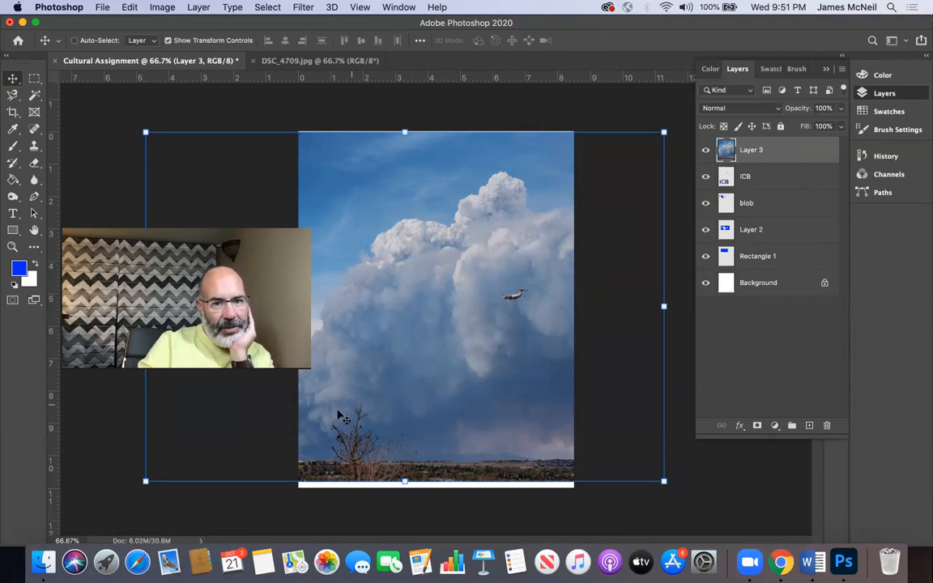
Step: Scale the cloud photo to about 40%, move it onto the page, and distort it into a slanted four-sided shape
{"action": "left_click", "coordinate": [146, 481]}
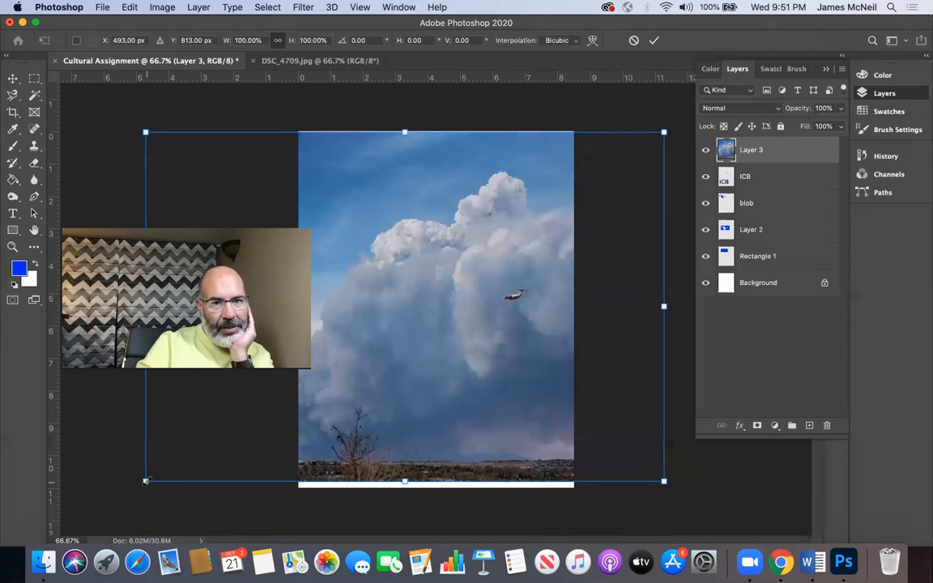
{"action": "left_click_drag", "start_coordinate": [146, 481], "coordinate": [495, 327]}
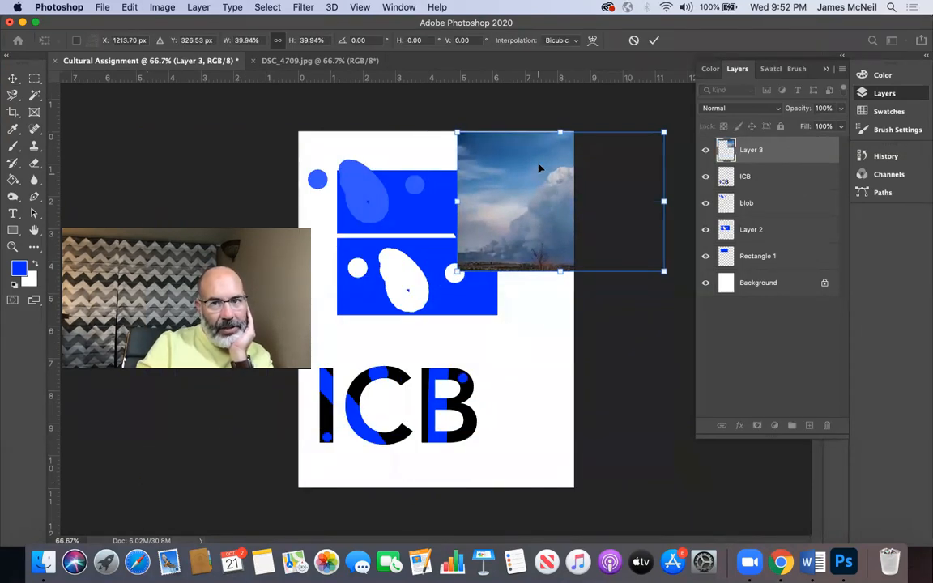
{"action": "left_click_drag", "start_coordinate": [538, 169], "coordinate": [429, 184]}
{"action": "left_click_drag", "start_coordinate": [451, 293], "coordinate": [417, 264]}
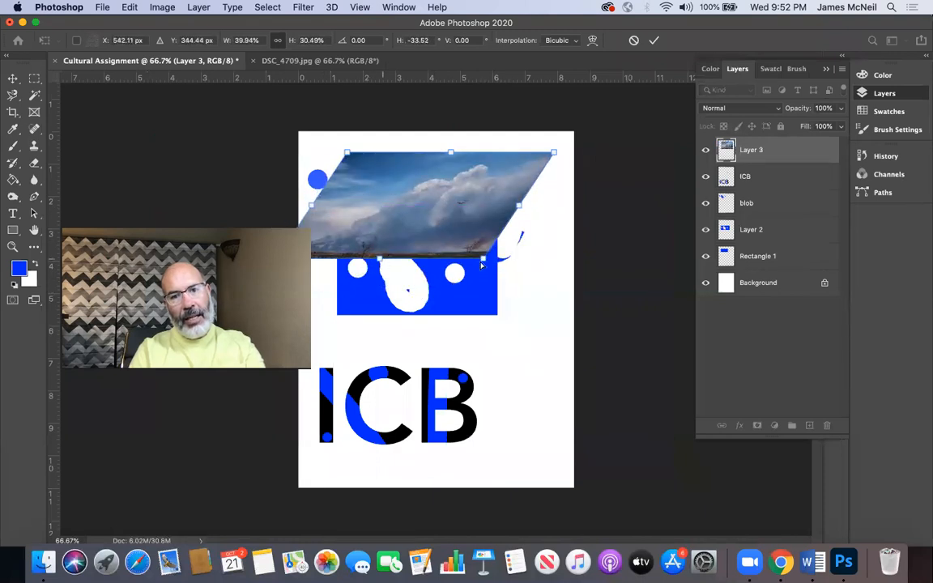
{"action": "left_click_drag", "start_coordinate": [483, 263], "coordinate": [514, 493]}
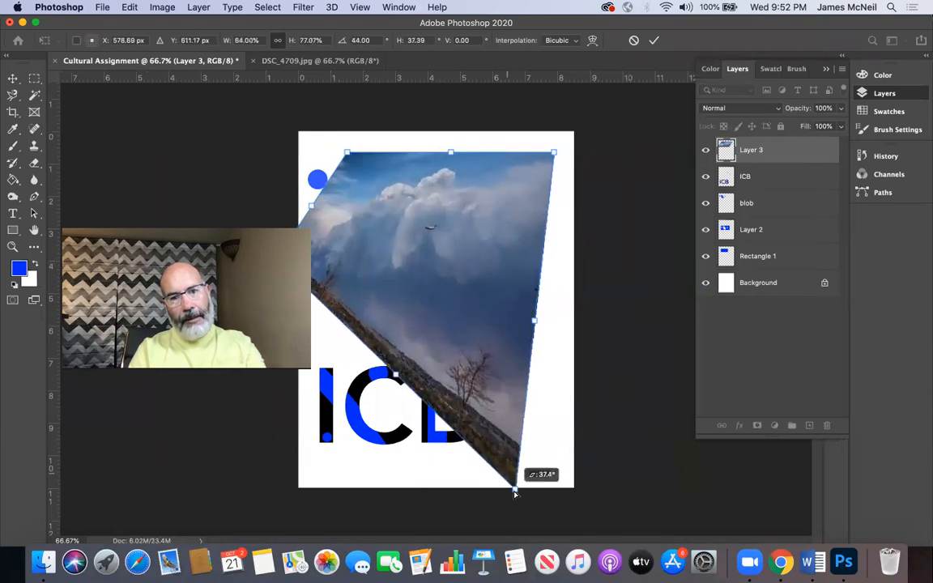
{"action": "key", "text": "Return"}
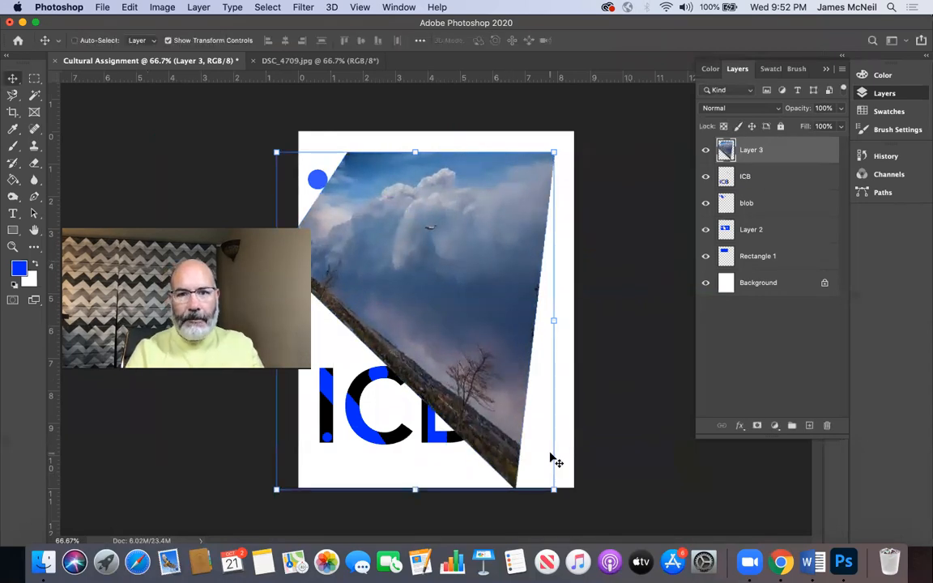
Step: Inspect the distorted photo's edge close up with the Zoom tool and undo the photo's transform
{"action": "left_click", "coordinate": [12, 246]}
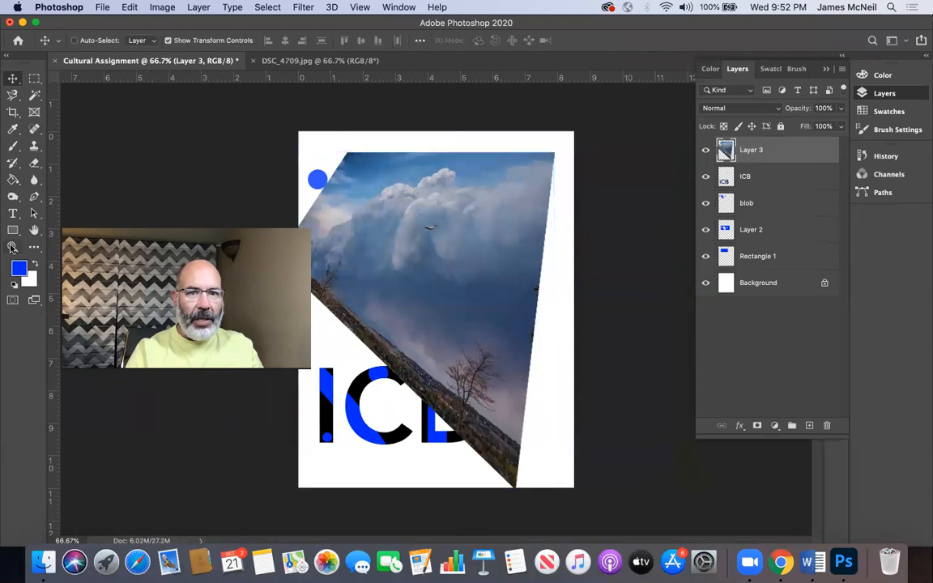
{"action": "mouse_move", "coordinate": [456, 252]}
{"action": "left_mouse_down"}
{"action": "mouse_move", "coordinate": [486, 224]}
{"action": "mouse_move", "coordinate": [514, 173]}
{"action": "mouse_move", "coordinate": [457, 245]}
{"action": "left_mouse_up"}
{"action": "left_click_drag", "start_coordinate": [600, 389], "coordinate": [671, 550]}
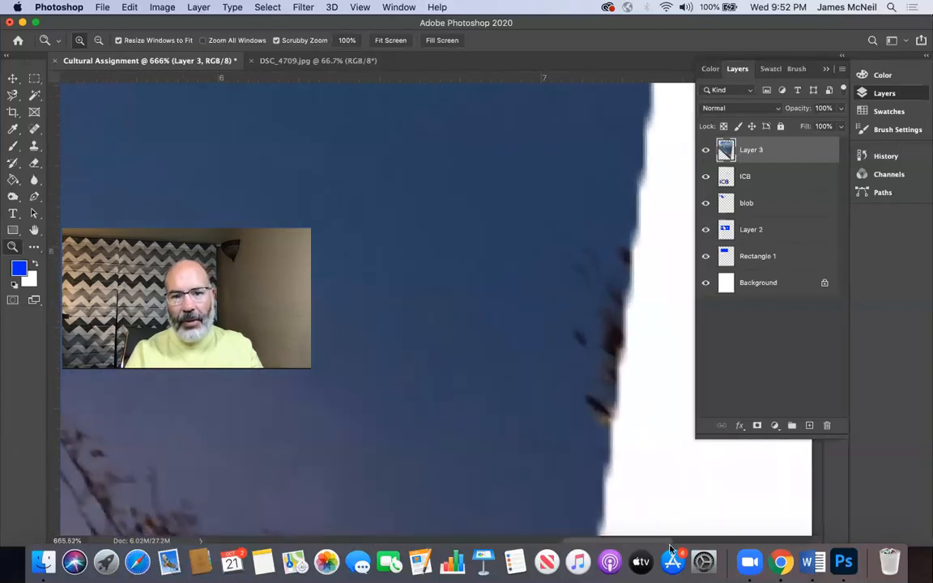
{"action": "key", "text": "super+0"}
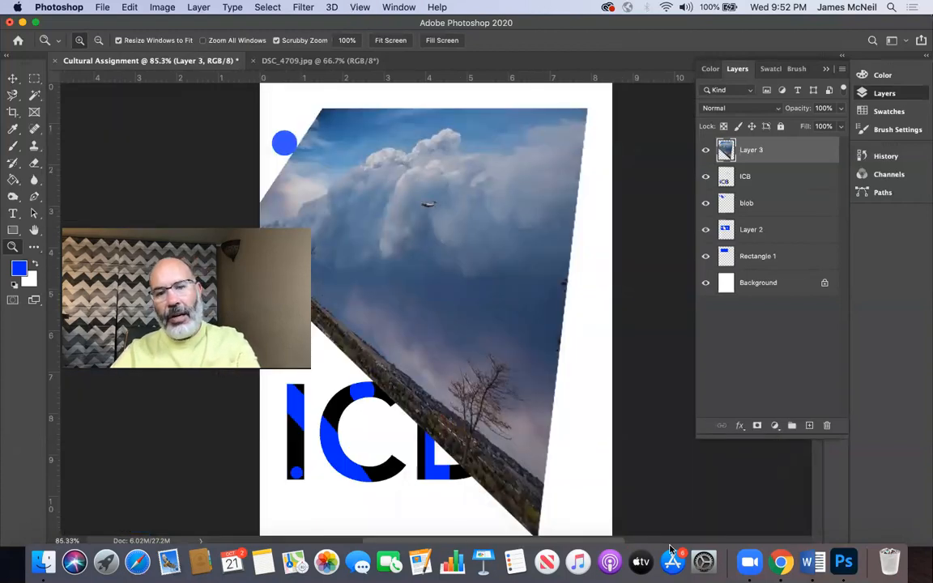
{"action": "key", "text": "super+z"}
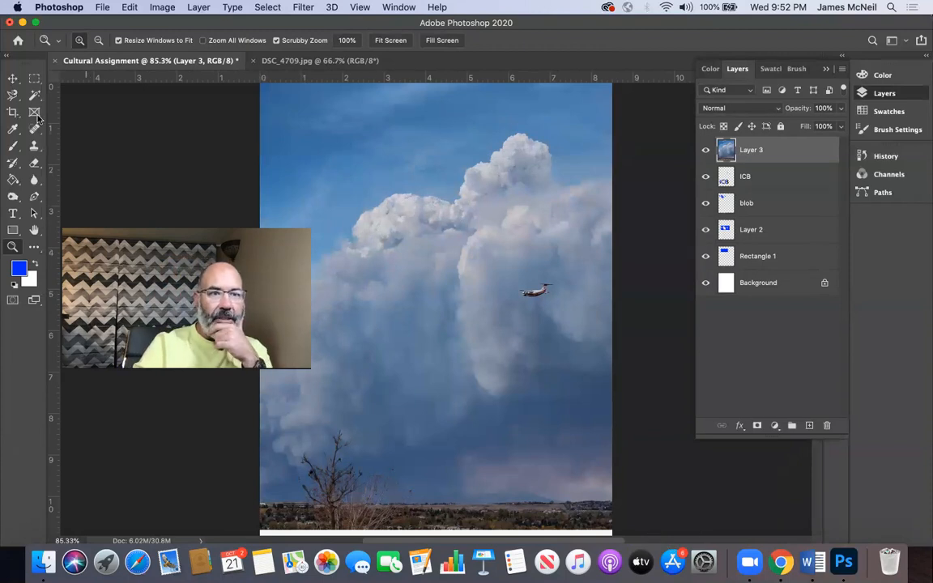
Step: Scale the cloud photo proportionally to about 37% and place it over the blue rectangles
{"action": "left_click", "coordinate": [13, 78]}
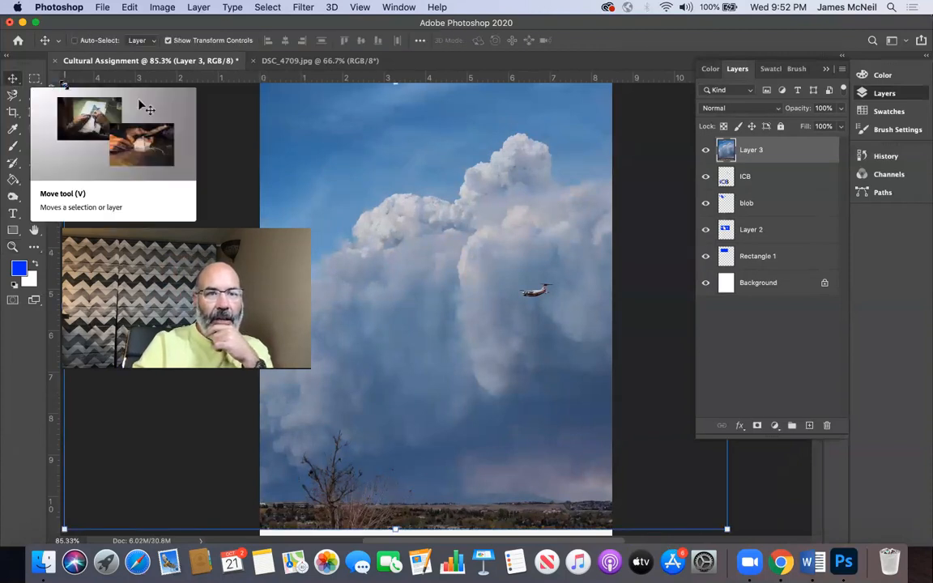
{"action": "key", "text": "super+t"}
{"action": "left_click_drag", "start_coordinate": [64, 85], "coordinate": [315, 162]}
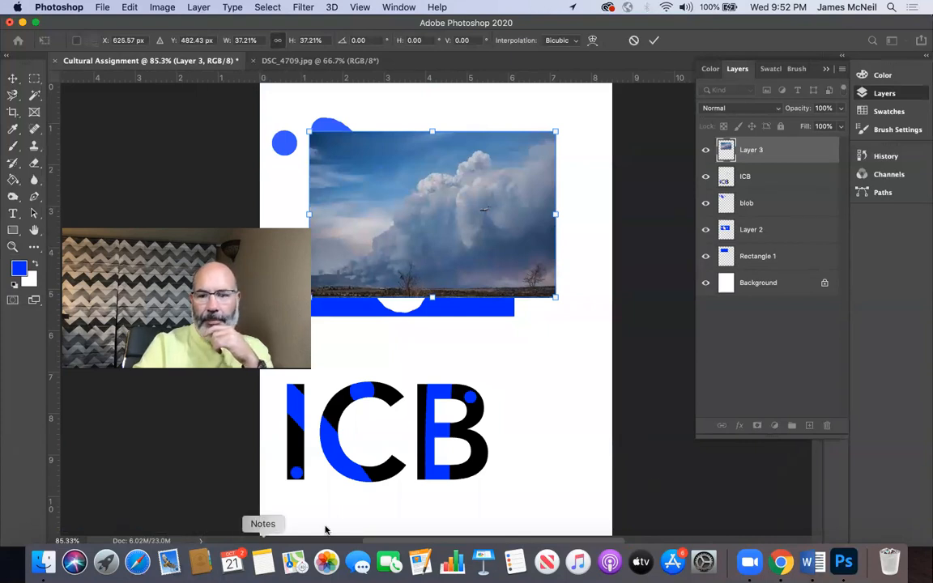
Step: Switch to Chrome and run a Google image search for "plane" in a new tab
{"action": "left_click", "coordinate": [779, 561]}
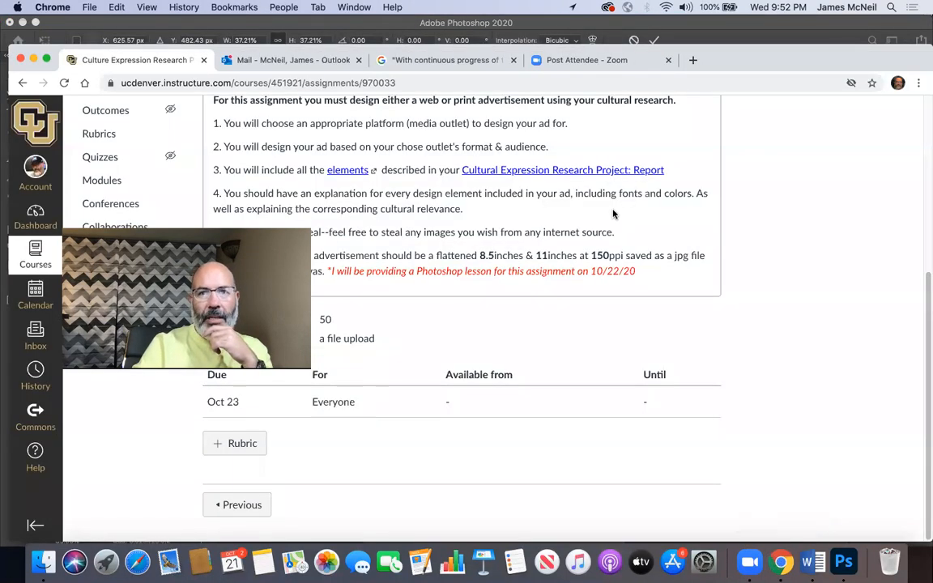
{"action": "key", "text": "super+t"}
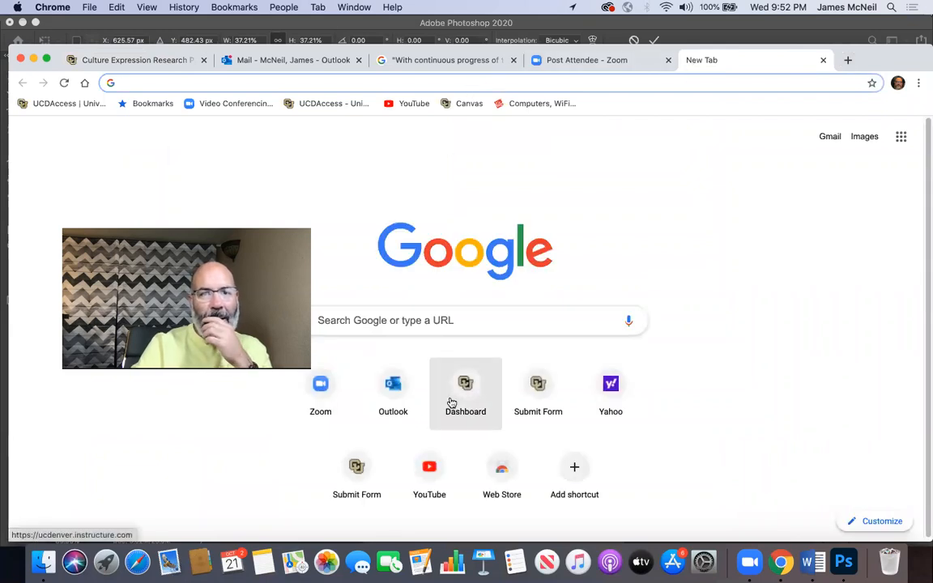
{"action": "left_click", "coordinate": [449, 328]}
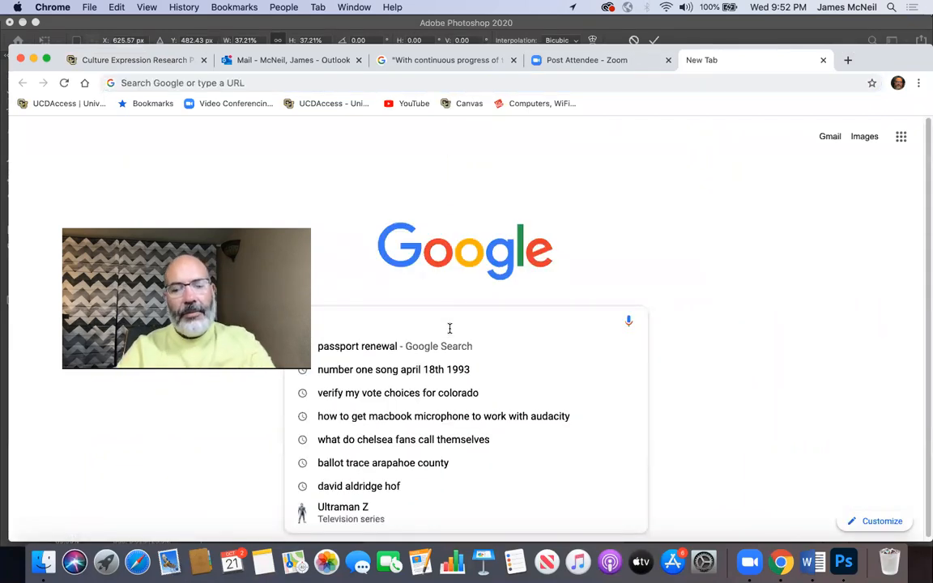
{"action": "type", "text": "plane"}
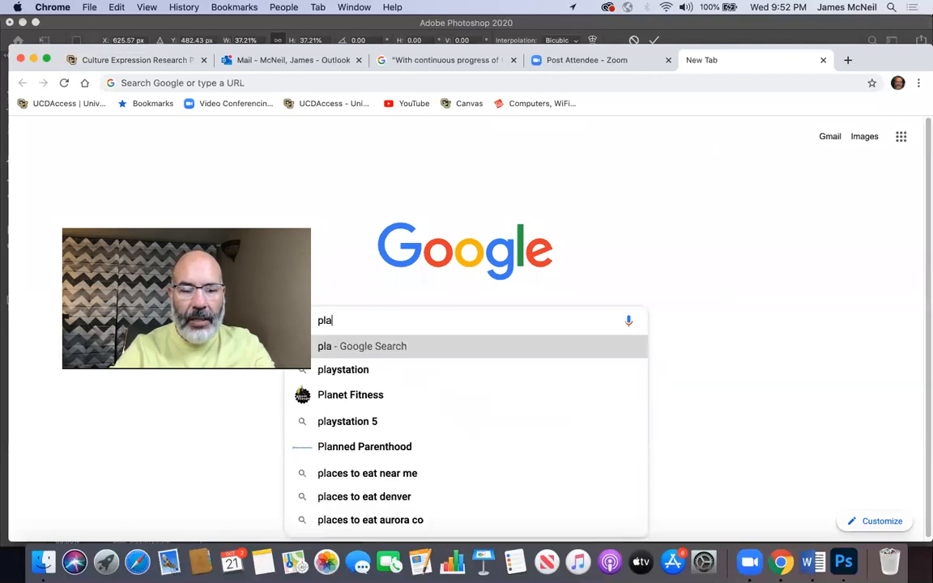
{"action": "key", "text": "Return"}
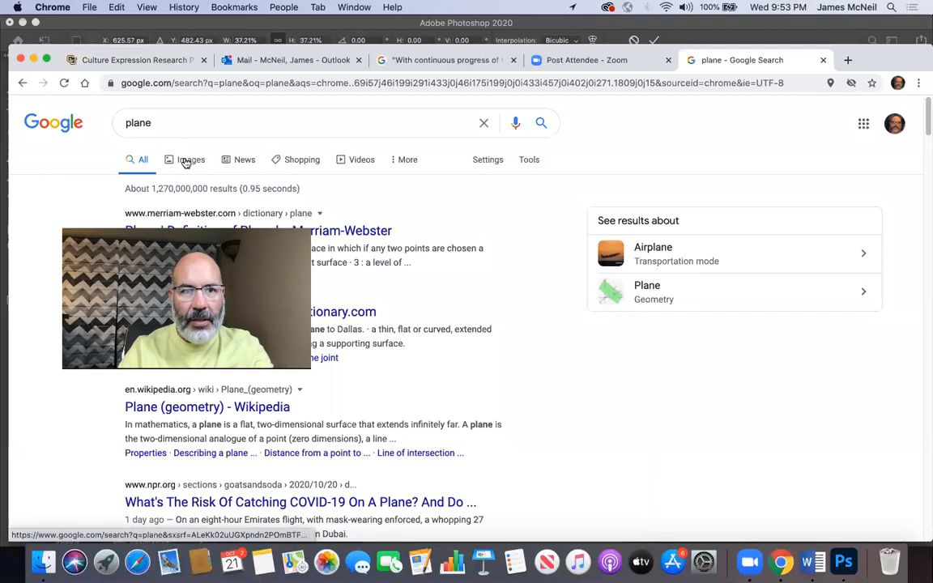
{"action": "left_click", "coordinate": [185, 160]}
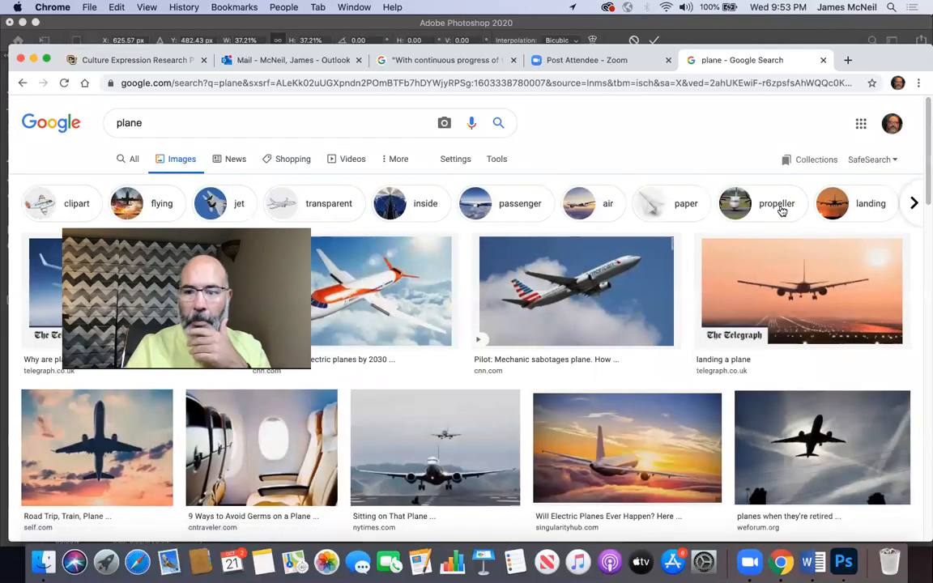
{"action": "left_click", "coordinate": [588, 308]}
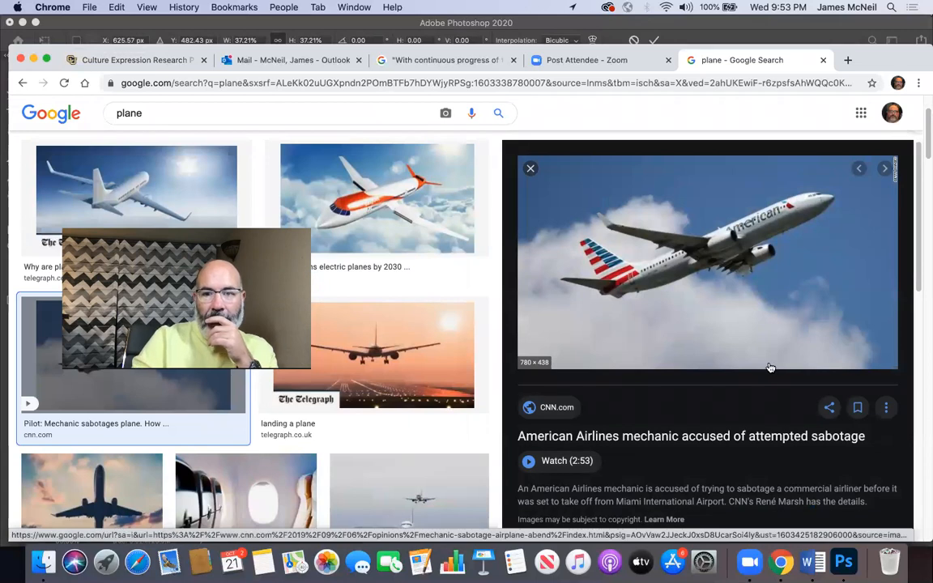
{"action": "left_click", "coordinate": [691, 273]}
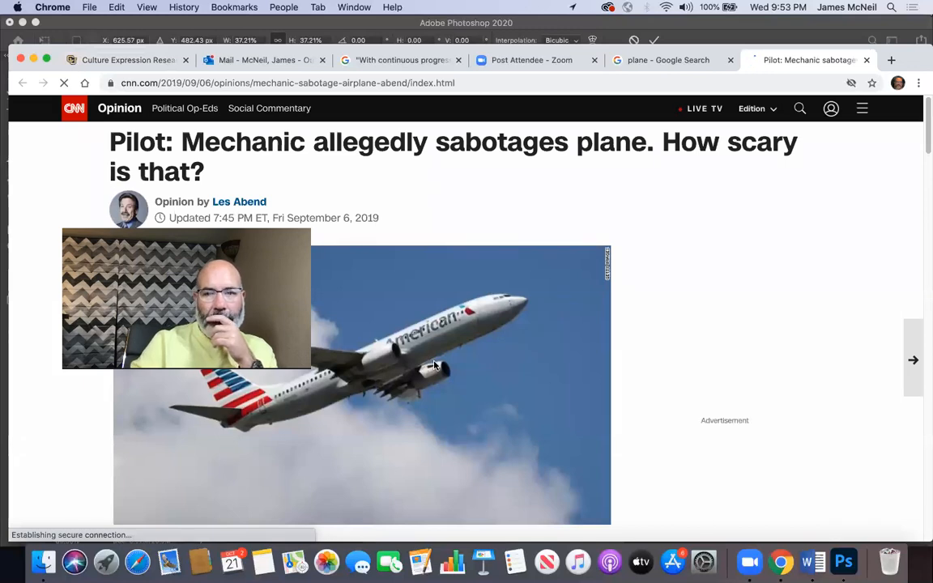
{"action": "scroll", "coordinate": [434, 366], "scroll_direction": "down", "scroll_amount": 2}
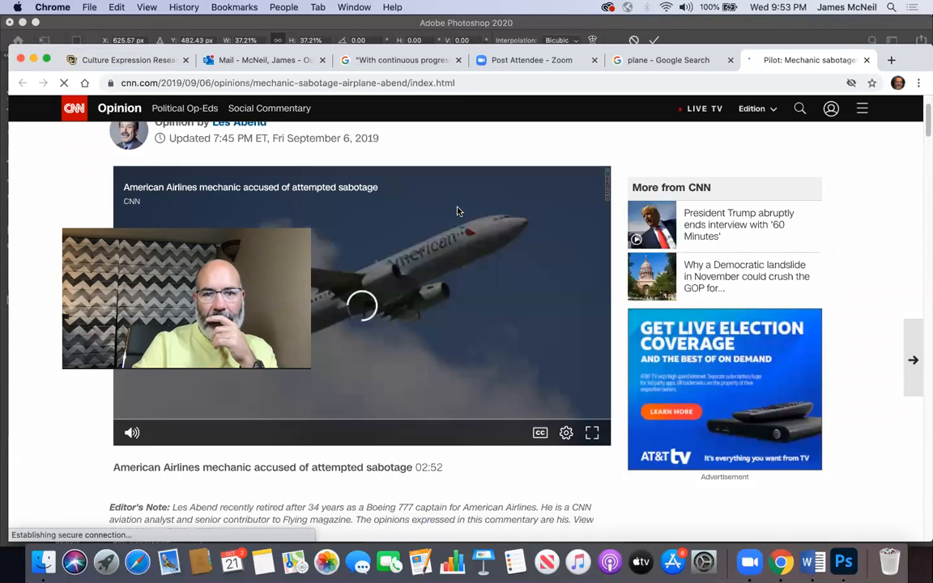
{"action": "scroll", "coordinate": [457, 211], "scroll_direction": "down", "scroll_amount": 10}
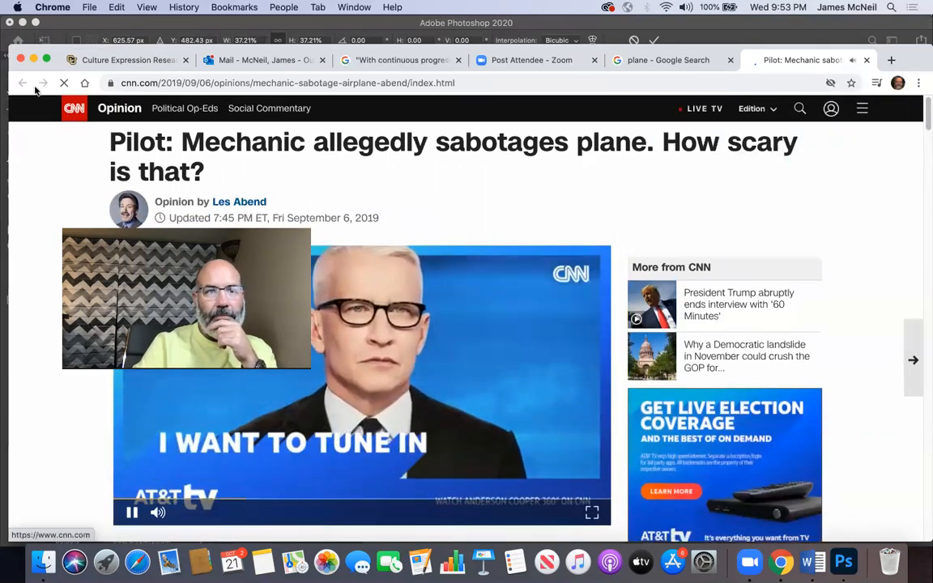
{"action": "left_click", "coordinate": [866, 60]}
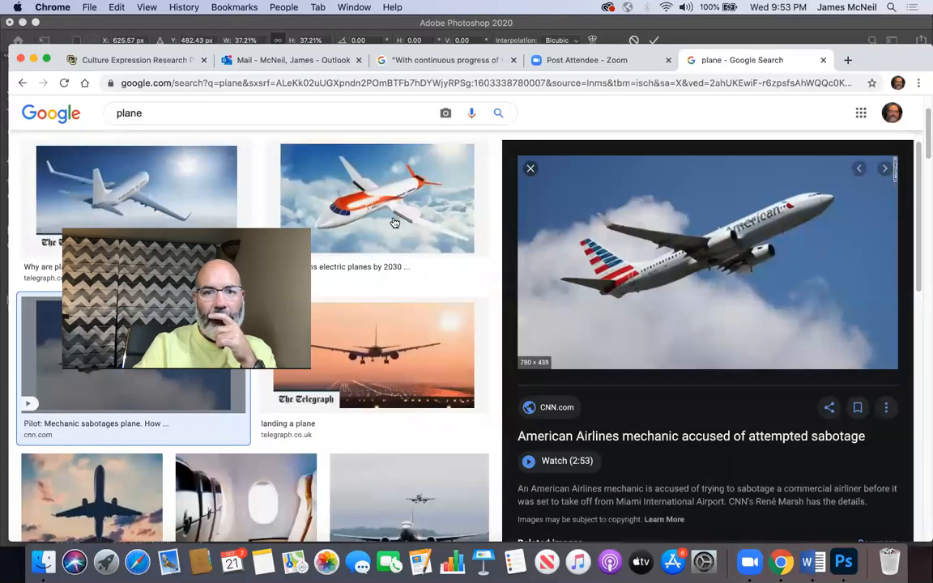
Step: Preview the EasyJet plane image, then browse further down the results and preview the United Airlines plane image
{"action": "left_click", "coordinate": [395, 223]}
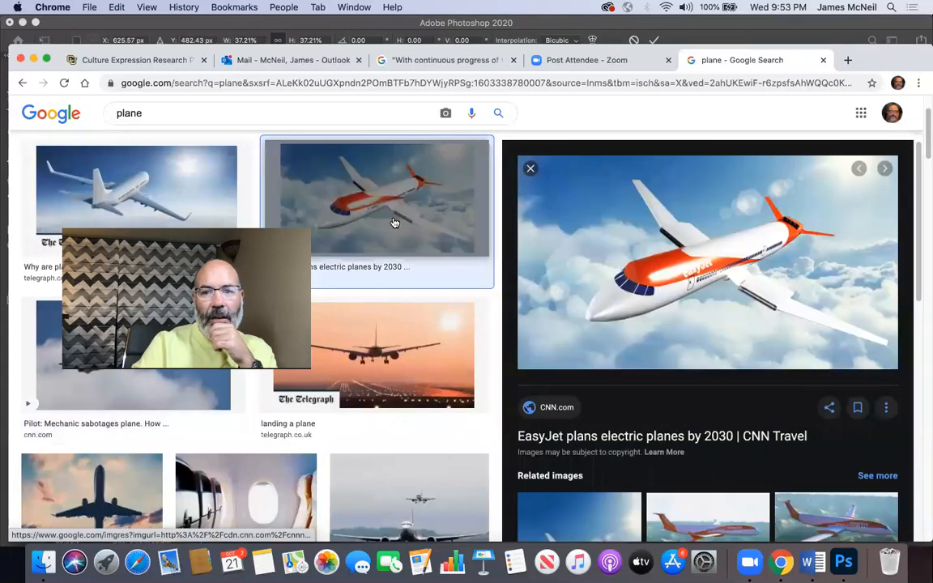
{"action": "scroll", "coordinate": [415, 279], "scroll_direction": "down", "scroll_amount": 10}
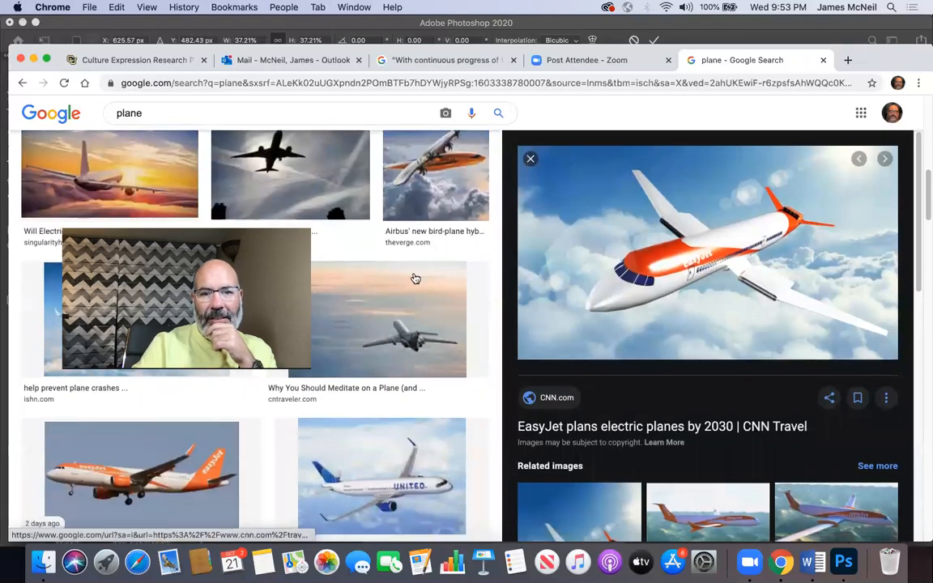
{"action": "left_click", "coordinate": [420, 460]}
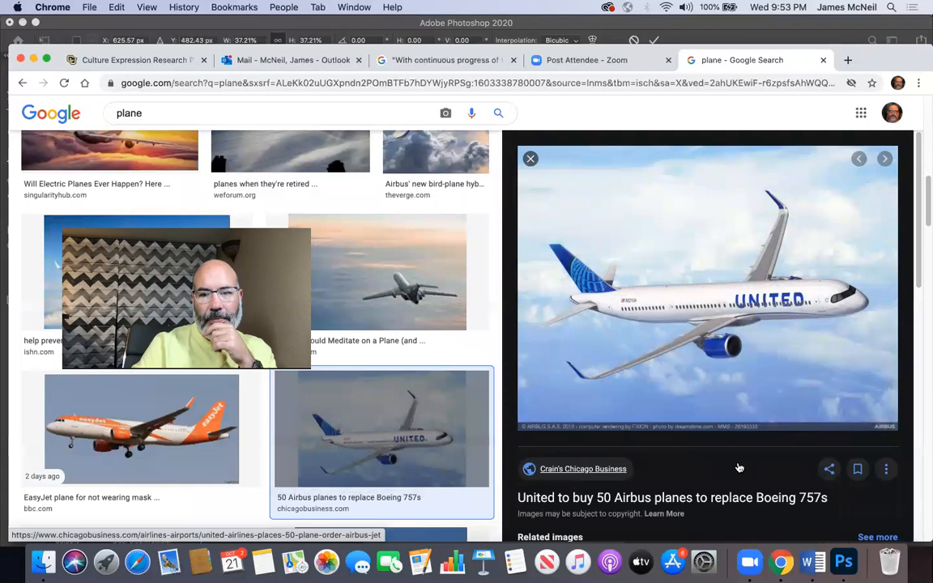
{"action": "left_click", "coordinate": [717, 329]}
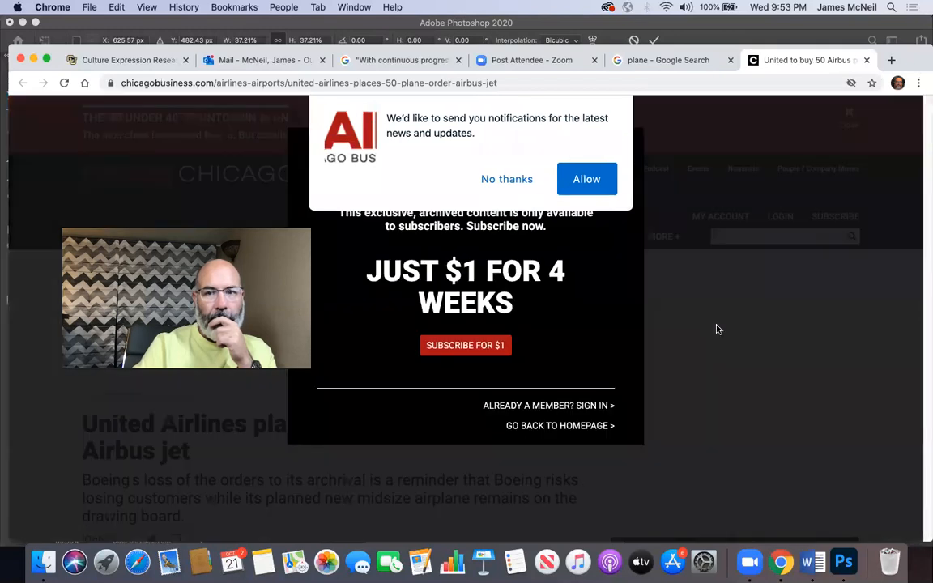
{"action": "left_click", "coordinate": [526, 179]}
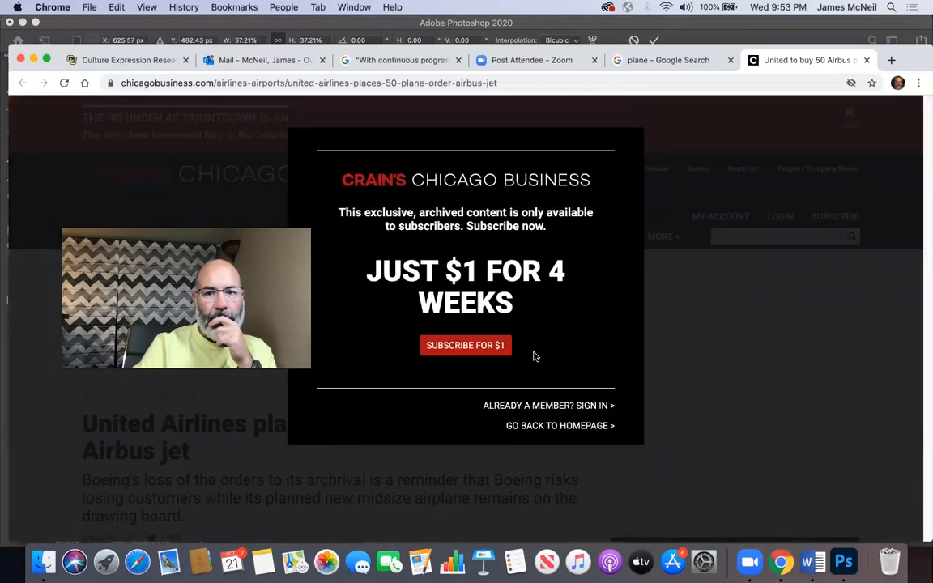
{"action": "left_click", "coordinate": [865, 60]}
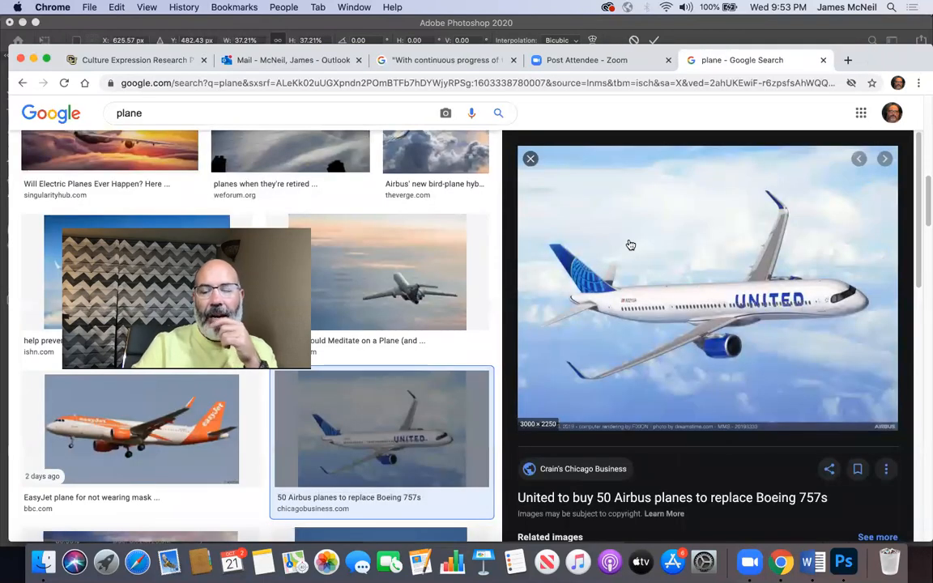
Step: Copy the United Airlines plane image and switch back to Photoshop
{"action": "right_click", "coordinate": [631, 245]}
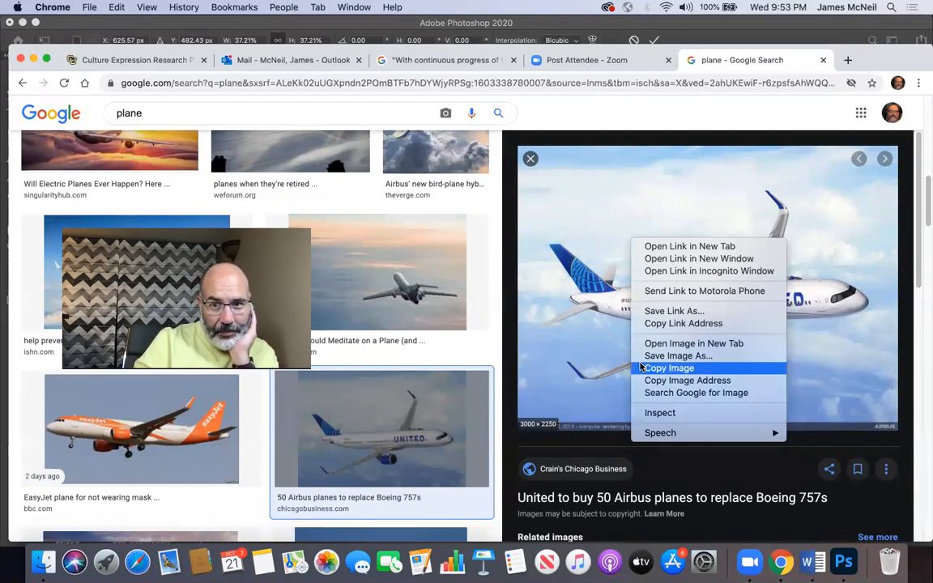
{"action": "left_click", "coordinate": [669, 367]}
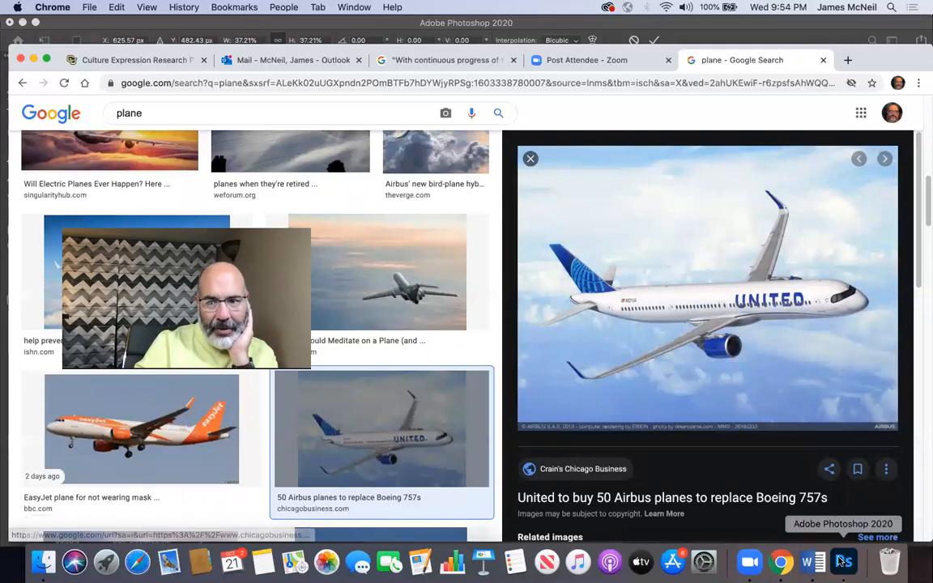
{"action": "left_click", "coordinate": [843, 561]}
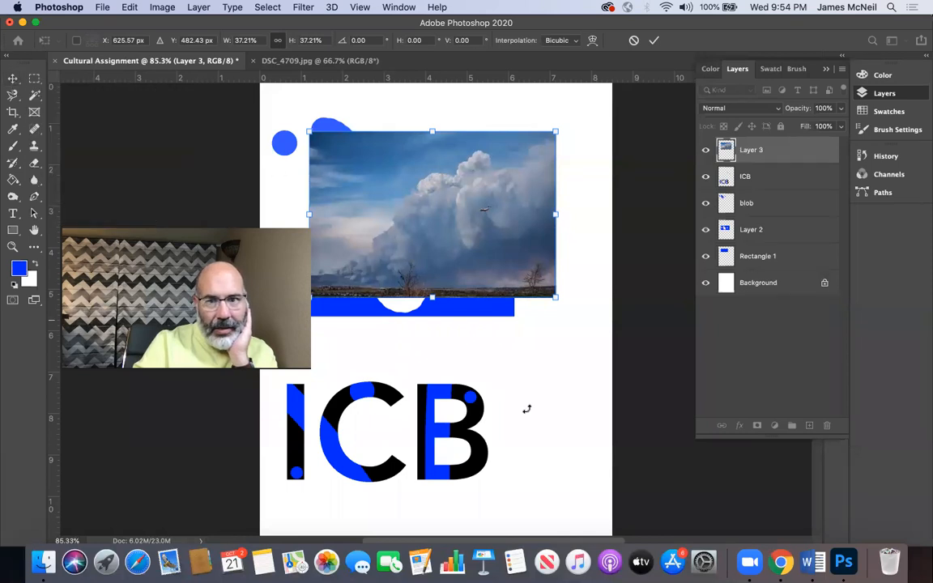
Step: Apply the cloud photo's transform and paste the plane image directly above the Background layer
{"action": "left_click", "coordinate": [13, 78]}
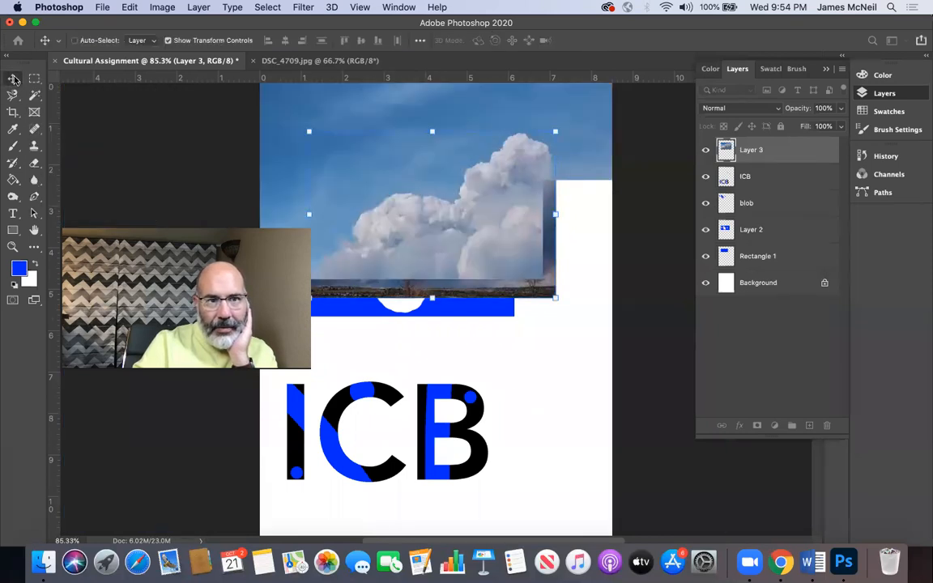
{"action": "left_click", "coordinate": [768, 293]}
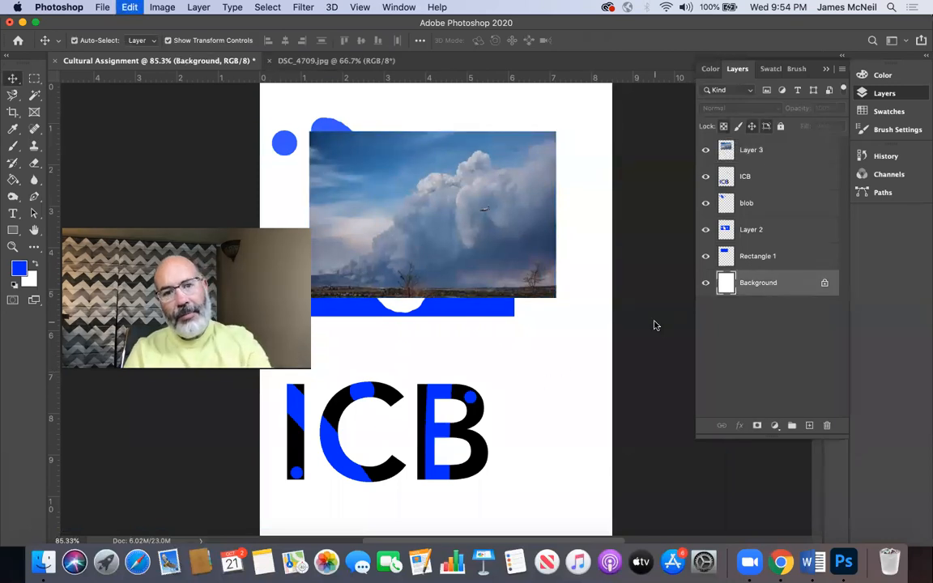
{"action": "key", "text": "super+v"}
Step: Scale the plane photo to about 25% and place it in the page's lower right, behind the ICB lettering
{"action": "left_click_drag", "start_coordinate": [535, 339], "coordinate": [599, 429]}
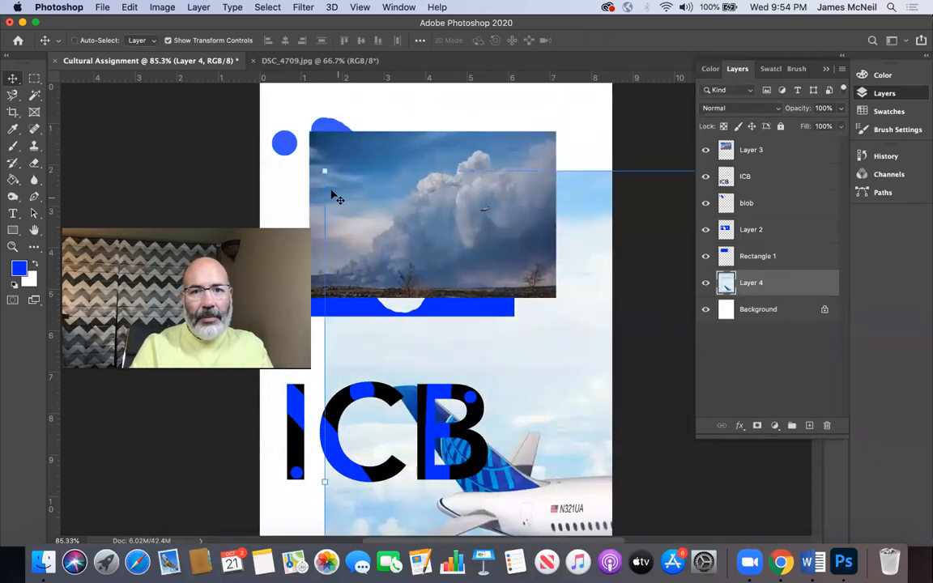
{"action": "key", "text": "super+t"}
{"action": "left_click_drag", "start_coordinate": [323, 170], "coordinate": [510, 393]}
{"action": "left_click_drag", "start_coordinate": [589, 377], "coordinate": [416, 391]}
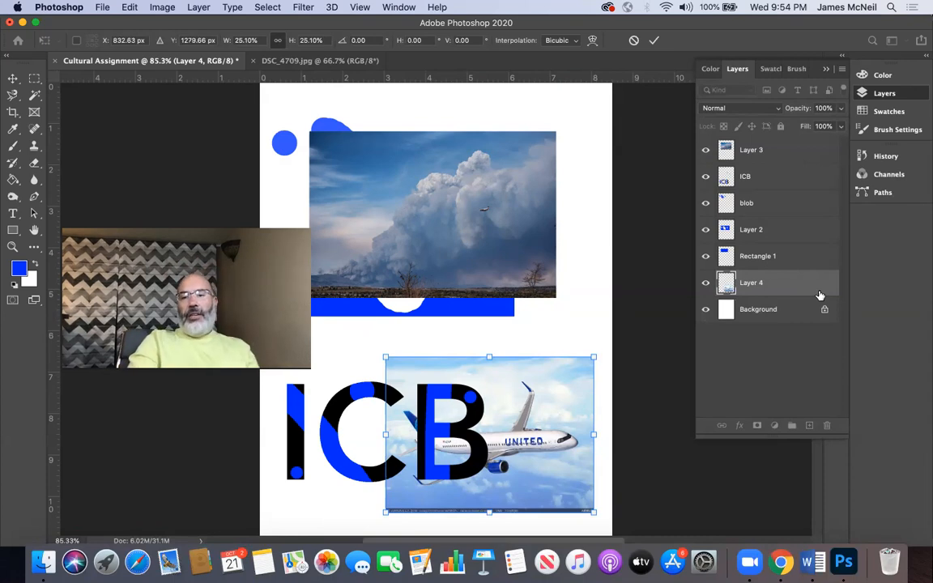
Step: Apply the plane photo's transform, move its layer directly above the ICB layer, and lower it to just beneath the blob layer
{"action": "left_click_drag", "start_coordinate": [819, 295], "coordinate": [805, 156]}
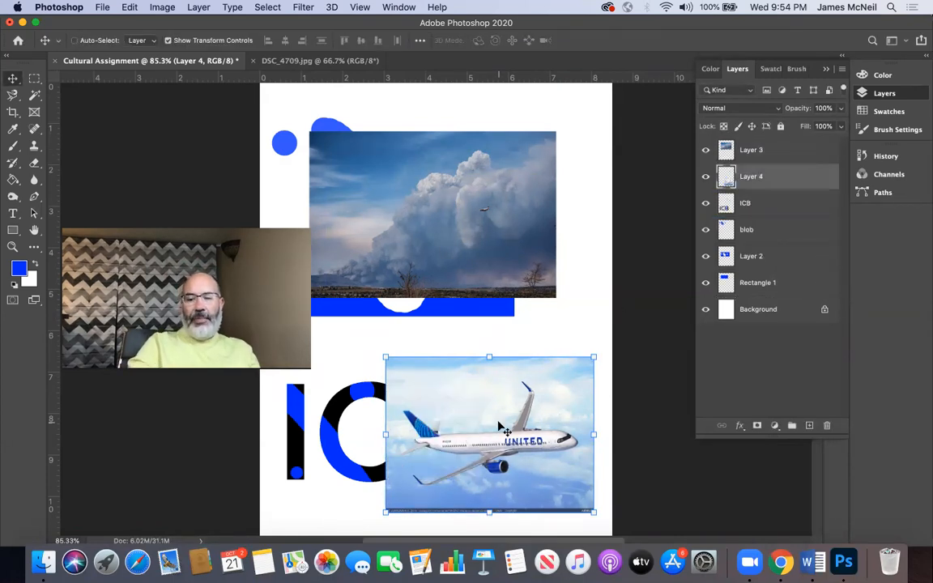
{"action": "key", "text": "super"}
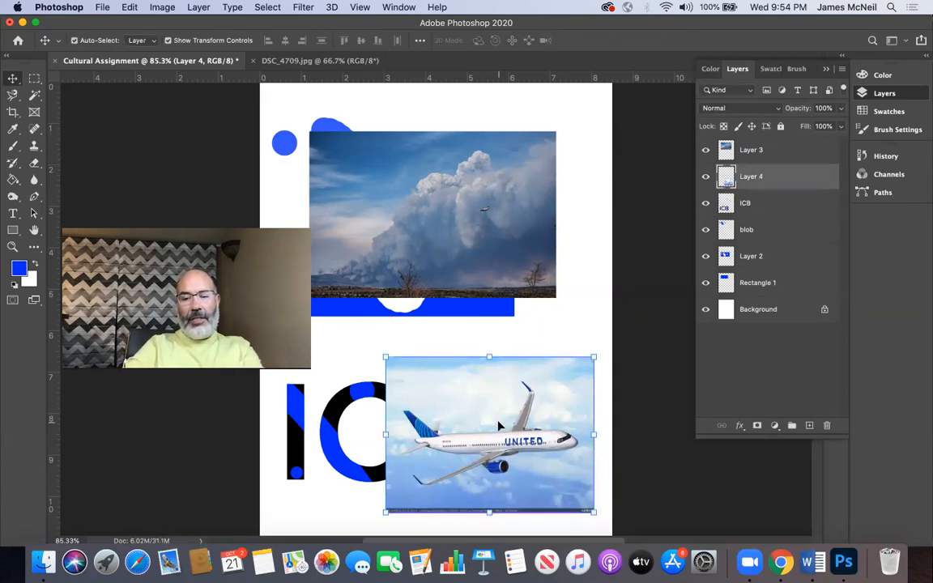
{"action": "key", "text": "super+bracketleft"}
{"action": "key", "text": "super+bracketleft"}
{"action": "key", "text": "super+bracketleft"}
{"action": "key", "text": "super+bracketleft"}
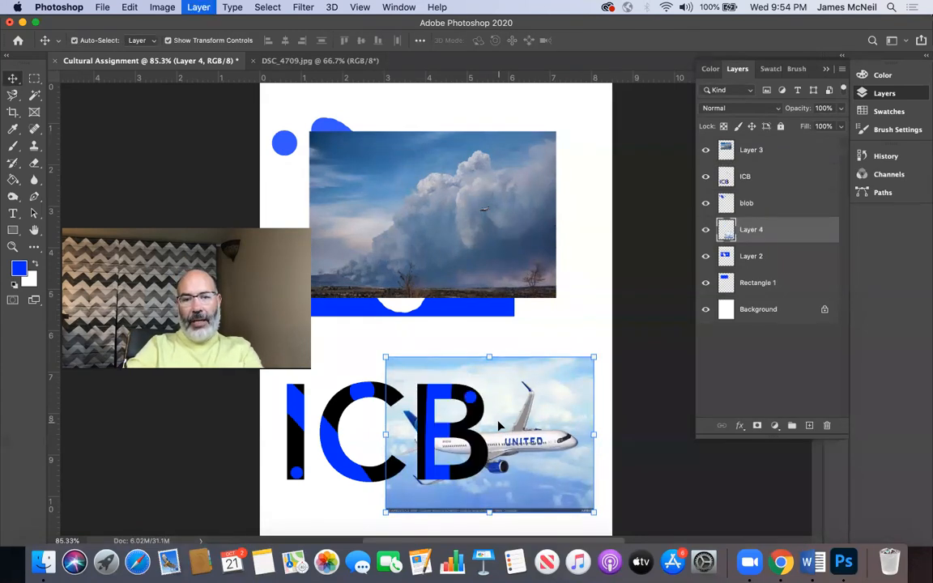
Step: Cycle the plane layer repeatedly up and down the layer stack, ending directly beneath the ICB layer
{"action": "key", "text": "super+bracketright"}
{"action": "key", "text": "super+bracketright"}
{"action": "key", "text": "super+bracketright"}
{"action": "key", "text": "super+bracketright"}
{"action": "key", "text": "super+bracketright"}
{"action": "key", "text": "super+bracketleft"}
{"action": "key", "text": "super+bracketleft"}
{"action": "key", "text": "super+bracketleft"}
{"action": "key", "text": "super+bracketleft"}
{"action": "key", "text": "super+bracketleft"}
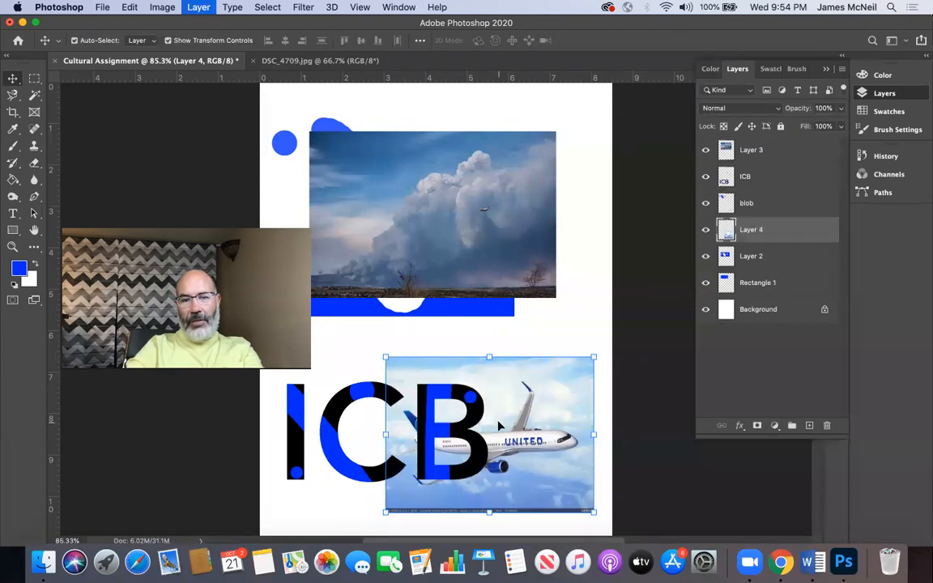
{"action": "key", "text": "super+bracketright"}
{"action": "key", "text": "super+bracketright"}
{"action": "key", "text": "super+bracketright"}
{"action": "key", "text": "super+bracketright"}
{"action": "key", "text": "super+bracketright"}
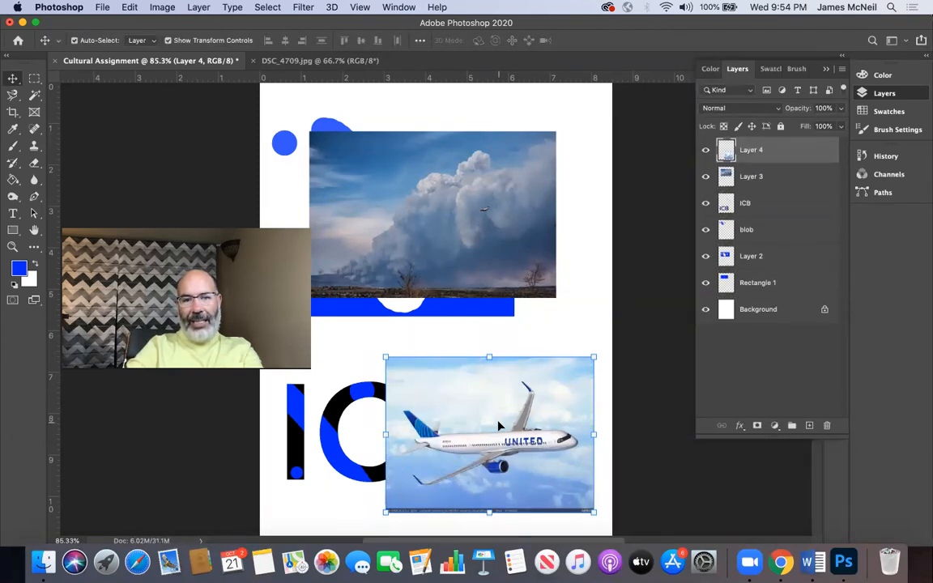
{"action": "key", "text": "super+bracketleft"}
{"action": "key", "text": "super+bracketleft"}
{"action": "key", "text": "super+bracketleft"}
{"action": "key", "text": "super+bracketleft"}
{"action": "key", "text": "super+bracketleft"}
{"action": "key", "text": "super+bracketright"}
{"action": "key", "text": "super+bracketright"}
{"action": "key", "text": "super+bracketright"}
{"action": "key", "text": "super+bracketright"}
{"action": "key", "text": "super+bracketright"}
{"action": "key", "text": "super+bracketleft"}
{"action": "key", "text": "super+bracketleft"}
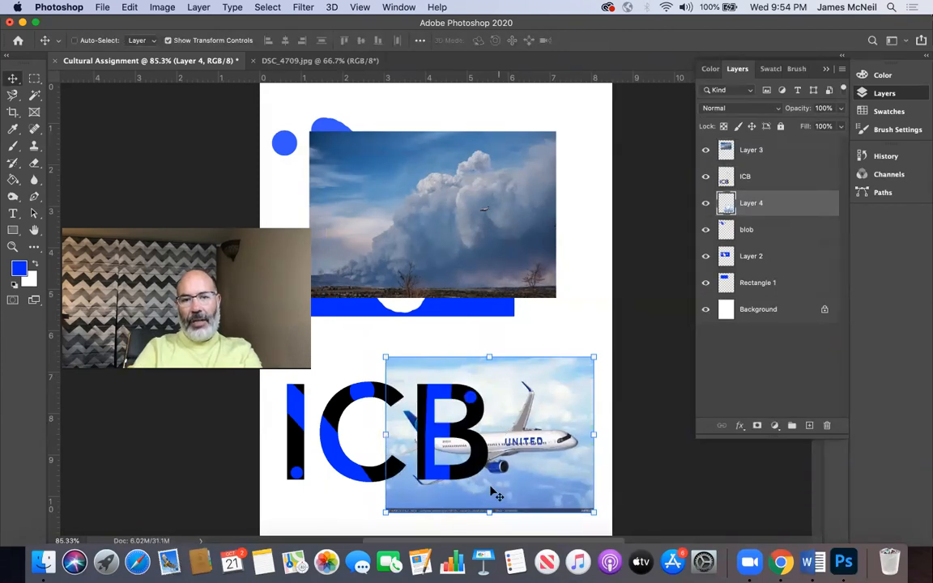
Step: Move the plane photo up to overlap the cloud photo, bring it to the front, and send it down to just above the Background
{"action": "left_click_drag", "start_coordinate": [522, 379], "coordinate": [468, 270]}
{"action": "key", "text": "super+bracketright"}
{"action": "key", "text": "super+bracketright"}
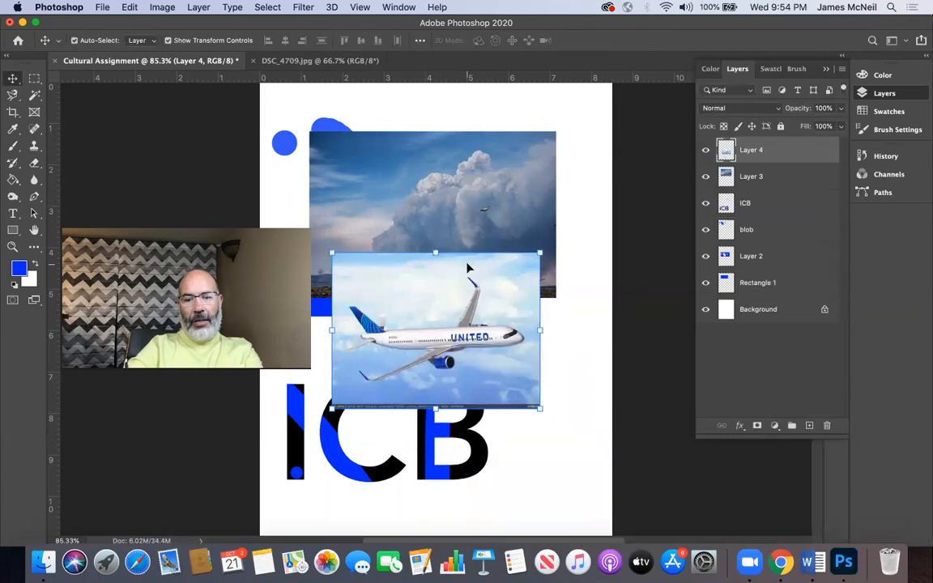
{"action": "key", "text": "super+bracketleft"}
{"action": "key", "text": "super+bracketleft"}
{"action": "key", "text": "super+bracketleft"}
{"action": "key", "text": "super+bracketleft"}
{"action": "key", "text": "super+bracketleft"}
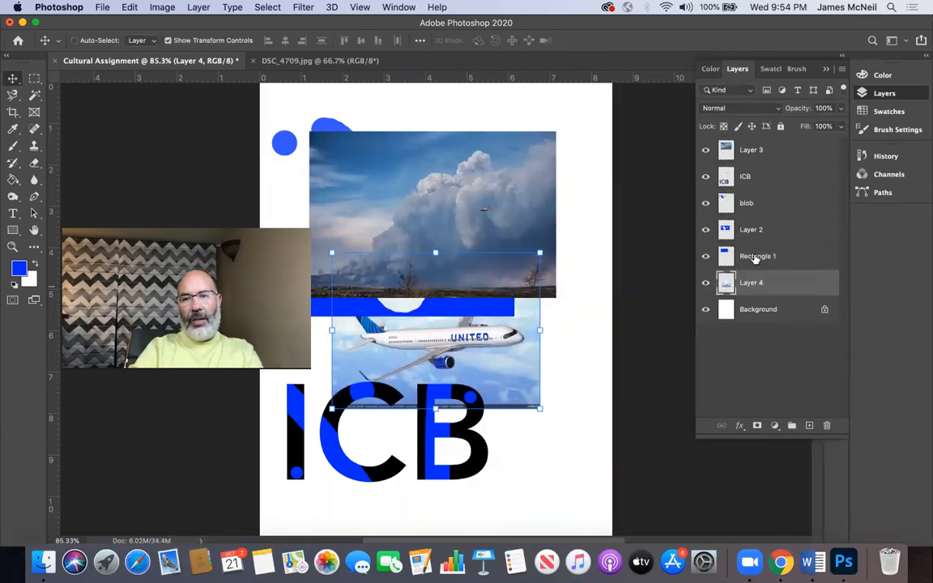
Step: Convert the locked Background into a regular layer with the default settings and delete it
{"action": "double_click", "coordinate": [769, 310]}
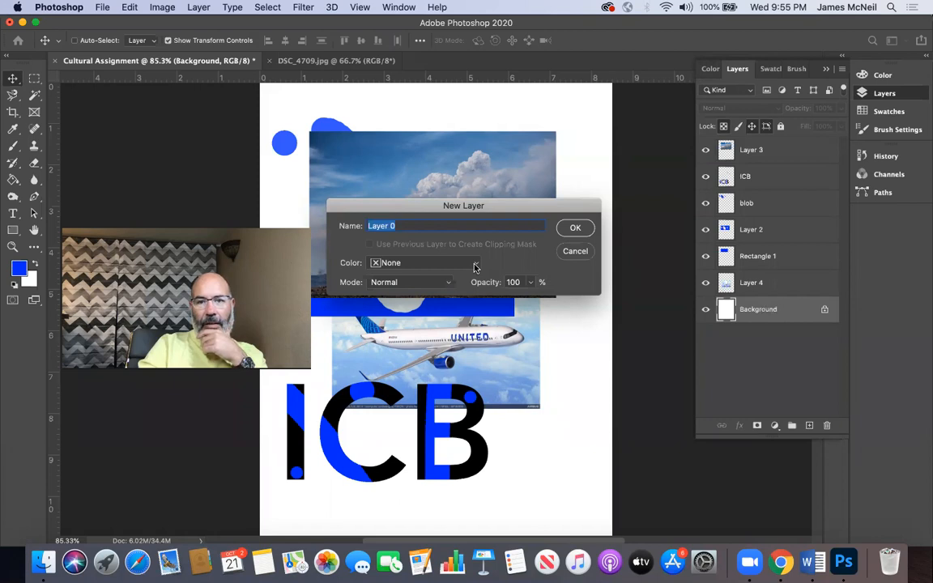
{"action": "left_click", "coordinate": [573, 228]}
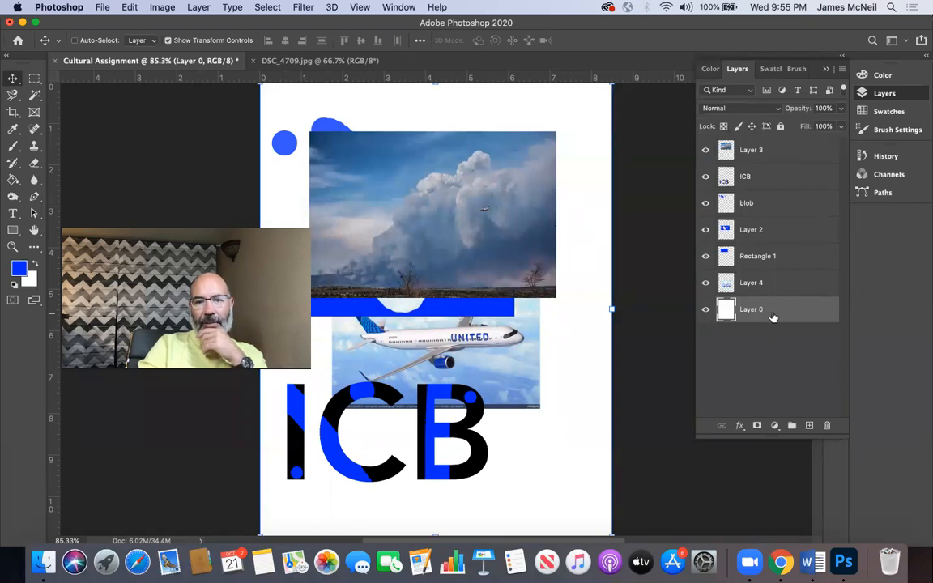
{"action": "left_click_drag", "start_coordinate": [773, 318], "coordinate": [828, 426]}
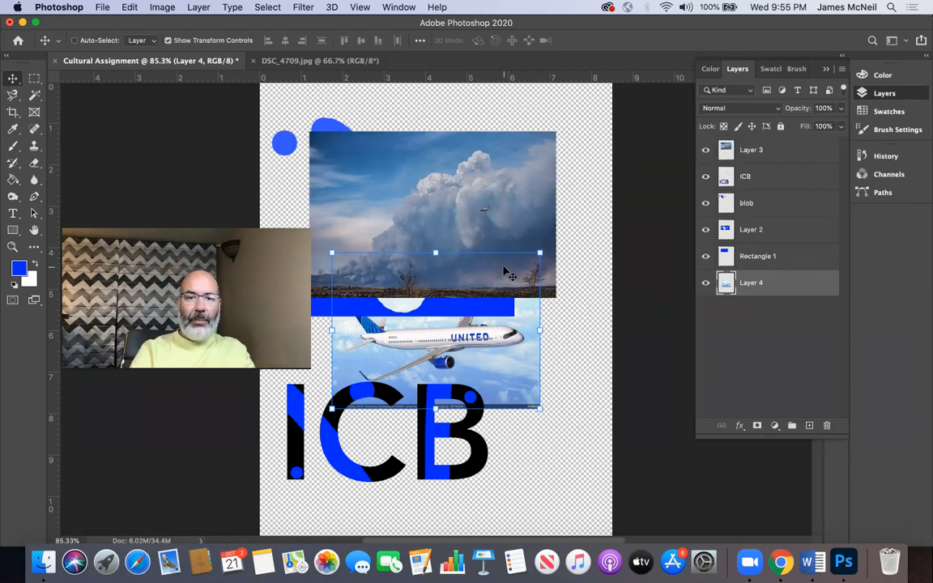
Step: Move the plane photo up behind the cloud photo, and shift the ICB lettering down and right towards the page's lower centre
{"action": "left_click_drag", "start_coordinate": [476, 437], "coordinate": [495, 384]}
{"action": "right_click", "coordinate": [482, 413]}
{"action": "left_click", "coordinate": [502, 411]}
{"action": "left_click_drag", "start_coordinate": [475, 415], "coordinate": [502, 426]}
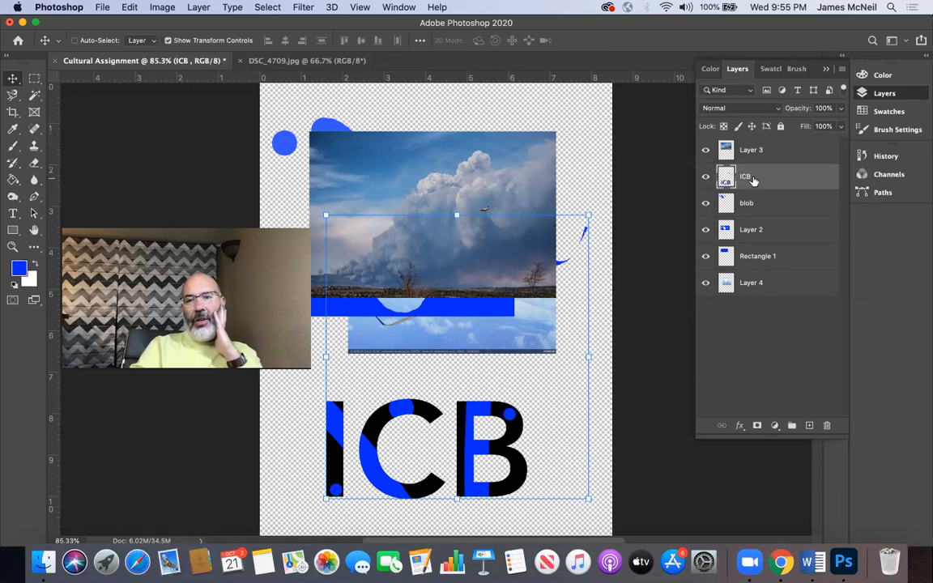
Step: Review the Save As options for Cultural Assignment.psd in Photoshop format with Layers kept, and leave without saving
{"action": "left_click", "coordinate": [840, 70]}
{"action": "left_click", "coordinate": [839, 72]}
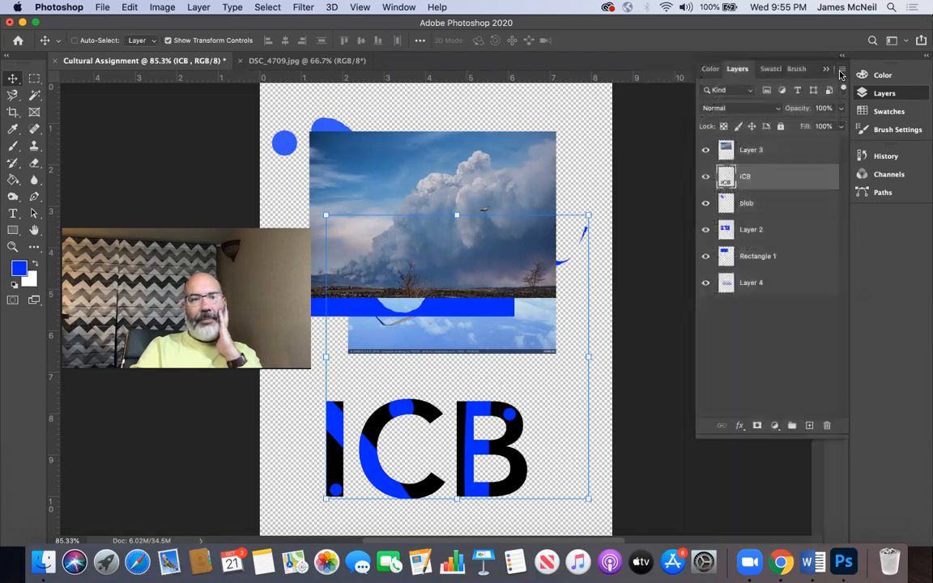
{"action": "left_click", "coordinate": [102, 7]}
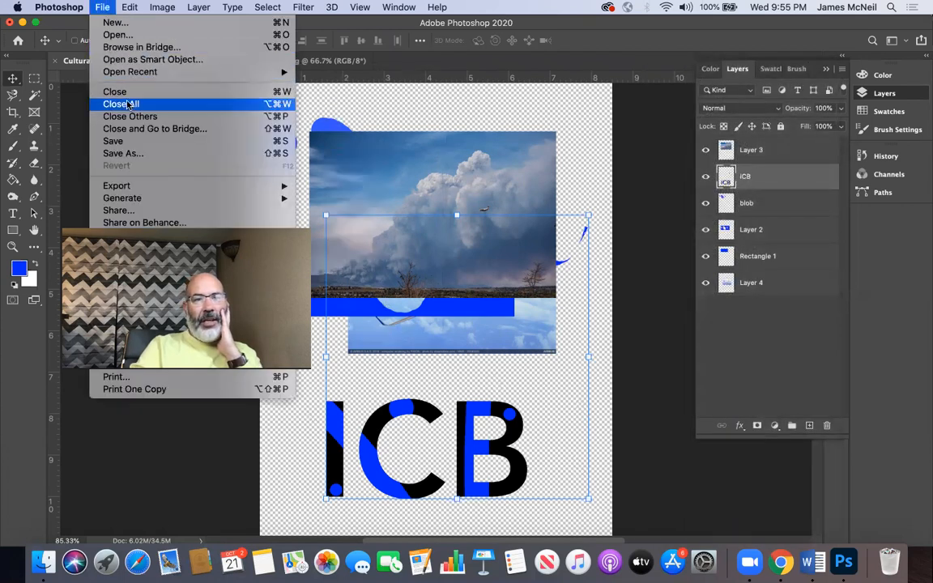
{"action": "left_click", "coordinate": [129, 153]}
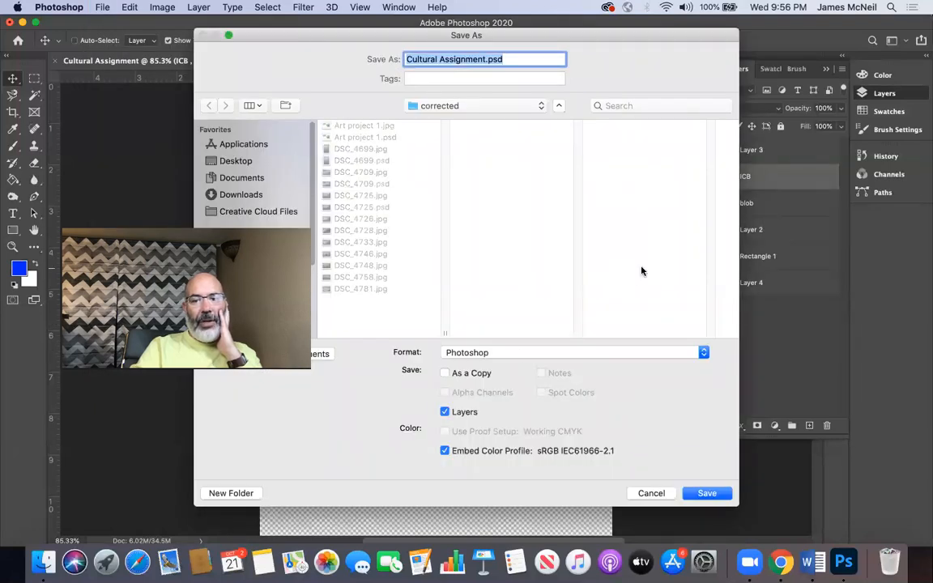
{"action": "left_click", "coordinate": [651, 493]}
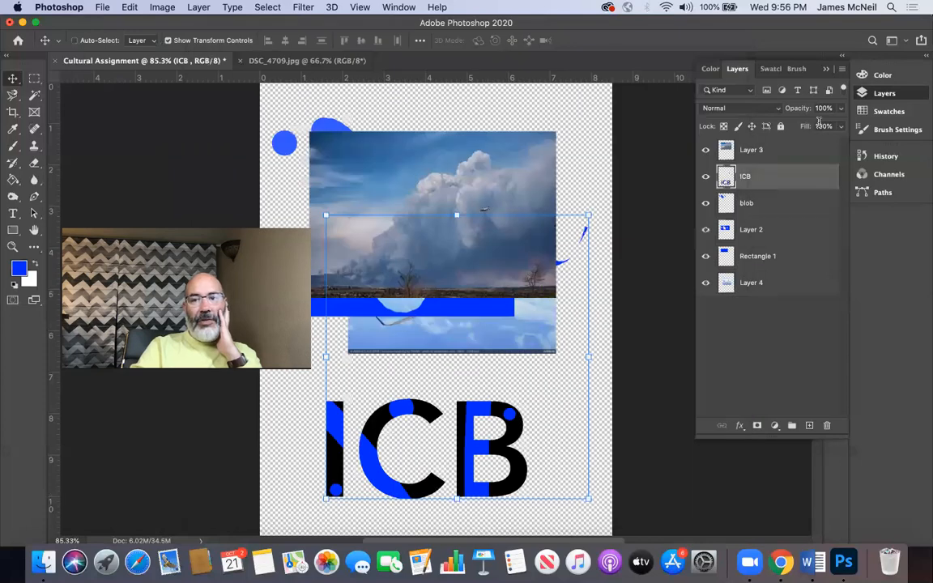
Step: Flatten the image, and review the Save As options for Cultural Assignment.jpg in JPEG format without saving
{"action": "left_click", "coordinate": [842, 69]}
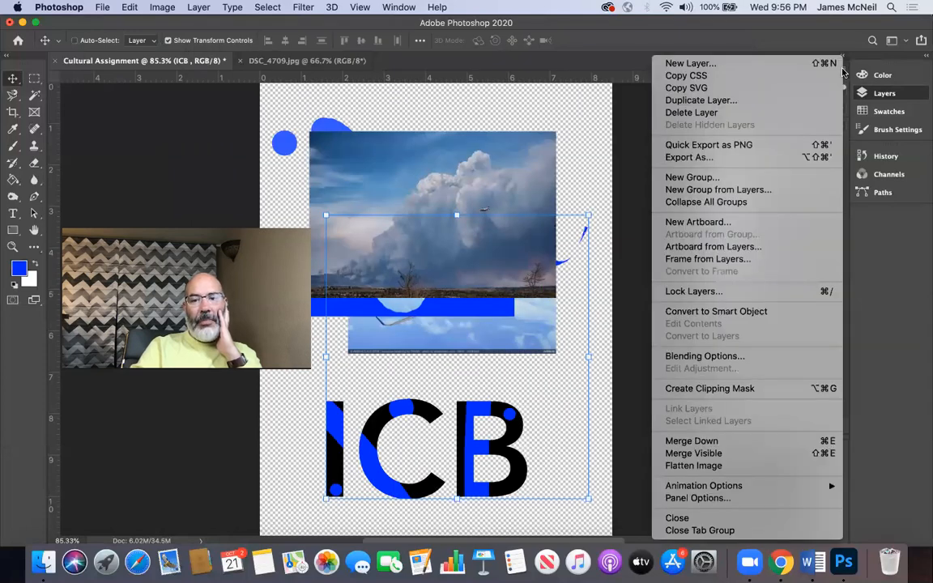
{"action": "left_click", "coordinate": [693, 465]}
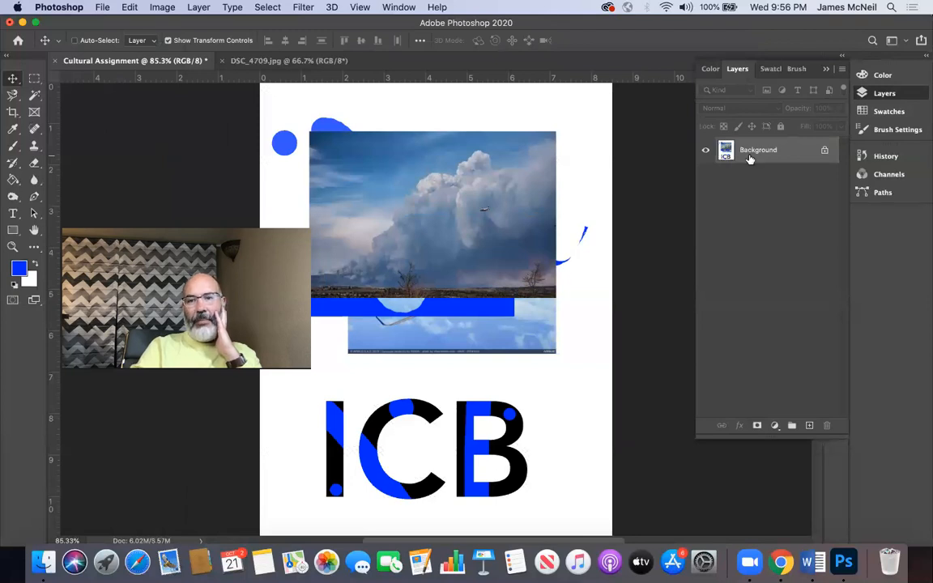
{"action": "left_click", "coordinate": [98, 7]}
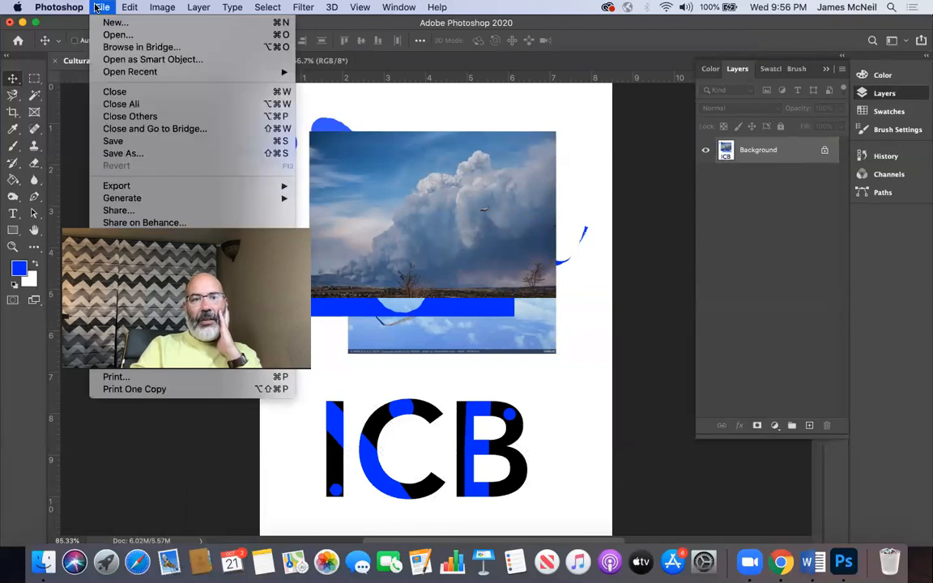
{"action": "left_click", "coordinate": [126, 155]}
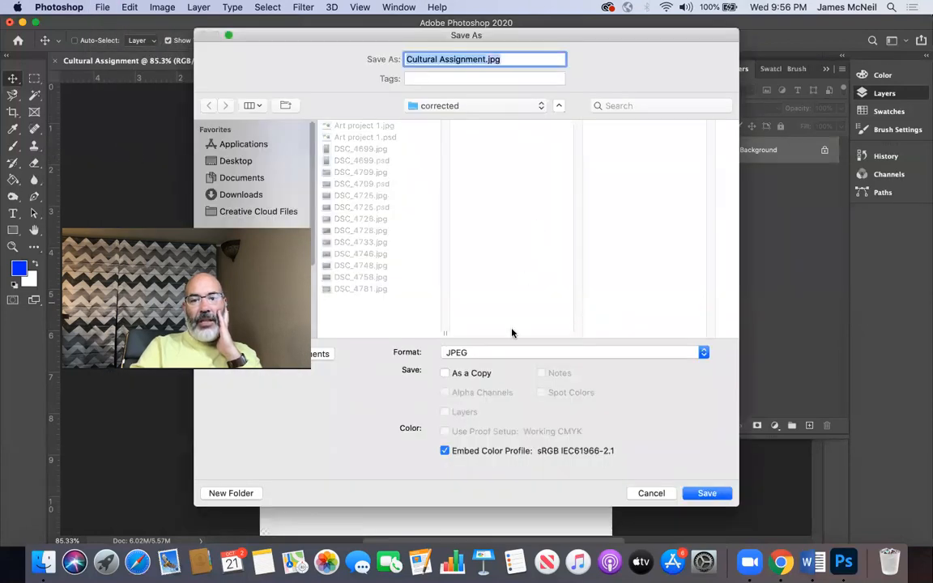
{"action": "left_click", "coordinate": [502, 352]}
{"action": "left_click", "coordinate": [503, 355]}
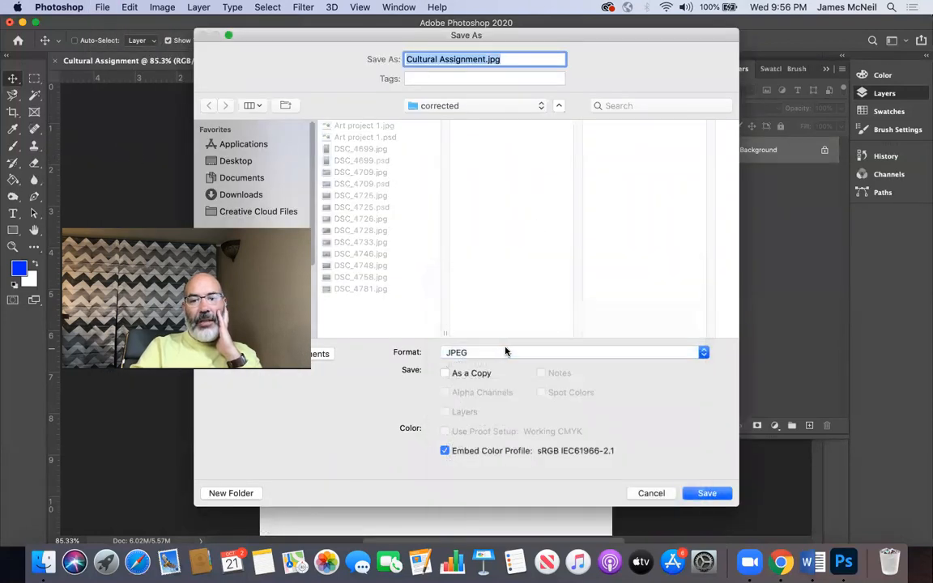
{"action": "left_click", "coordinate": [651, 493]}
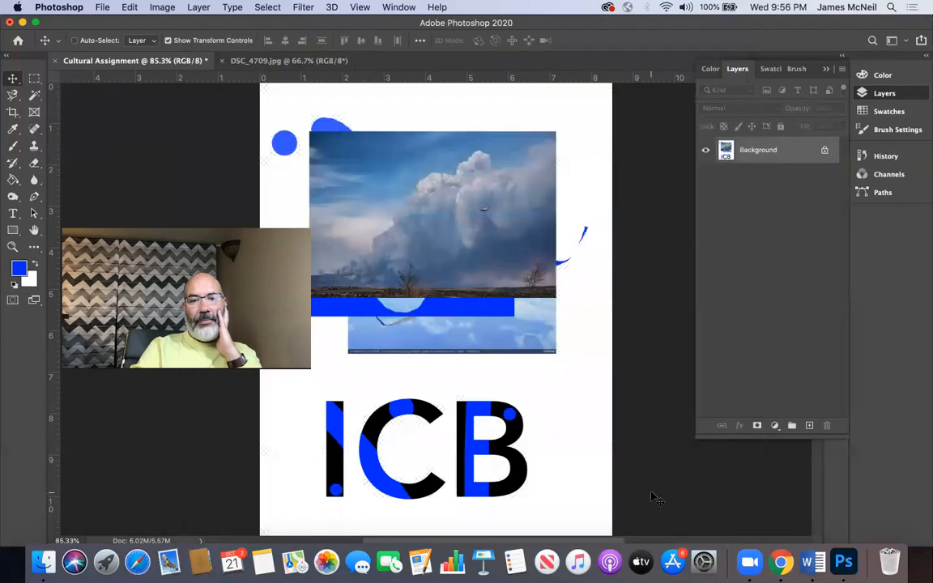